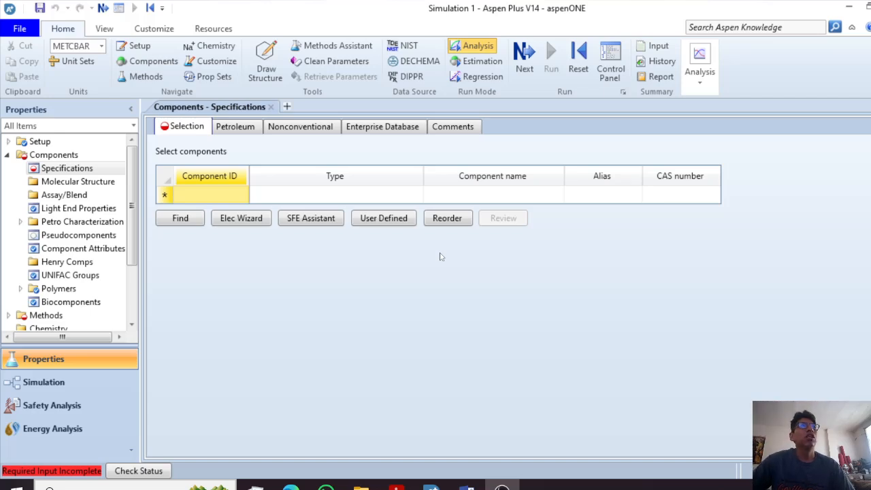
pyautogui.click(379, 195)
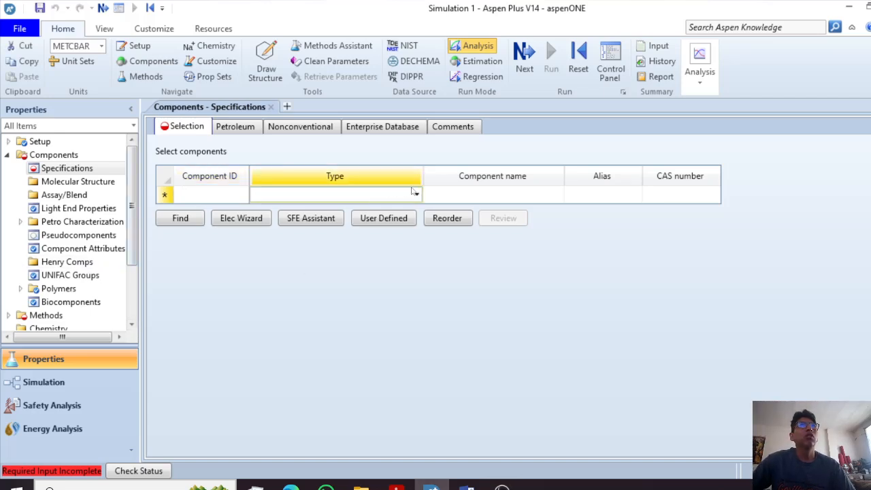
pyautogui.click(416, 194)
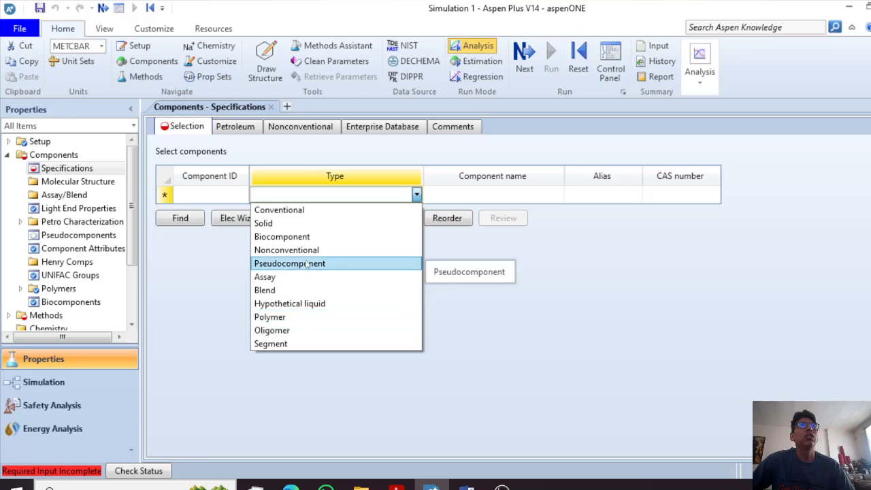
pyautogui.click(417, 176)
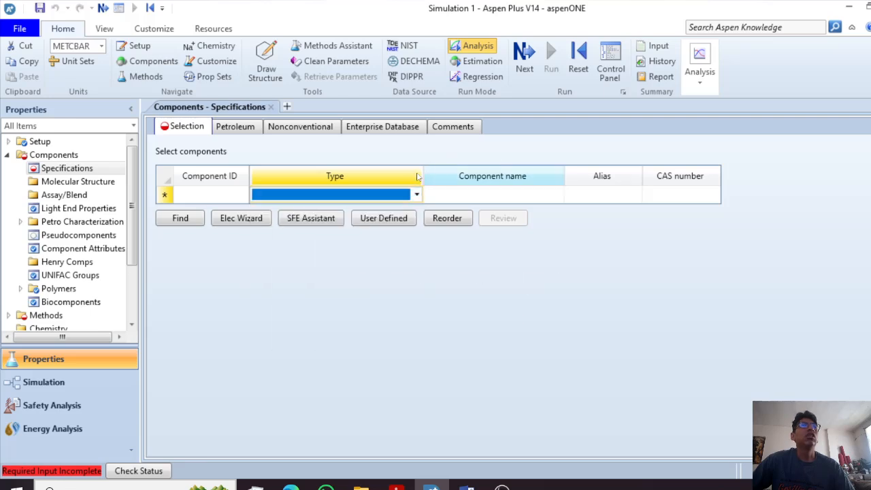
pyautogui.click(209, 197)
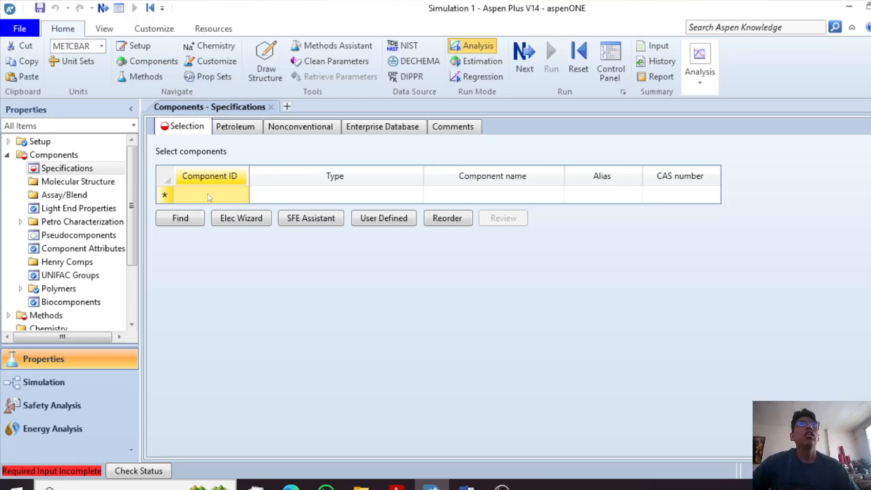
pyautogui.click(396, 485)
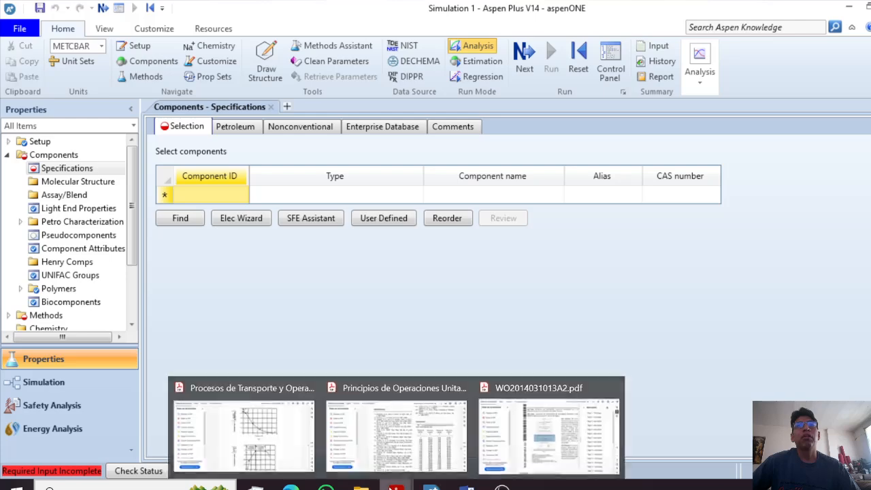
pyautogui.click(505, 431)
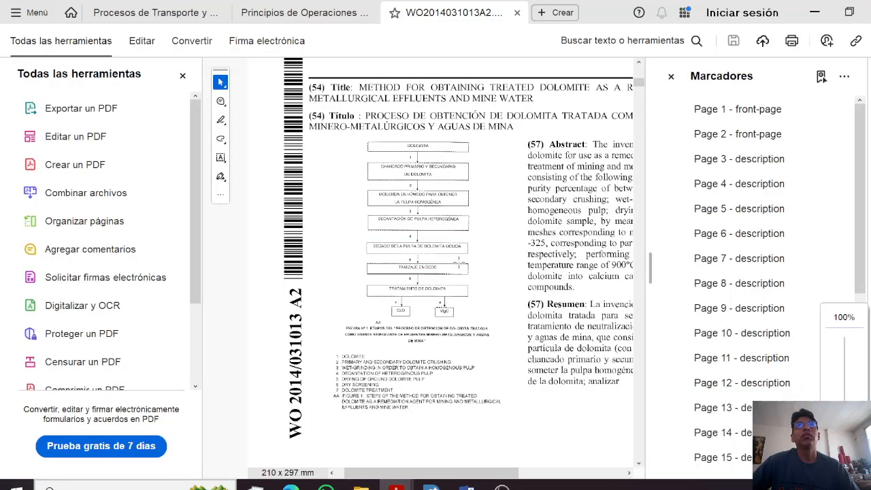
pyautogui.click(489, 319)
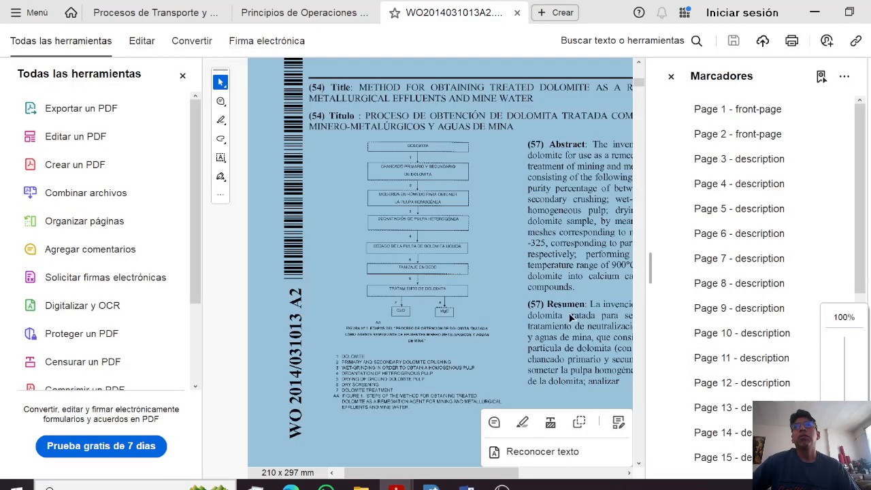
pyautogui.scroll(3, 421, 421)
pyautogui.click(421, 421)
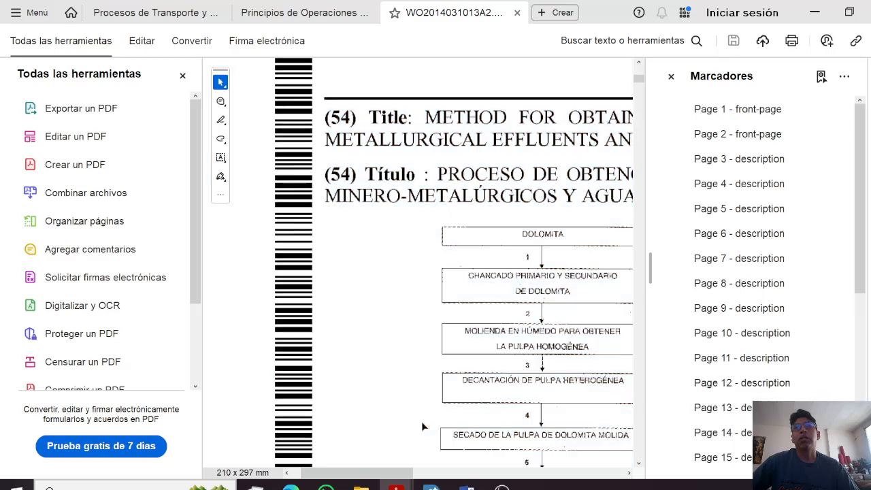
pyautogui.moveTo(405, 478); pyautogui.dragTo(453, 478)
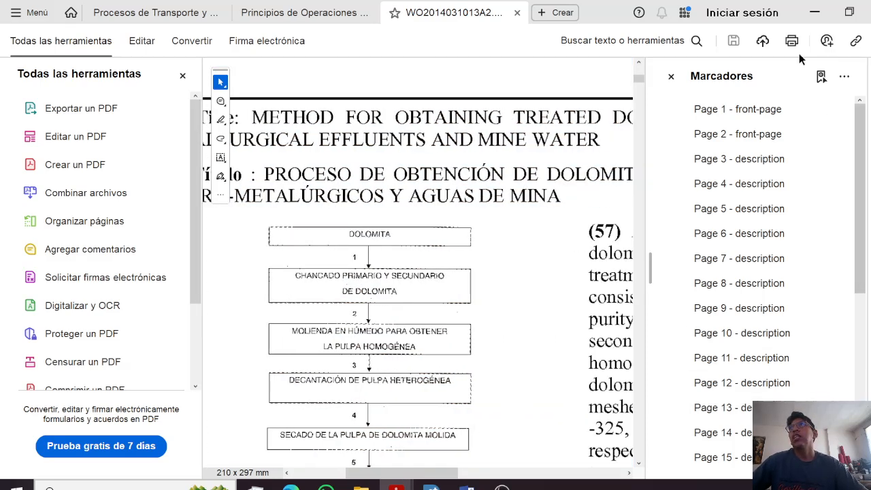
pyautogui.click(670, 77)
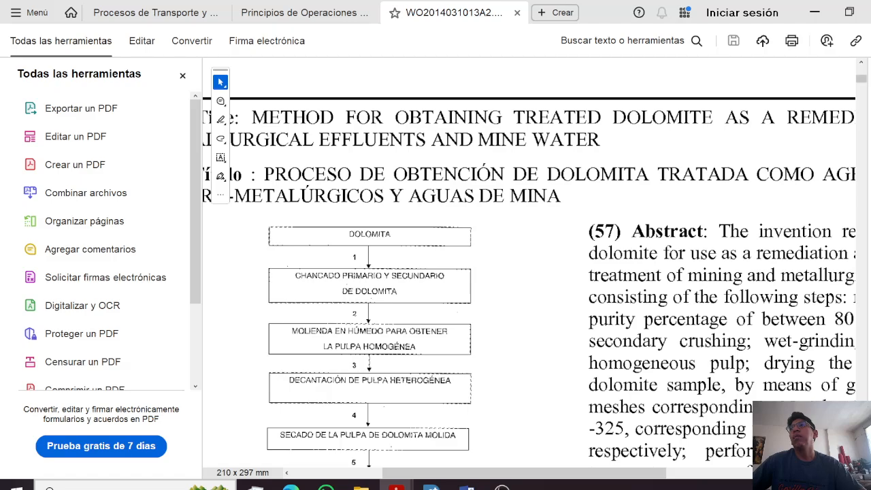
# Examine the dolomite treatment flow diagram and the abstract on the patent's front page.
pyautogui.keyDown('ctrl'); pyautogui.scroll(-4, 531, 266); pyautogui.keyUp('ctrl')
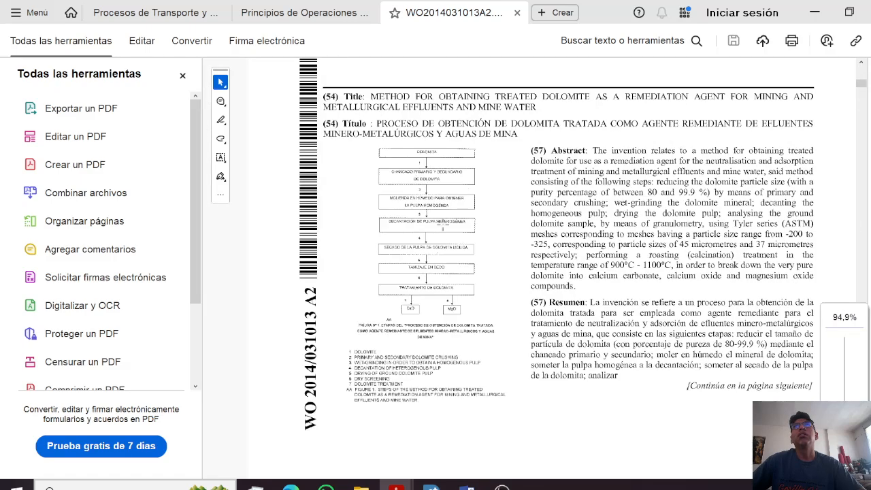
pyautogui.scroll(1, 465, 259)
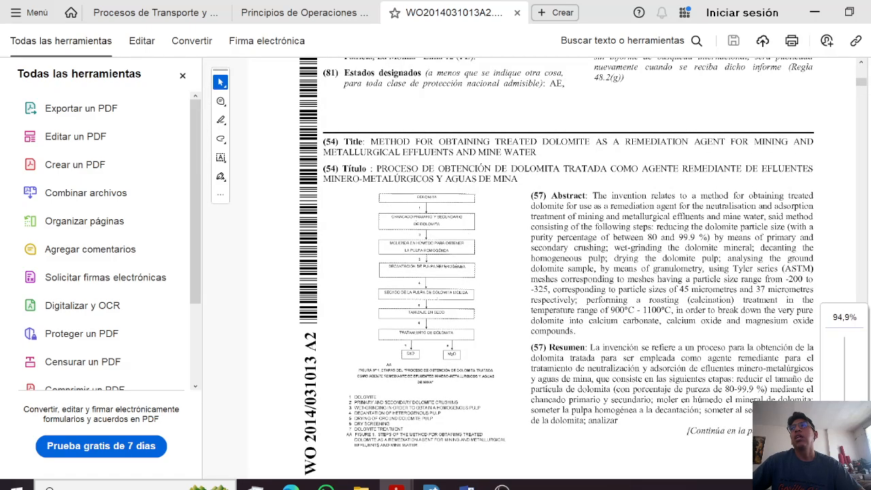
pyautogui.keyDown('ctrl'); pyautogui.scroll(3, 478, 280); pyautogui.keyUp('ctrl')
pyautogui.scroll(-1, 573, 268)
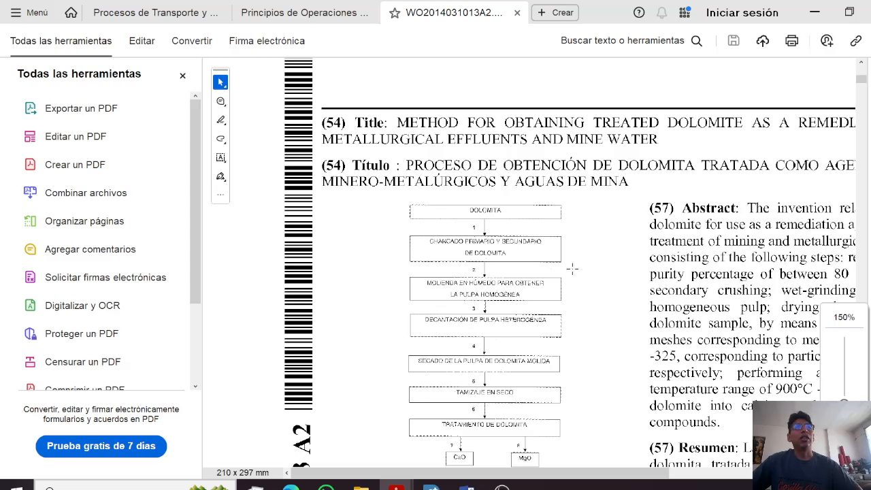
pyautogui.scroll(-1, 573, 263)
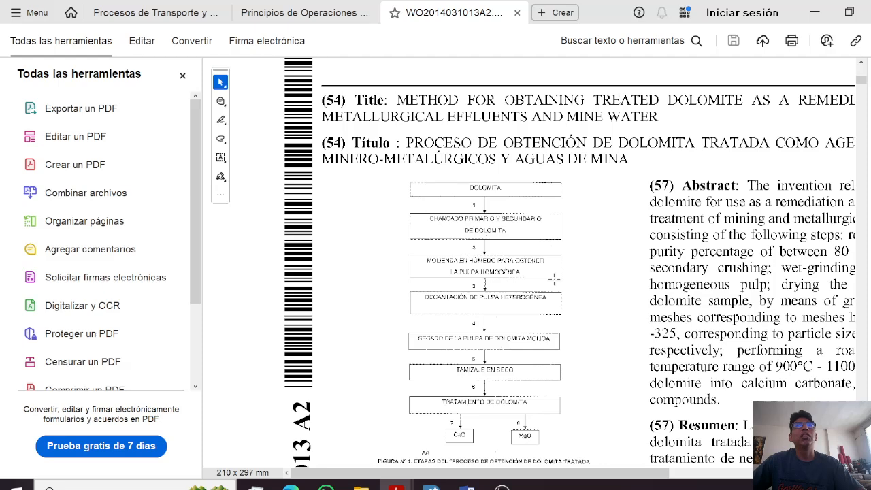
pyautogui.hscroll(2, 653, 435)
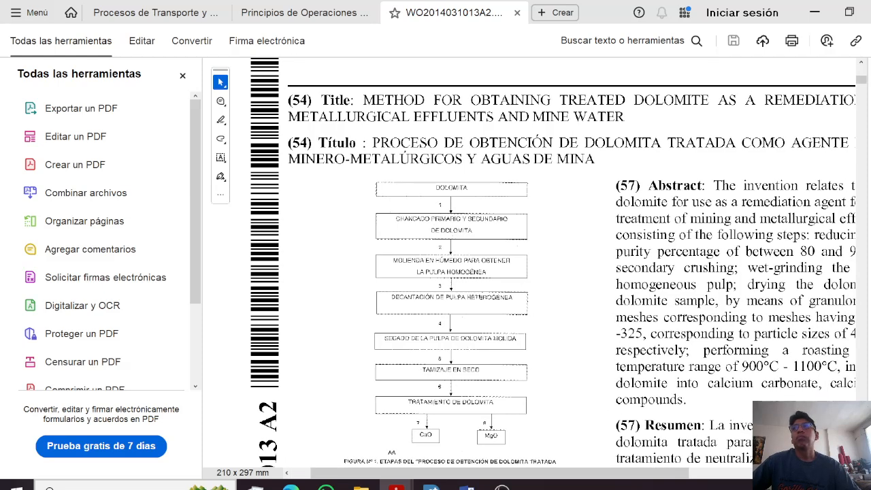
pyautogui.scroll(3, 748, 357)
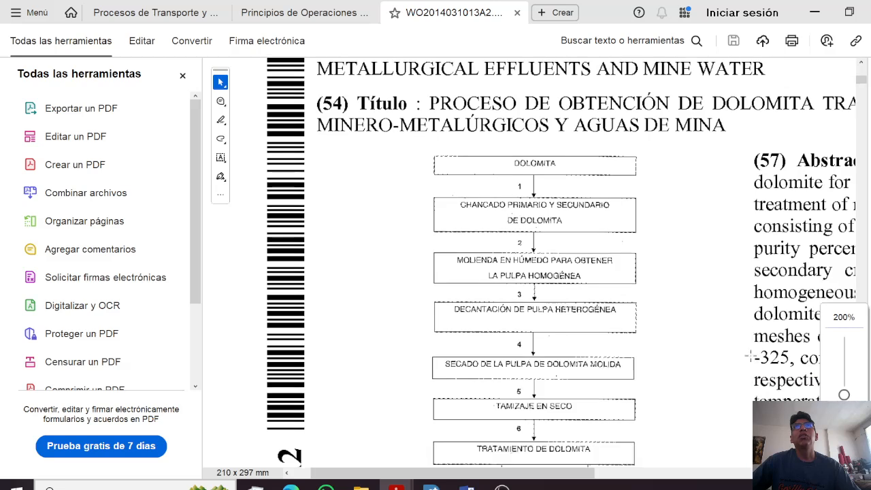
pyautogui.scroll(-2, 748, 357)
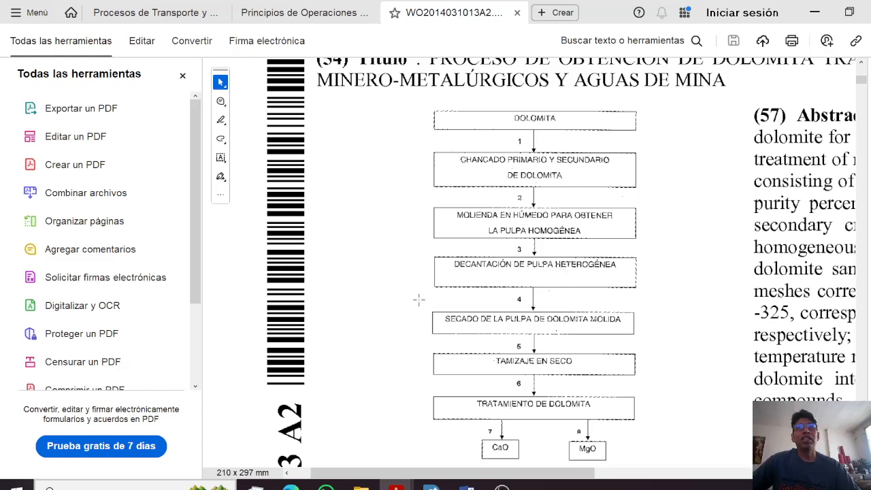
# Mark out the heterogeneous pulp decantation and ground dolomite pulp drying stages in the flow diagram for review.
pyautogui.moveTo(448, 306); pyautogui.dragTo(646, 309)
pyautogui.click(653, 280)
pyautogui.click(654, 281)
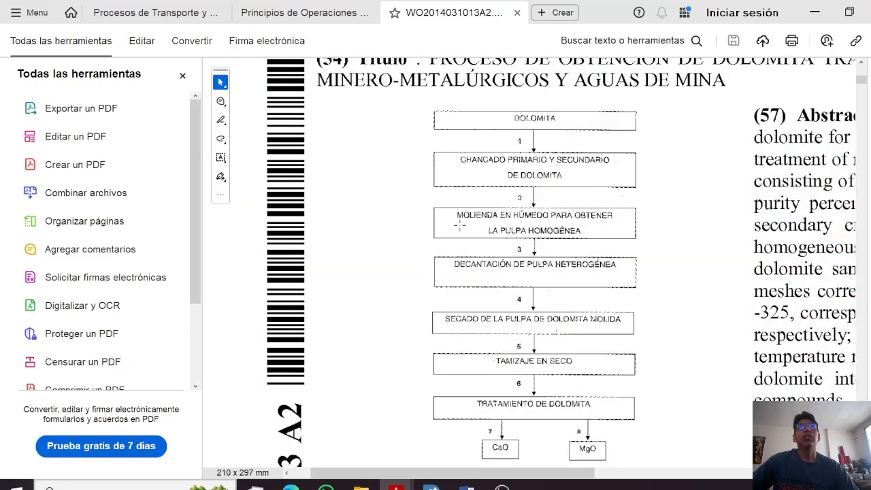
pyautogui.moveTo(414, 257); pyautogui.dragTo(627, 303)
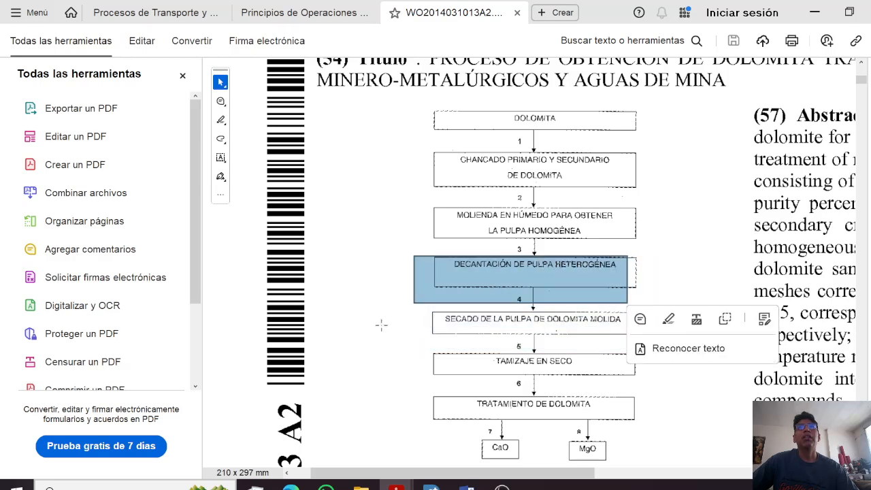
pyautogui.click(388, 319)
pyautogui.moveTo(430, 310); pyautogui.dragTo(640, 336)
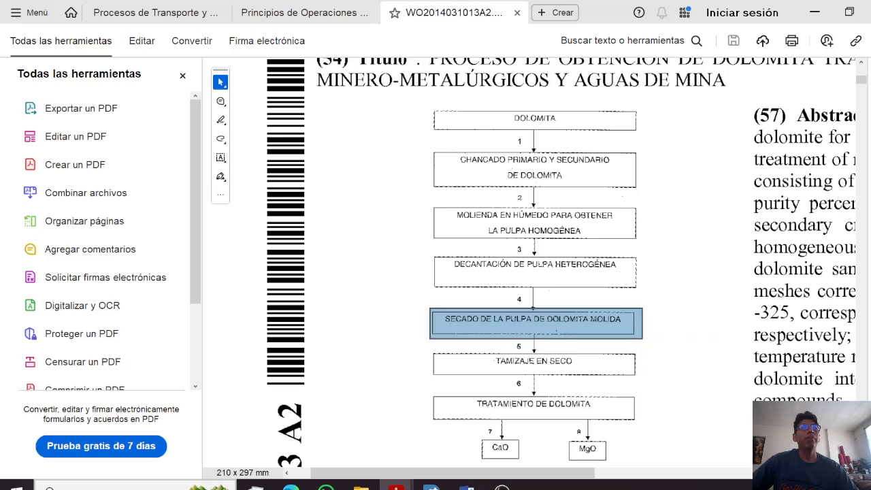
pyautogui.click(481, 303)
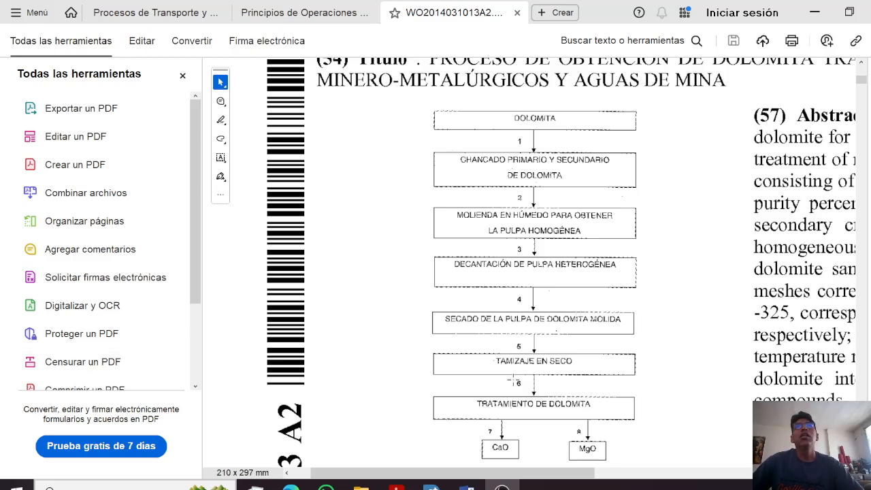
pyautogui.click(417, 355)
pyautogui.click(383, 392)
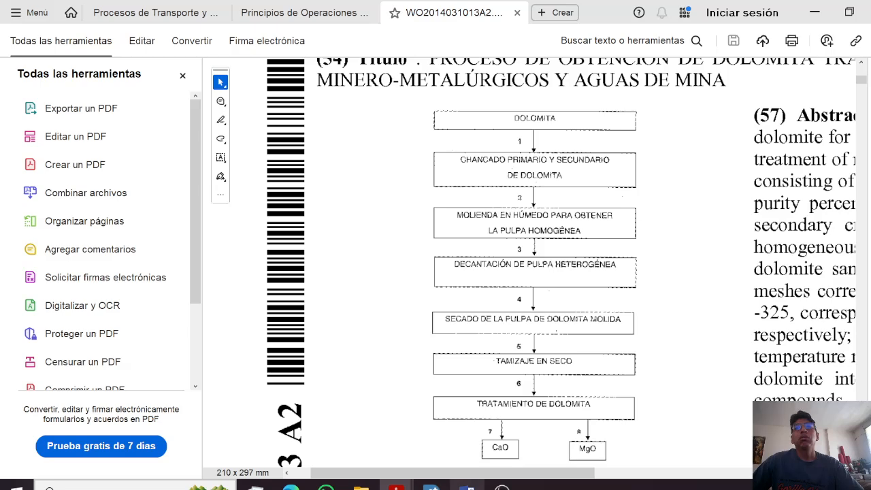
# Switch to the Visio dryer diagram and reposition the "Humedad inicial 22%" and "Dolomita molida Humeda" labels around the wet feed line.
pyautogui.click(467, 487)
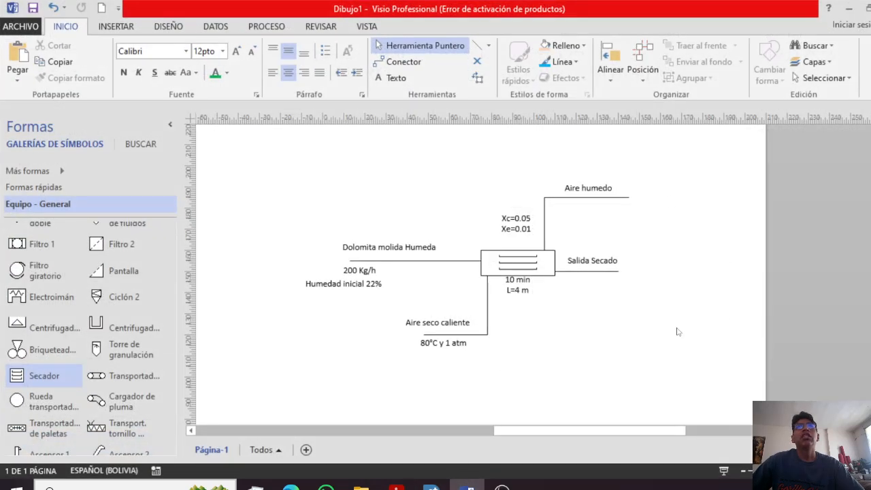
pyautogui.moveTo(326, 286); pyautogui.dragTo(345, 286)
pyautogui.moveTo(372, 247); pyautogui.dragTo(345, 247)
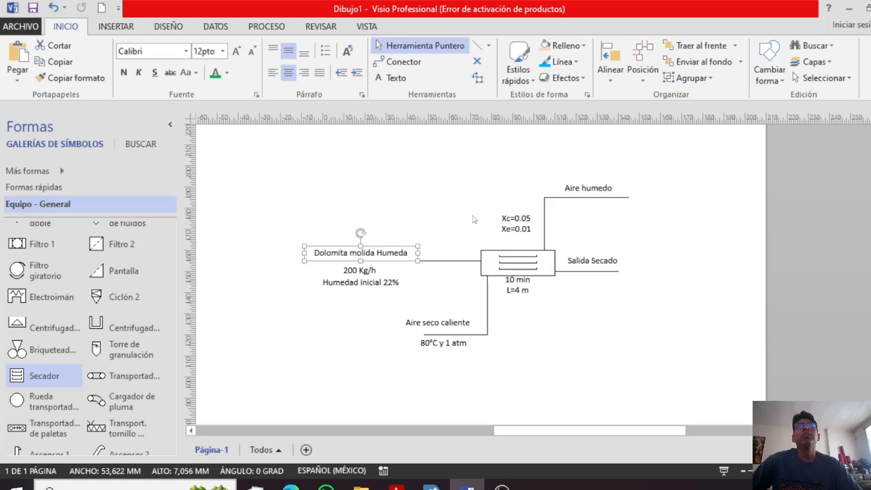
pyautogui.click(429, 223)
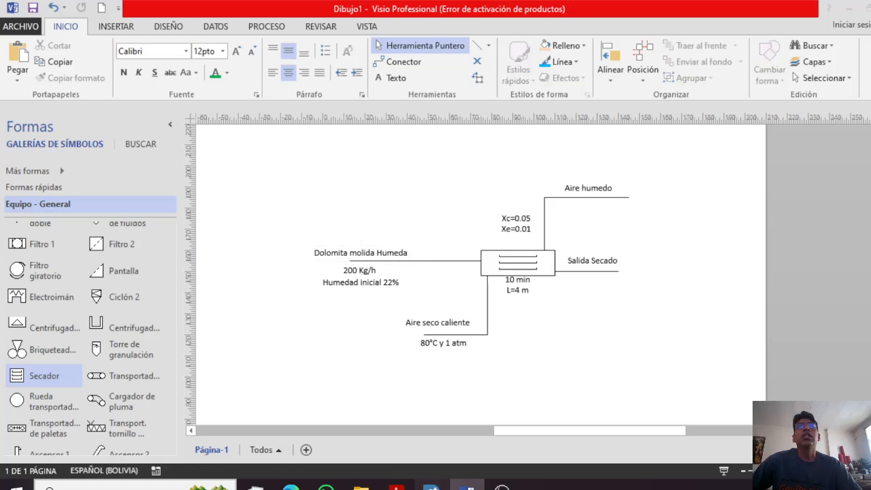
pyautogui.click(432, 485)
pyautogui.moveTo(395, 484)
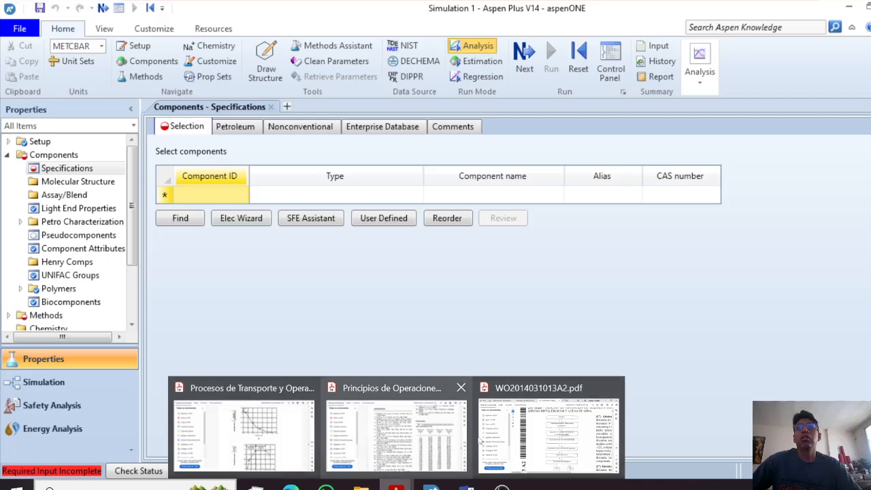
pyautogui.click(519, 428)
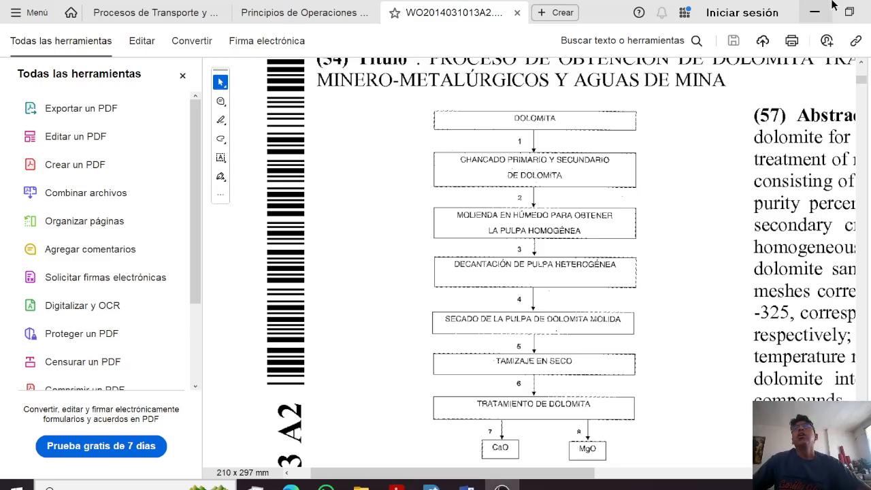
# Switch to Aspen Plus, search for compounds containing "dolomit", and add DOLOMITE with alias CAMG(CO3)2 to the component list.
pyautogui.click(433, 486)
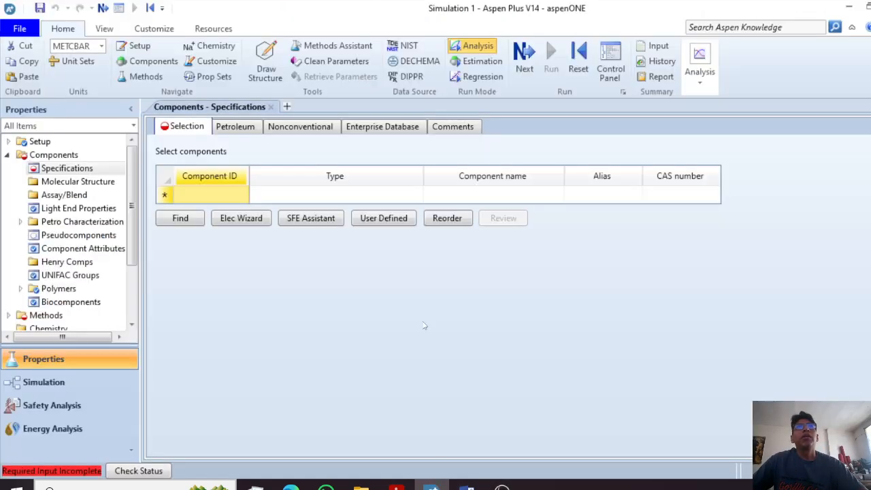
pyautogui.click(194, 218)
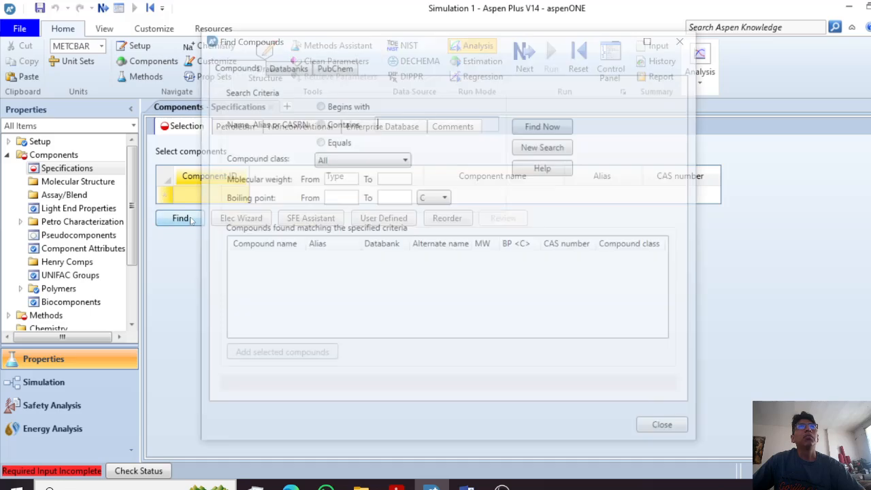
pyautogui.write('d')
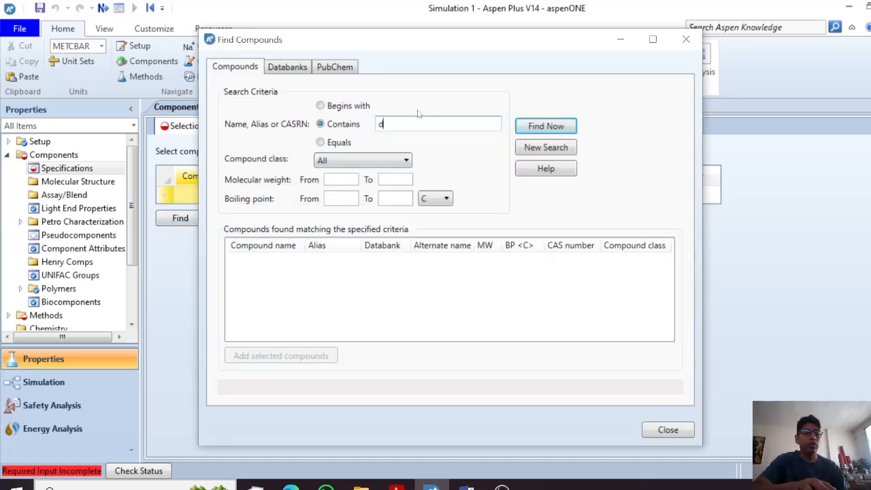
pyautogui.write('olomit')
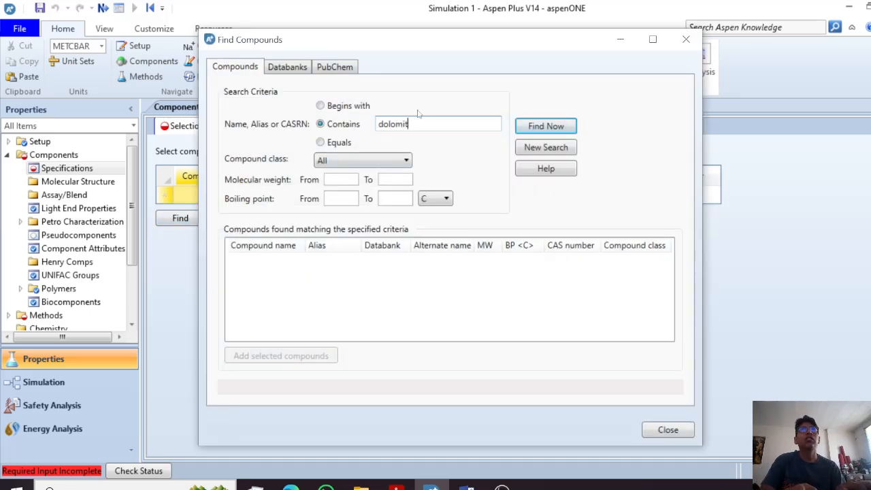
pyautogui.press('Return')
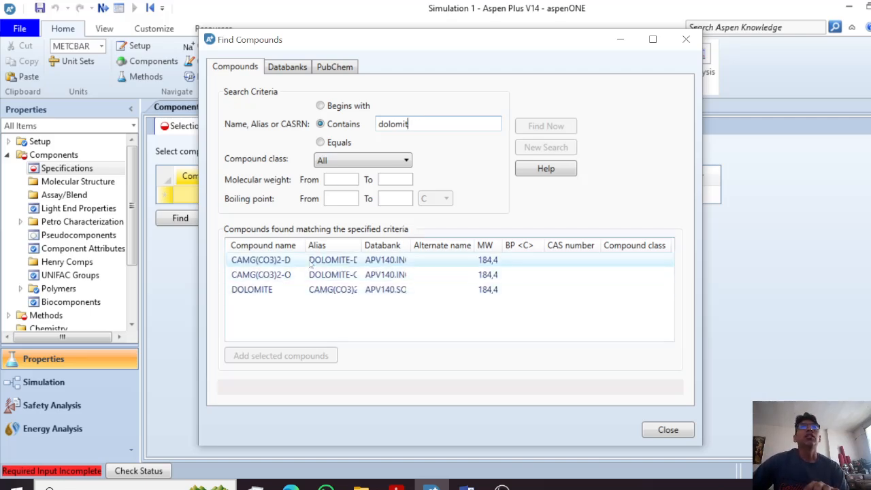
pyautogui.moveTo(360, 245); pyautogui.dragTo(417, 236)
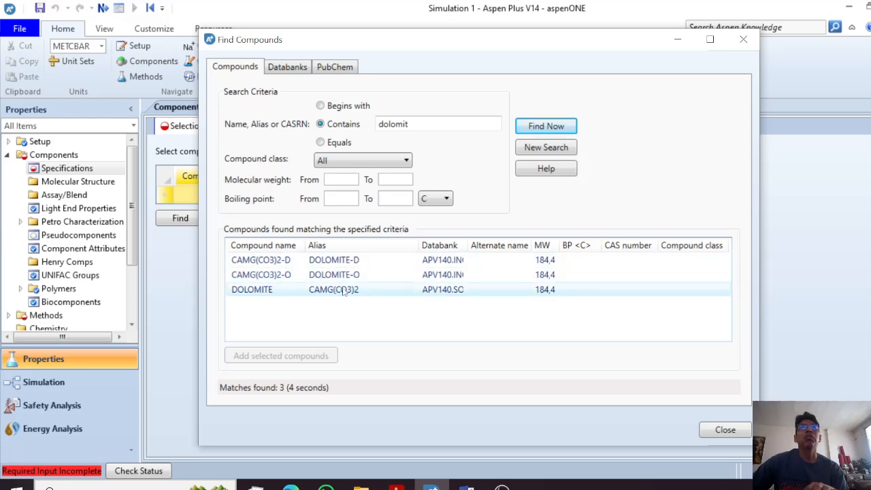
pyautogui.doubleClick(301, 289)
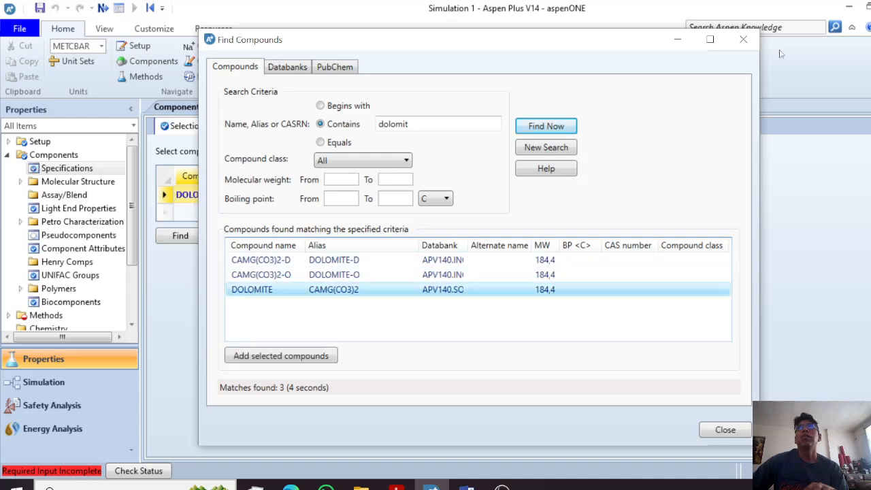
pyautogui.click(733, 39)
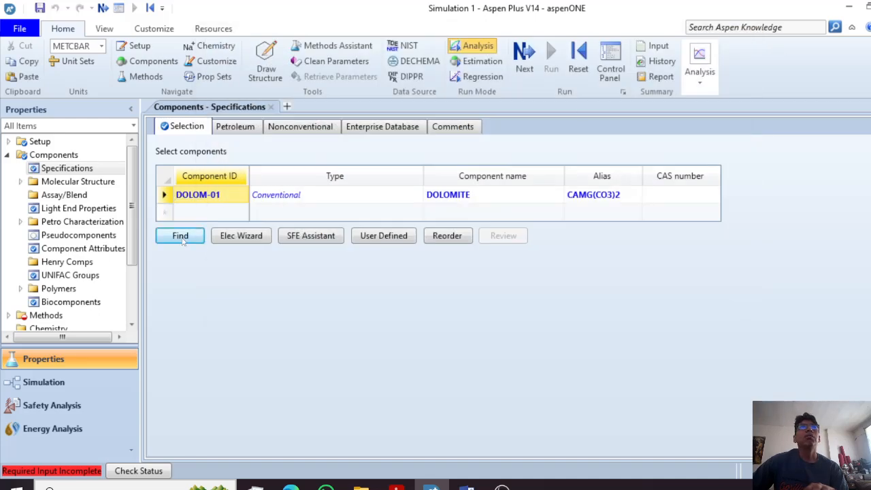
# Search for the compound whose name equals "water" and add WATER to the component list alongside dolomite.
pyautogui.click(195, 237)
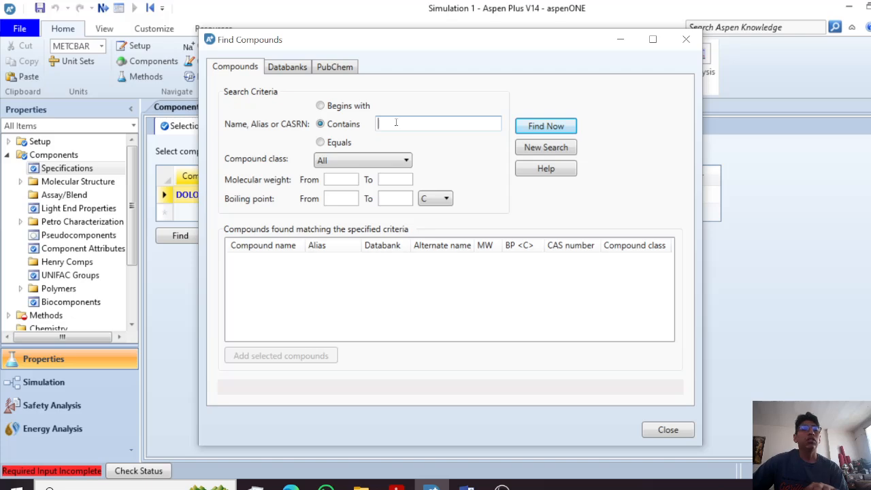
pyautogui.write('water')
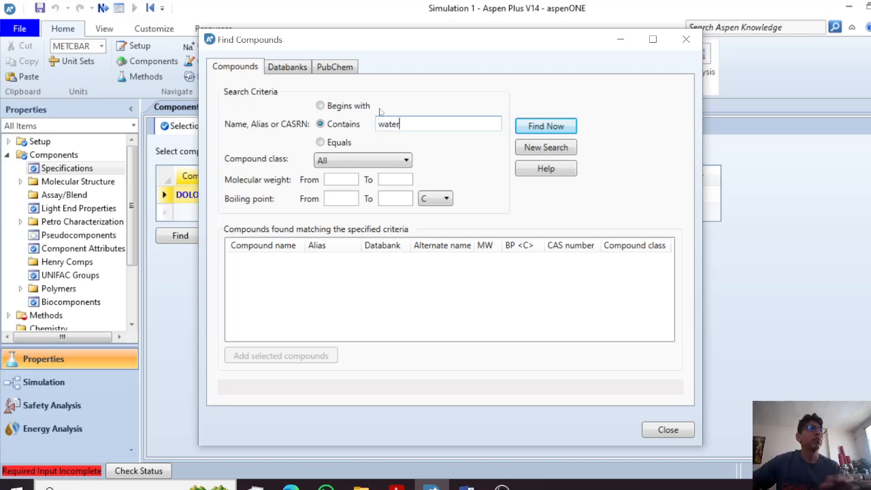
pyautogui.click(541, 129)
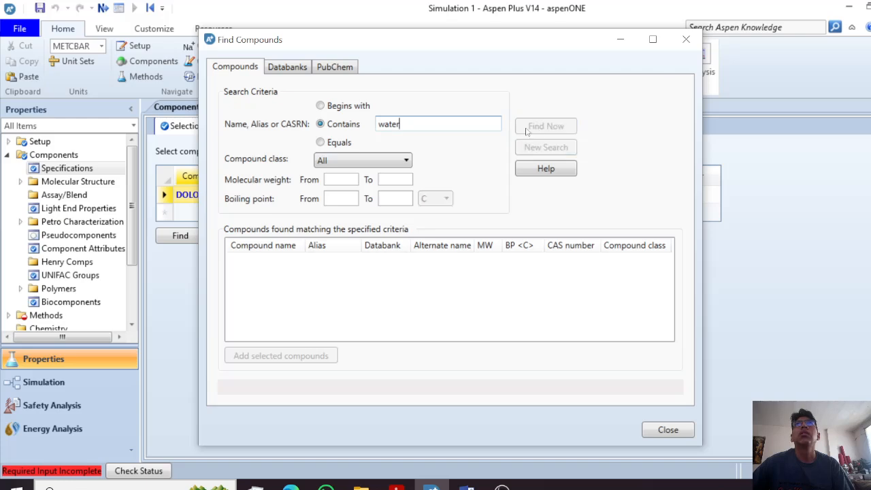
pyautogui.click(320, 142)
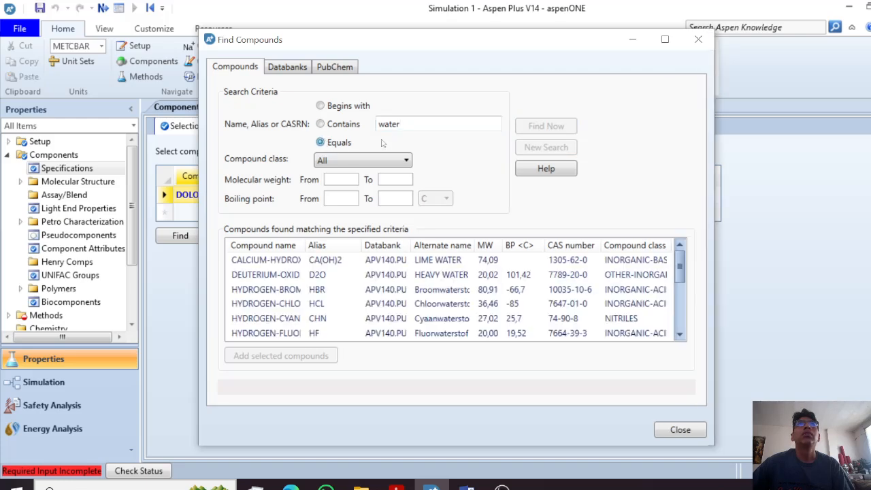
pyautogui.click(537, 128)
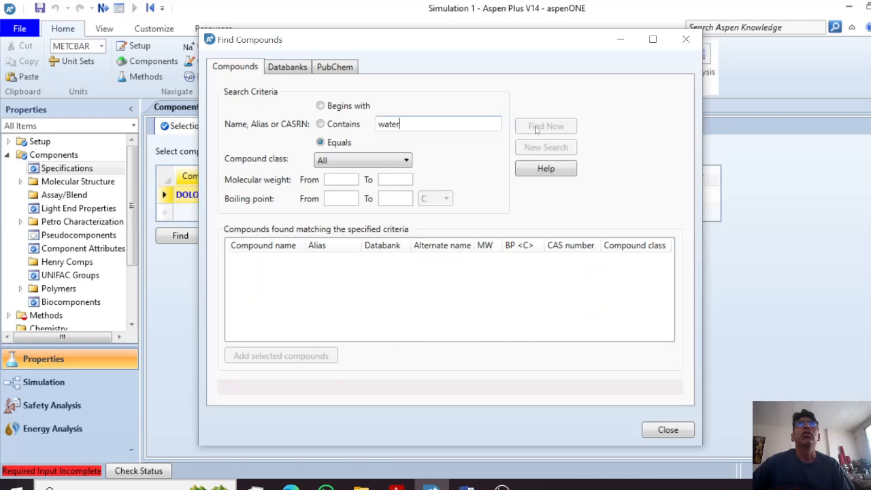
pyautogui.doubleClick(288, 266)
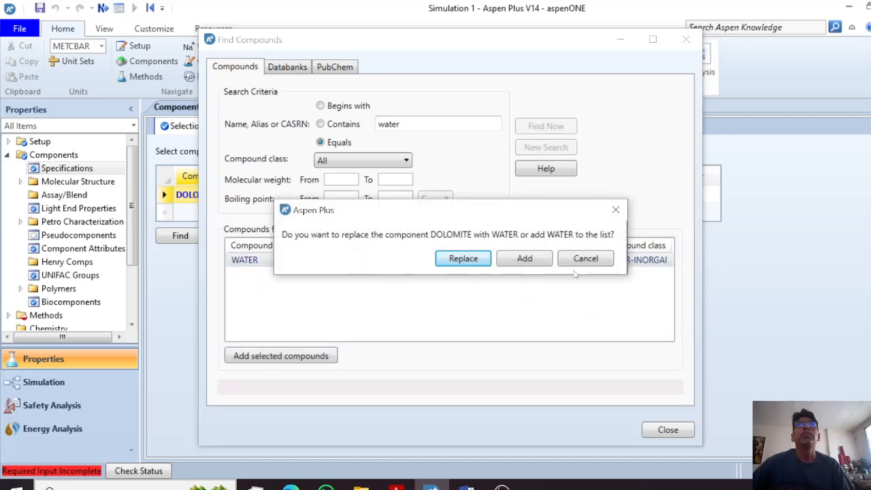
pyautogui.click(537, 261)
pyautogui.click(685, 39)
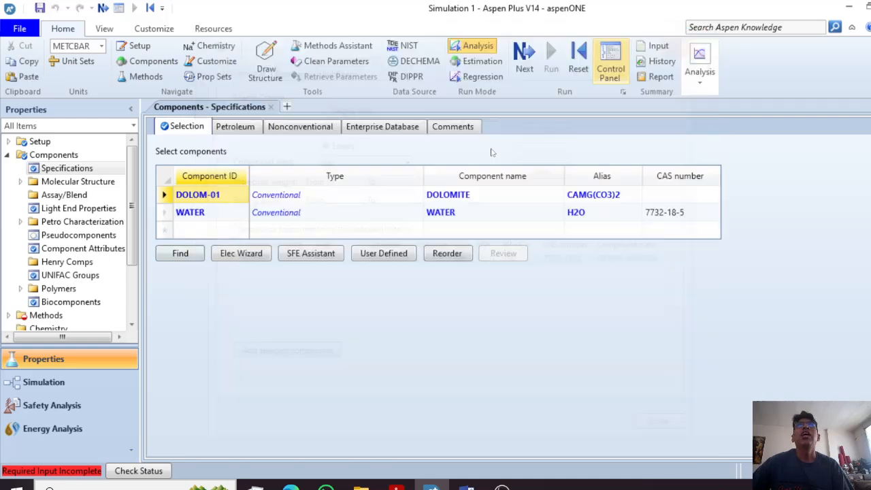
# Add AIR as a third component in the empty row of the component list.
pyautogui.click(209, 228)
pyautogui.write('AIR')
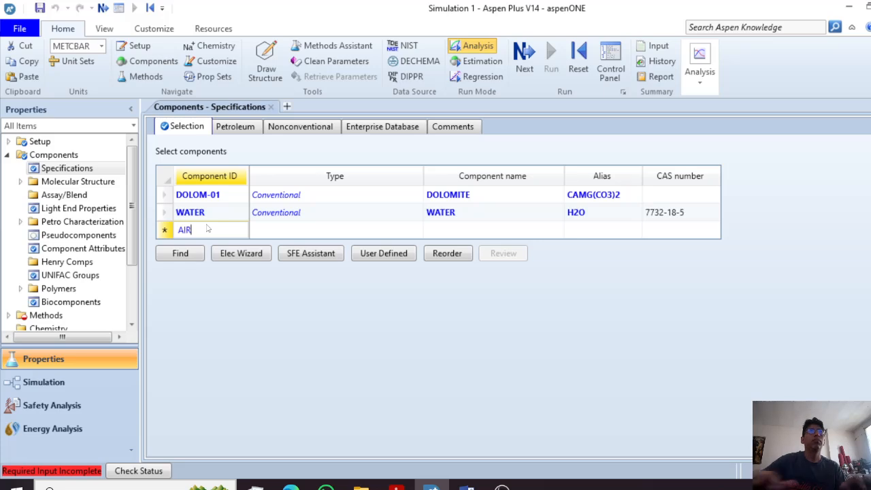
pyautogui.press('Return')
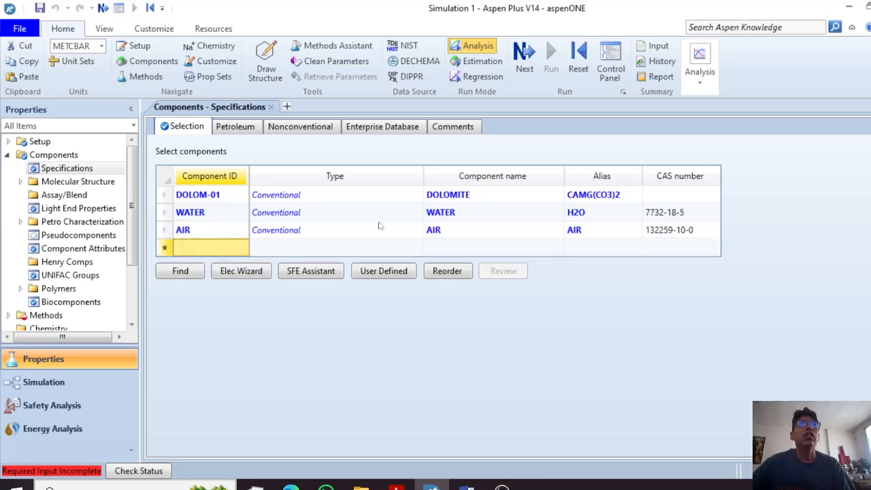
# Rename the dolomite component ID to DOLOMITA.
pyautogui.click(203, 195)
pyautogui.click(204, 196)
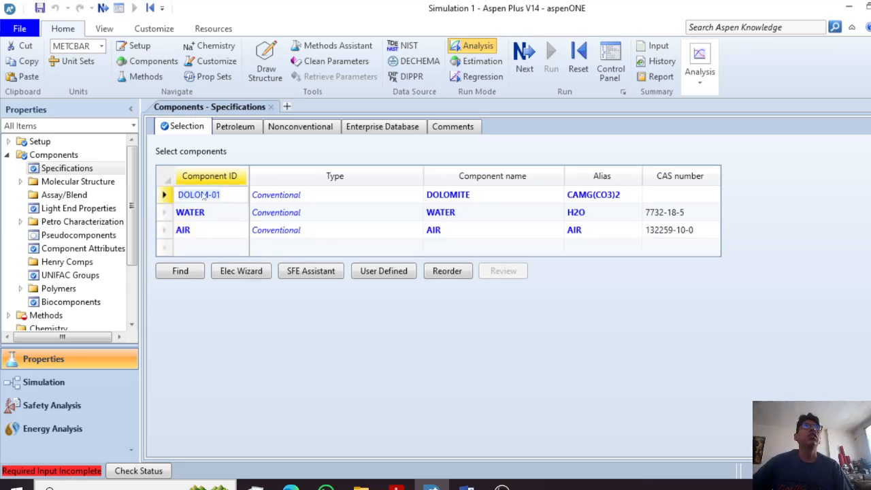
pyautogui.press('BackSpace')
pyautogui.press('BackSpace')
pyautogui.press('BackSpace')
pyautogui.press('BackSpace')
pyautogui.press('BackSpace')
pyautogui.press('BackSpace')
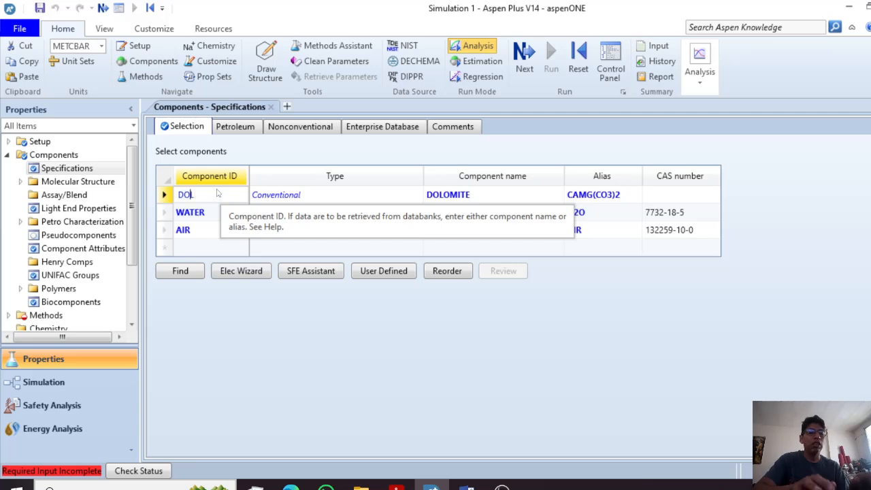
pyautogui.write('L')
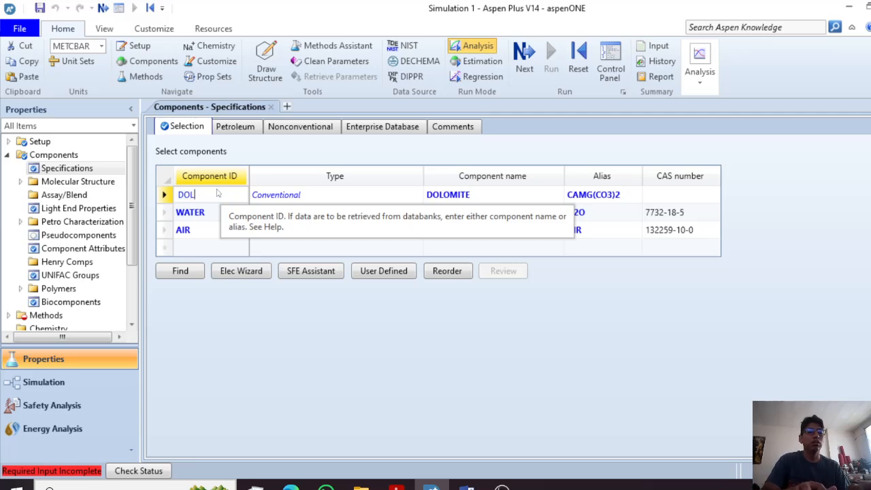
pyautogui.write('OMIT')
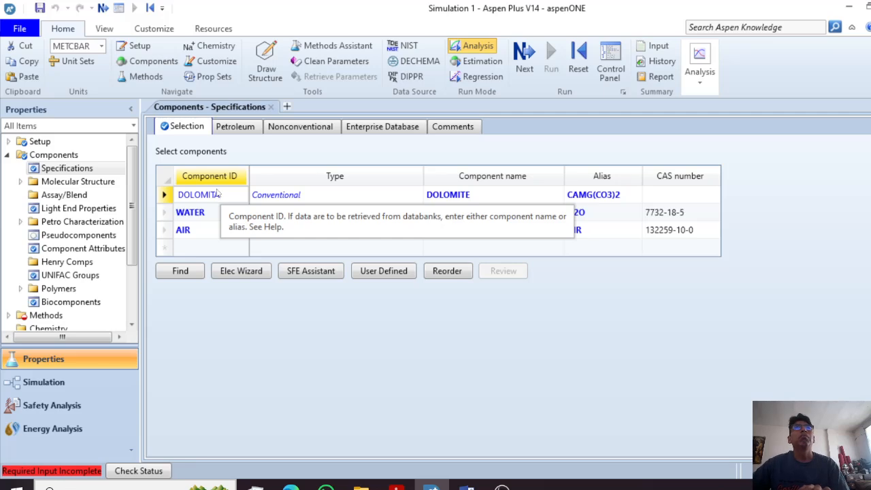
pyautogui.write('E')
pyautogui.press('Return')
pyautogui.click(374, 266)
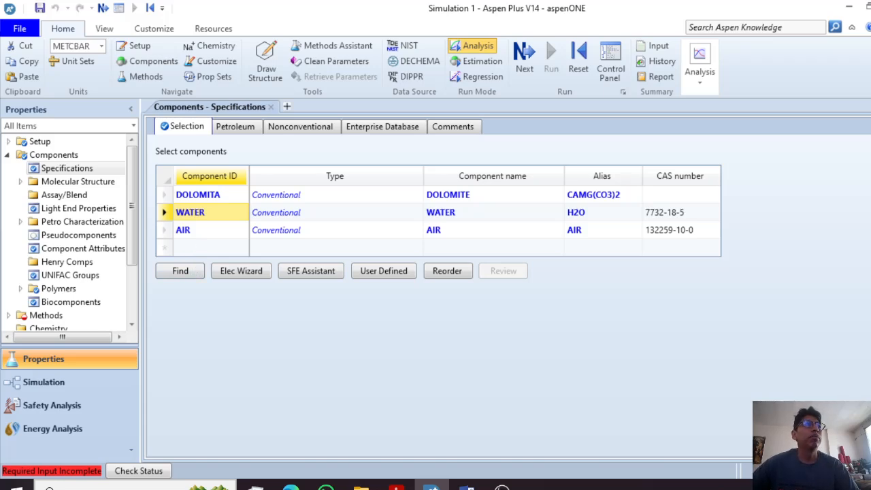
# Set the component type of DOLOMITA to Solid, leaving WATER and AIR as Conventional.
pyautogui.click(502, 487)
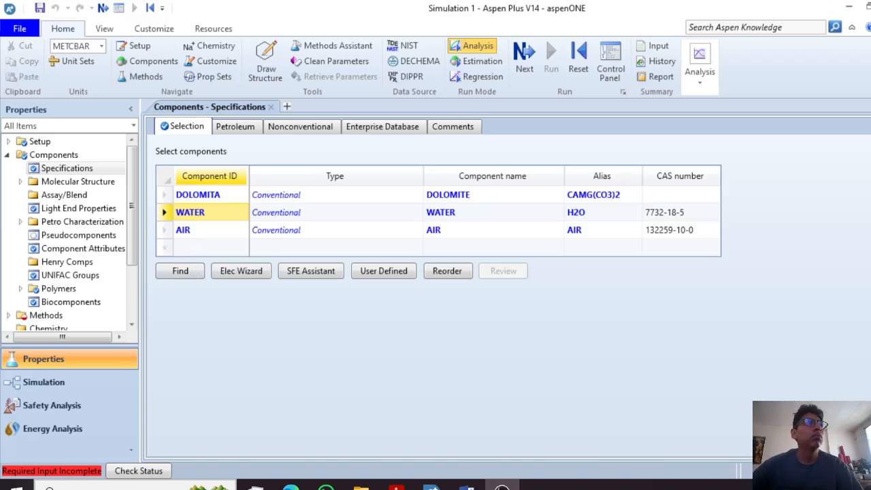
pyautogui.click(403, 196)
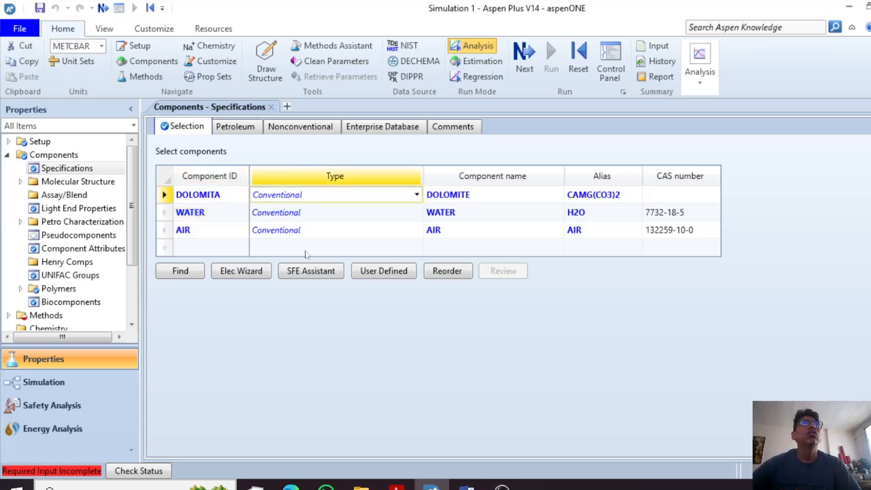
pyautogui.click(417, 196)
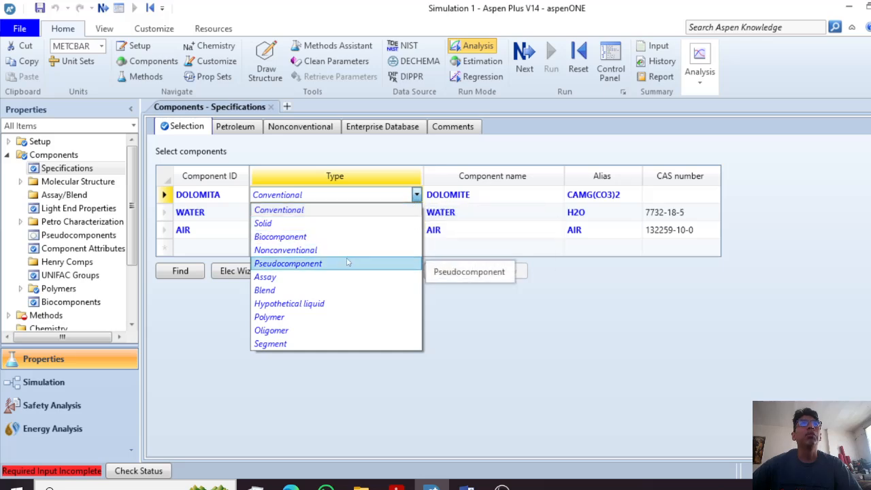
pyautogui.click(325, 223)
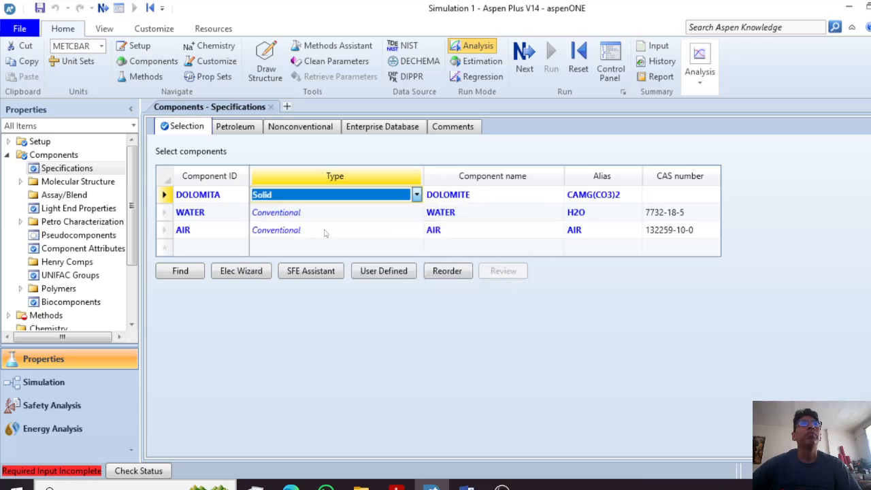
pyautogui.click(325, 215)
pyautogui.click(325, 230)
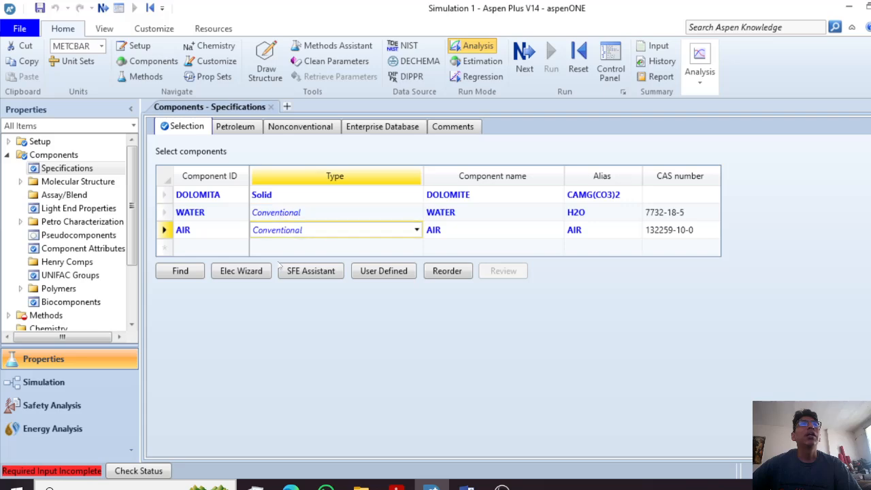
# Switch to Visio to review the dryer diagram's streams and operating conditions, and return to Aspen Plus.
pyautogui.click(277, 249)
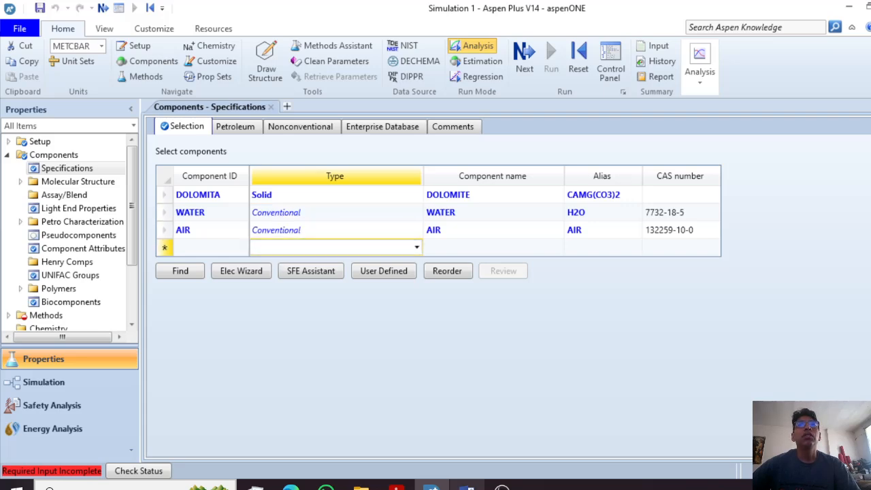
pyautogui.click(467, 484)
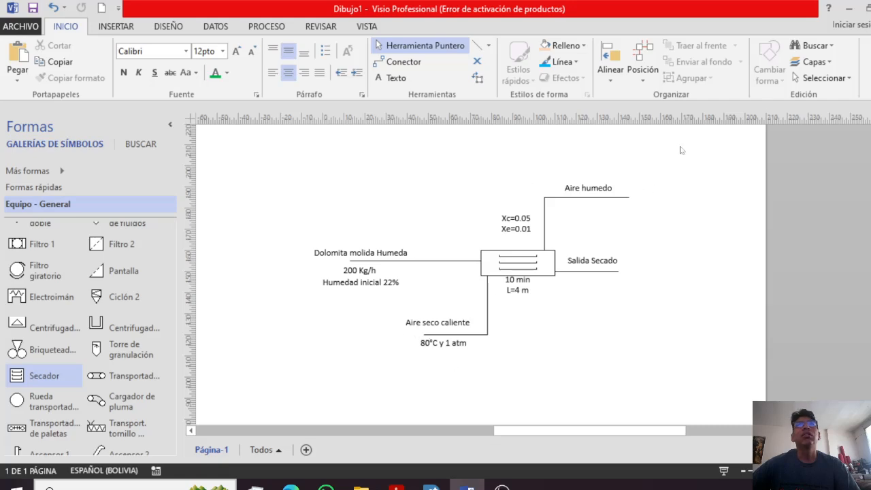
pyautogui.click(850, 9)
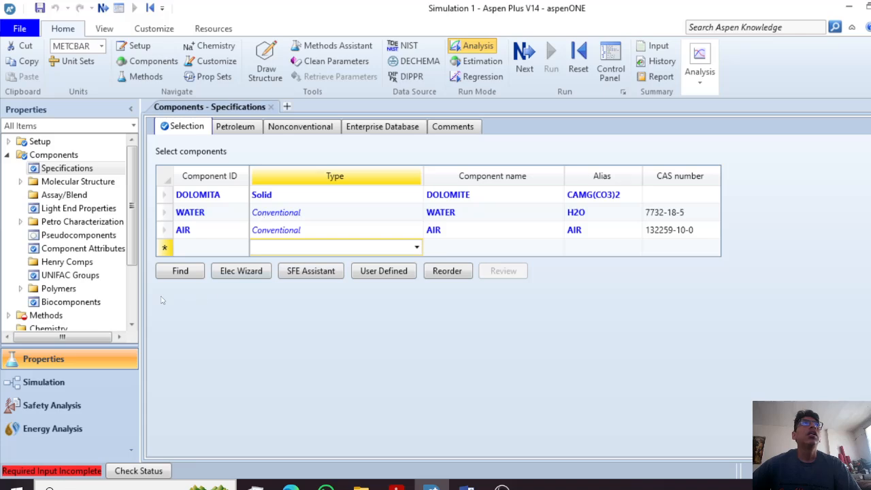
# Set the base property method to SOLIDS under the COMMON method filter and run the properties analysis.
pyautogui.scroll(-2, 136, 248)
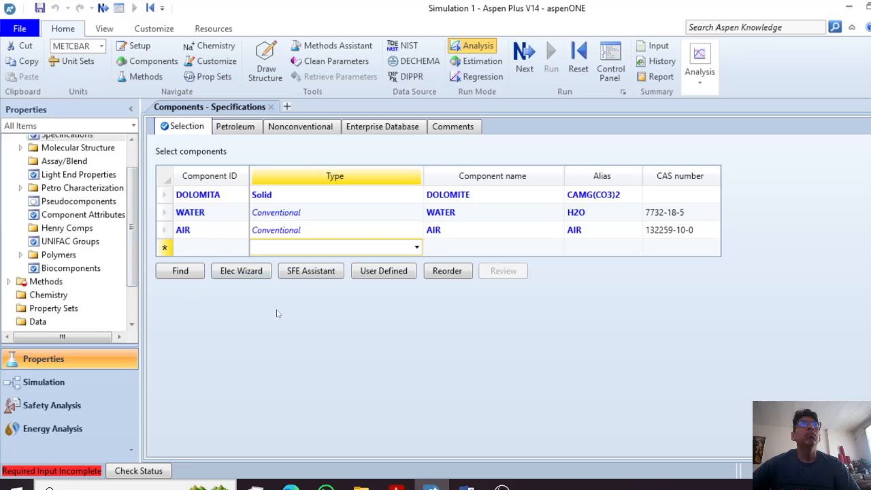
pyautogui.click(67, 283)
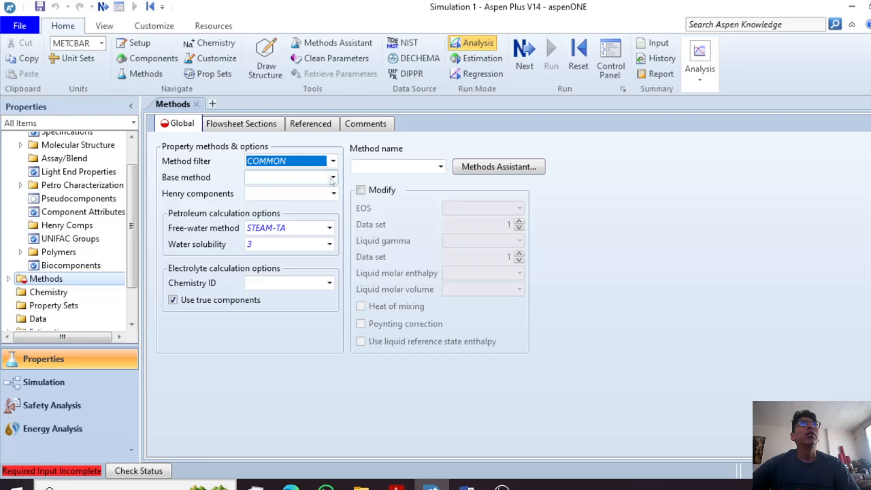
pyautogui.click(332, 179)
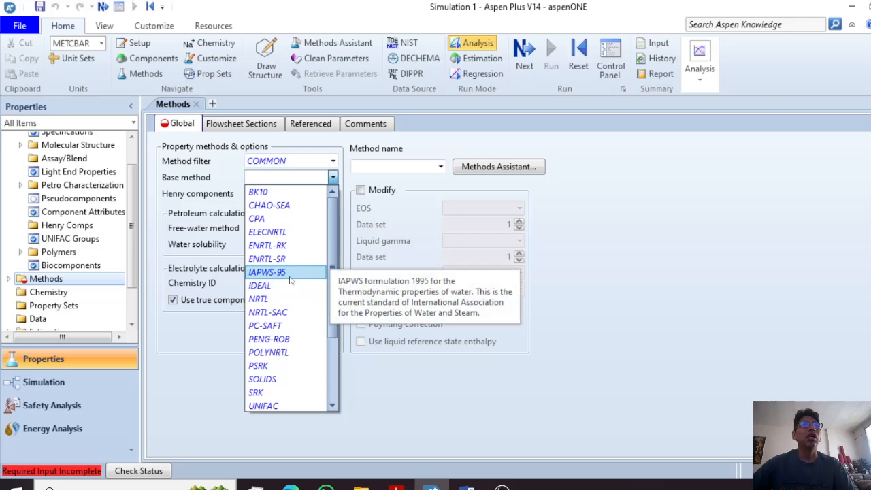
pyautogui.click(255, 385)
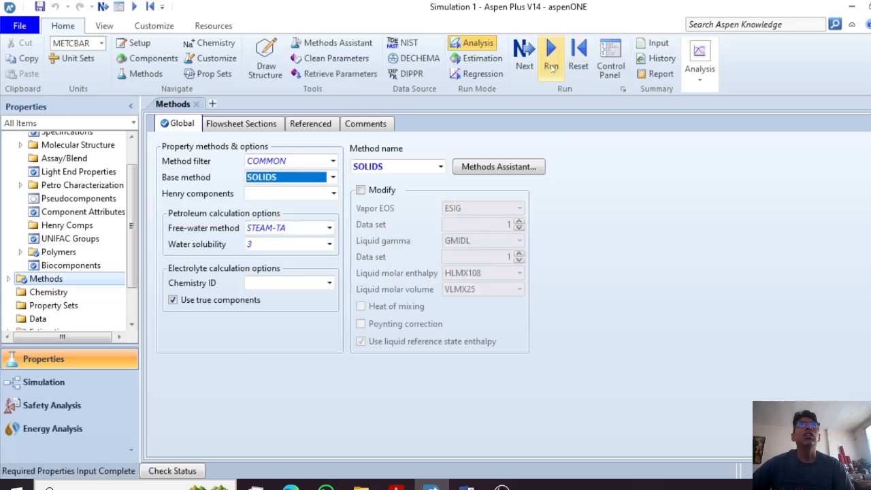
pyautogui.click(551, 66)
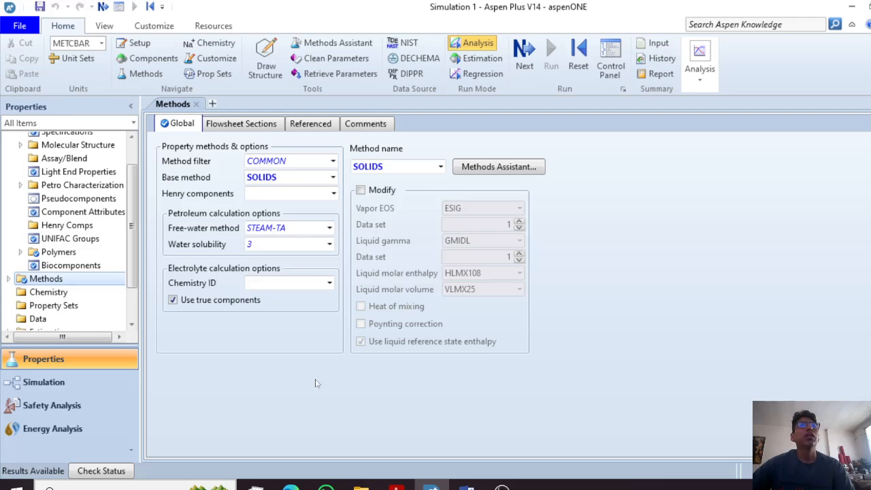
# Look at the empty flowsheet in the Simulation environment and return to Properties to check the component list.
pyautogui.click(71, 376)
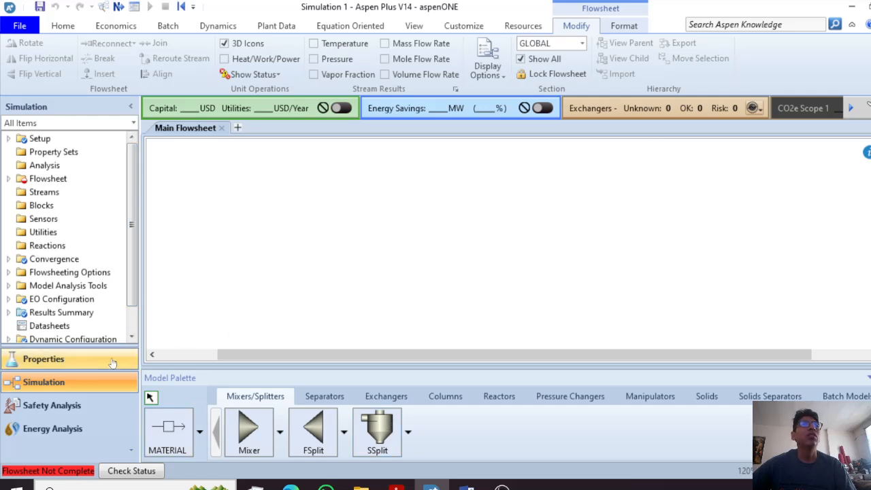
pyautogui.click(87, 368)
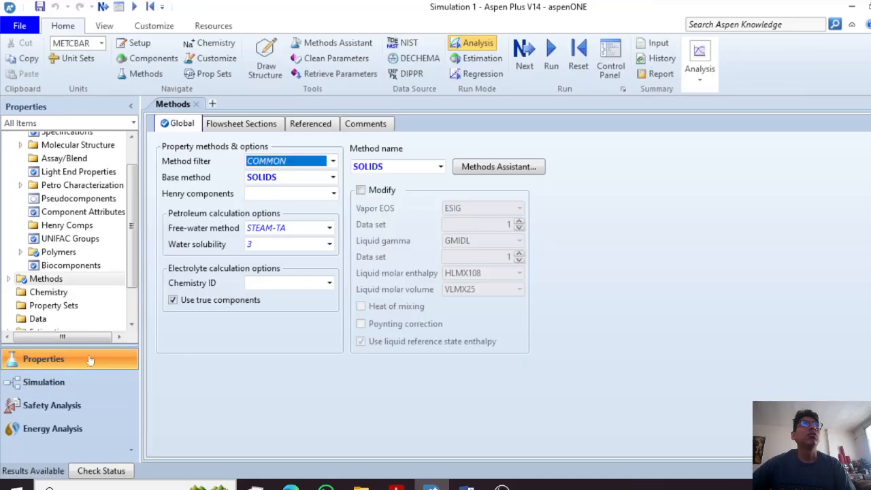
pyautogui.scroll(2, 74, 224)
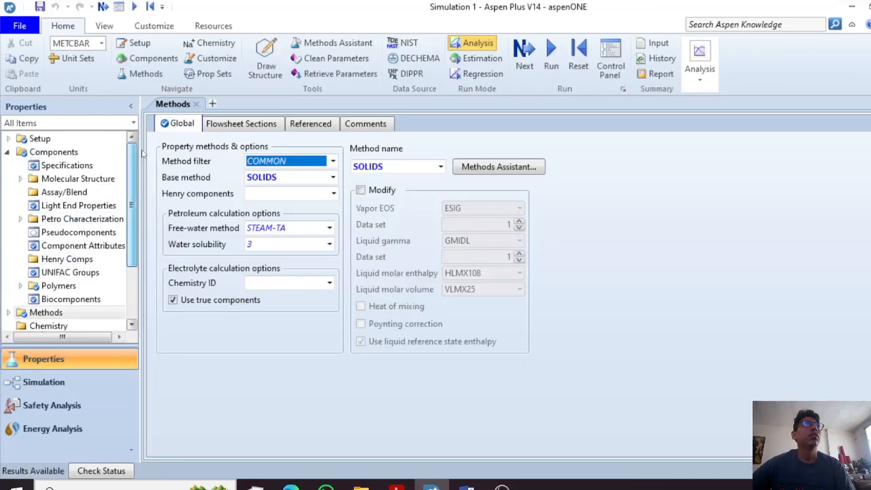
pyautogui.click(111, 152)
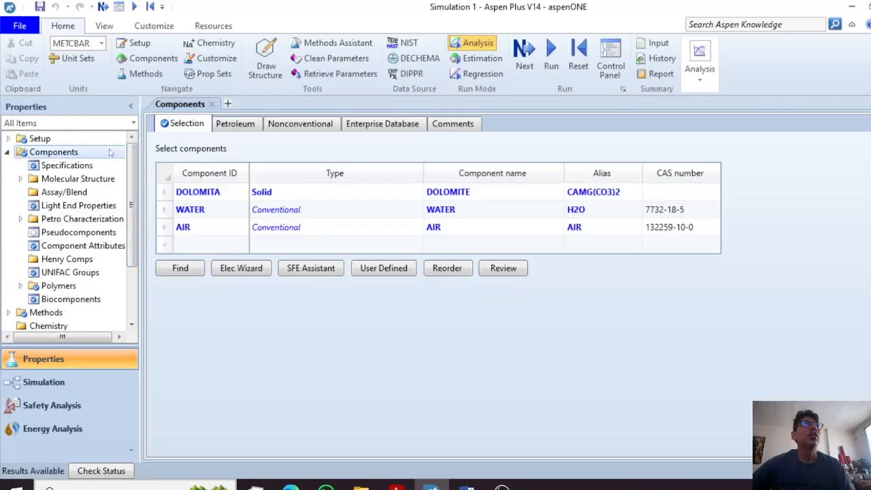
# Set the simulation's global stream class to MIXCIPSD in the Setup specifications.
pyautogui.click(118, 386)
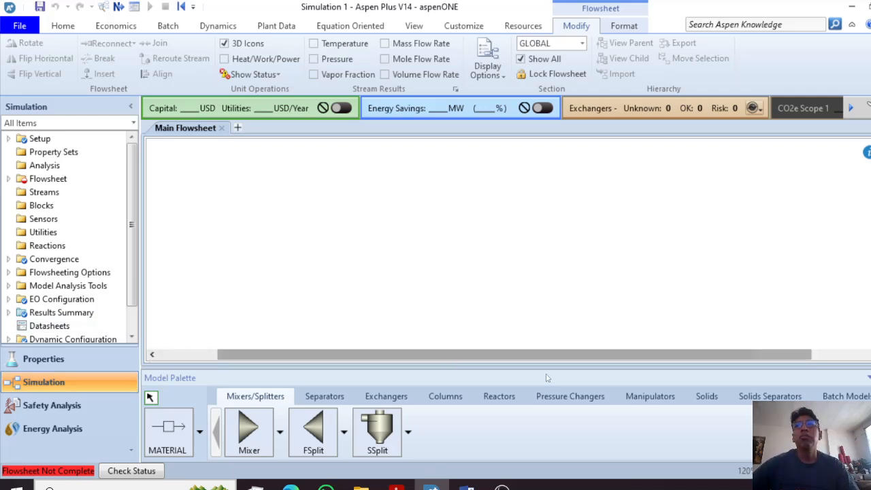
pyautogui.click(705, 396)
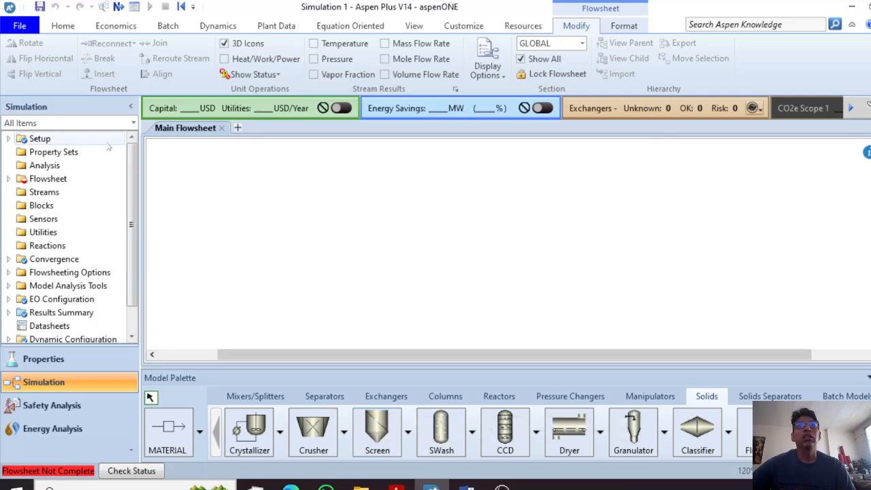
pyautogui.doubleClick(8, 142)
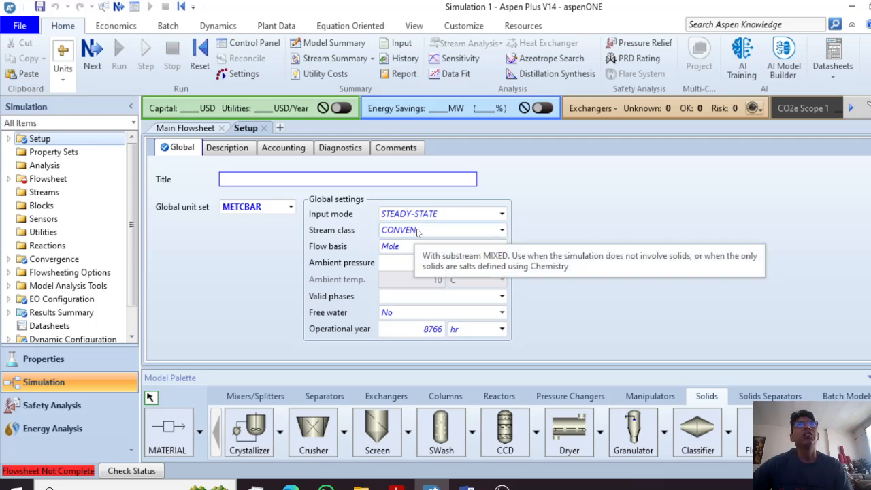
pyautogui.click(501, 232)
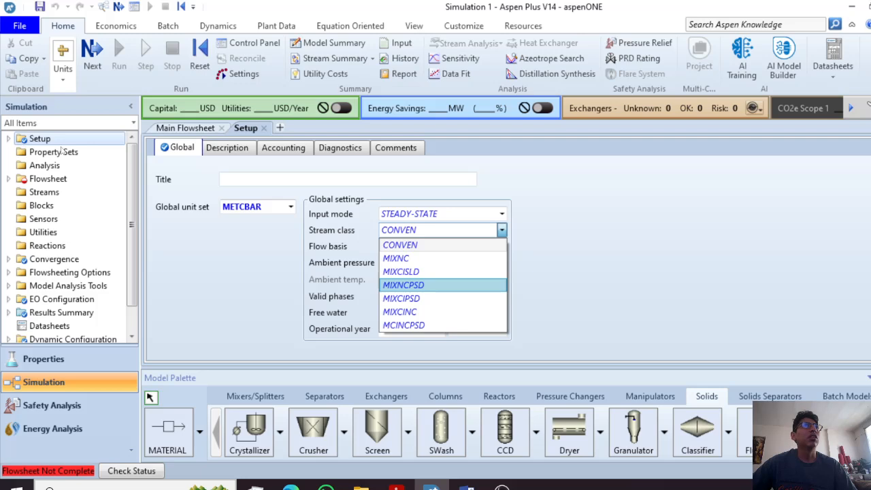
pyautogui.click(416, 304)
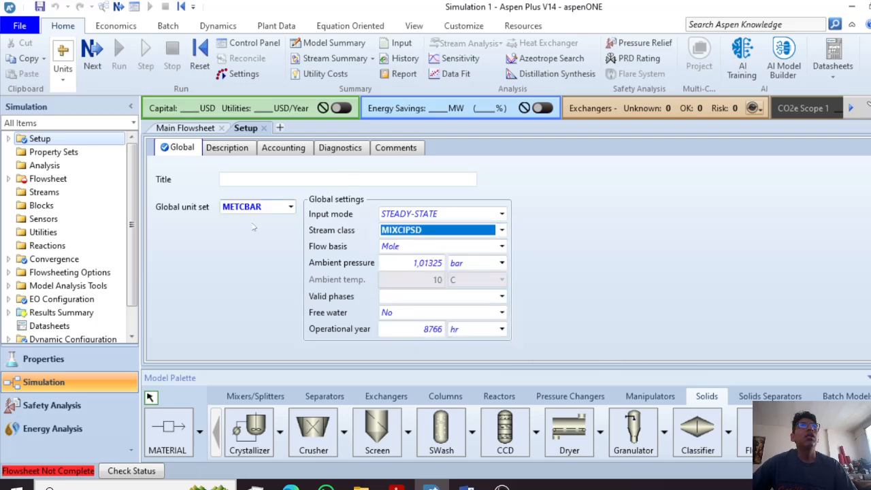
# Select WATER as the moisture component in the solid characterization for the MIXCIPSD stream class.
pyautogui.click(178, 129)
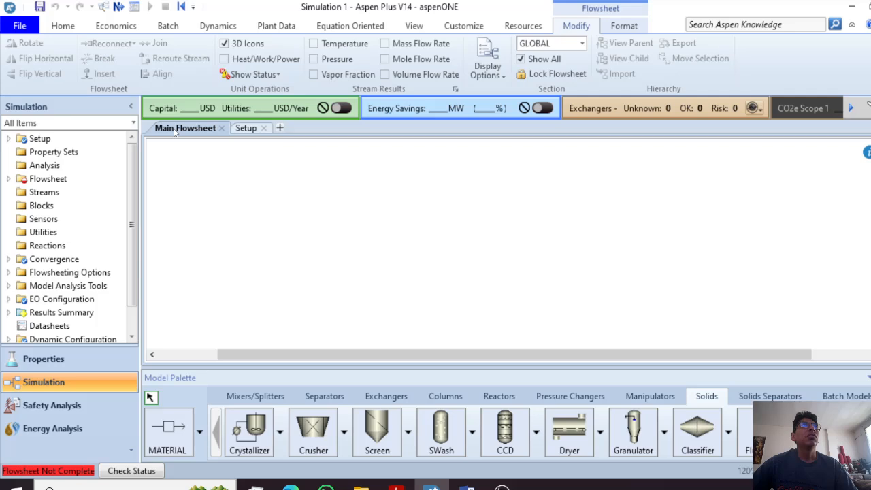
pyautogui.click(8, 138)
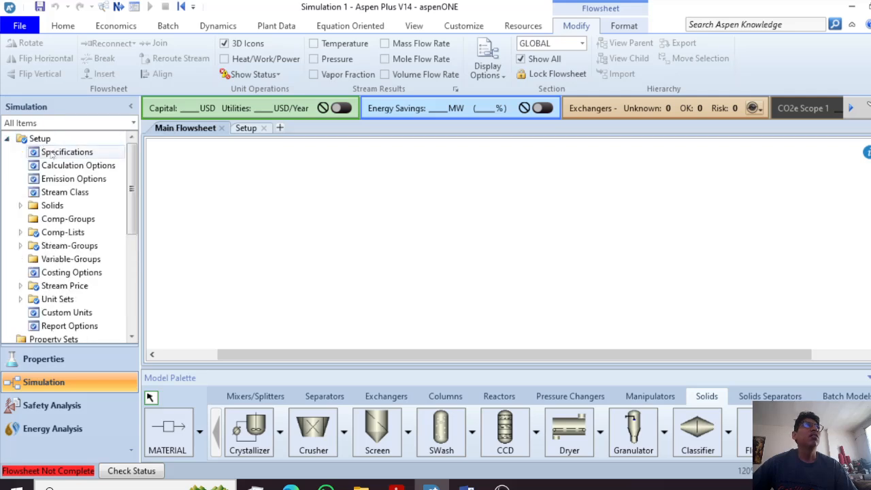
pyautogui.click(63, 207)
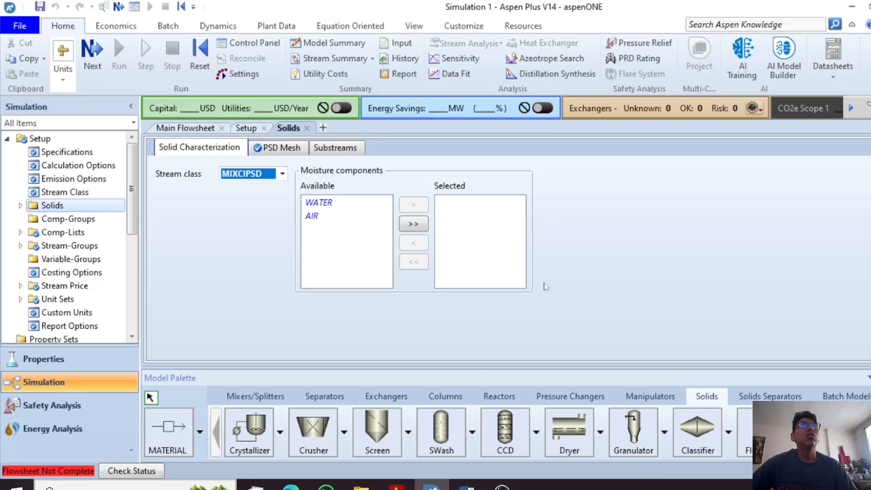
pyautogui.click(321, 203)
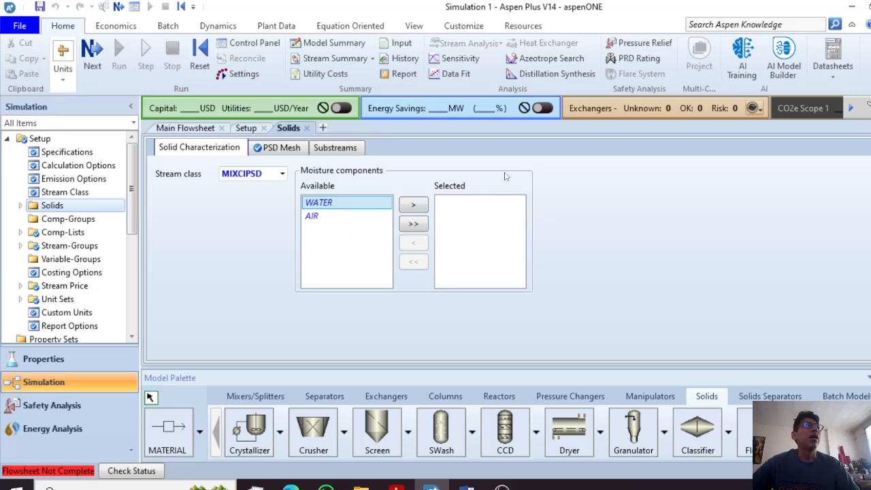
pyautogui.click(413, 204)
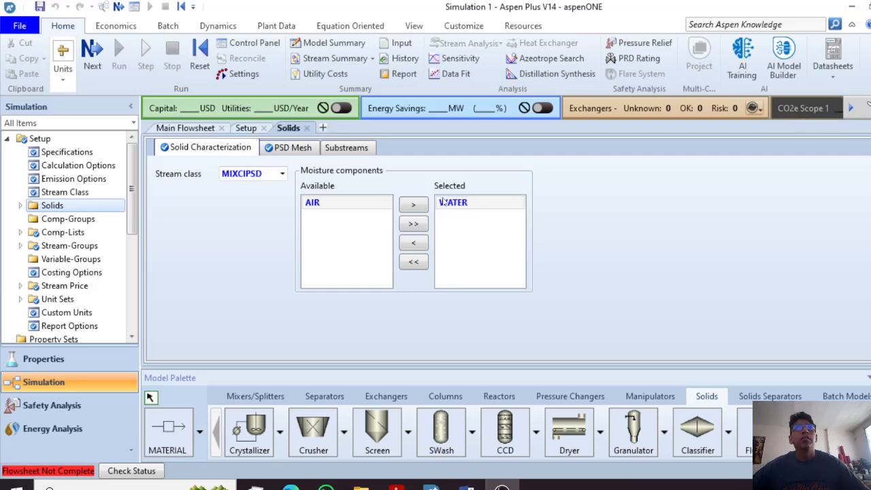
# Examine the default PSD mesh, including its mesh type options and the lower and upper limits of its size intervals.
pyautogui.click(296, 152)
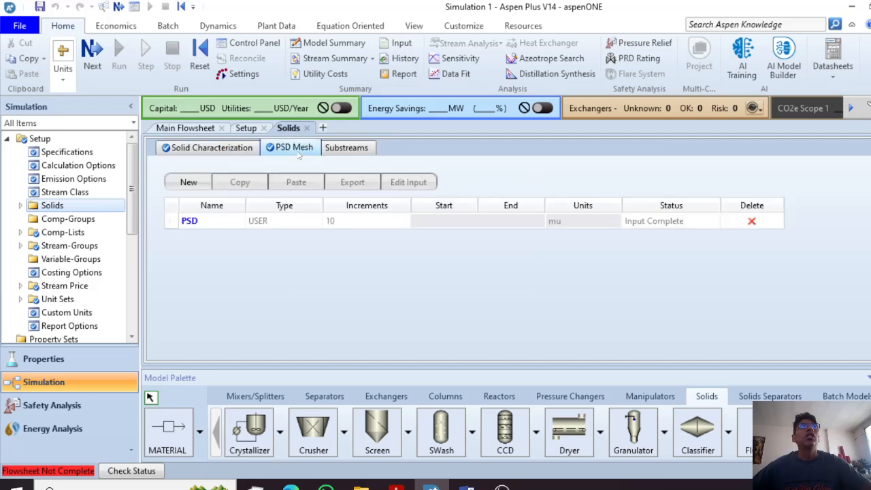
pyautogui.click(21, 205)
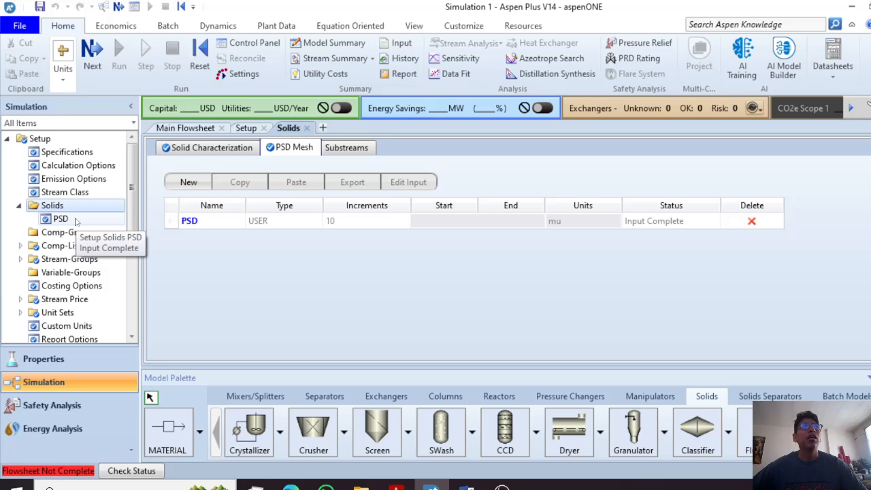
pyautogui.click(105, 219)
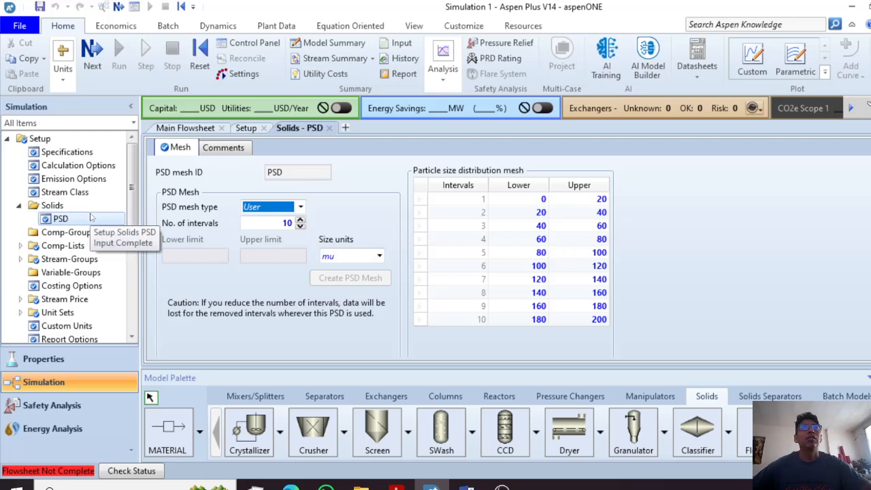
pyautogui.click(300, 208)
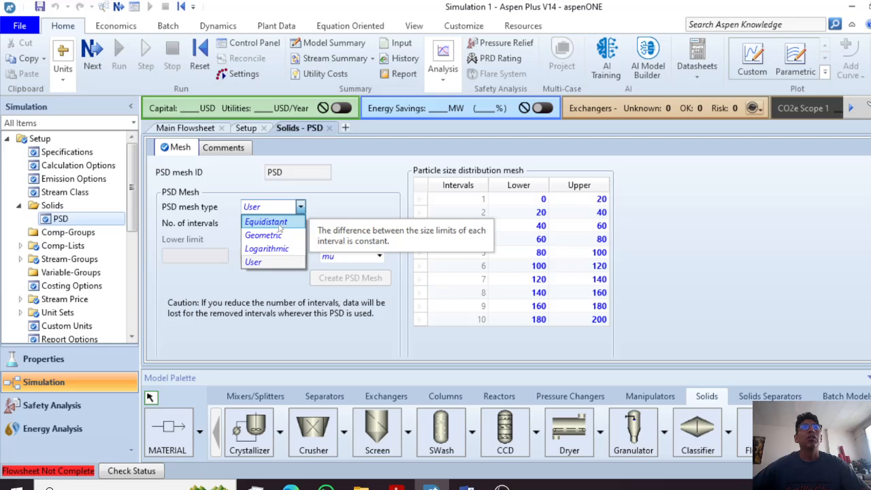
pyautogui.click(362, 208)
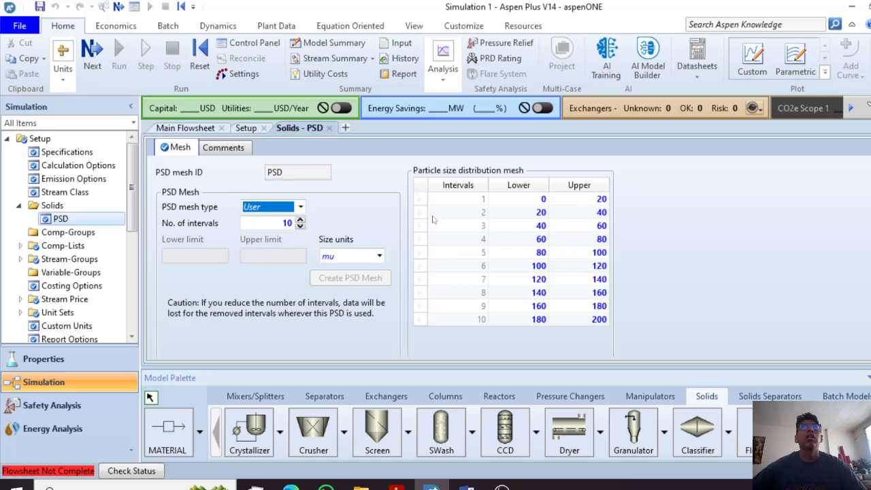
pyautogui.click(528, 202)
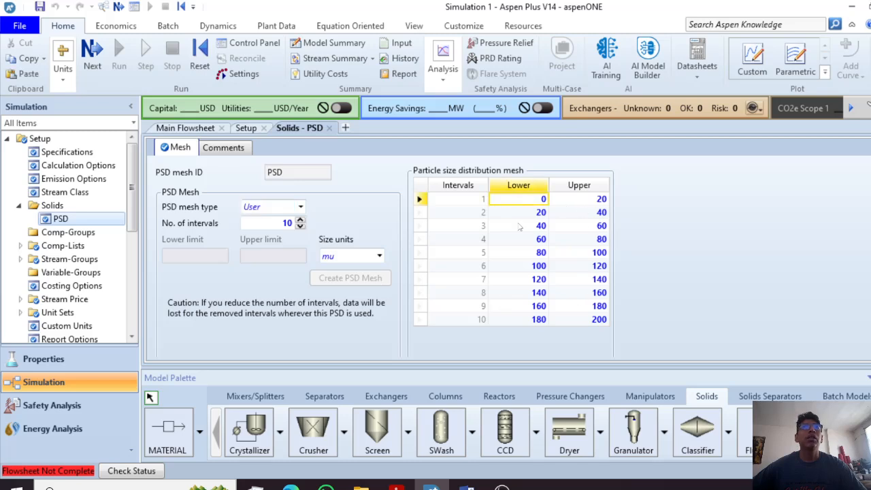
pyautogui.click(519, 224)
pyautogui.click(511, 254)
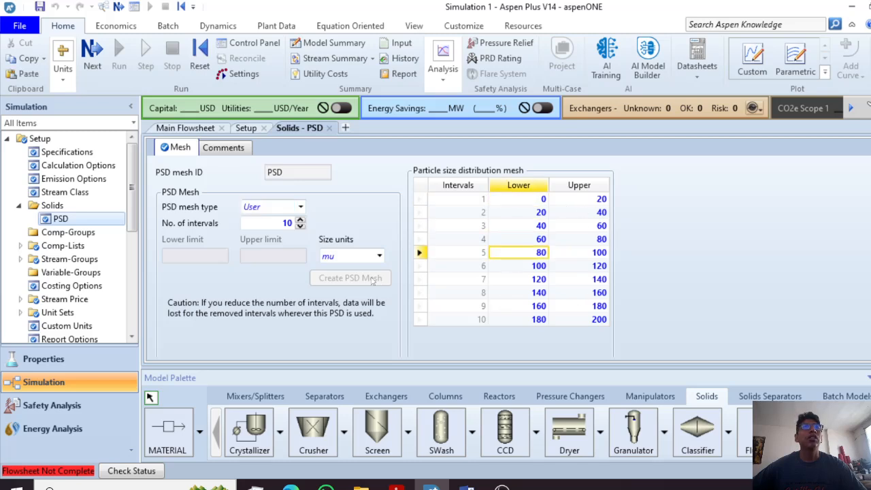
pyautogui.click(300, 227)
pyautogui.click(300, 226)
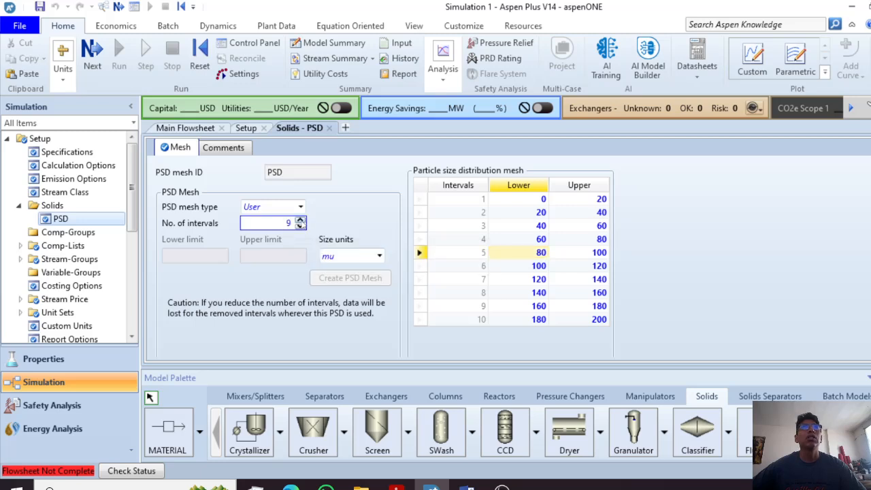
pyautogui.click(300, 220)
pyautogui.click(373, 234)
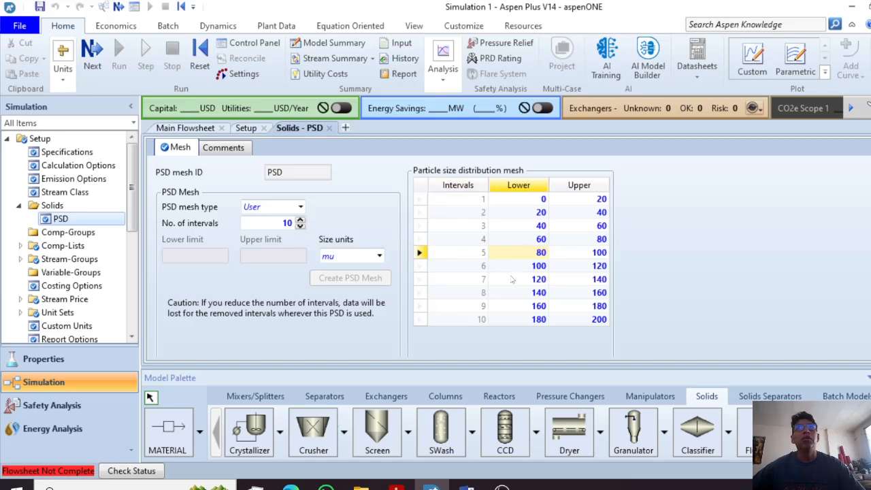
# Check the available mesh types and size units for the PSD mesh, keeping User and mu.
pyautogui.click(300, 207)
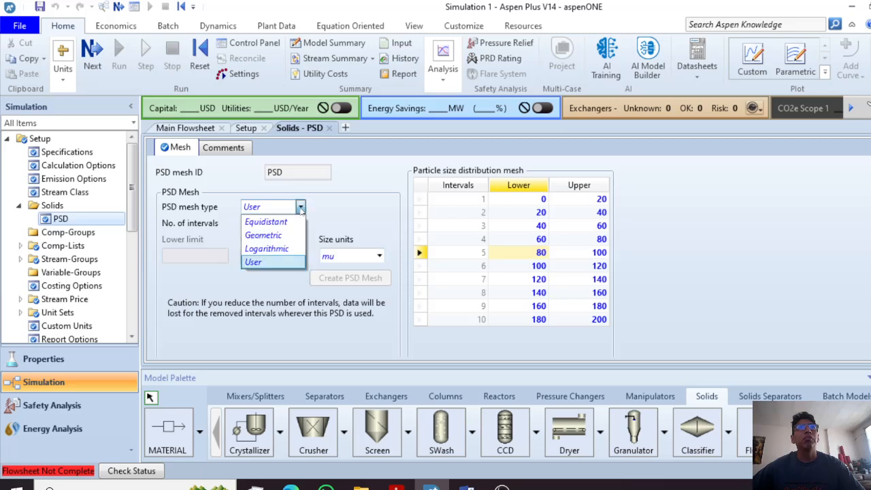
pyautogui.click(253, 262)
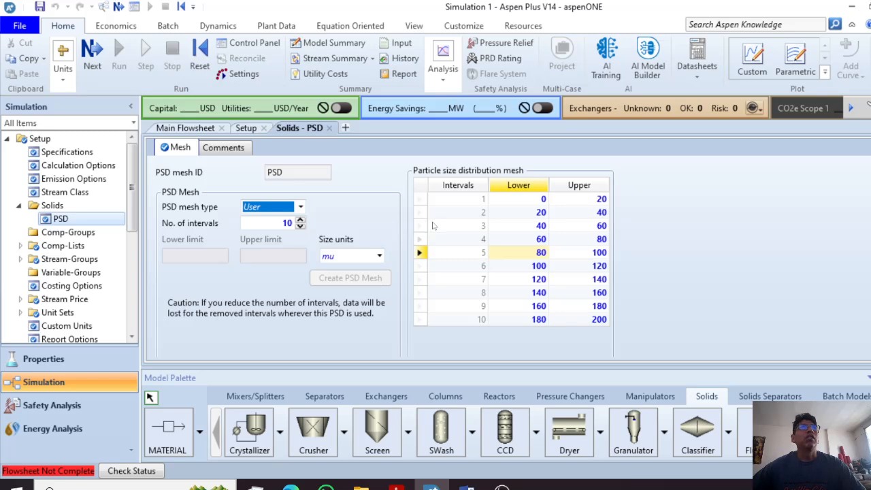
pyautogui.click(379, 256)
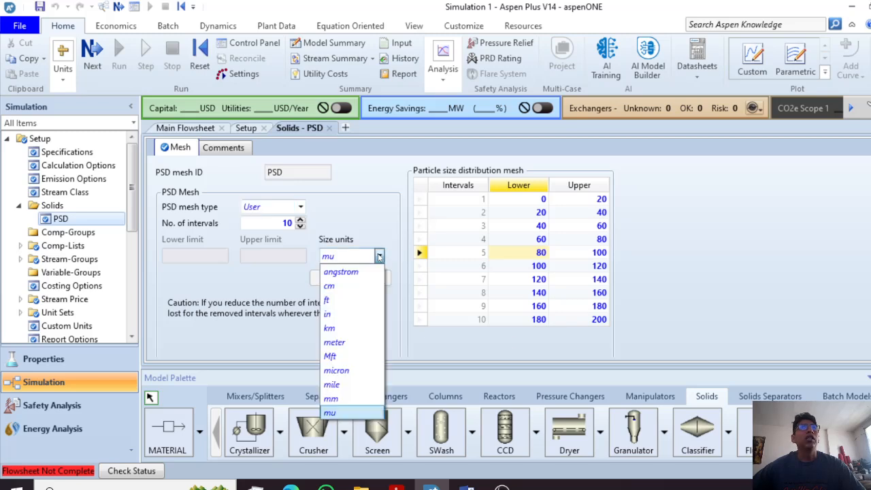
pyautogui.click(286, 335)
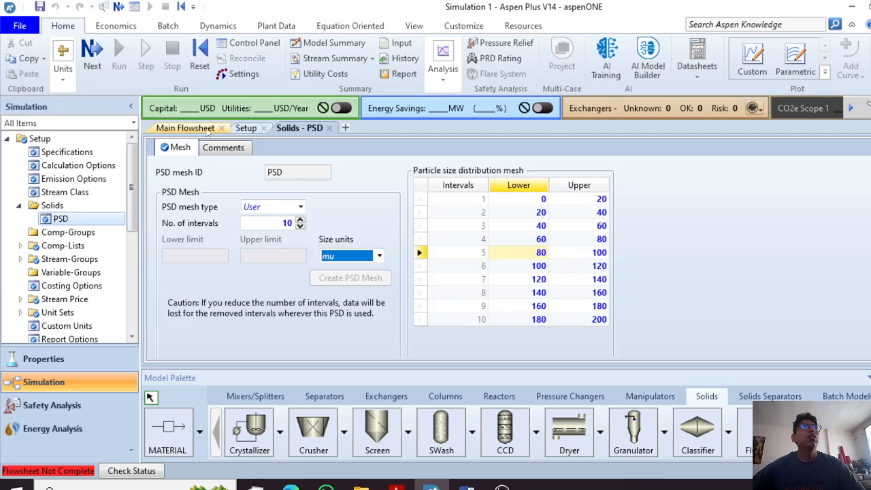
# Place a horizontal material stream on the main flowsheet and name it DOLOMITA.
pyautogui.click(185, 128)
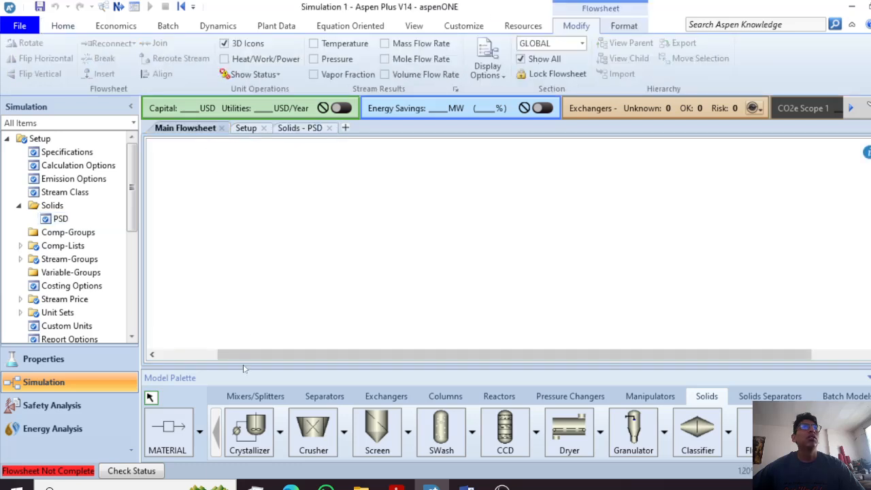
pyautogui.click(180, 433)
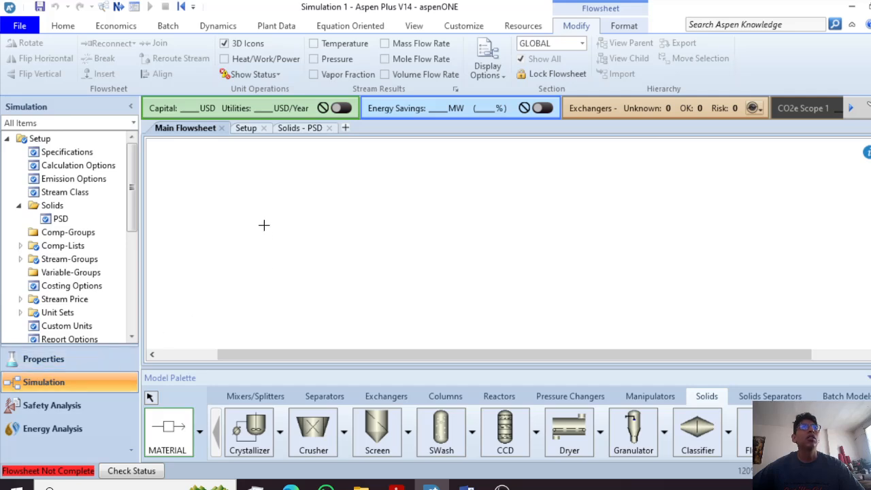
pyautogui.moveTo(264, 218); pyautogui.dragTo(362, 219)
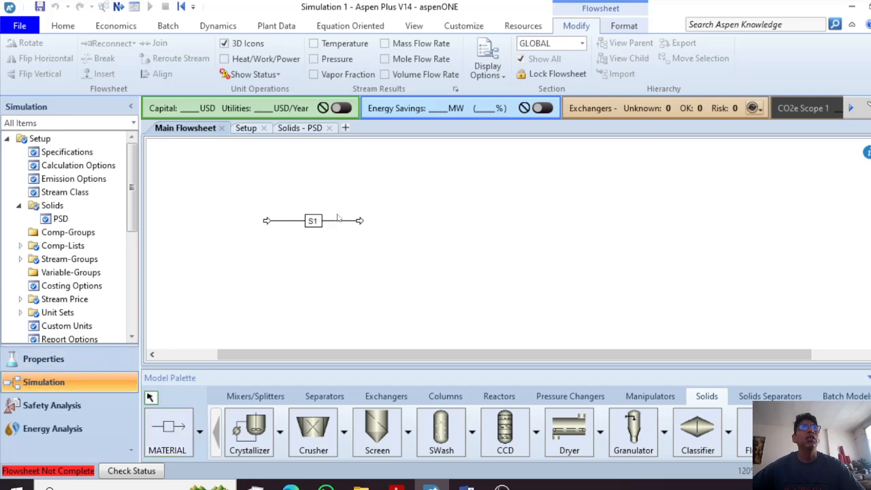
pyautogui.click(317, 221)
pyautogui.write('DOLIMTE')
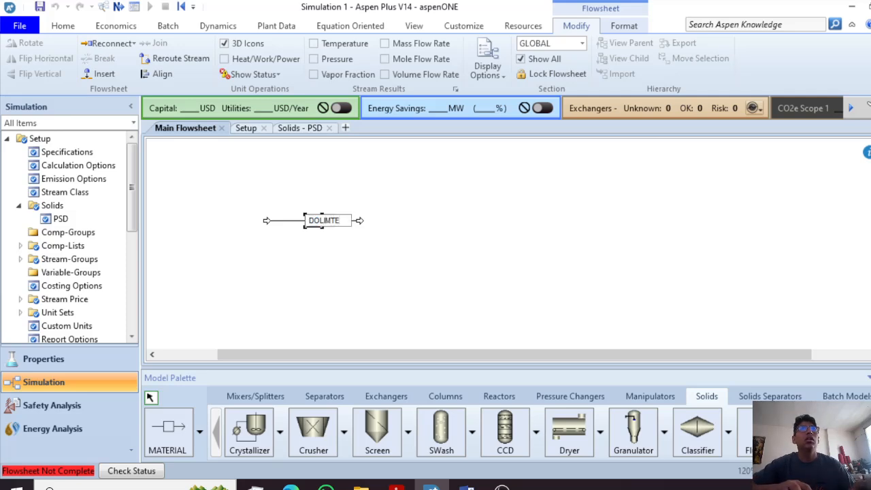
pyautogui.press('BackSpace')
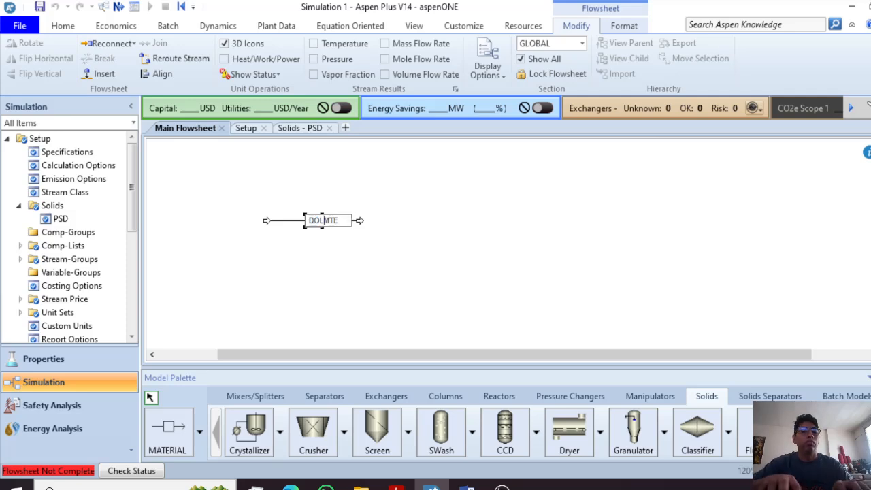
pyautogui.write('O')
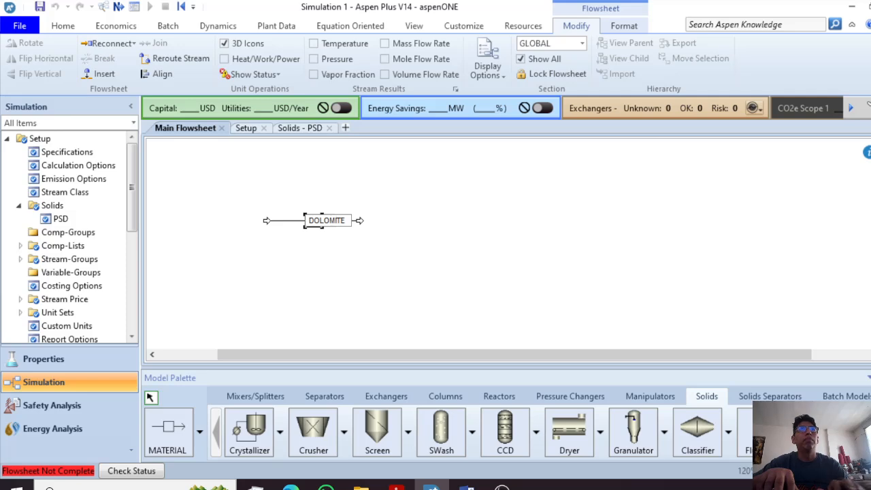
pyautogui.press('BackSpace')
pyautogui.write('A')
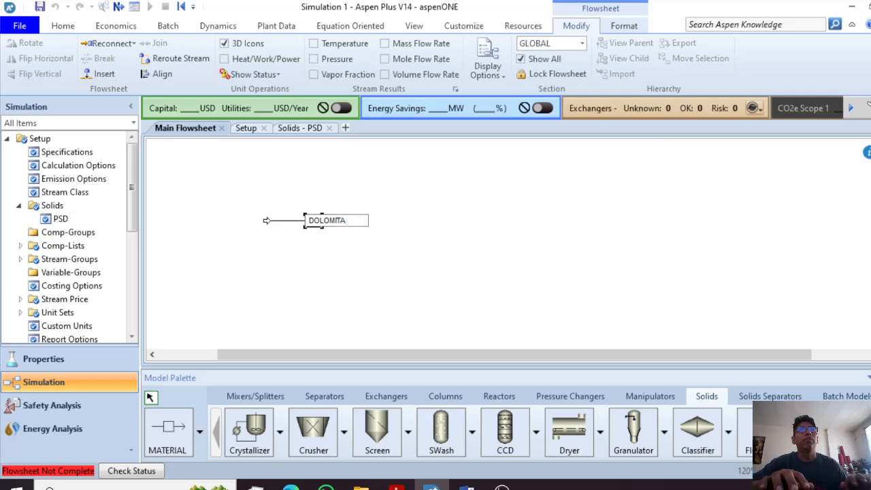
pyautogui.press('Return')
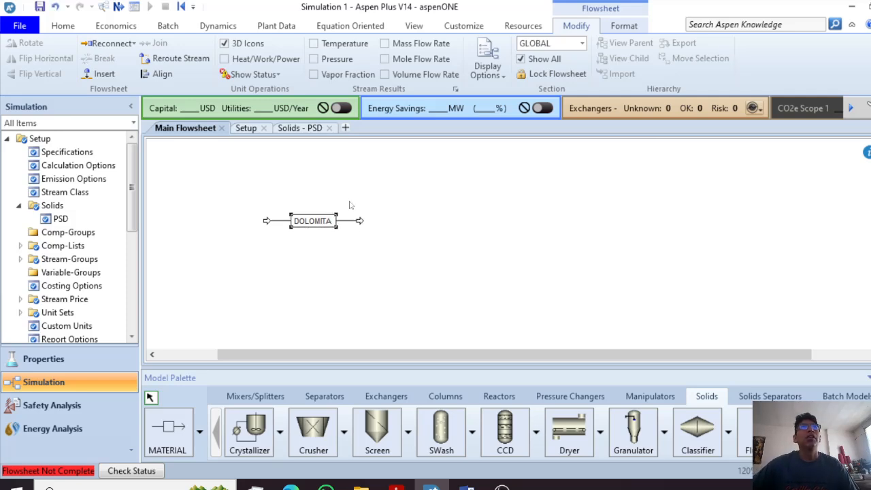
# Open the DOLOMITA stream's input and examine the components available in its CI Solid composition.
pyautogui.click(330, 225)
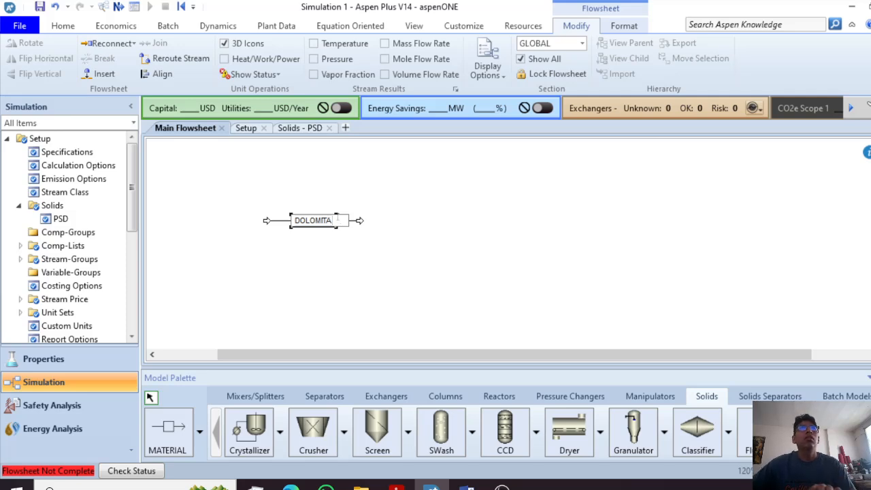
pyautogui.click(353, 234)
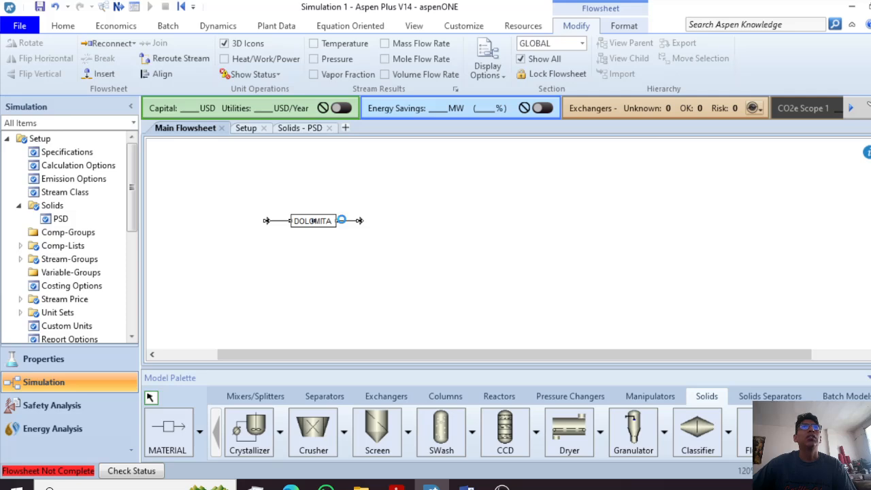
pyautogui.doubleClick(342, 223)
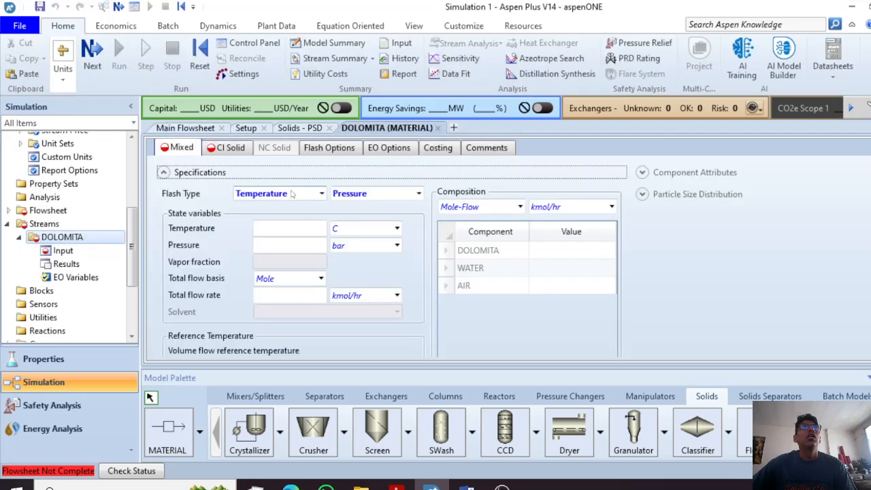
pyautogui.click(226, 149)
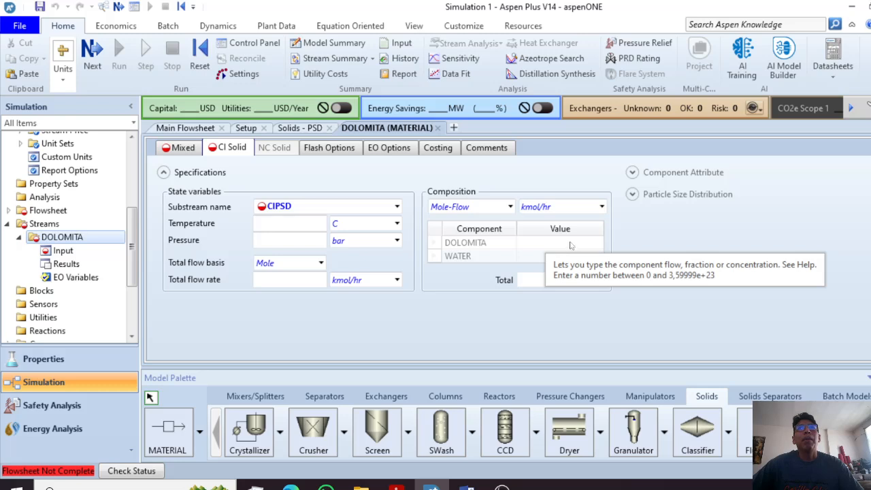
pyautogui.click(476, 248)
pyautogui.click(490, 253)
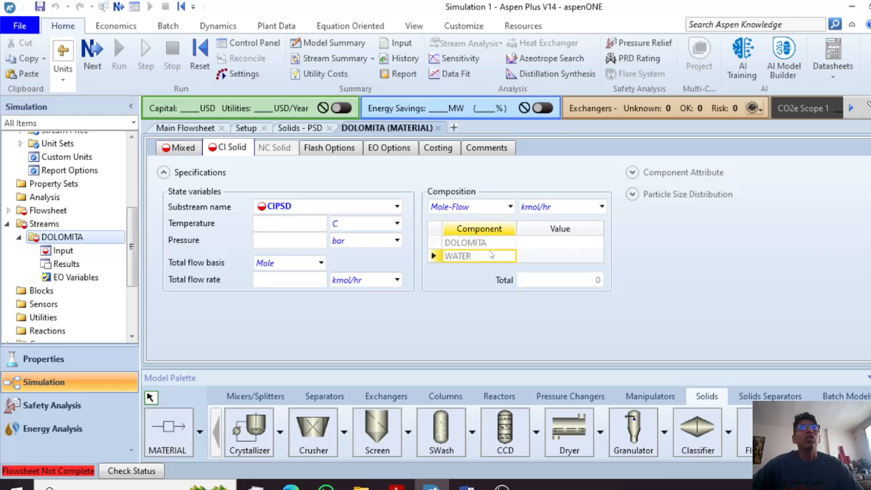
pyautogui.click(550, 251)
pyautogui.click(486, 260)
# Recheck the moisture component assigned to the MIXCIPSD stream class and close the solids and PSD forms.
pyautogui.scroll(5, 87, 163)
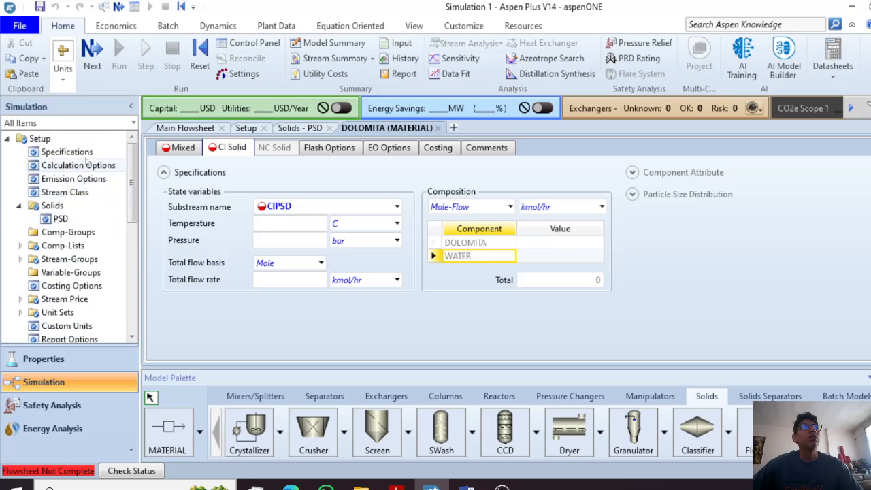
pyautogui.click(83, 154)
pyautogui.click(57, 205)
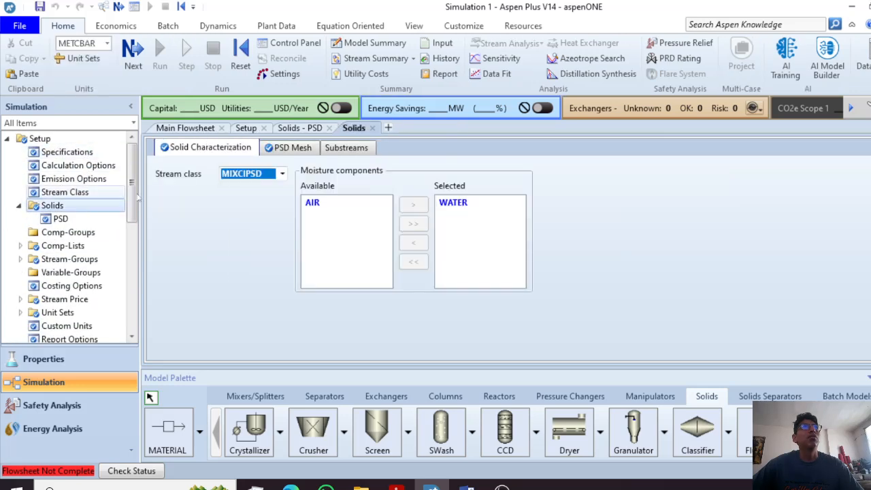
pyautogui.click(460, 202)
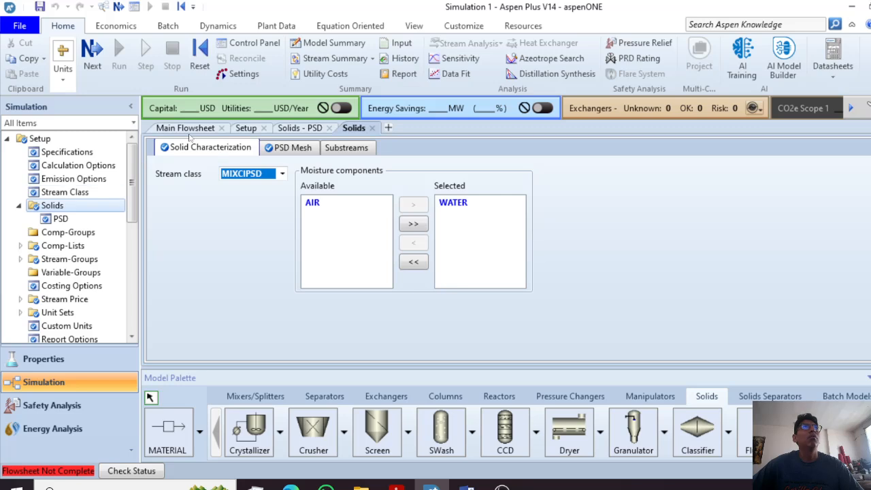
pyautogui.click(304, 131)
pyautogui.click(329, 128)
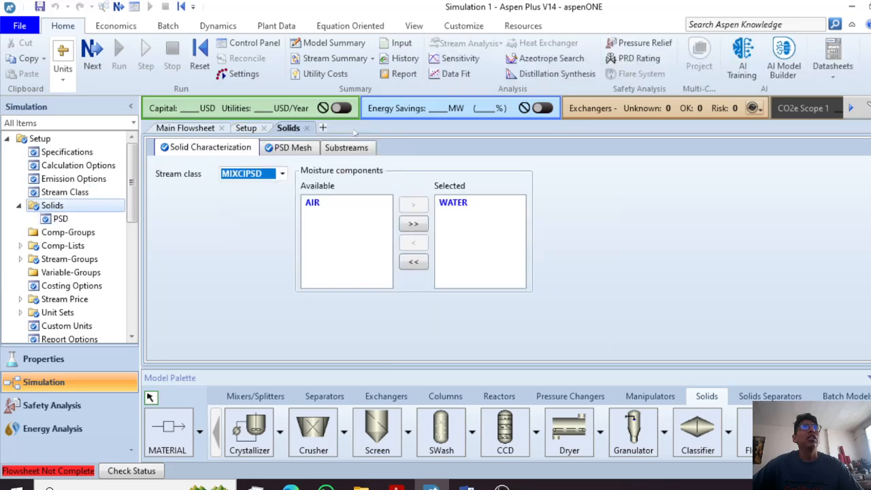
pyautogui.click(307, 129)
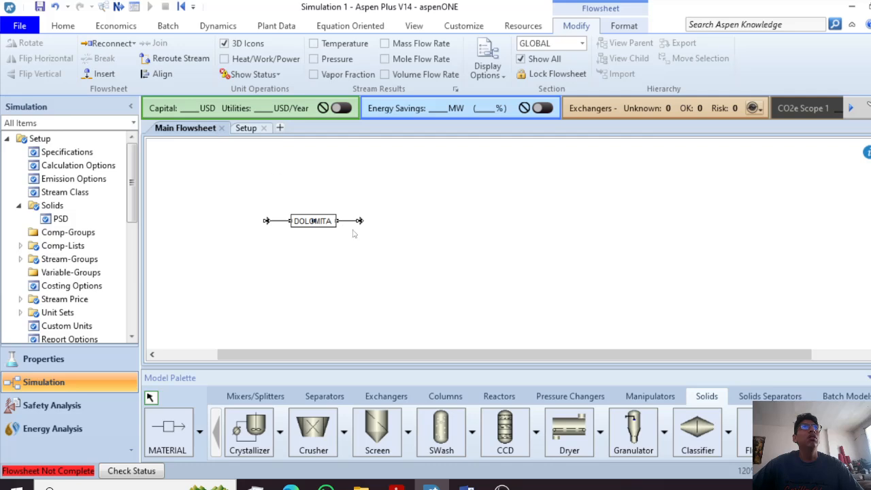
# Reopen the DOLOMITA stream's input and compare the composition components of its Mixed and CI Solid substreams.
pyautogui.doubleClick(348, 221)
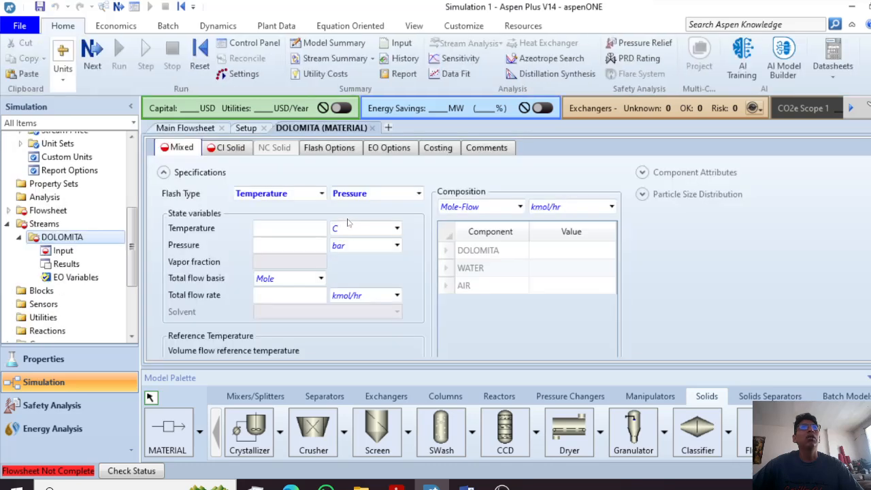
pyautogui.click(230, 148)
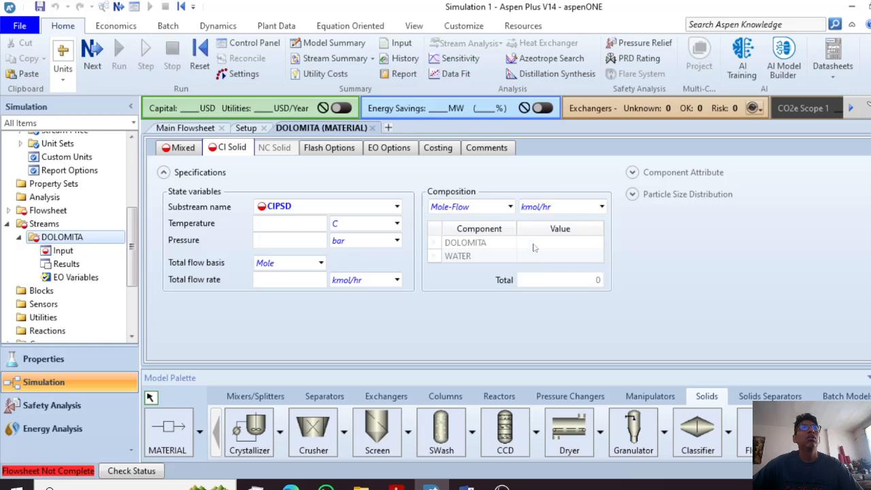
pyautogui.click(178, 148)
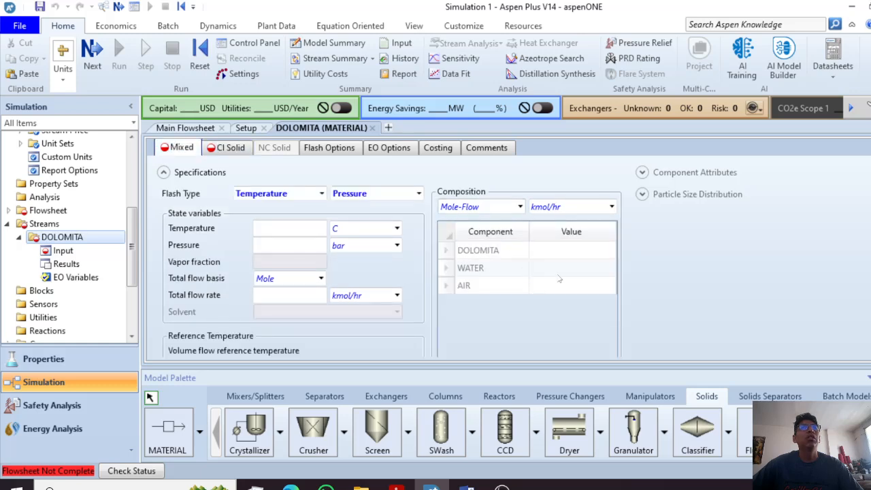
pyautogui.click(230, 147)
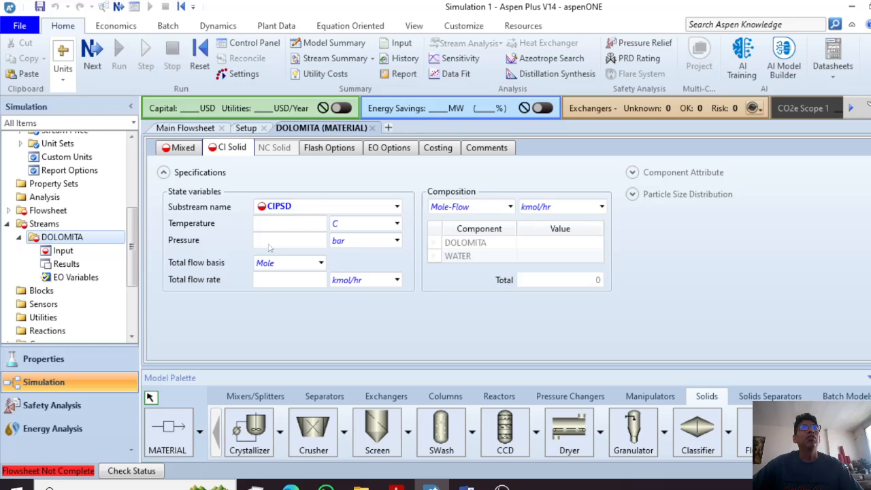
pyautogui.click(164, 153)
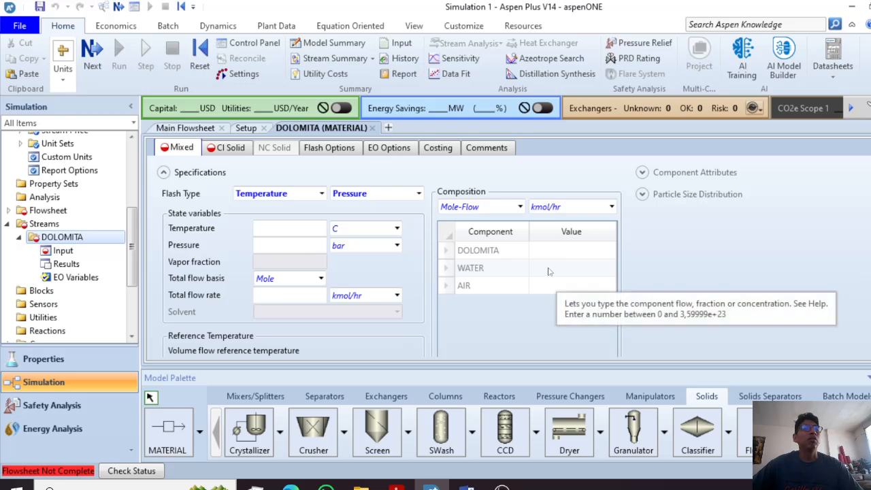
pyautogui.click(234, 146)
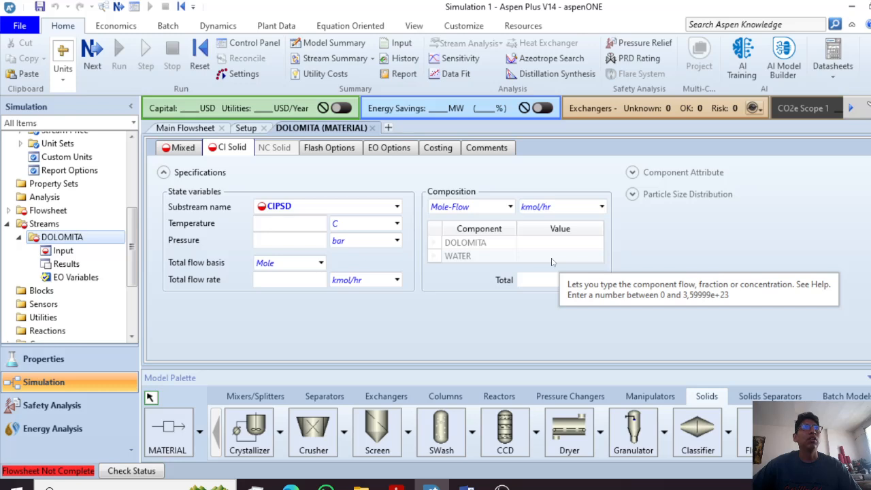
pyautogui.click(183, 149)
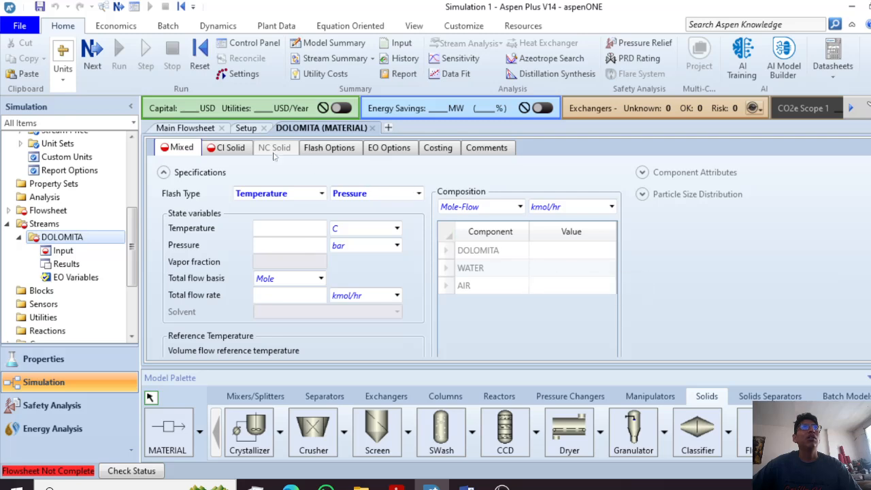
# Set the DOLOMITA stream's CIPSD substream to 25 C, 1 bar and a total mass flow rate of 200 kg/hr.
pyautogui.click(241, 148)
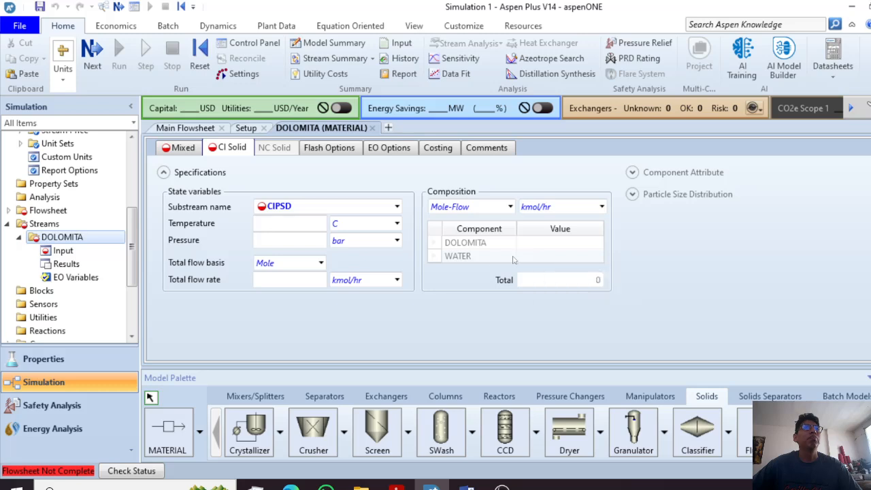
pyautogui.click(315, 223)
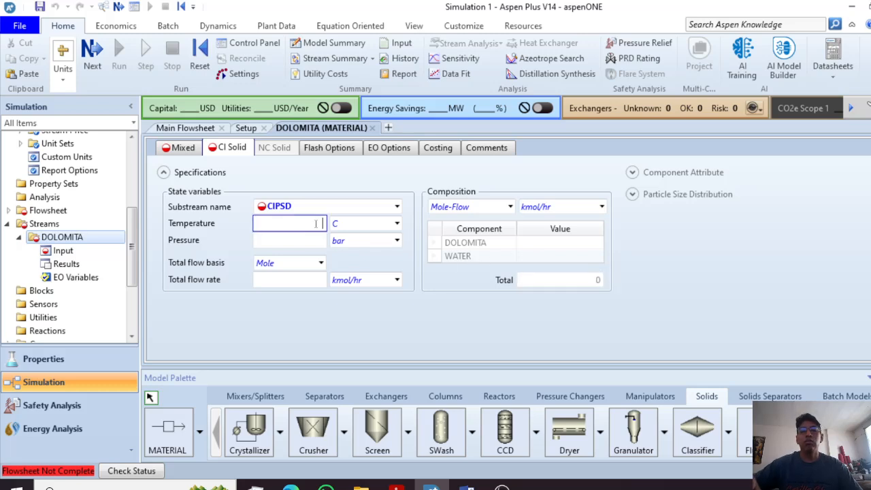
pyautogui.write('25')
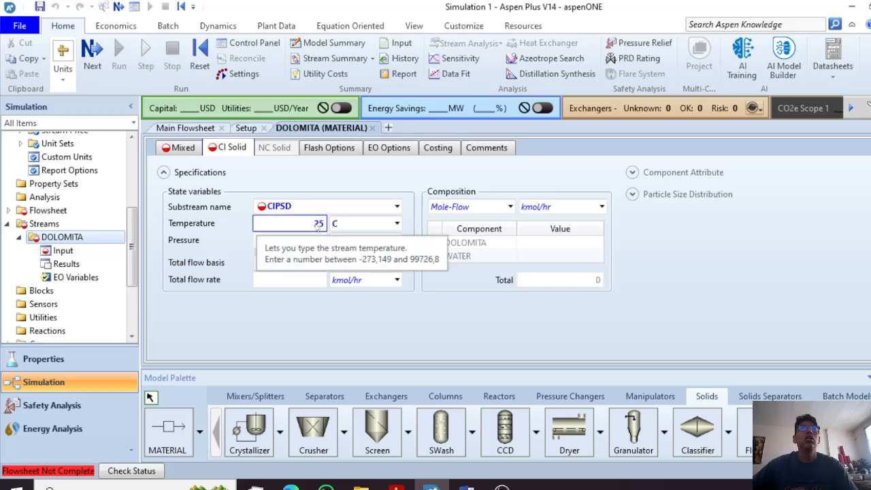
pyautogui.press('Tab')
pyautogui.write('1')
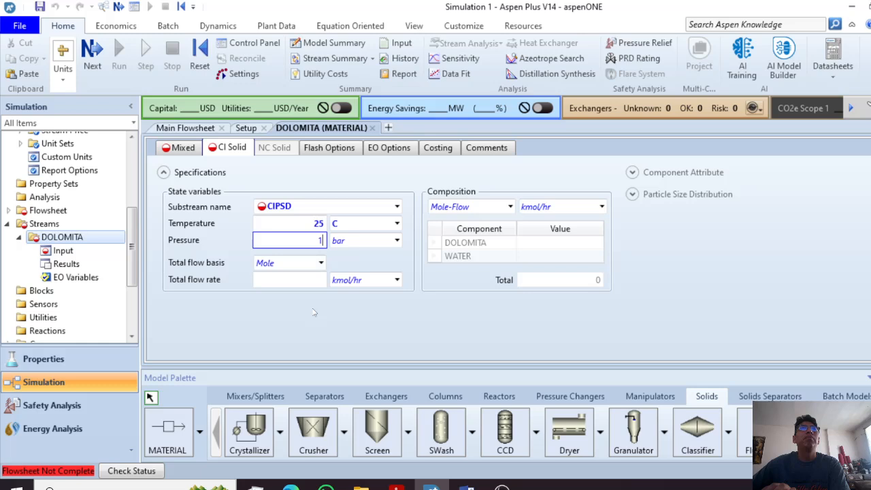
pyautogui.click(317, 262)
pyautogui.click(303, 277)
pyautogui.click(303, 281)
pyautogui.write('200')
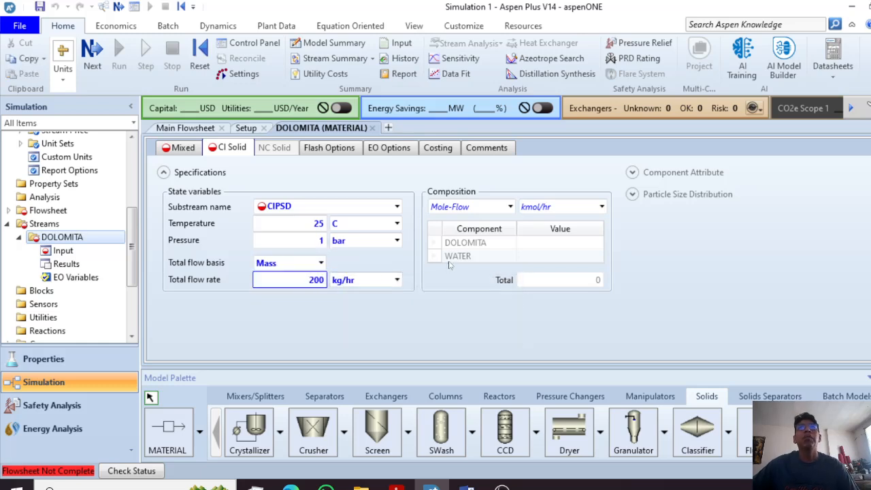
# Set the CI Solid composition basis to Mass-Flow in kg/hr and enter 0,22 for WATER.
pyautogui.click(561, 256)
pyautogui.click(506, 206)
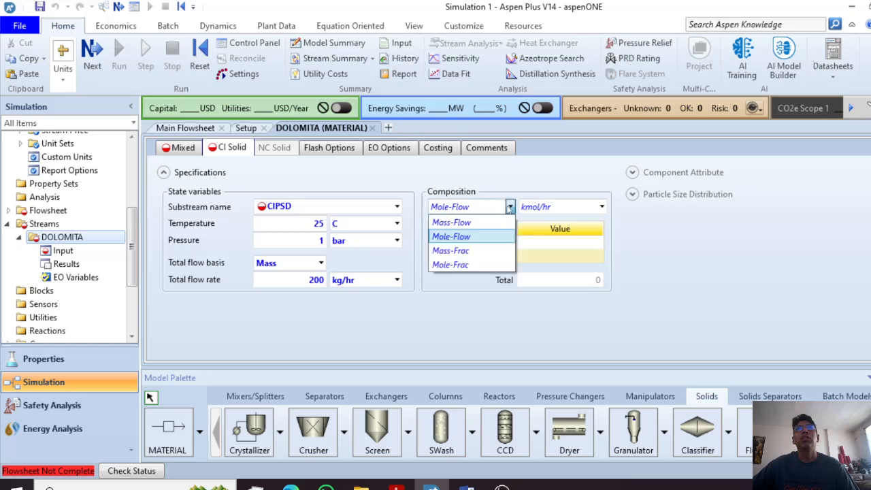
pyautogui.click(451, 235)
pyautogui.click(545, 255)
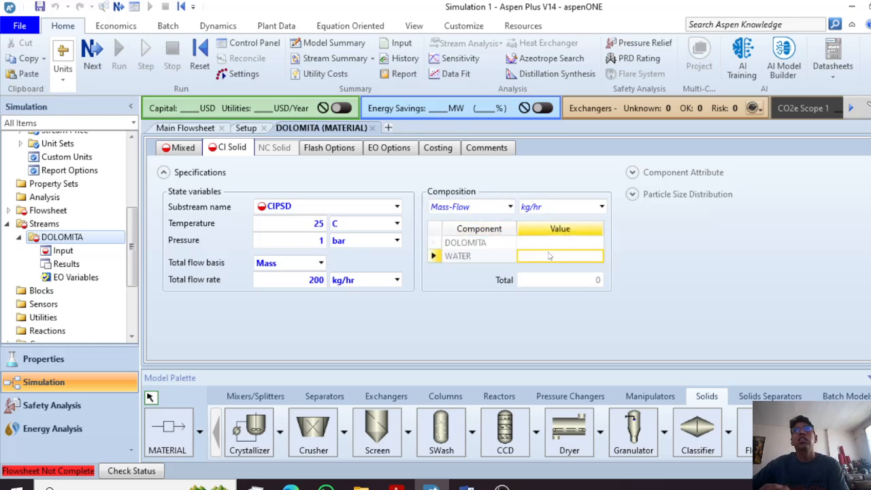
pyautogui.write('00,22')
pyautogui.press('BackSpace')
pyautogui.press('BackSpace')
pyautogui.press('BackSpace')
pyautogui.press('BackSpace')
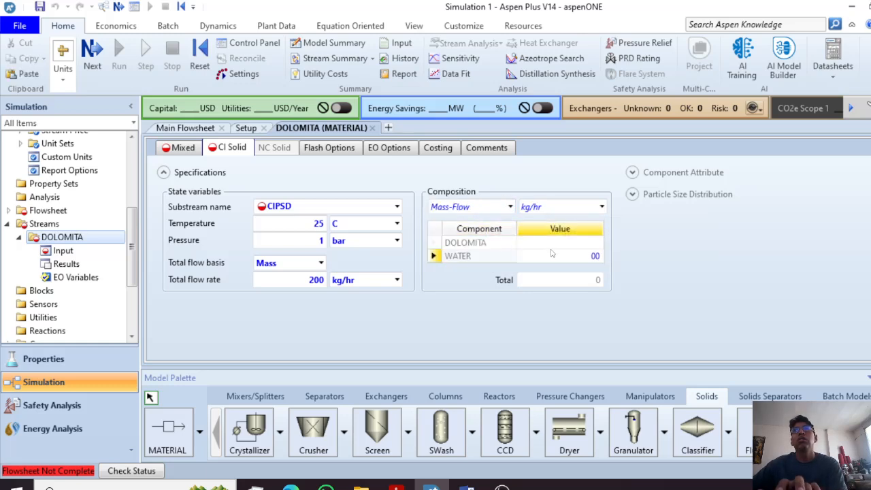
pyautogui.press('Return')
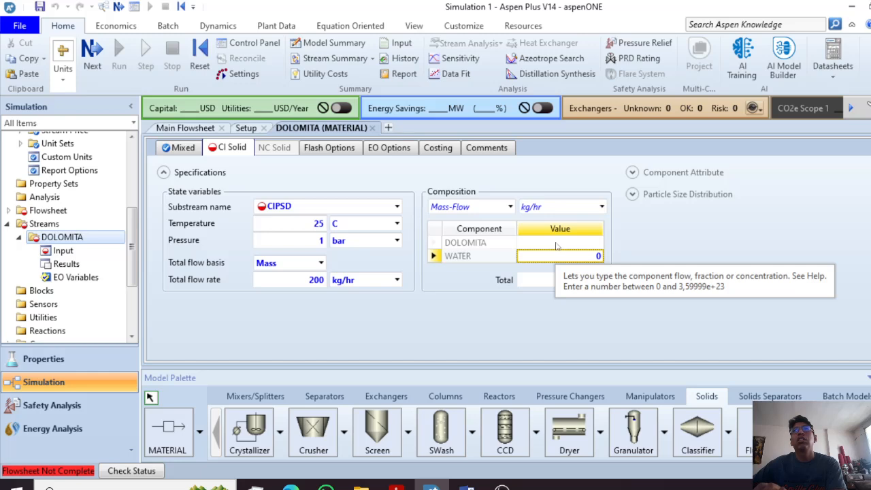
pyautogui.write('0,22')
pyautogui.press('Return')
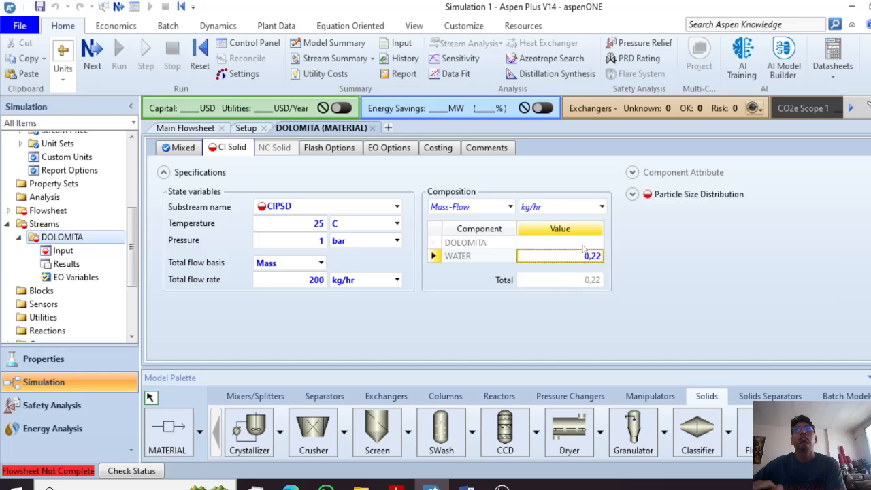
# Enter 0,78 for DOLOMITA in the CI Solid composition.
pyautogui.click(588, 240)
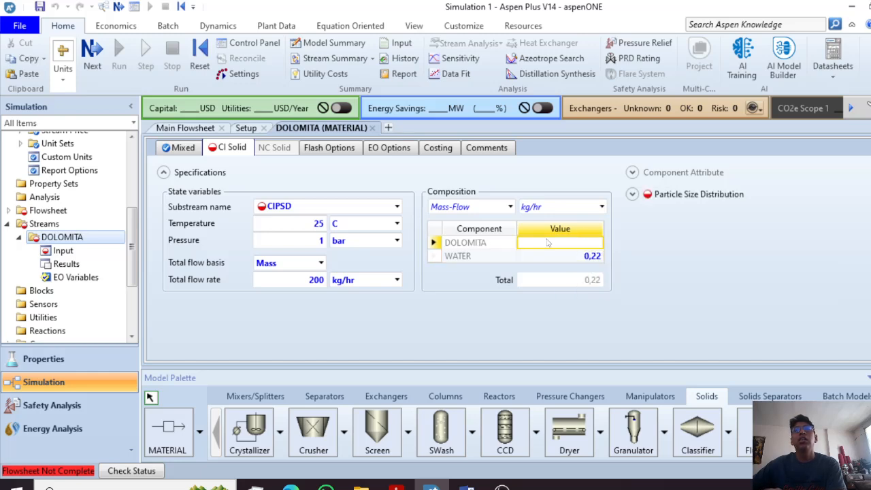
pyautogui.write('0,78')
pyautogui.press('Return')
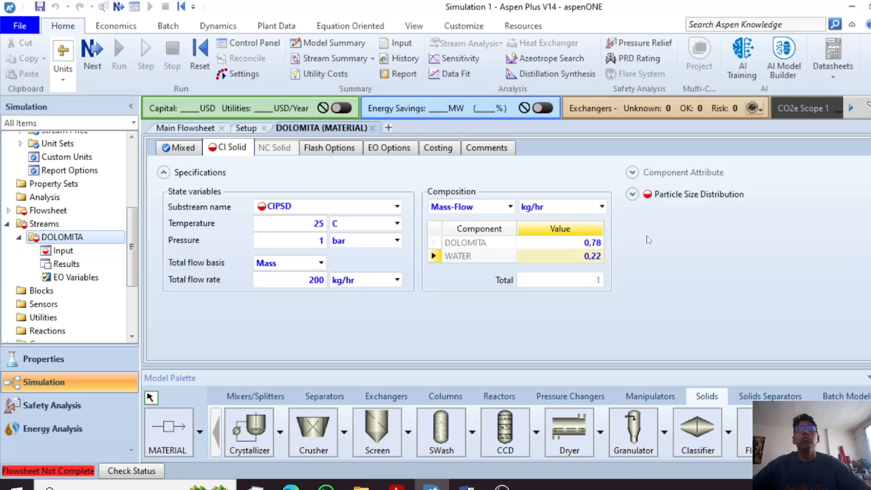
# Expand the particle size distribution of DOLOMITA's CI Solid substream to show its full table of size intervals.
pyautogui.click(632, 195)
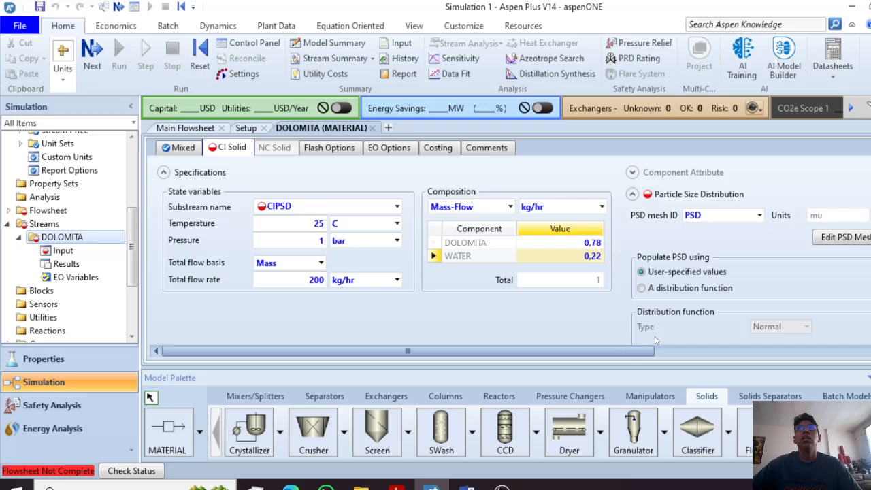
pyautogui.hscroll(5, 657, 340)
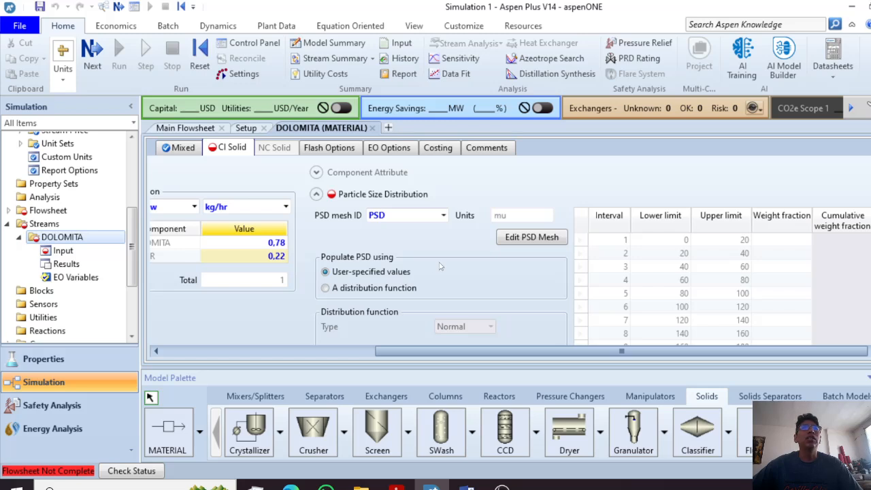
pyautogui.scroll(-1, 439, 266)
pyautogui.scroll(1, 440, 266)
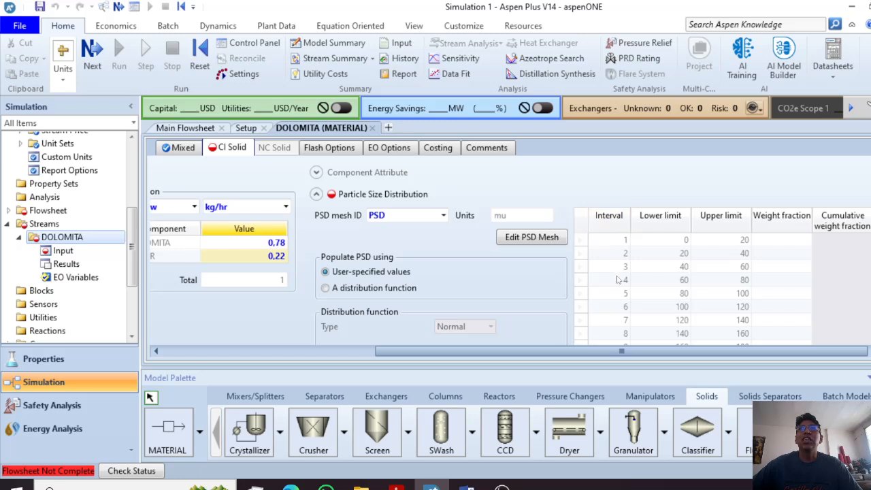
pyautogui.scroll(-1, 848, 333)
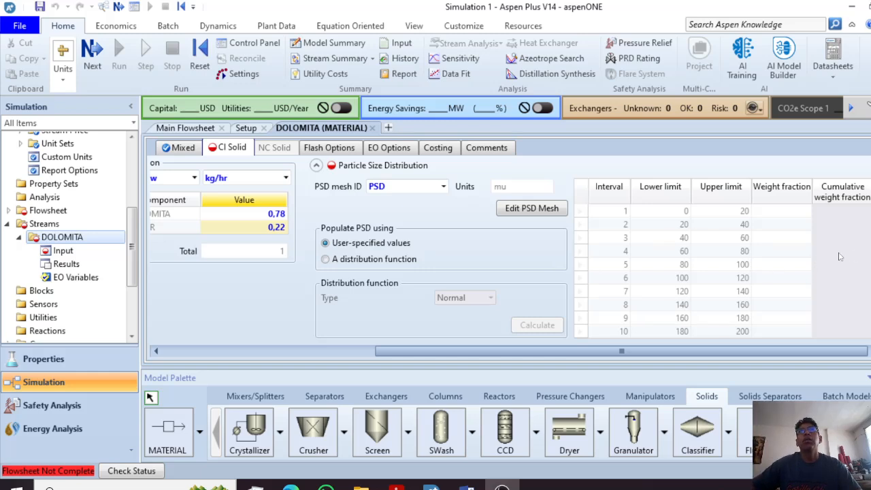
# Enter a weight fraction of 0,5 for the 80–100 mu interval of the particle size distribution.
pyautogui.click(794, 306)
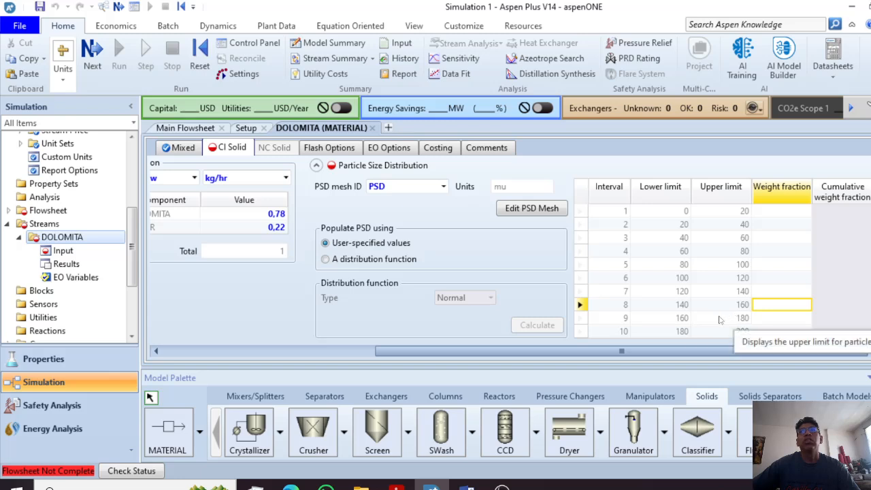
pyautogui.click(769, 212)
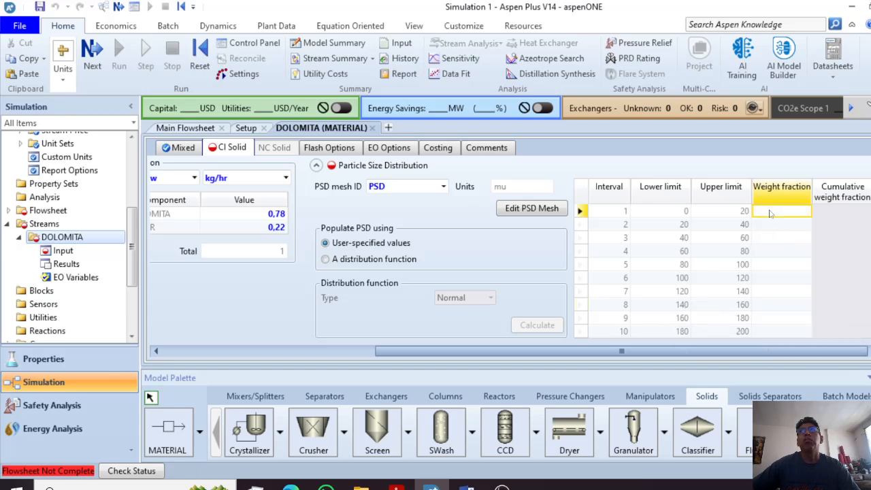
pyautogui.click(777, 224)
pyautogui.click(773, 251)
pyautogui.click(772, 265)
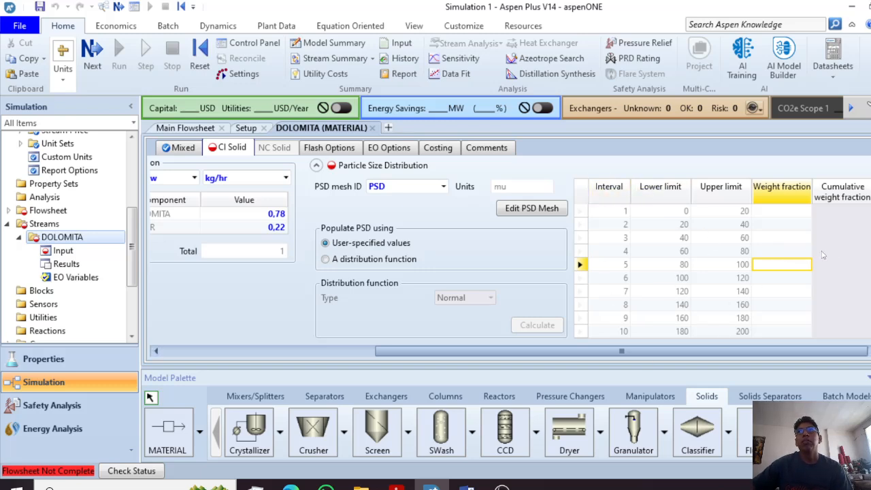
pyautogui.write('0')
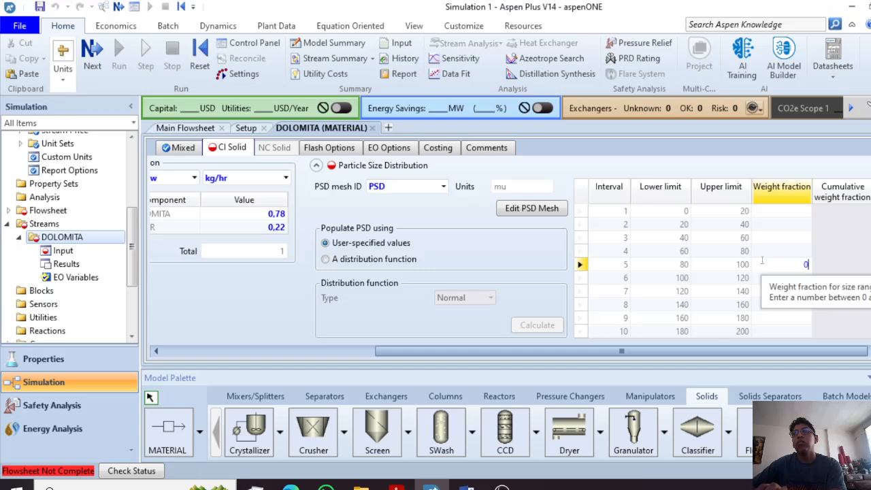
pyautogui.write(',5')
pyautogui.press('Up')
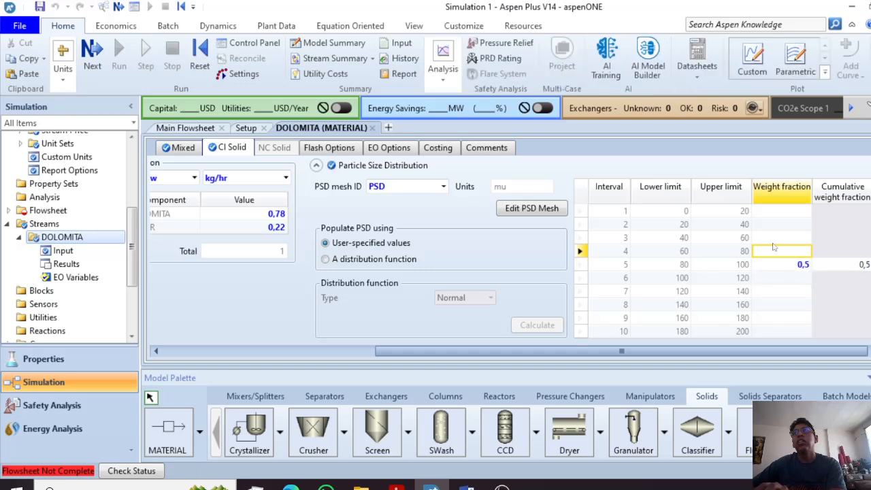
# Enter weight fractions of 0,3 for the 60–80 mu interval and 0,2 for the 100–120 mu interval.
pyautogui.write('0,')
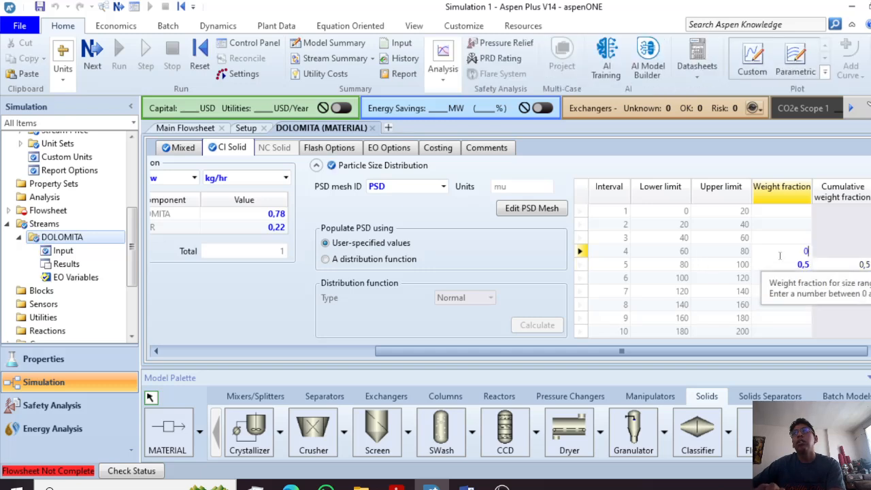
pyautogui.write('3')
pyautogui.press('Down')
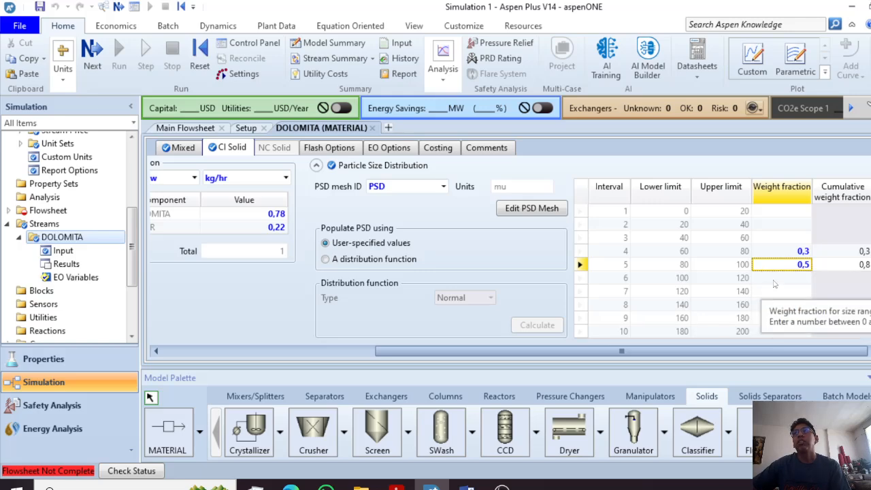
pyautogui.press('Down')
pyautogui.write('0')
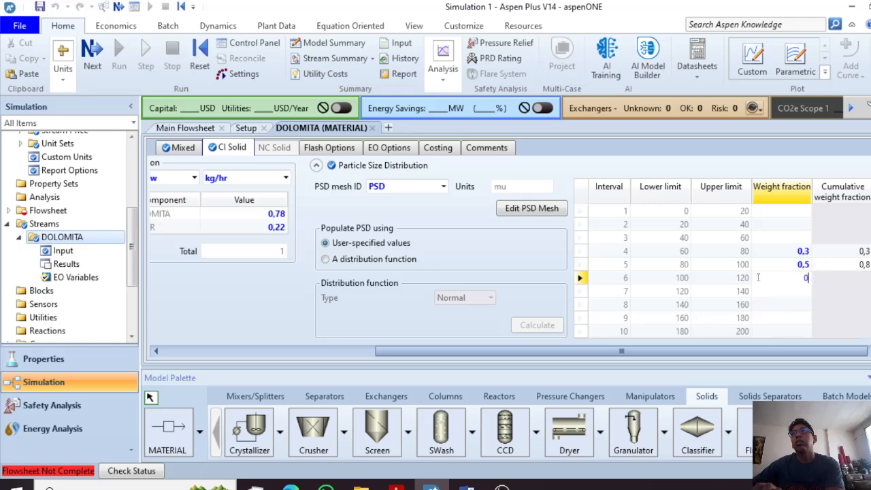
pyautogui.write(',2')
pyautogui.press('Down')
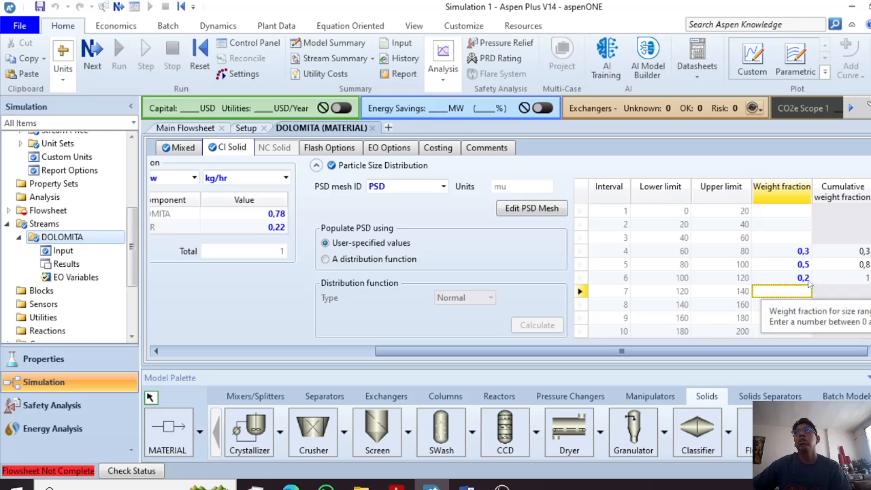
# Check the cumulative weight fractions, weight fractions and size limits of intervals 4 to 6.
pyautogui.click(861, 279)
pyautogui.click(857, 266)
pyautogui.click(857, 252)
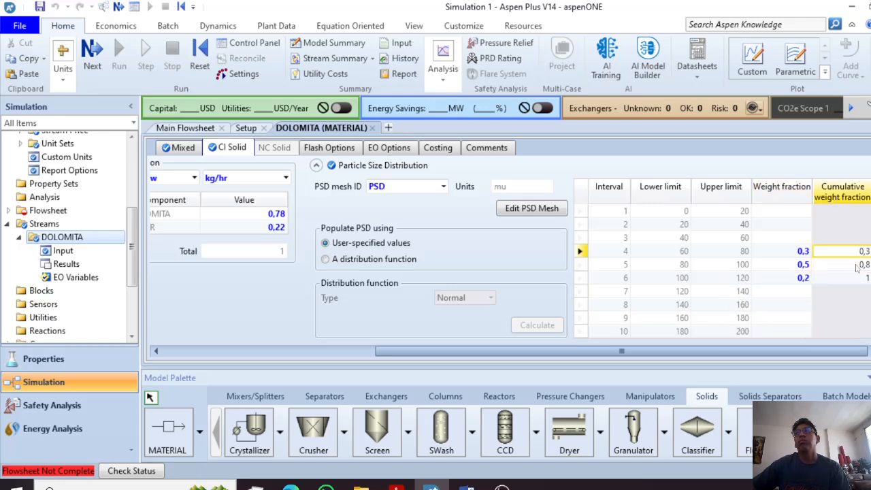
pyautogui.click(857, 266)
pyautogui.click(860, 278)
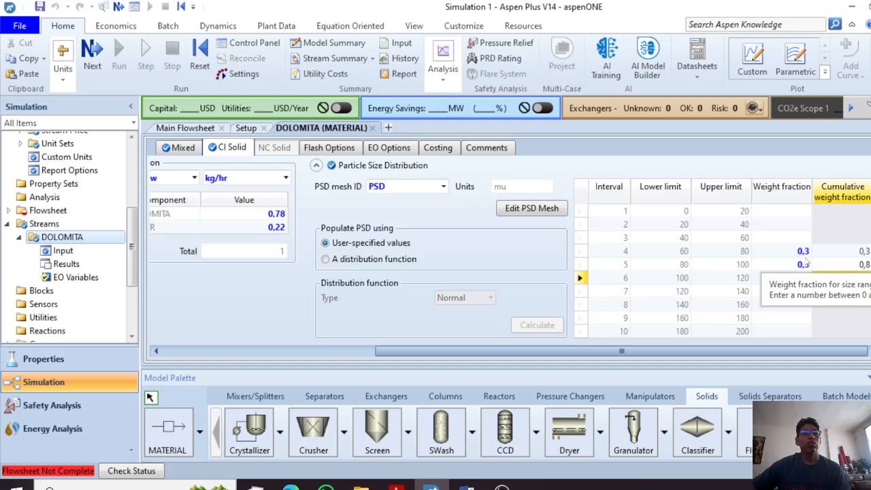
pyautogui.click(782, 251)
pyautogui.press('Down')
pyautogui.press('Down')
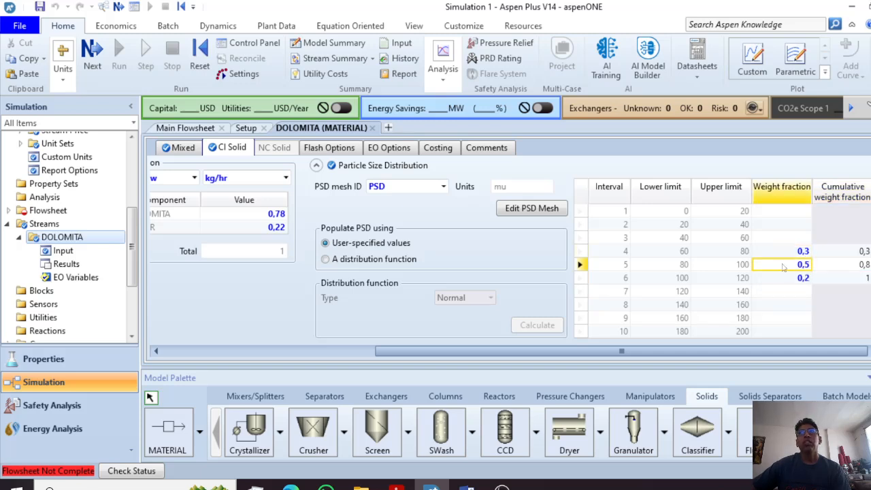
pyautogui.write('0,2')
pyautogui.click(663, 251)
pyautogui.moveTo(663, 253); pyautogui.dragTo(740, 275)
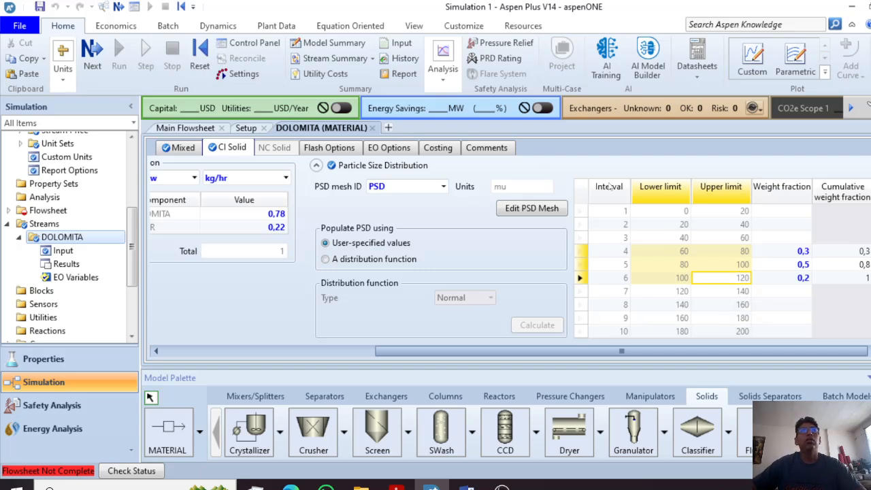
# Review the DOLOMITA stream's CI Solid specifications against its Mixed substream's state variables and composition.
pyautogui.moveTo(413, 351); pyautogui.dragTo(188, 351)
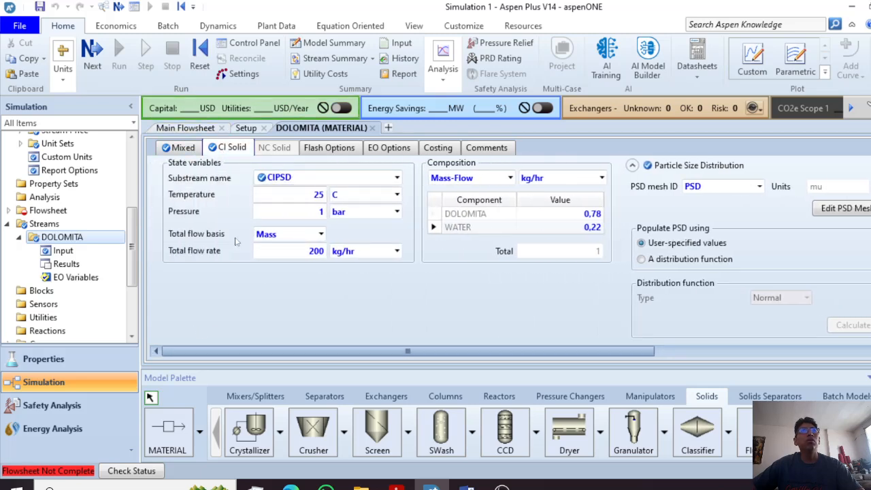
pyautogui.click(192, 147)
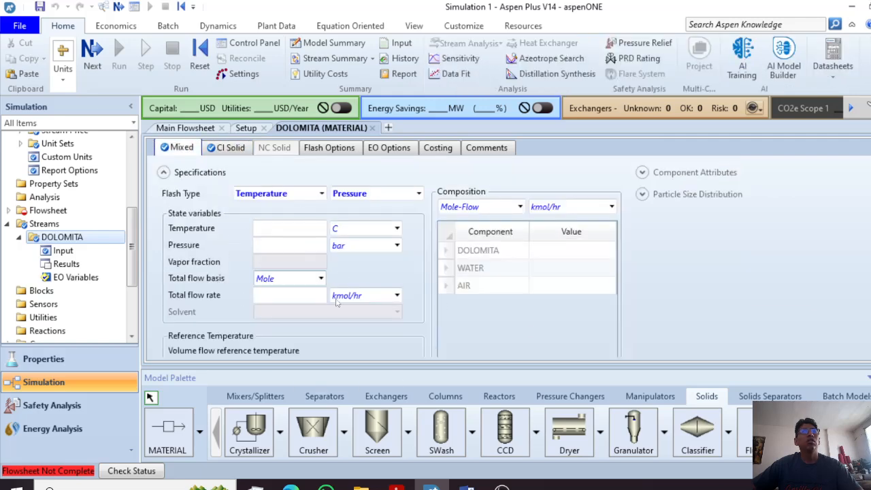
pyautogui.click(232, 148)
pyautogui.click(190, 148)
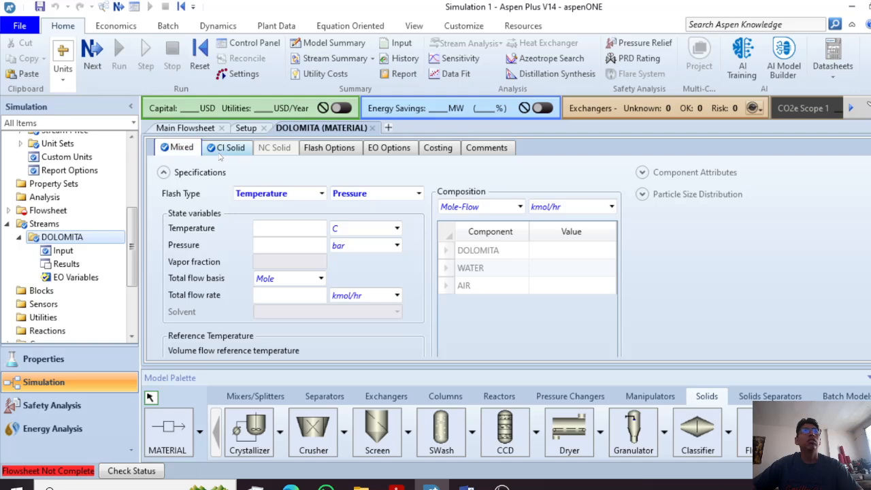
pyautogui.click(219, 152)
pyautogui.click(192, 148)
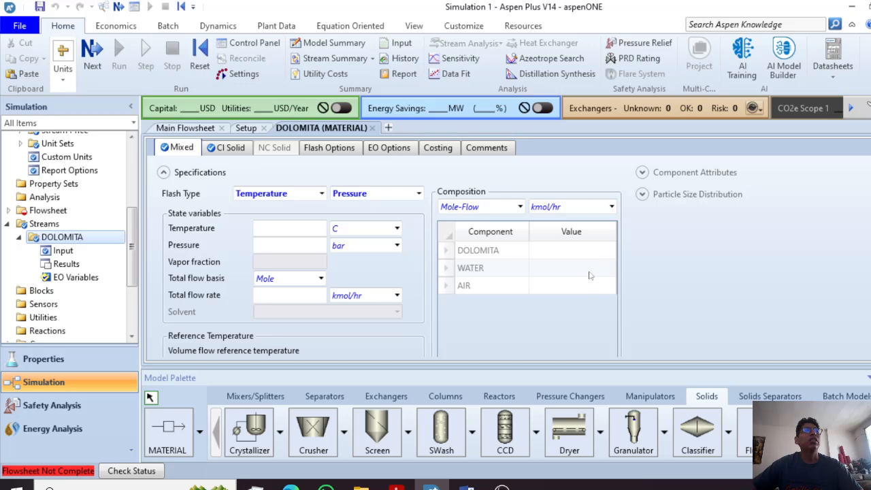
pyautogui.click(235, 149)
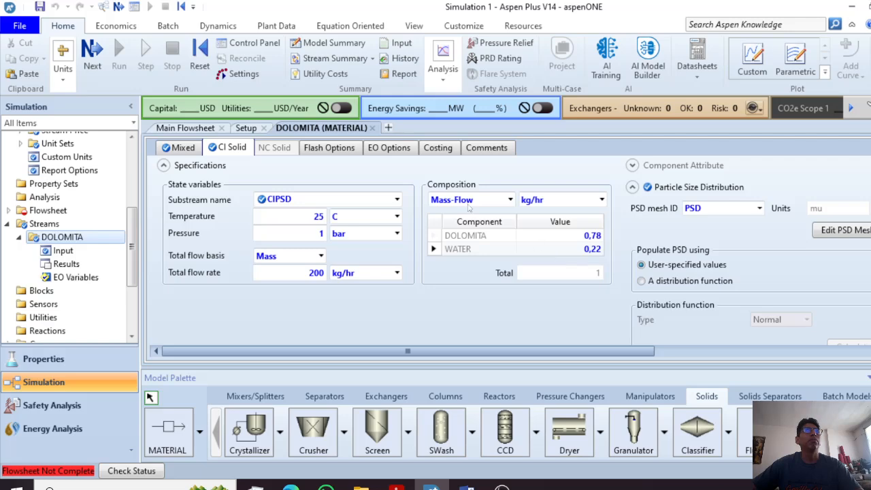
# Close the DOLOMITA stream form and place a Dryer block beside the DOLOMITA stream on the main flowsheet.
pyautogui.click(372, 128)
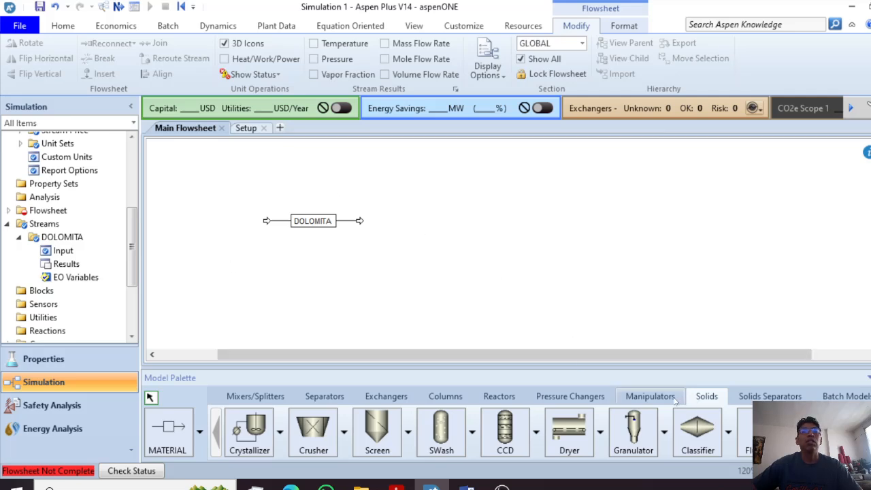
pyautogui.click(586, 438)
pyautogui.click(411, 218)
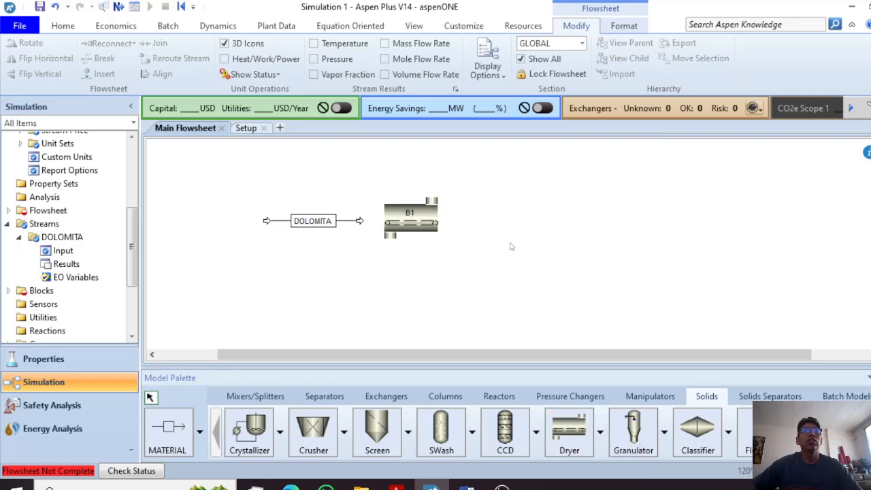
pyautogui.scroll(1, 426, 233)
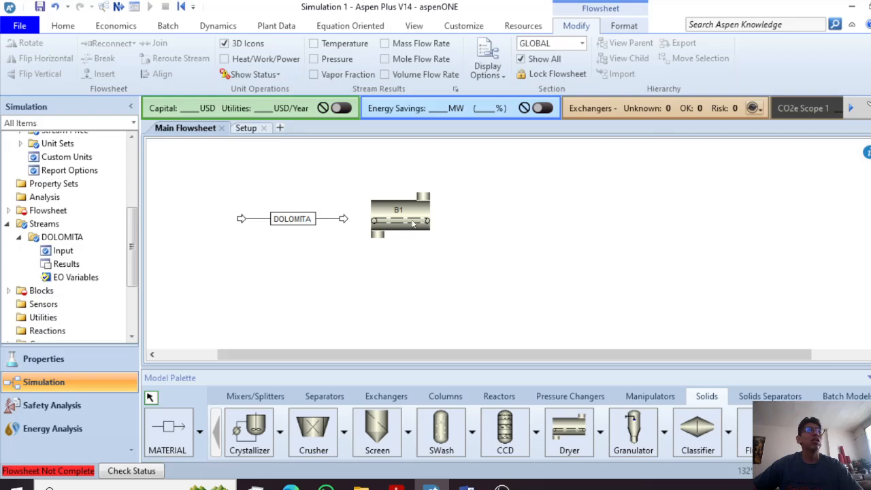
# Switch to the browser and look through the image results for "secador de tunel industrial" to examine industrial tunnel dryer designs.
pyautogui.click(291, 484)
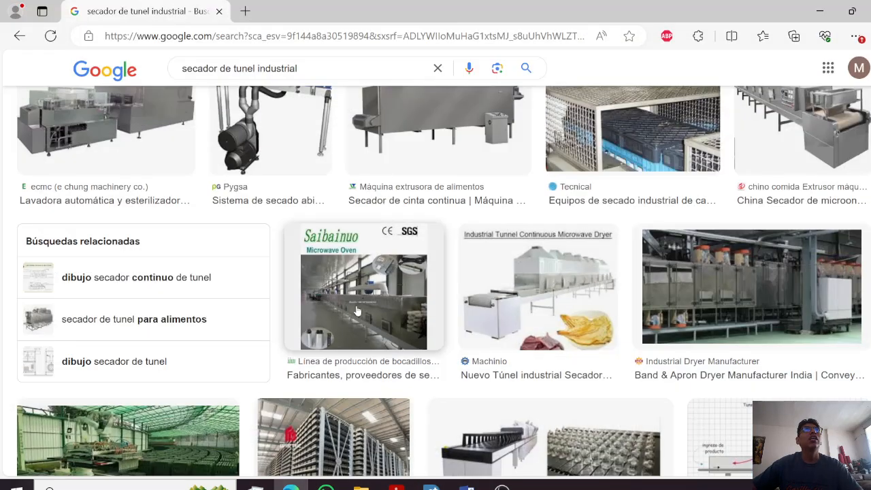
pyautogui.scroll(3, 363, 297)
pyautogui.scroll(4, 363, 297)
pyautogui.scroll(-5, 364, 293)
pyautogui.scroll(2, 365, 286)
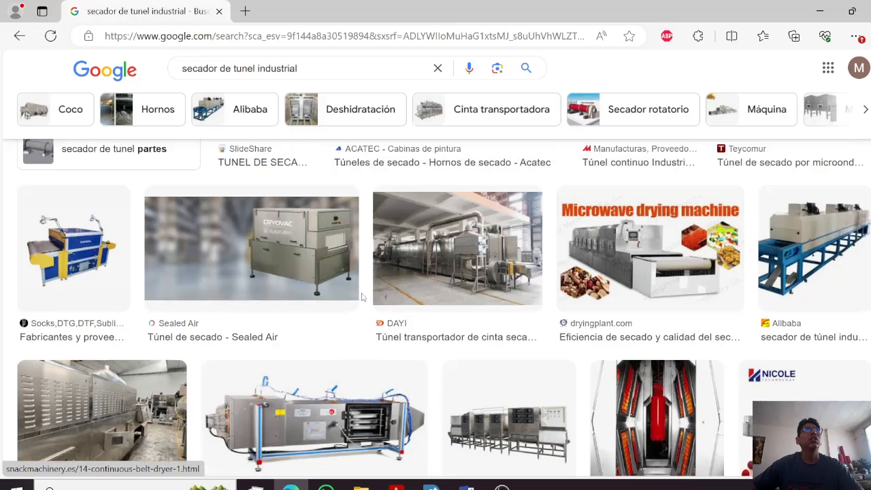
pyautogui.scroll(5, 365, 287)
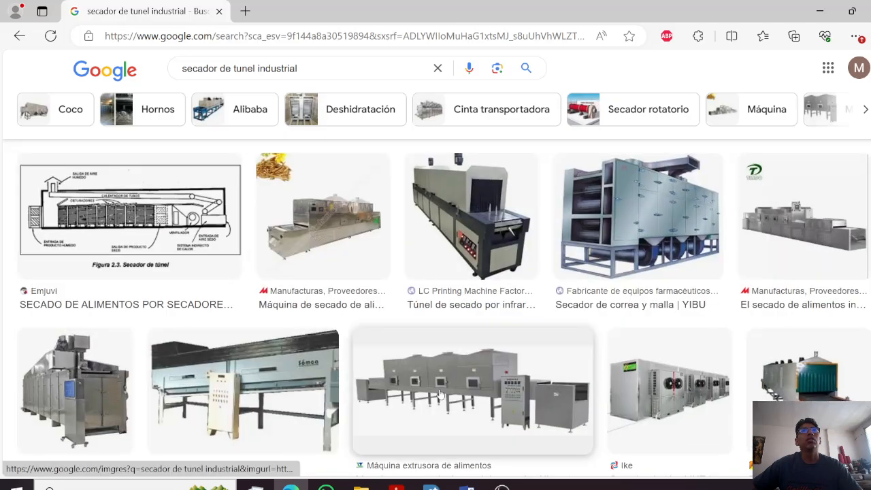
pyautogui.scroll(2, 468, 355)
pyautogui.scroll(-8, 650, 326)
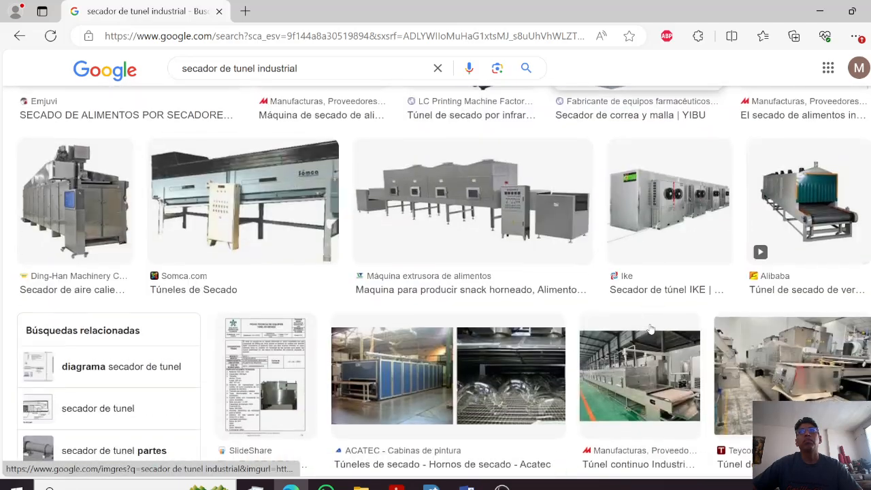
pyautogui.scroll(-2, 650, 326)
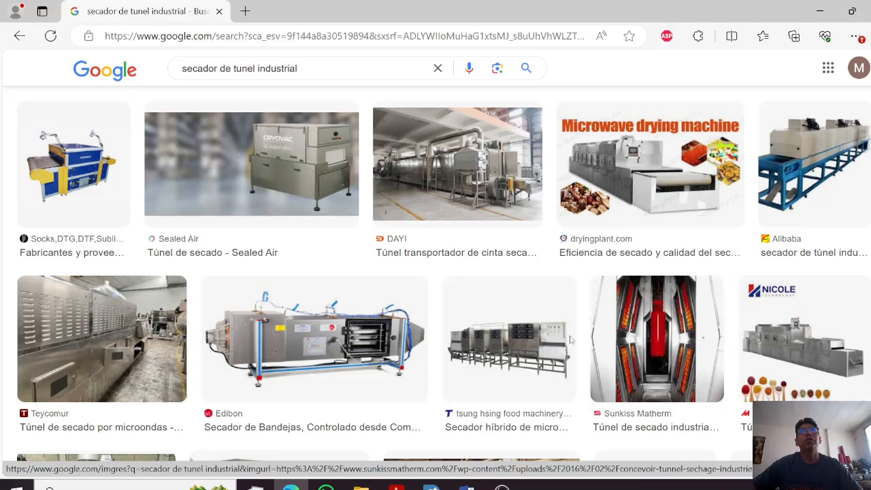
pyautogui.scroll(-3, 430, 206)
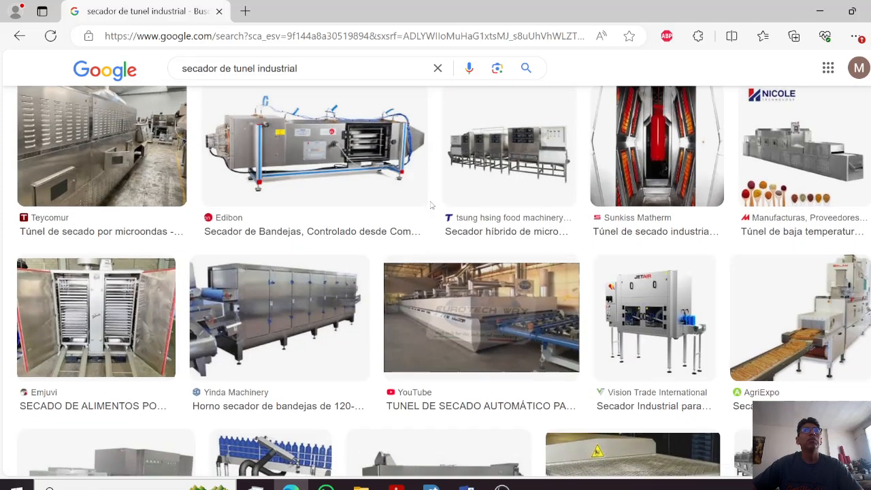
pyautogui.scroll(-2, 430, 206)
pyautogui.scroll(-1, 430, 206)
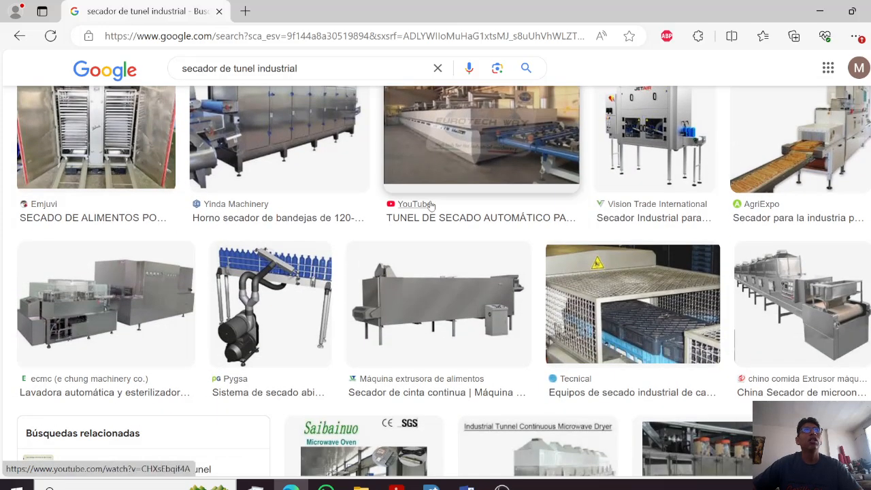
pyautogui.scroll(-2, 449, 268)
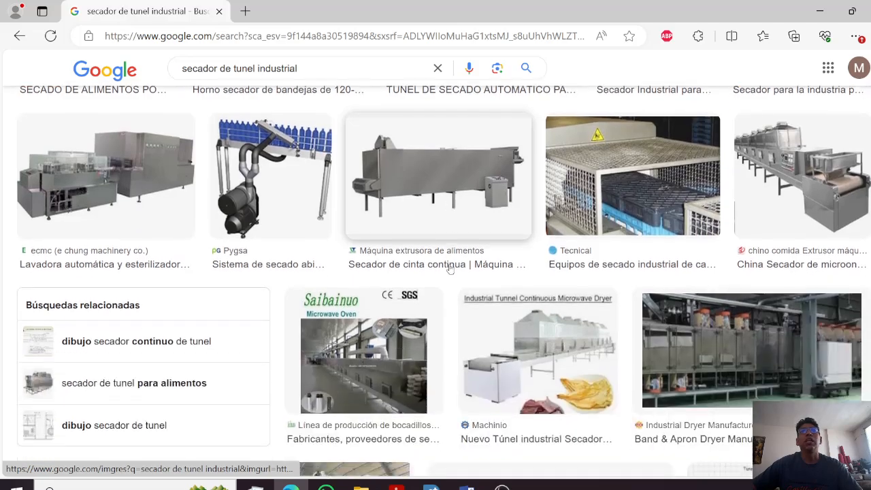
pyautogui.scroll(-2, 449, 268)
pyautogui.scroll(10, 452, 267)
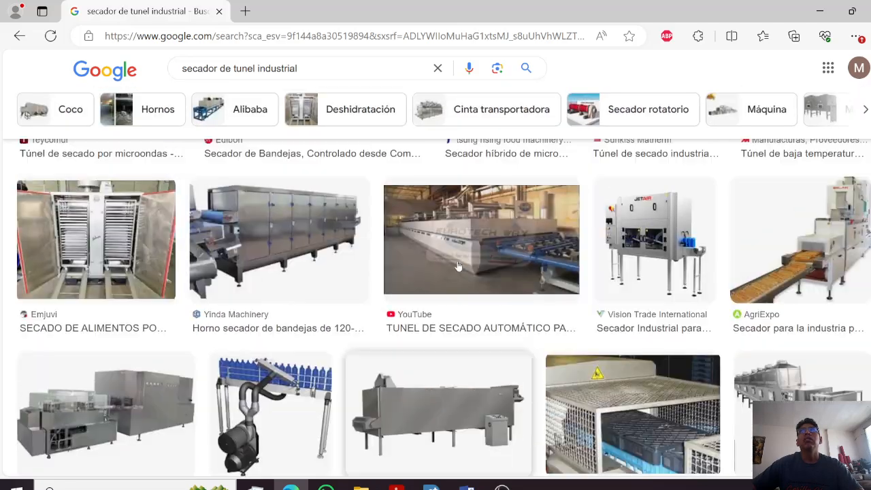
pyautogui.scroll(9, 458, 266)
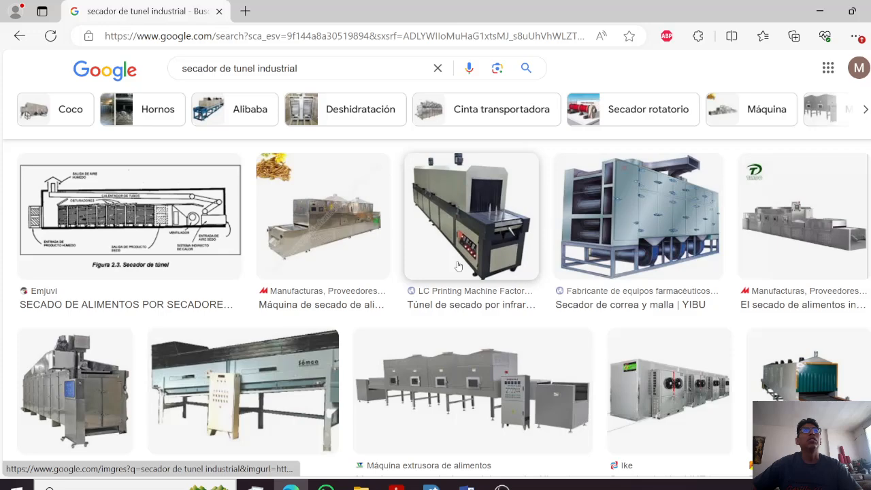
# Return to Aspen Plus, connect the DOLOMITA stream to dryer B1's feed port, and draw a material stream from its solids outlet.
pyautogui.click(820, 8)
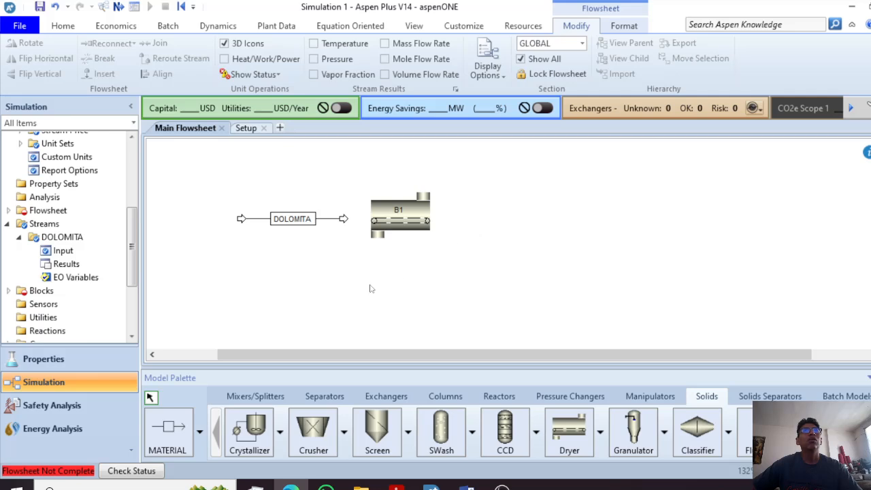
pyautogui.moveTo(343, 218); pyautogui.dragTo(368, 212)
pyautogui.click(172, 436)
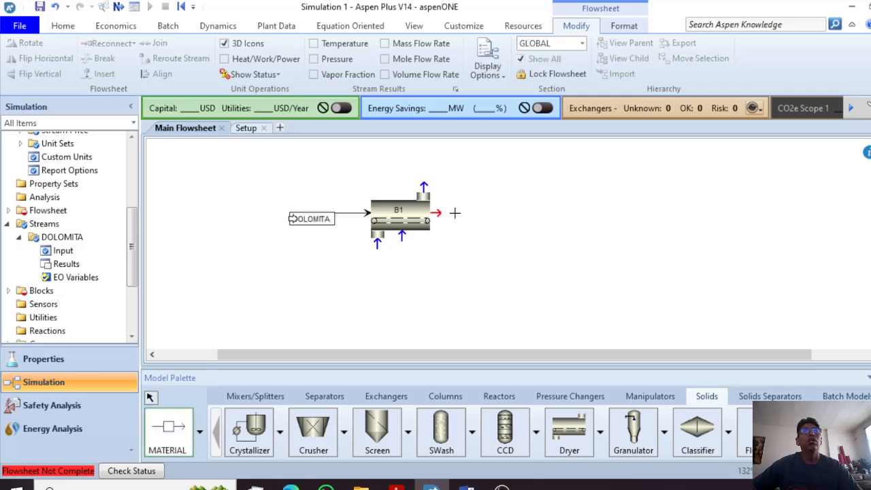
pyautogui.click(430, 212)
pyautogui.click(488, 213)
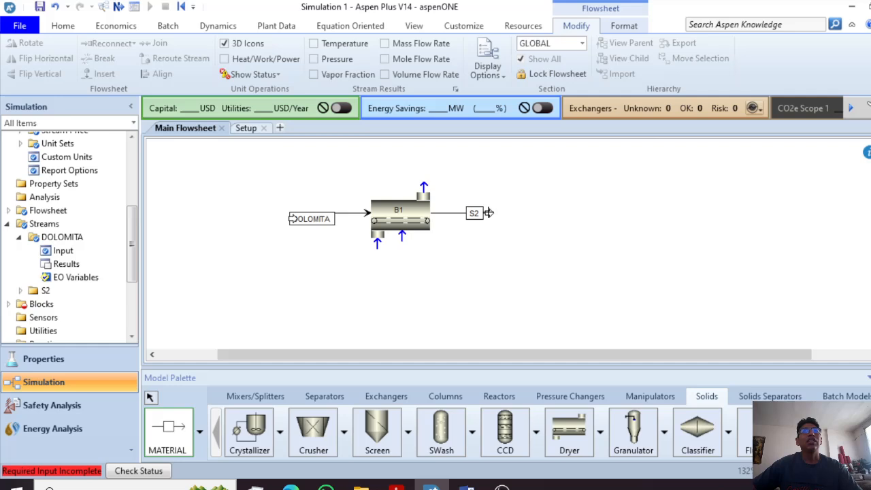
pyautogui.rightClick(547, 204)
# Rename the dryer's outlet stream as DRY-OUT and extend its end farther away from block B1.
pyautogui.click(476, 215)
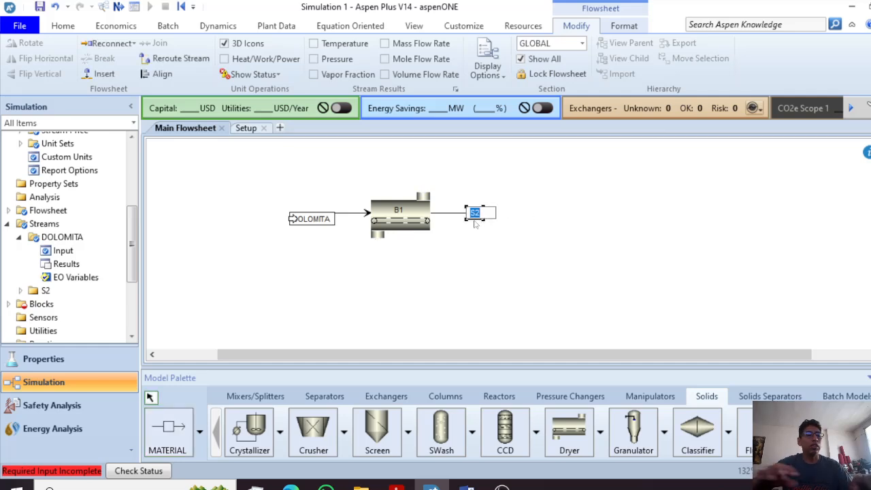
pyautogui.write('DRY-OUY')
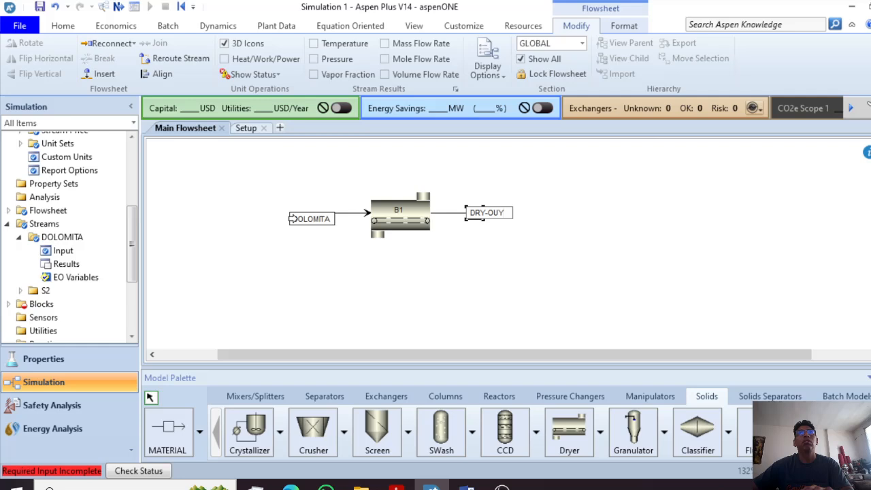
pyautogui.press('BackSpace')
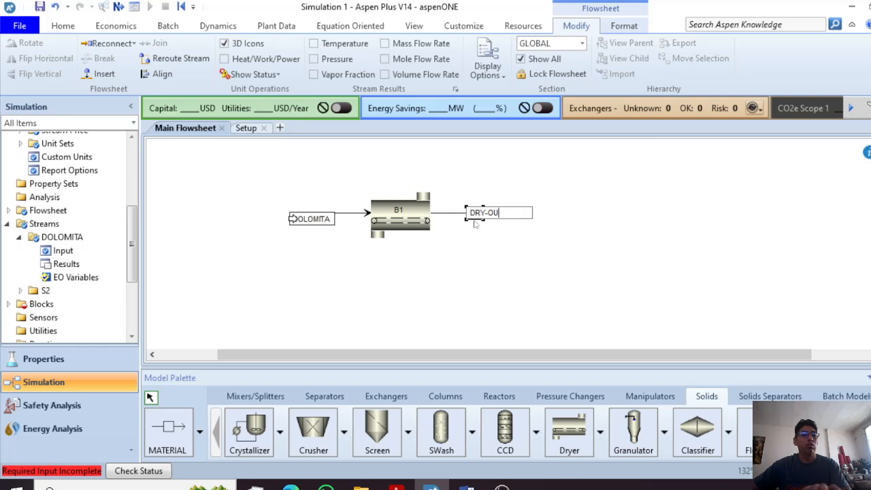
pyautogui.write('T')
pyautogui.press('Return')
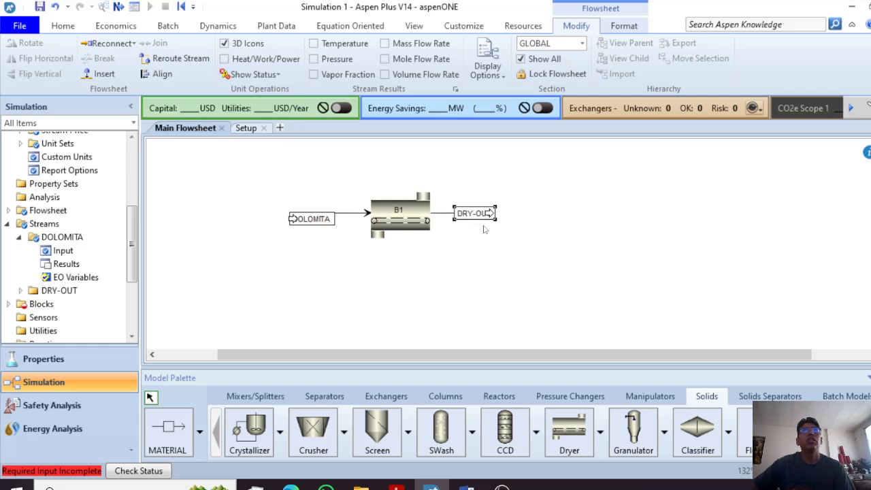
pyautogui.moveTo(493, 214); pyautogui.dragTo(527, 218)
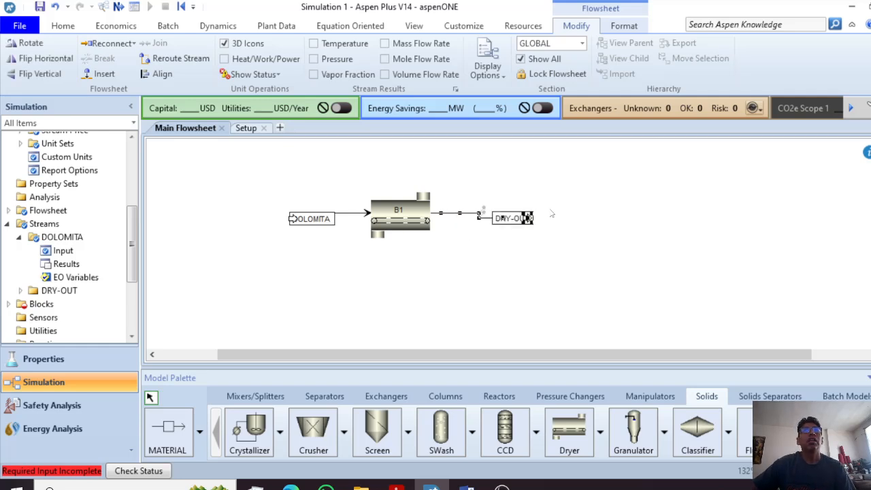
# Open dryer B1's specifications and look through the dryer types offered for the Continuous operation mode.
pyautogui.click(383, 226)
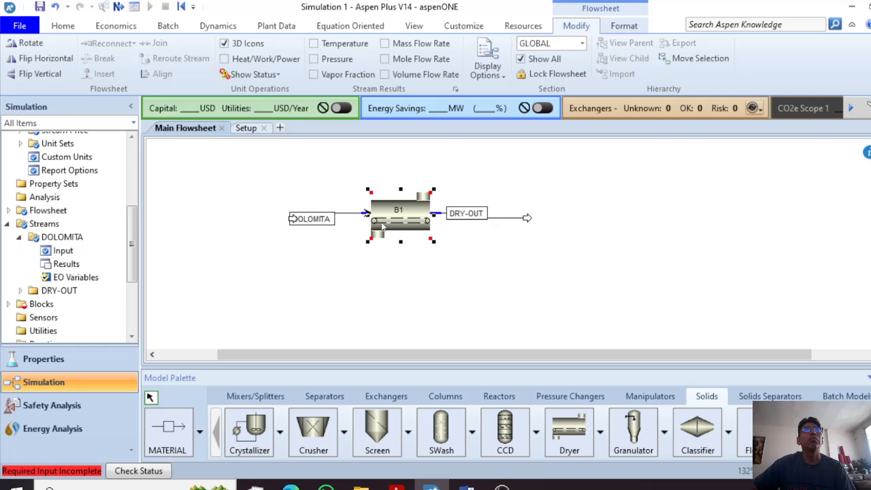
pyautogui.doubleClick(383, 226)
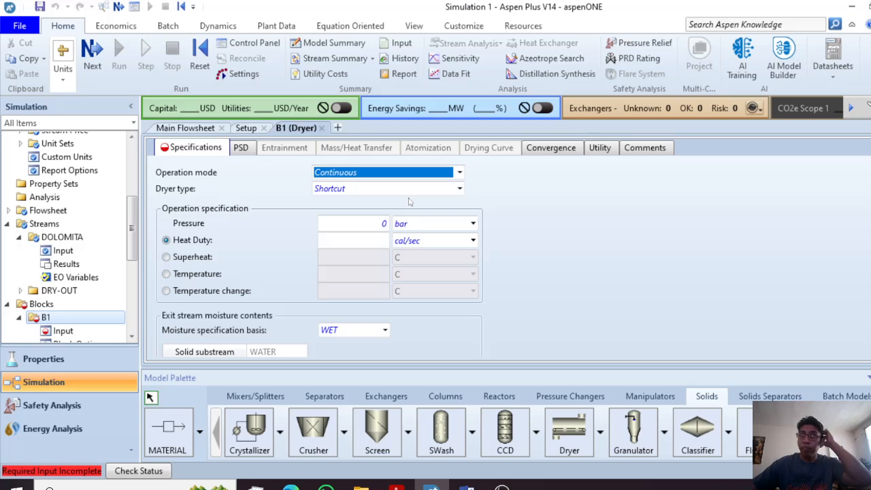
pyautogui.click(426, 191)
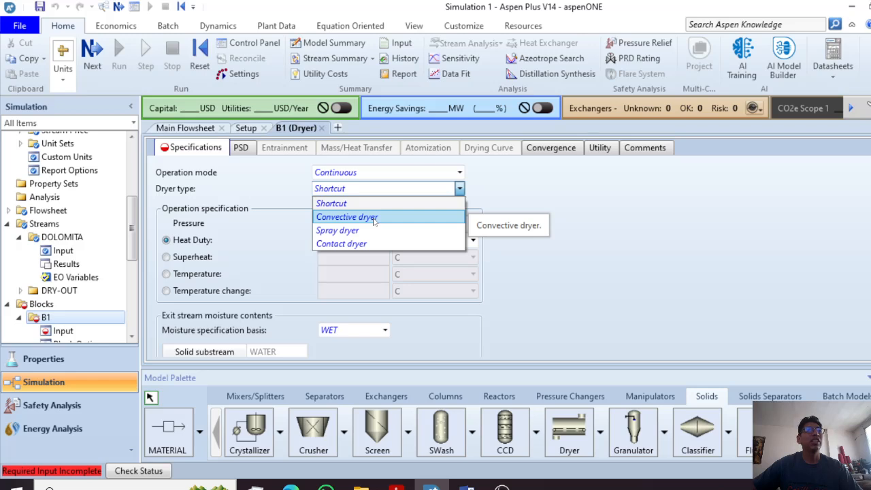
pyautogui.click(383, 179)
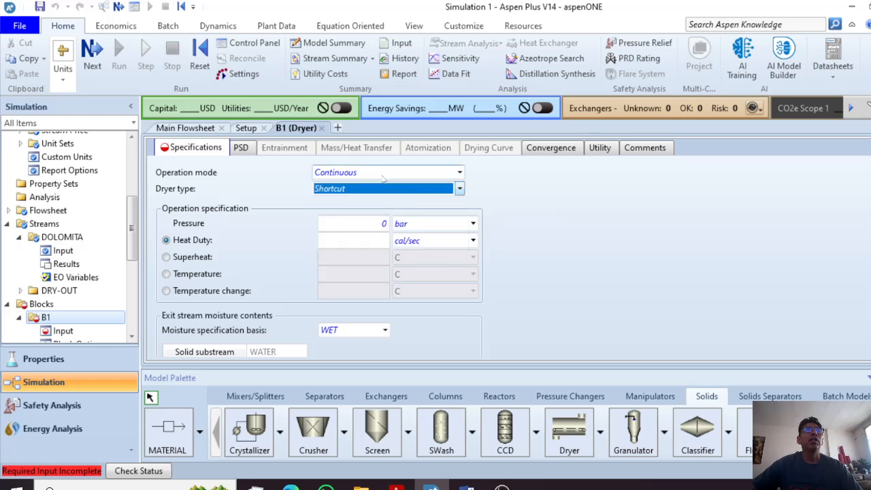
# Try the Batch operation mode for dryer B1, look at its available dryer types, and compare it with the Continuous mode.
pyautogui.click(446, 177)
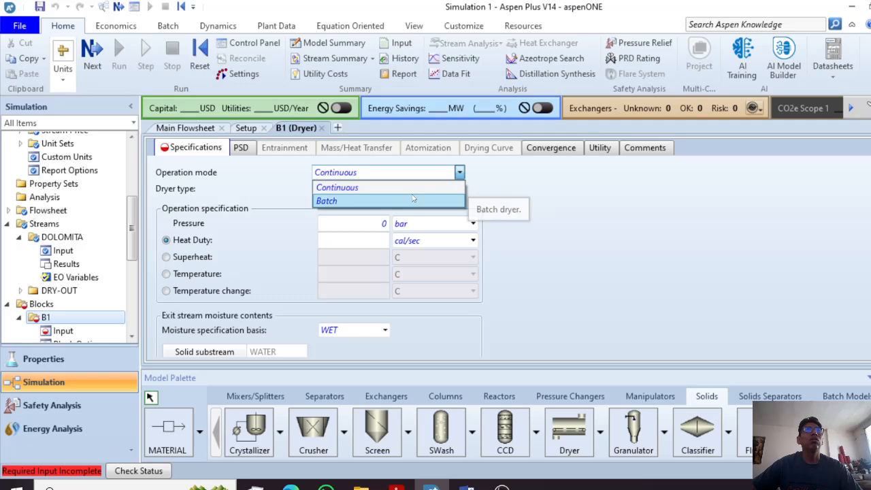
pyautogui.click(460, 200)
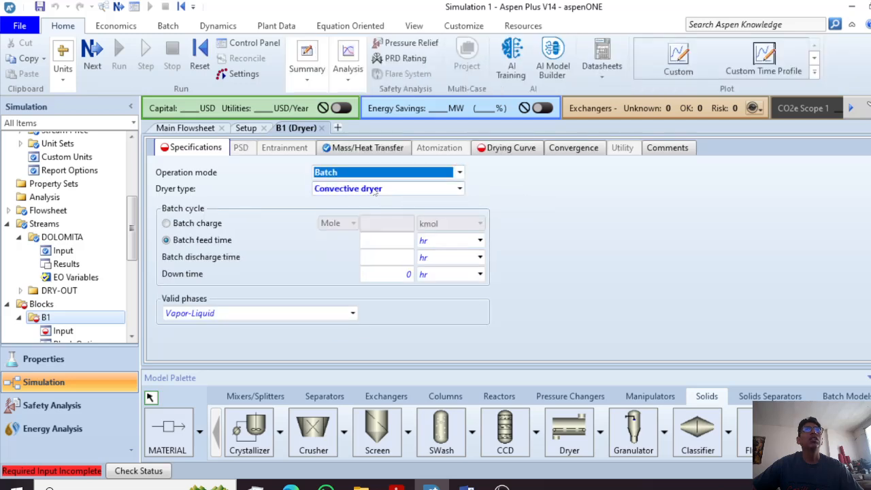
pyautogui.click(460, 189)
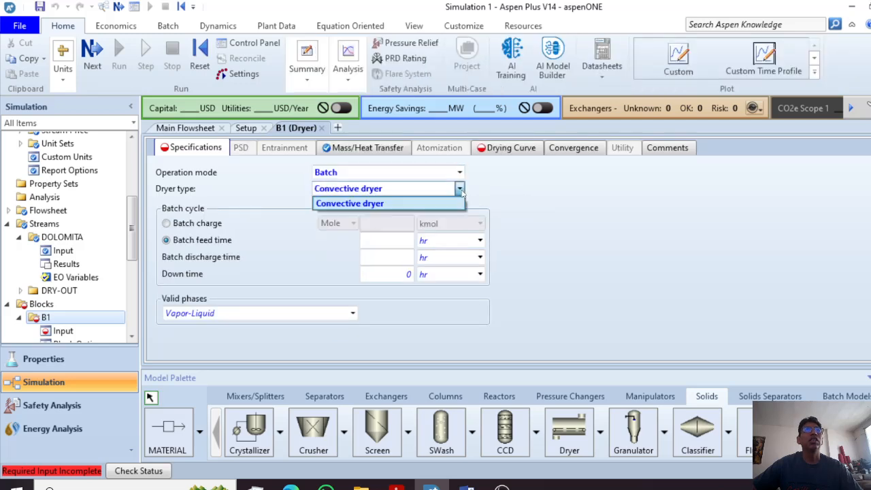
pyautogui.click(460, 190)
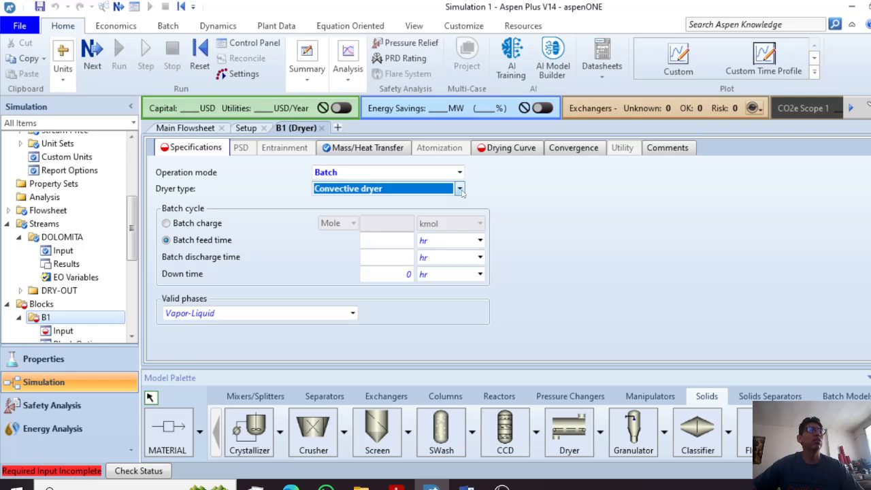
pyautogui.click(459, 190)
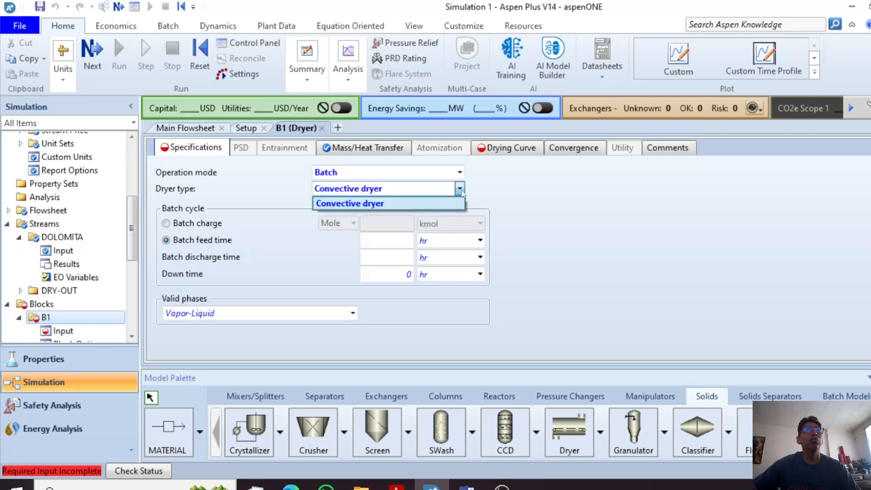
pyautogui.click(460, 174)
pyautogui.click(446, 174)
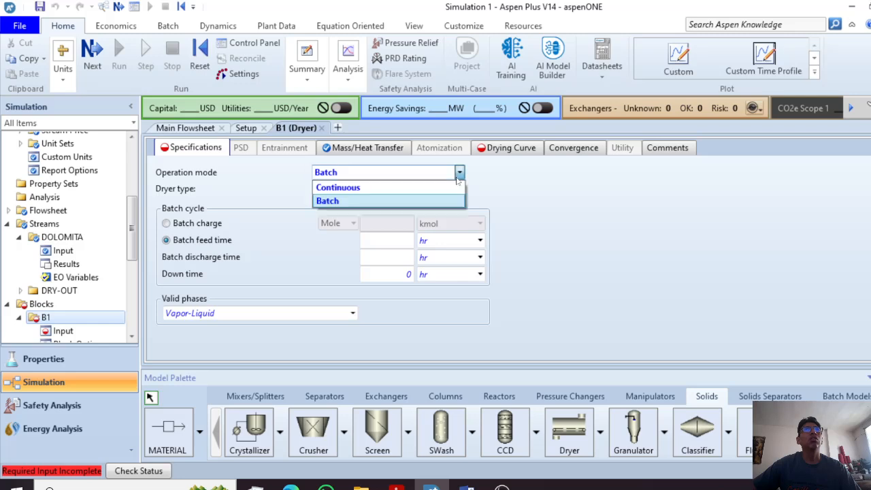
pyautogui.click(418, 187)
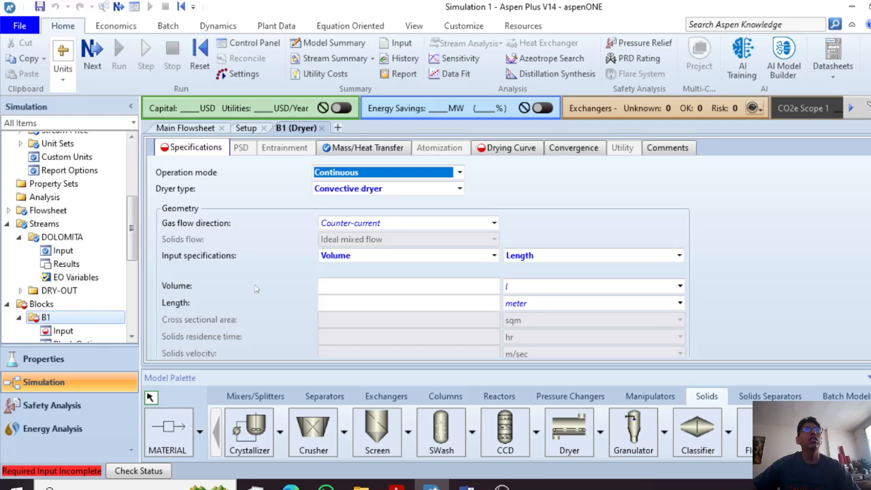
pyautogui.click(460, 173)
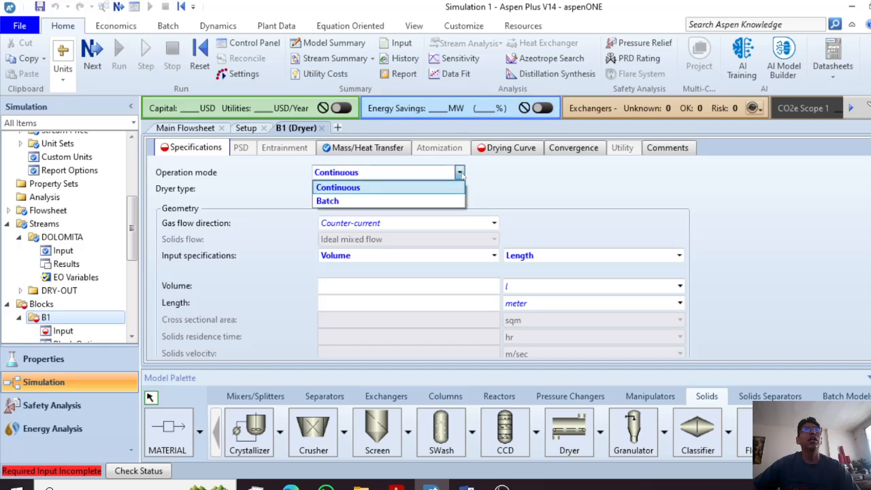
pyautogui.click(443, 201)
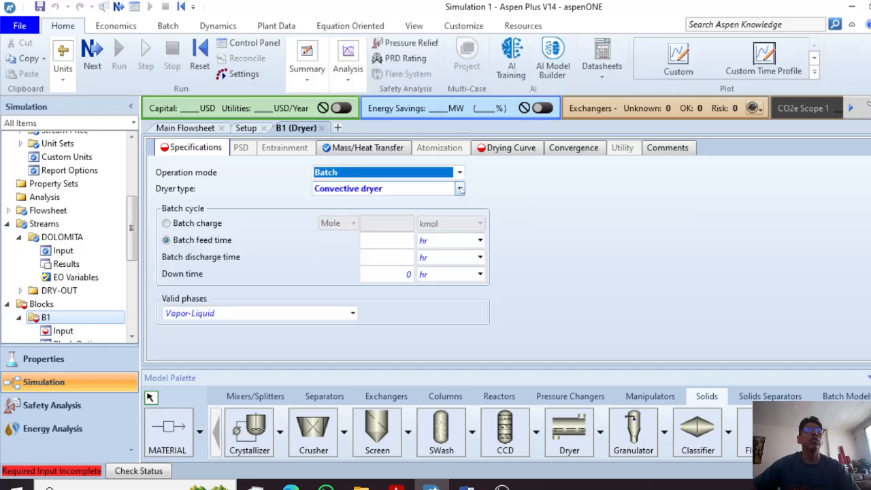
# Set dryer B1's operation mode to Continuous and its dryer type to Shortcut.
pyautogui.click(460, 173)
pyautogui.click(449, 185)
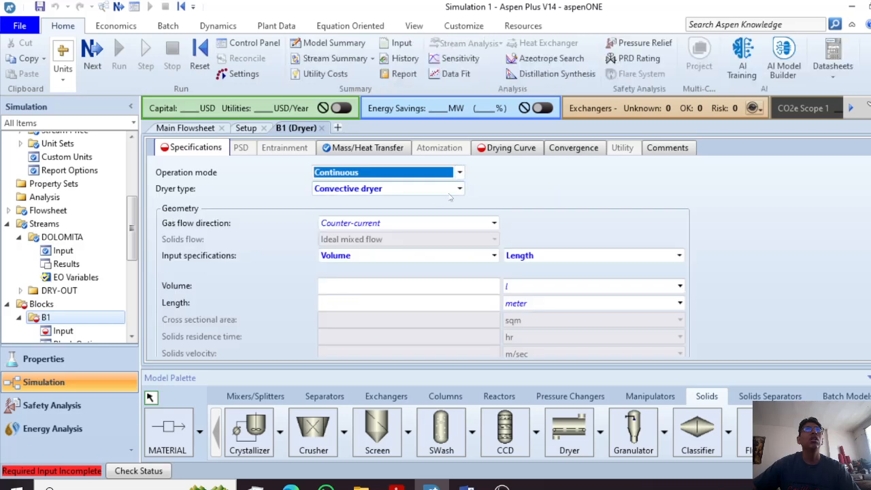
pyautogui.click(460, 190)
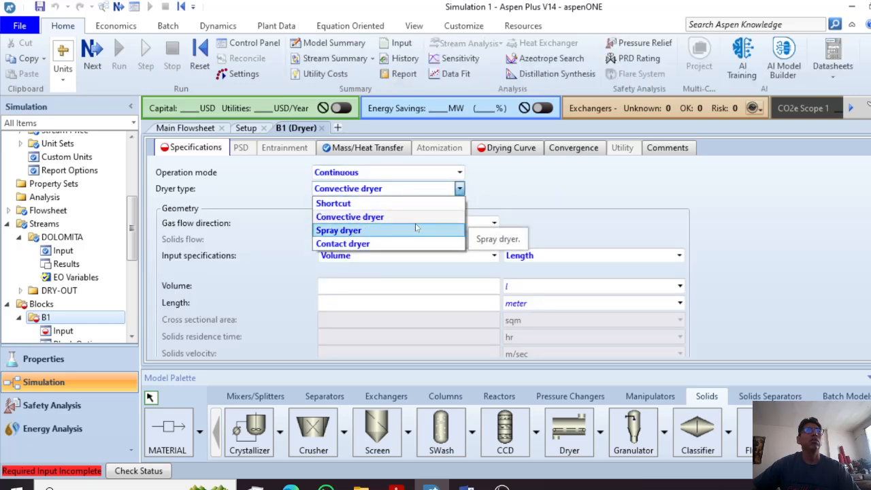
pyautogui.click(417, 203)
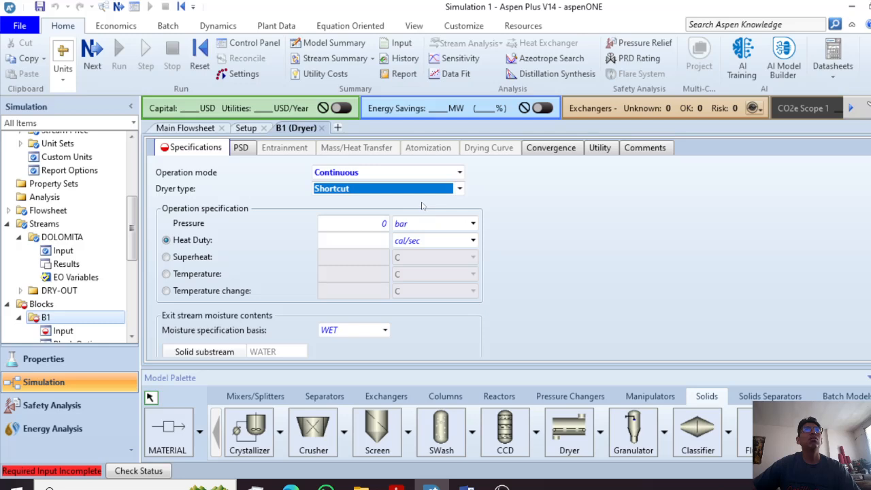
# Choose Temperature as the dryer's operation specification and set it to 200 C.
pyautogui.scroll(-1, 413, 208)
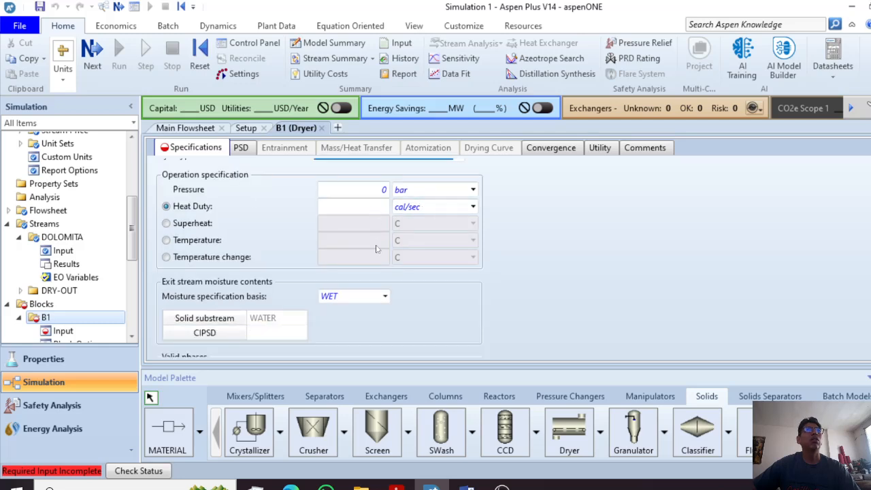
pyautogui.click(191, 242)
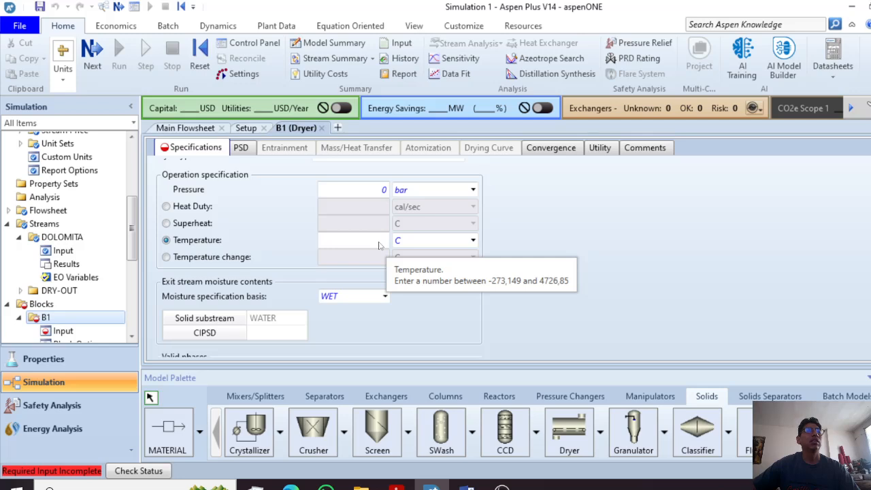
pyautogui.scroll(-1, 379, 245)
pyautogui.scroll(1, 379, 245)
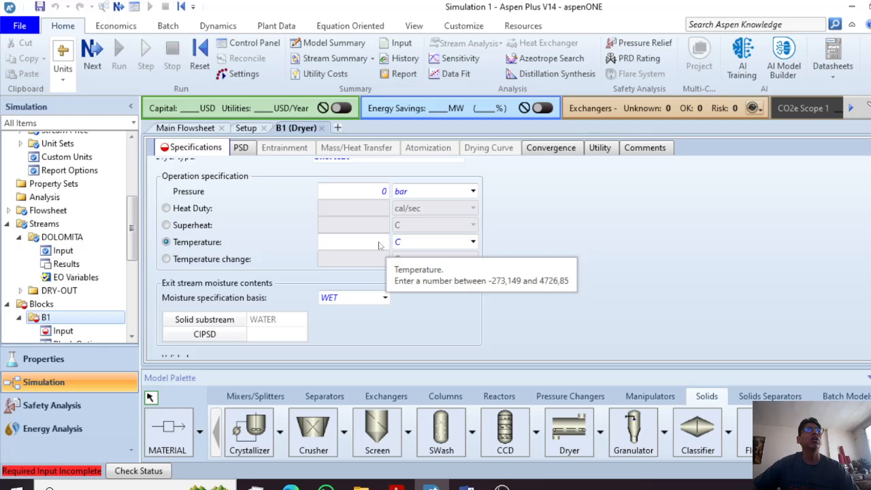
pyautogui.click(210, 133)
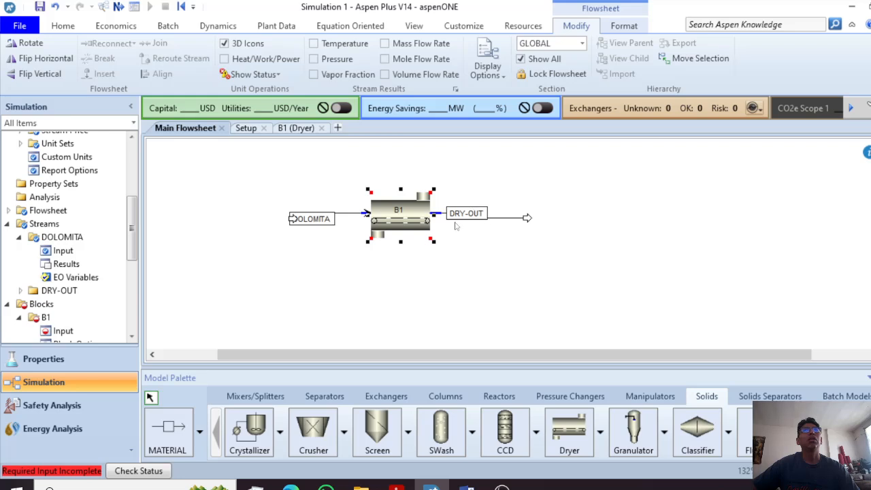
pyautogui.click(297, 128)
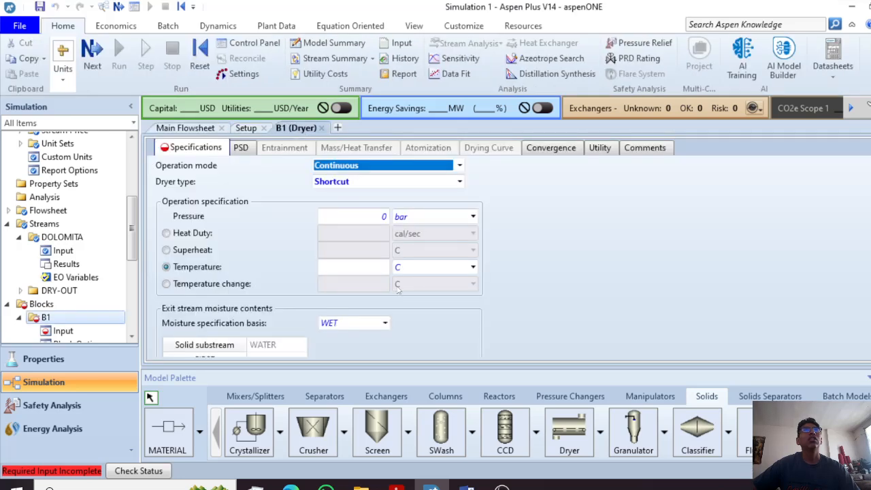
pyautogui.click(382, 267)
pyautogui.write('200')
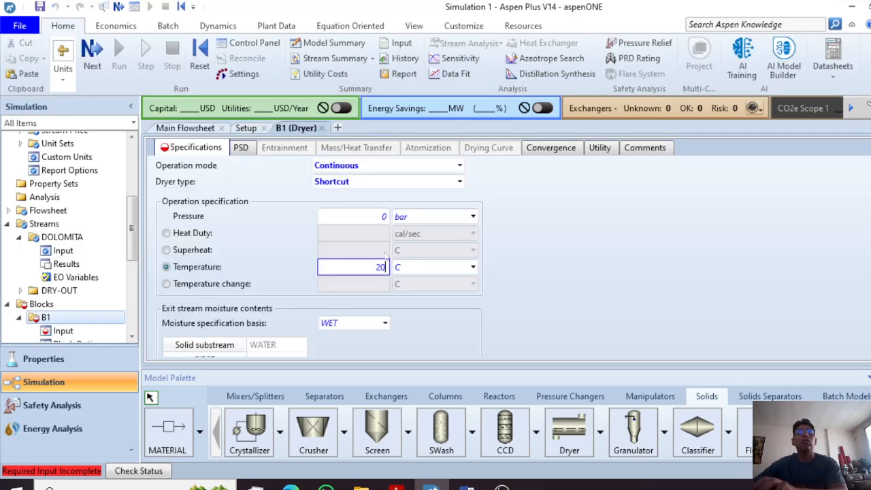
pyautogui.press('Return')
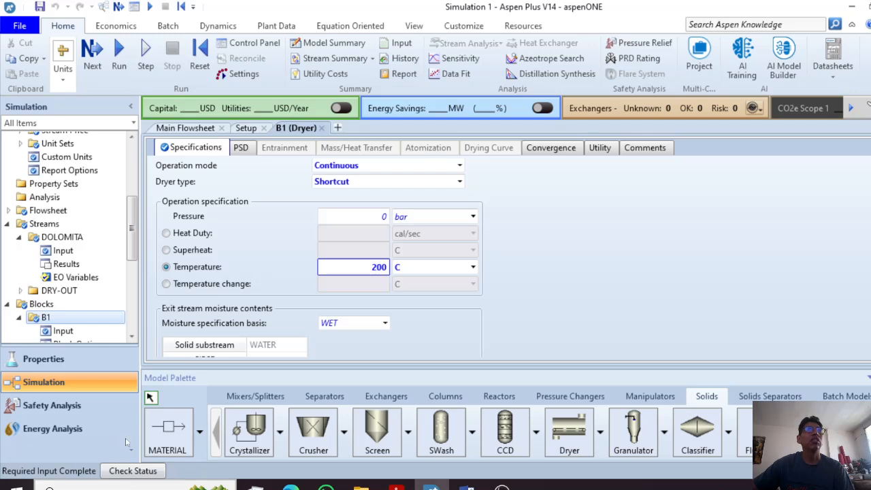
# Run the simulation and display the stream mass flow rates on the main flowsheet.
pyautogui.click(119, 54)
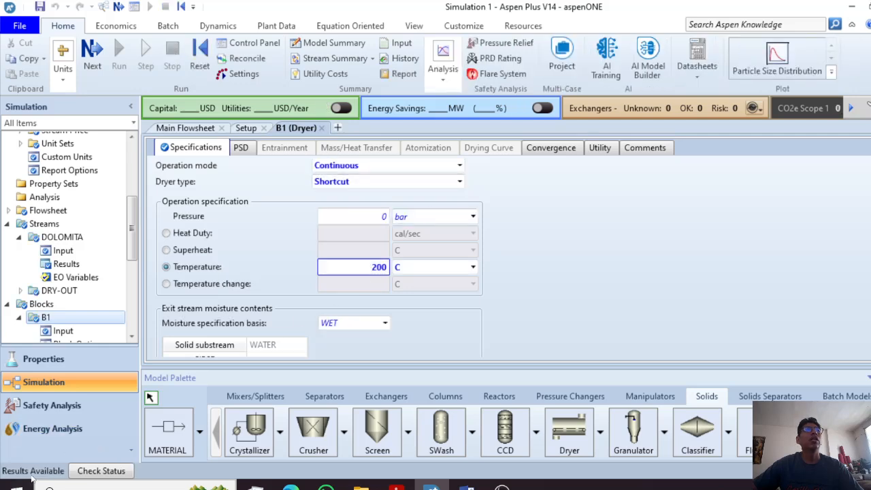
pyautogui.click(194, 128)
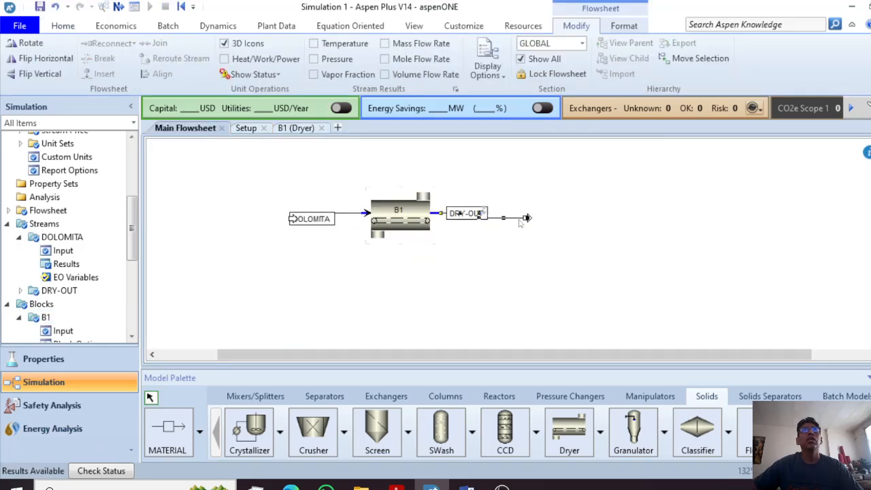
pyautogui.click(480, 213)
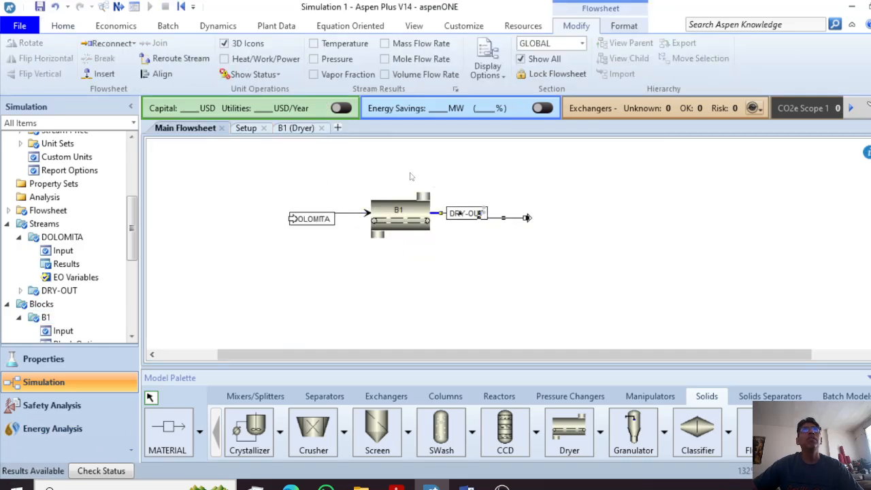
pyautogui.click(385, 43)
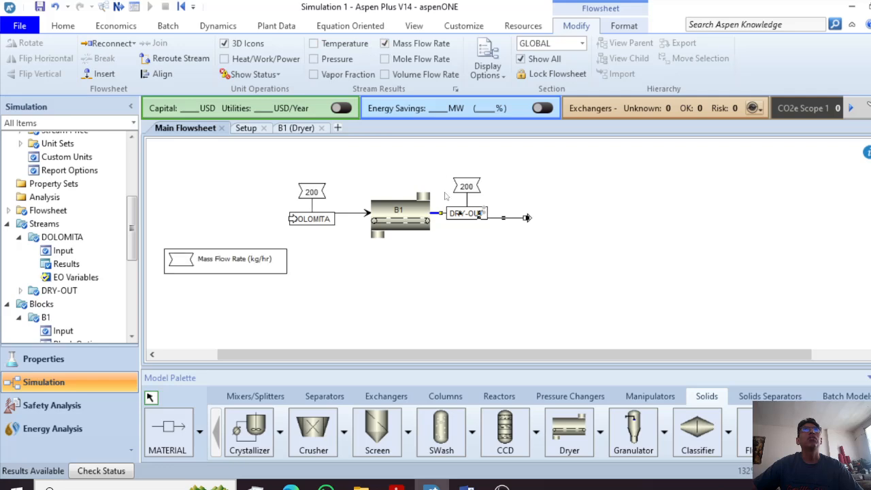
# Open the DRY-OUT stream results and examine the total stream values and the expanded MIXED substream.
pyautogui.doubleClick(516, 222)
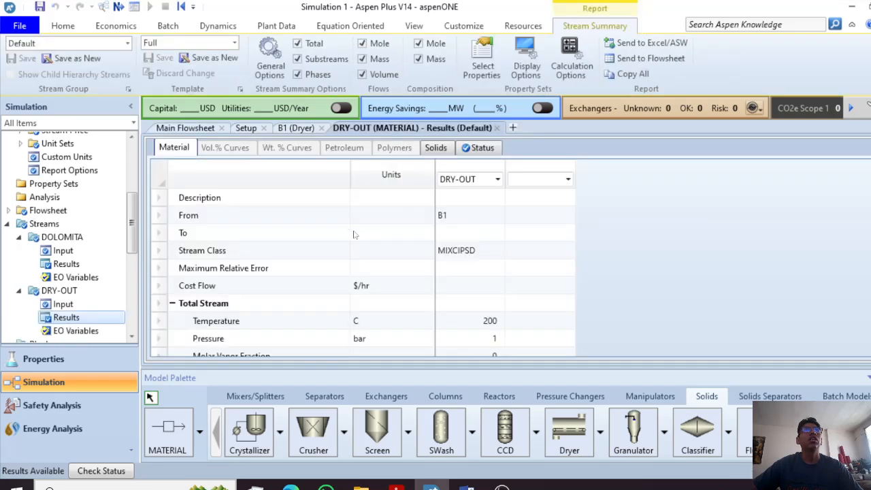
pyautogui.scroll(-1, 354, 233)
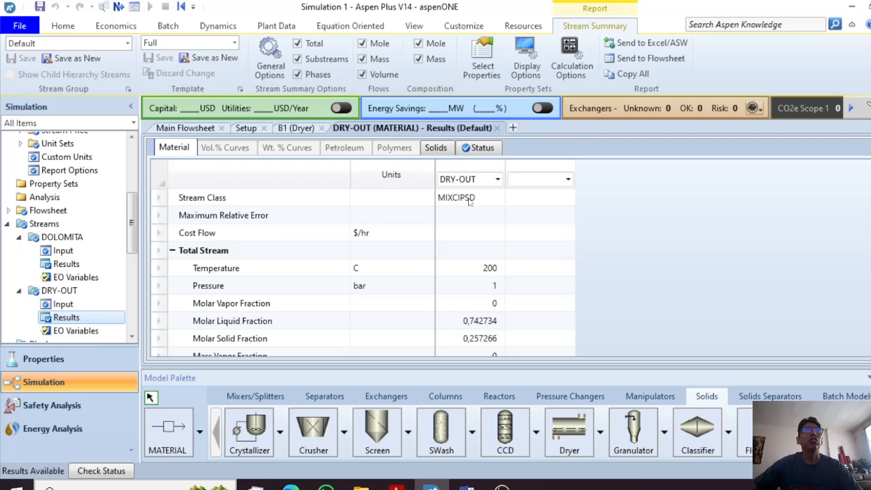
pyautogui.scroll(-6, 469, 201)
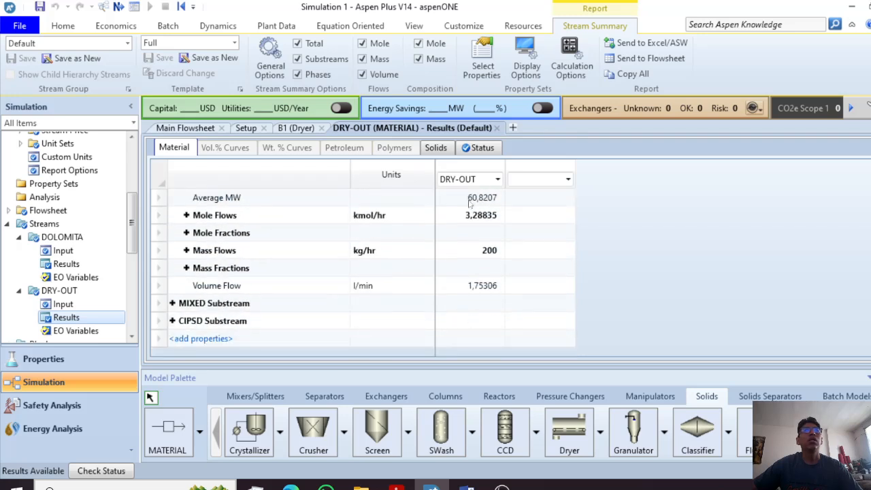
pyautogui.click(172, 303)
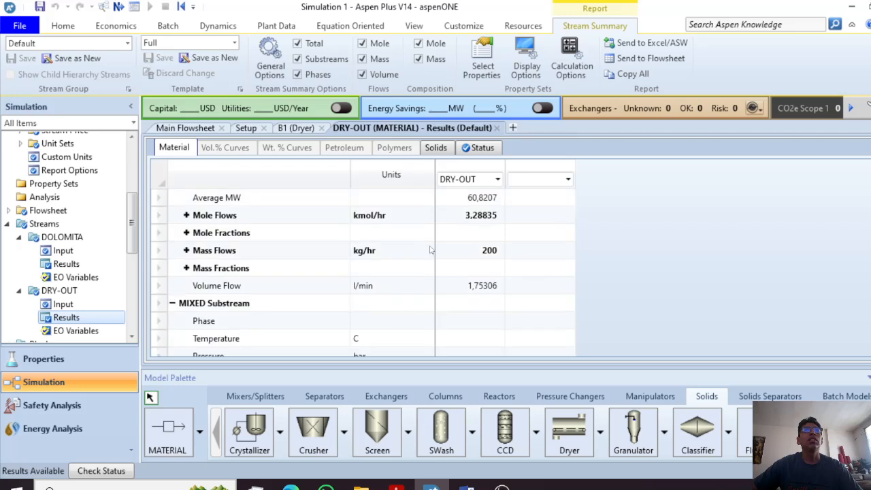
pyautogui.scroll(-3, 435, 272)
pyautogui.scroll(-4, 442, 285)
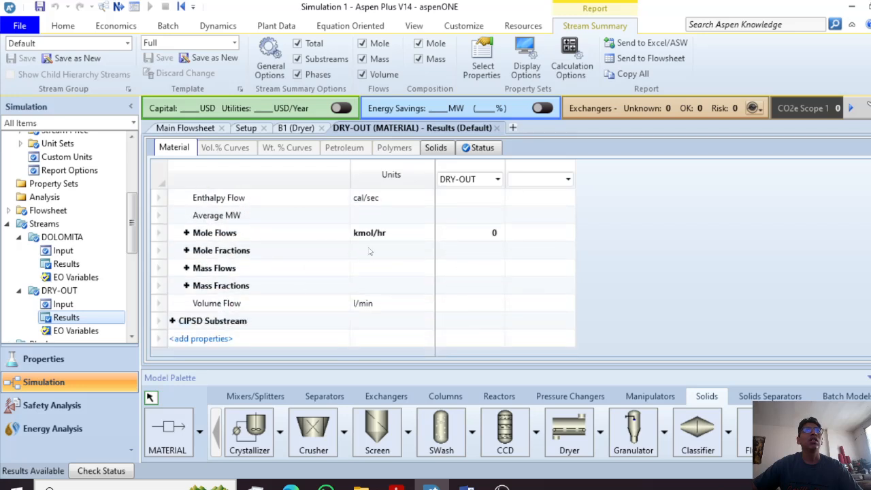
# Expand the CIPSD substream of DRY-OUT and examine its mass flows by component, then return to the main flowsheet.
pyautogui.click(172, 321)
pyautogui.scroll(-7, 425, 282)
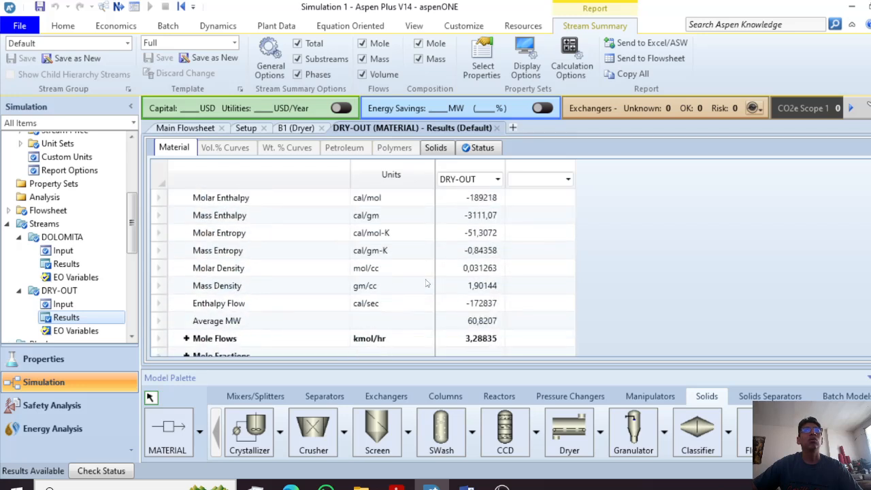
pyautogui.click(187, 303)
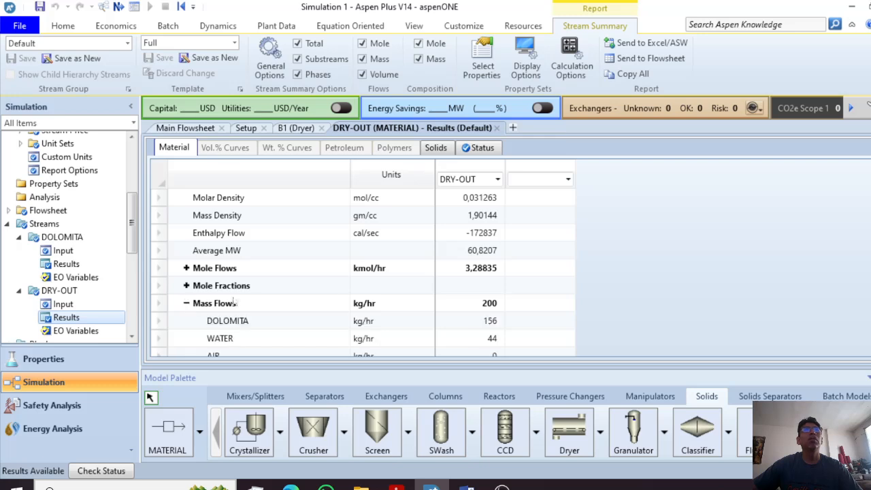
pyautogui.scroll(-1, 437, 287)
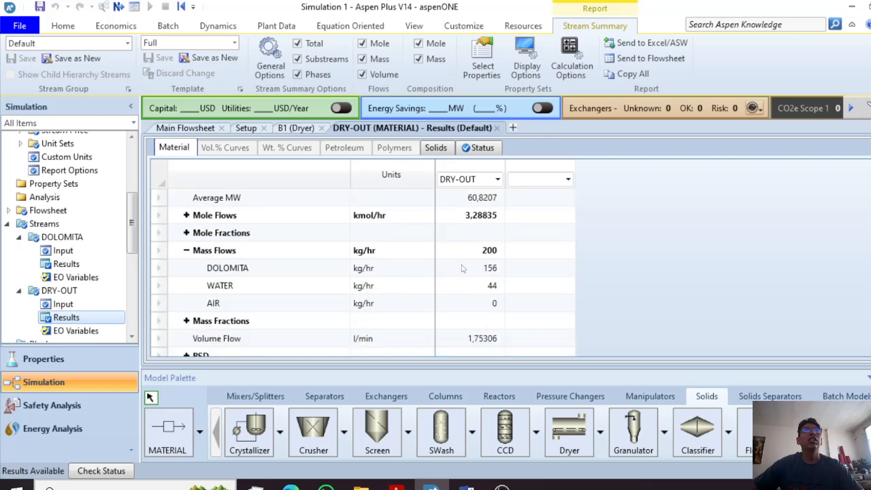
pyautogui.scroll(1, 470, 272)
pyautogui.click(190, 130)
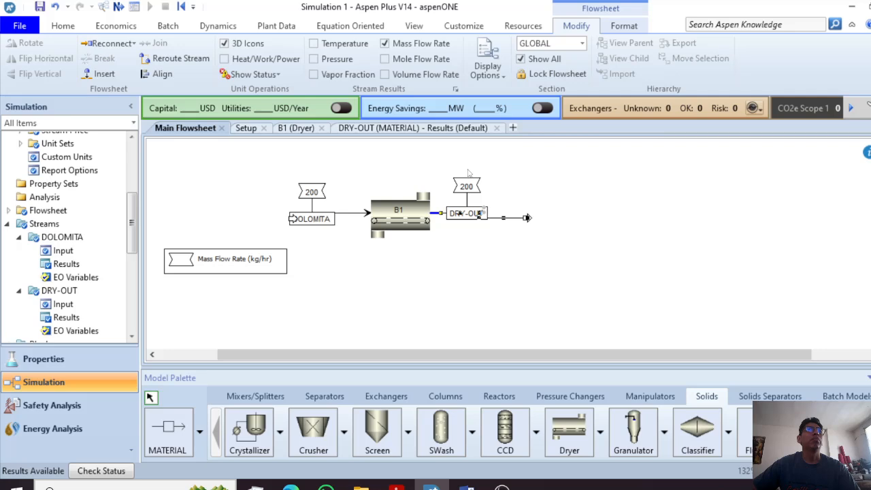
# Review the DOLOMITA feed stream's CI Solid and Mixed substream specifications, including the composition values.
pyautogui.doubleClick(340, 218)
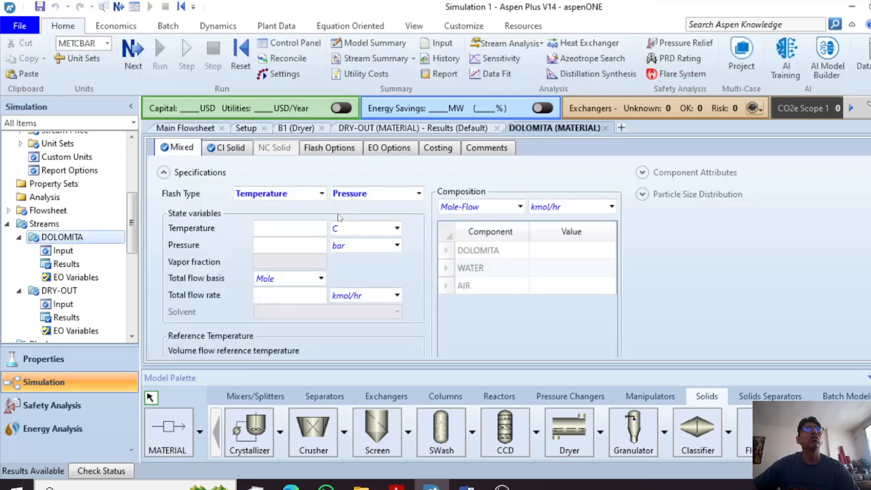
pyautogui.click(238, 150)
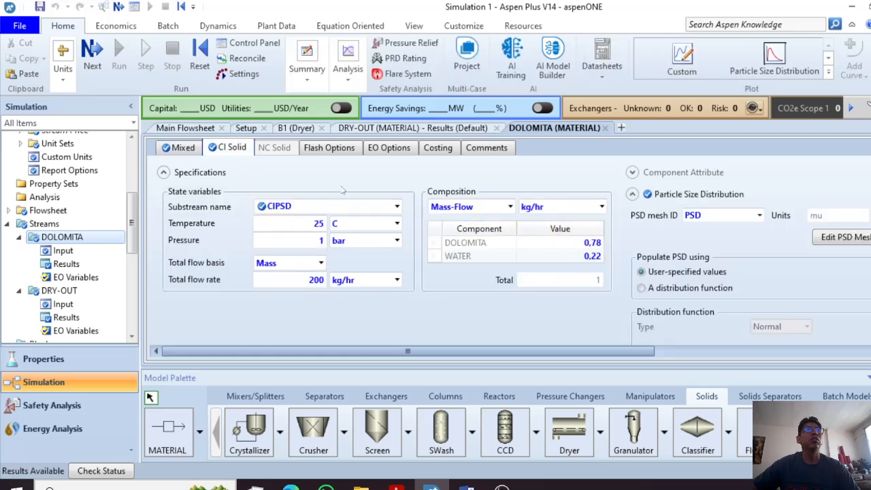
pyautogui.click(190, 151)
pyautogui.click(564, 250)
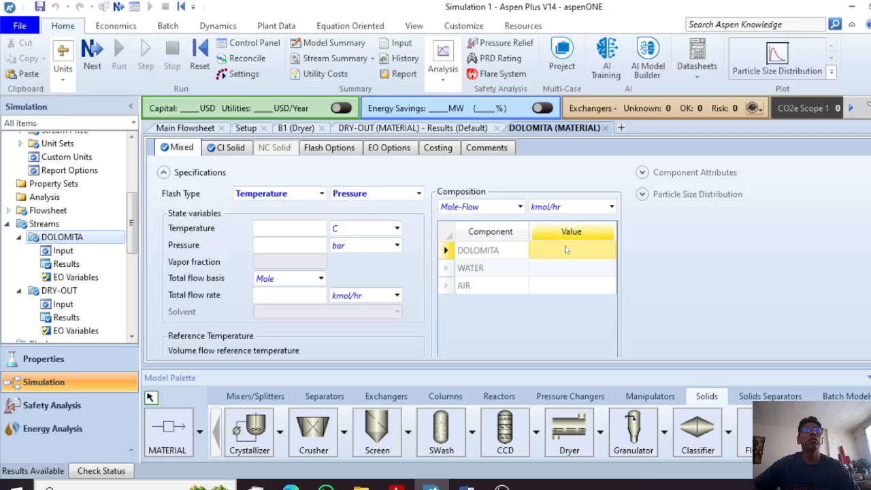
pyautogui.click(570, 268)
pyautogui.click(198, 128)
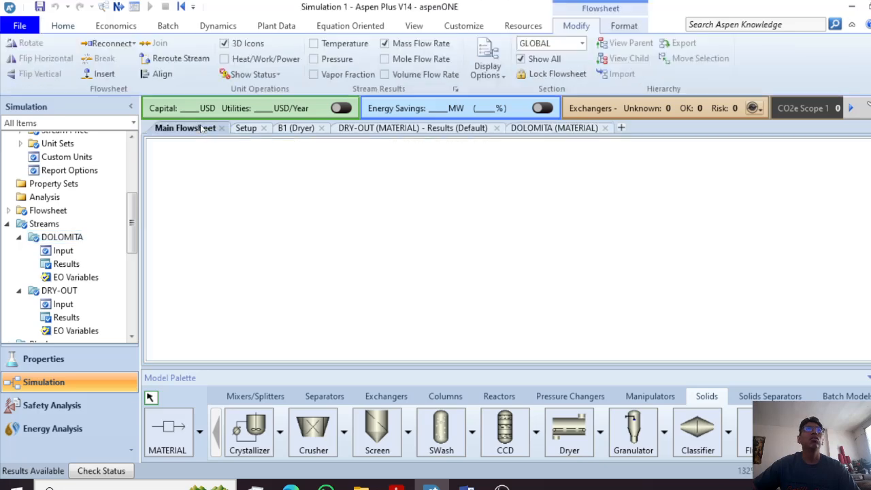
# Review dryer B1's operation specifications and check which material stream ports are available on the block.
pyautogui.doubleClick(412, 215)
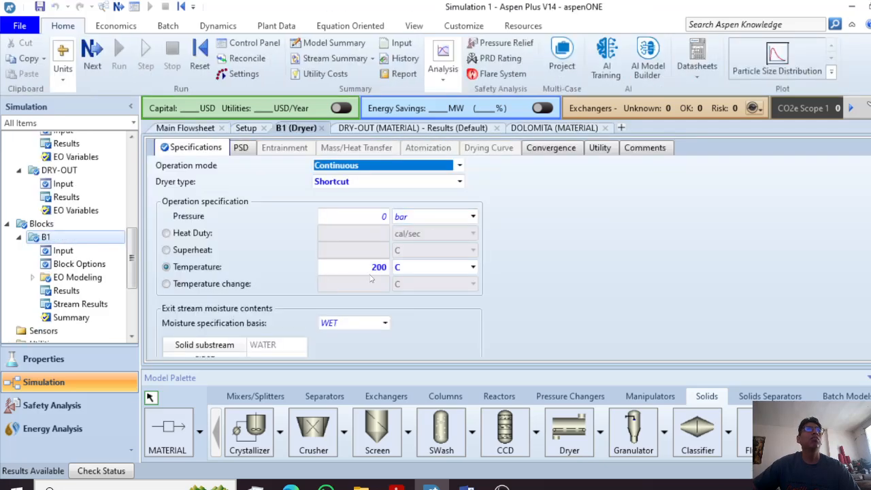
pyautogui.click(208, 129)
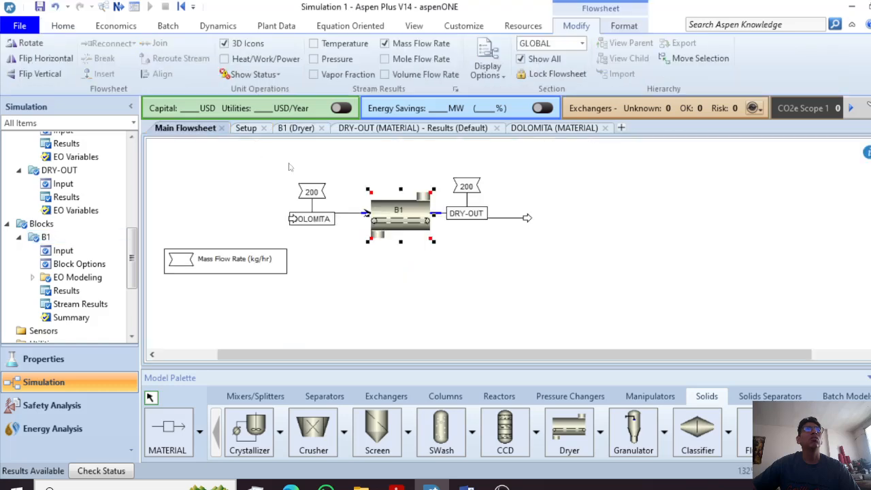
pyautogui.click(441, 240)
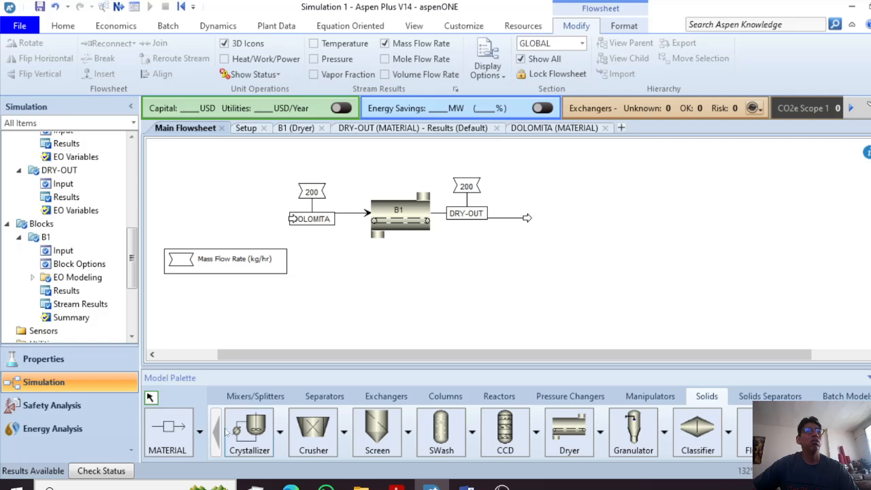
pyautogui.click(180, 435)
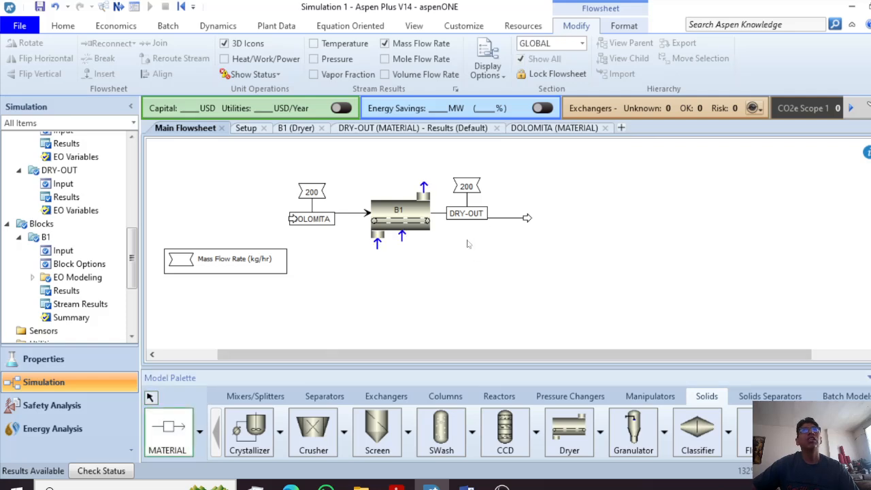
pyautogui.press('Escape')
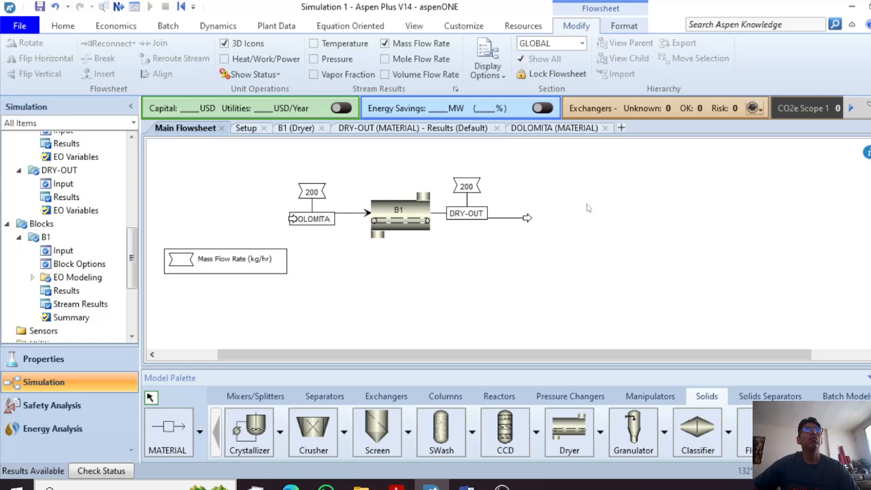
# Change dryer B1's type to Convective dryer and close its specification form.
pyautogui.doubleClick(385, 230)
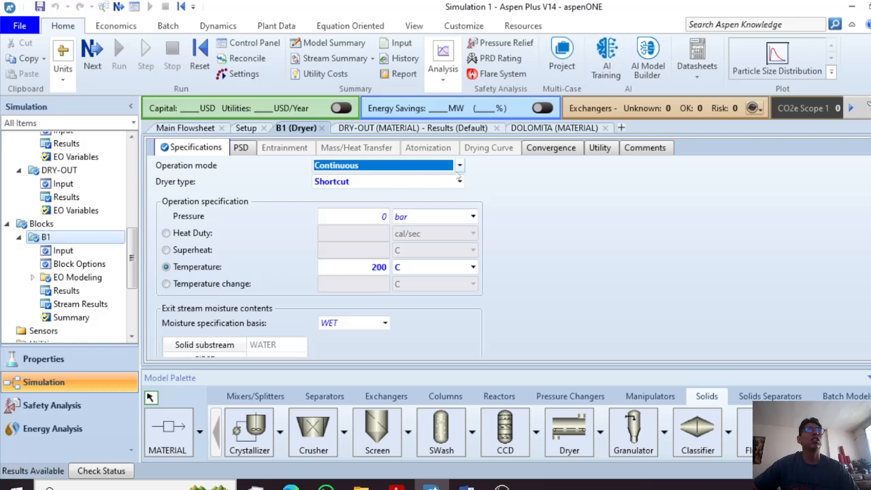
pyautogui.click(460, 180)
pyautogui.click(425, 207)
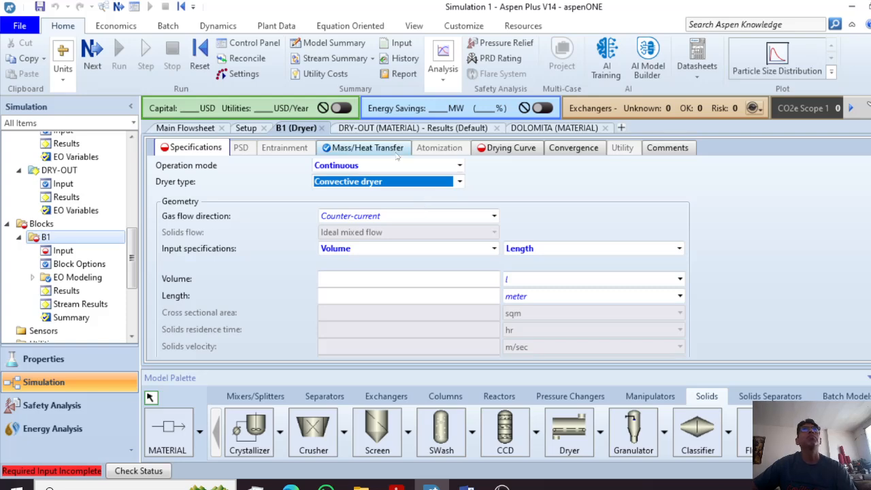
pyautogui.click(322, 128)
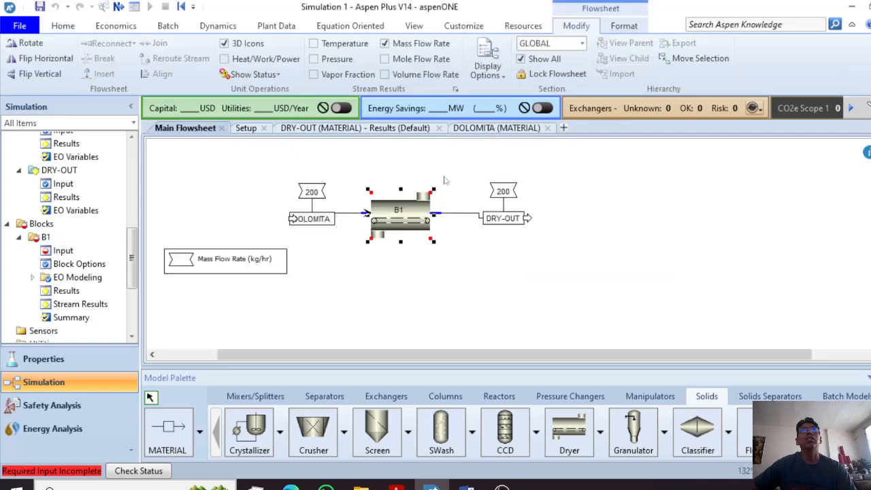
# Switch to the Visio process diagram, add the text "Menor a 200Kg" under the Salida Secado line, and return to Aspen Plus.
pyautogui.click(466, 486)
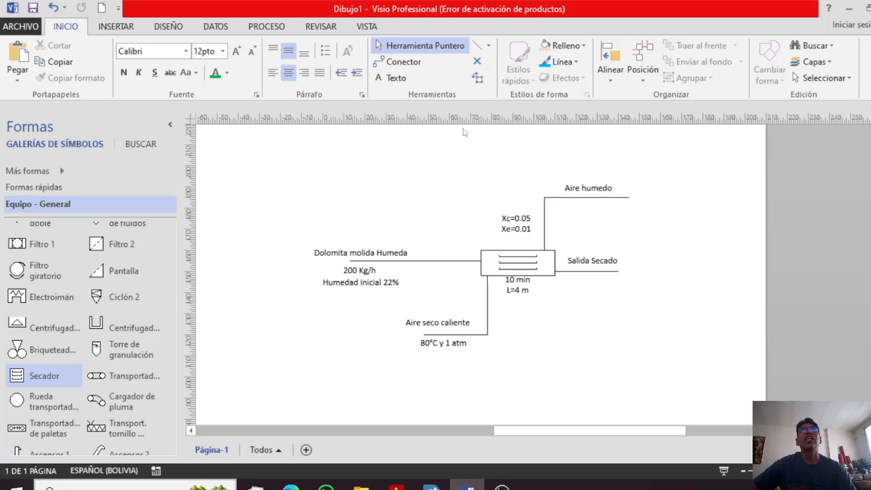
pyautogui.click(395, 77)
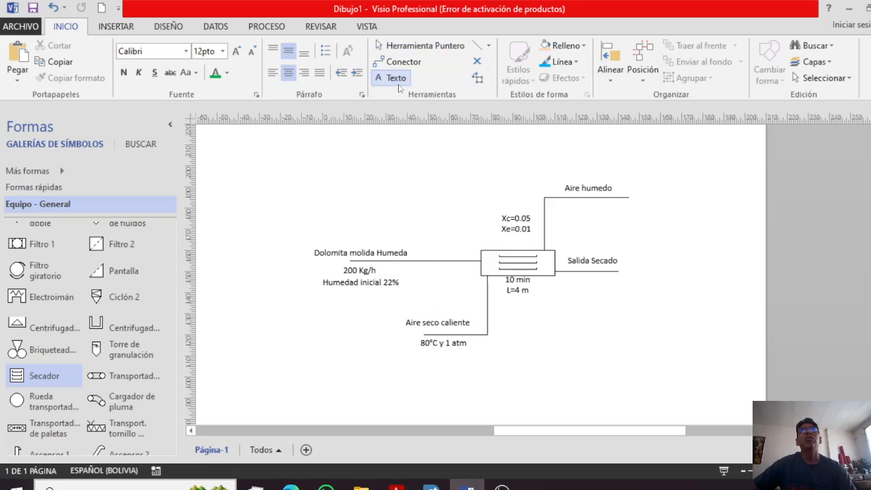
pyautogui.click(612, 279)
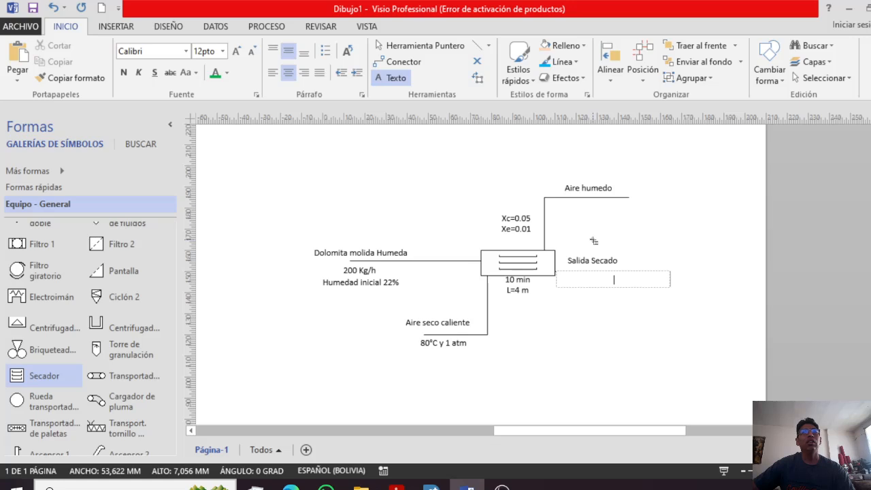
pyautogui.hotkey('alt', 'shift')
pyautogui.write('men')
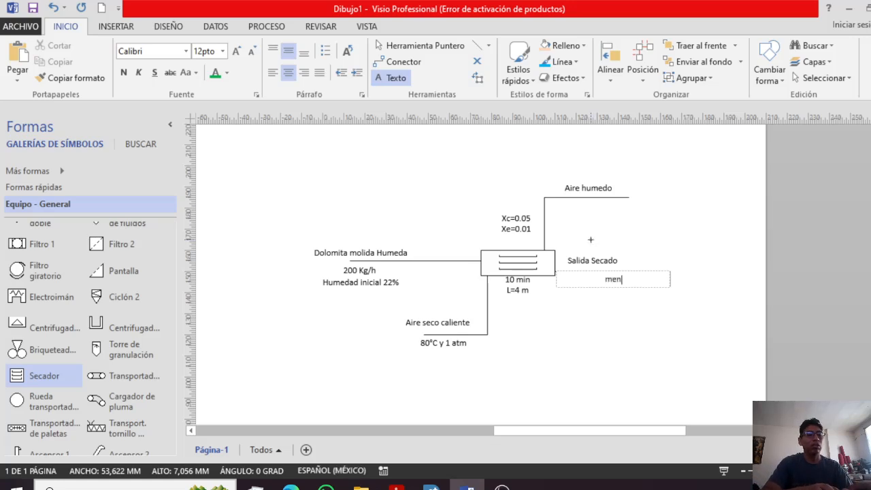
pyautogui.write('or a 200')
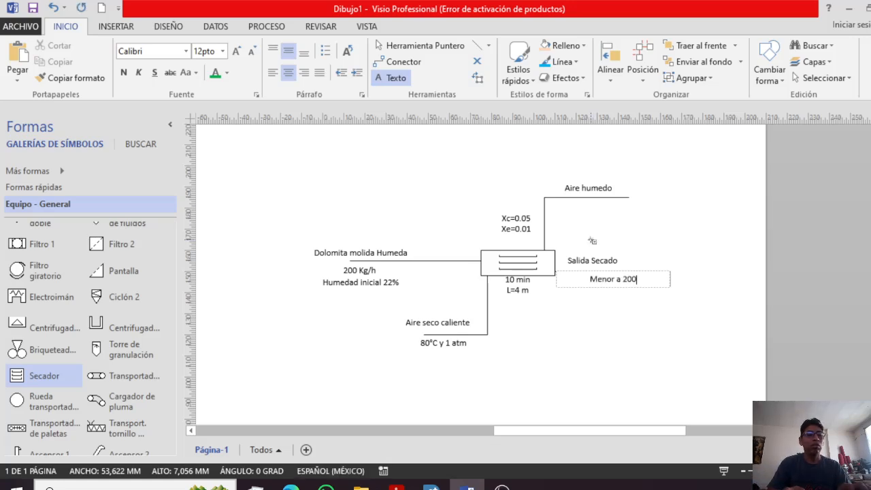
pyautogui.write('Kg')
pyautogui.click(739, 233)
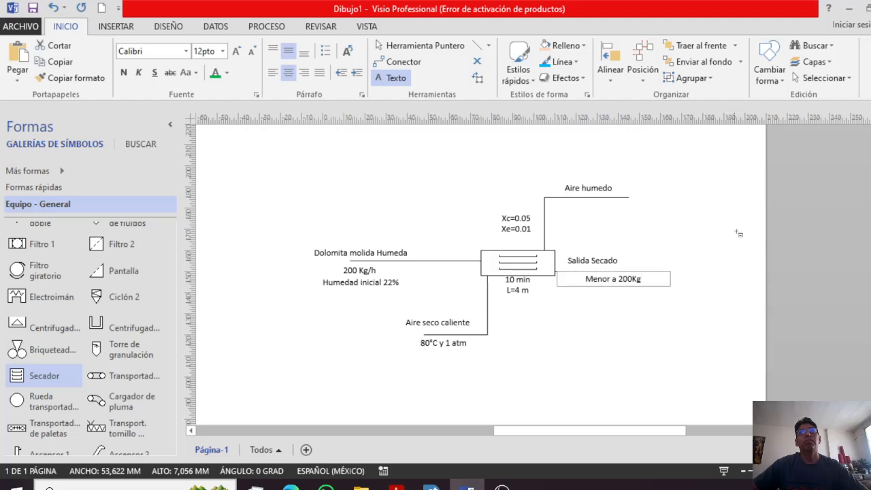
pyautogui.click(738, 233)
pyautogui.click(661, 356)
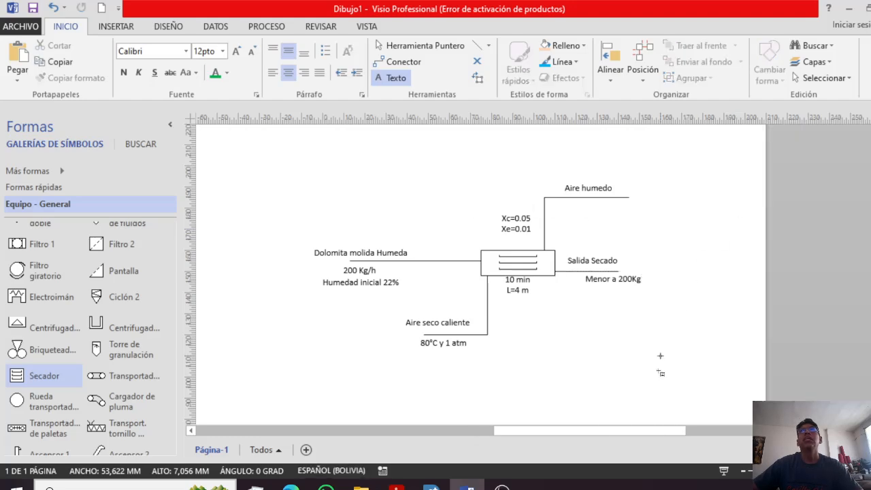
pyautogui.click(849, 6)
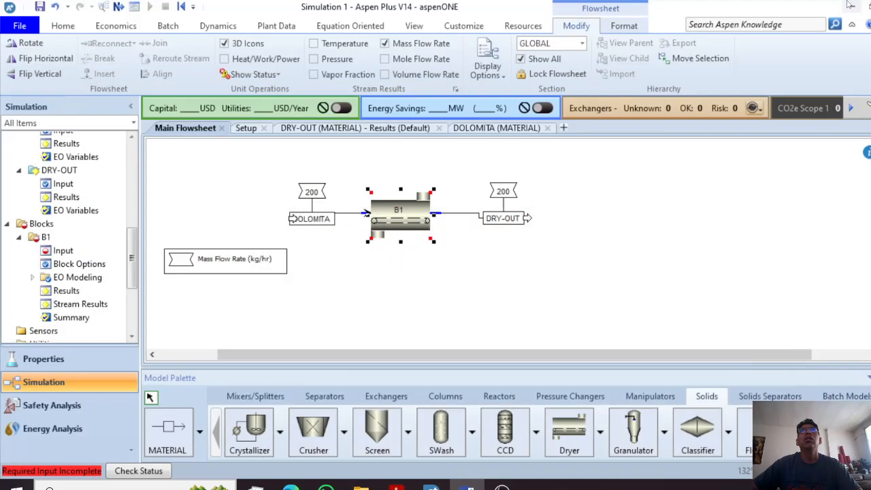
# Draw a material feed stream into dryer B1's lower gas inlet and a material outlet stream from its upper gas port.
pyautogui.doubleClick(381, 219)
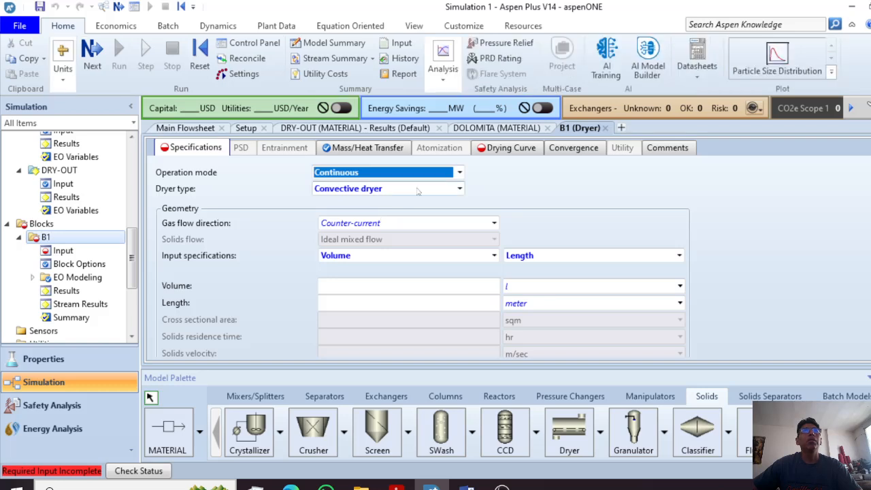
pyautogui.click(185, 127)
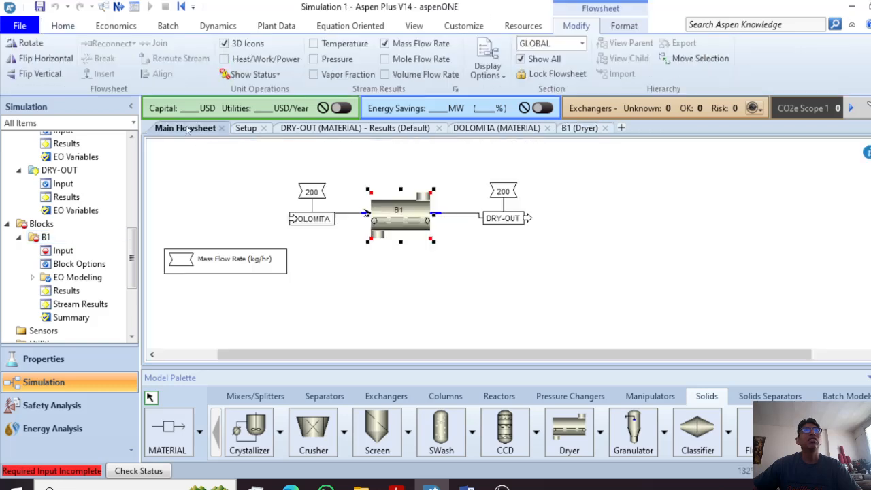
pyautogui.click(167, 428)
pyautogui.click(342, 315)
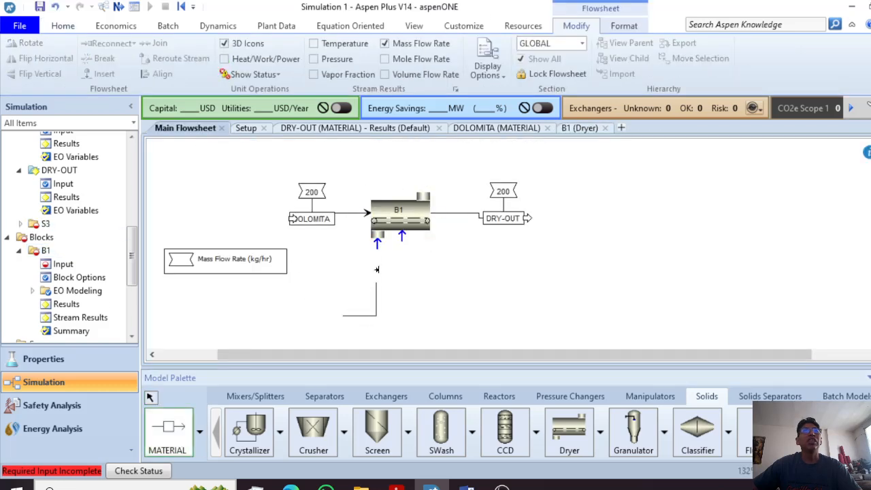
pyautogui.click(378, 238)
pyautogui.click(423, 184)
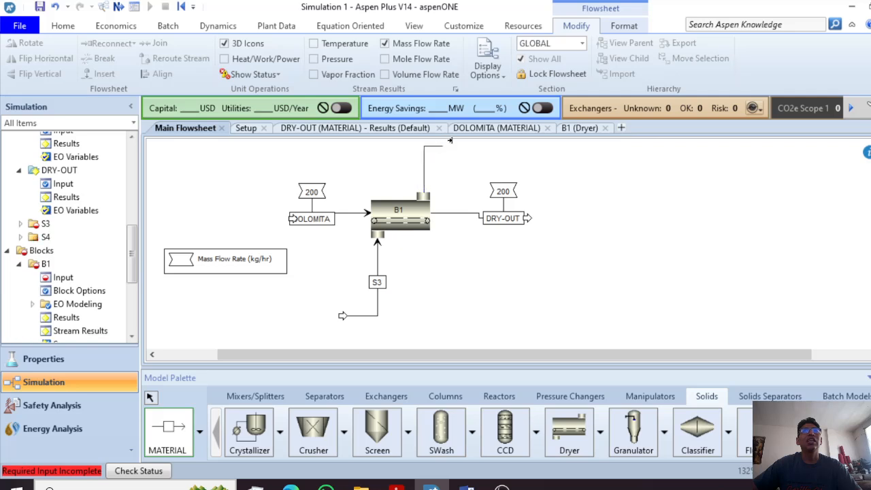
pyautogui.click(488, 161)
pyautogui.rightClick(510, 162)
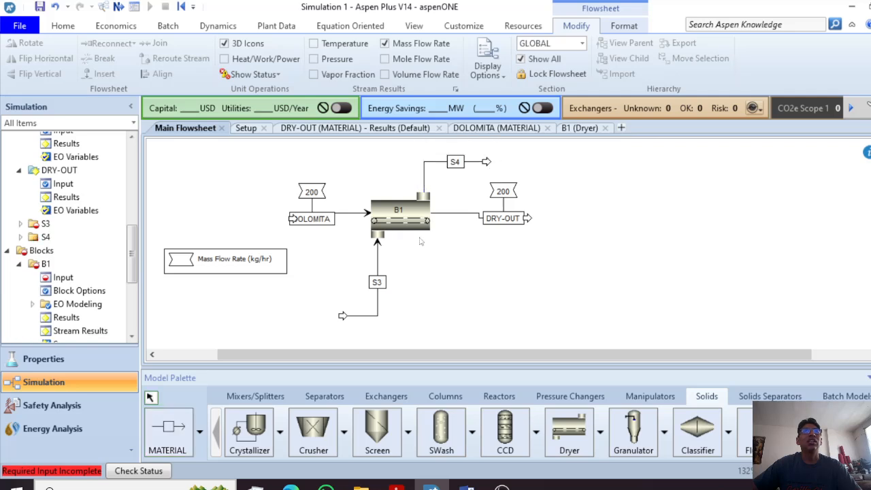
# Rename the new gas feed stream below dryer B1 as AIR-IN.
pyautogui.click(377, 282)
pyautogui.write('AIR-')
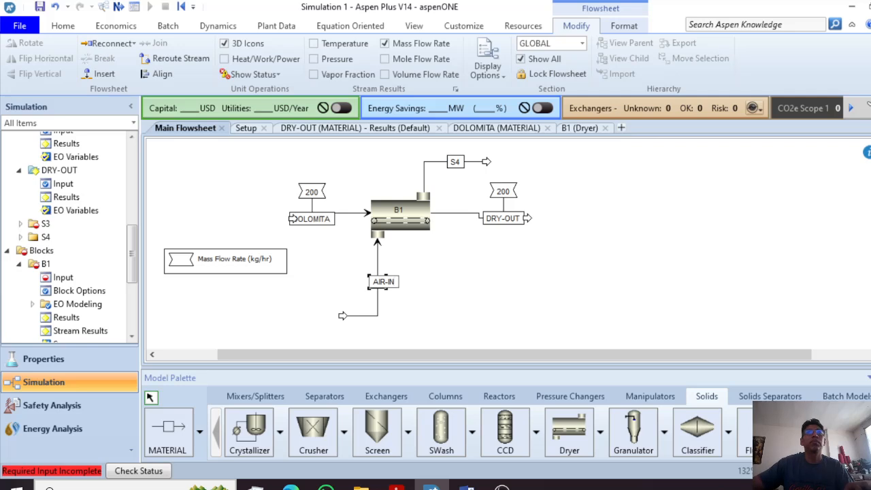
# Complete the gas feed stream's name as AIR-IN and rename dryer B1's upper gas outlet stream as AIR-OUT.
pyautogui.write('IN')
pyautogui.press('Return')
pyautogui.click(462, 158)
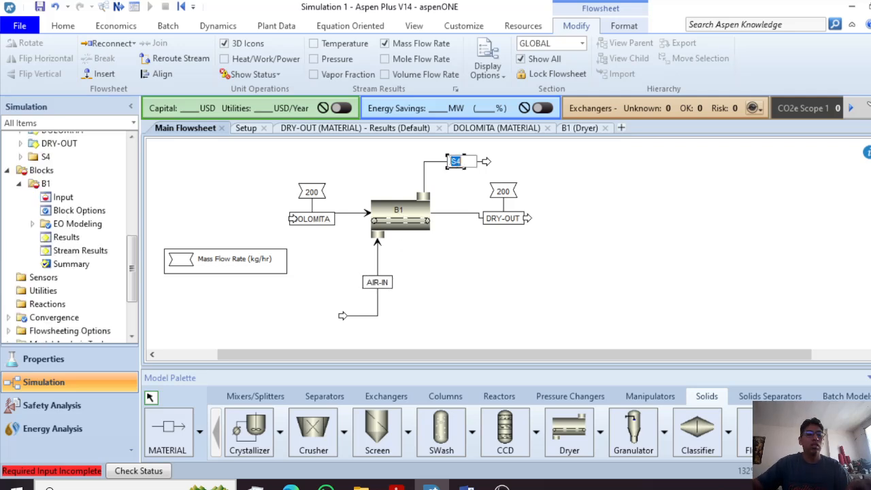
pyautogui.write('AIR-')
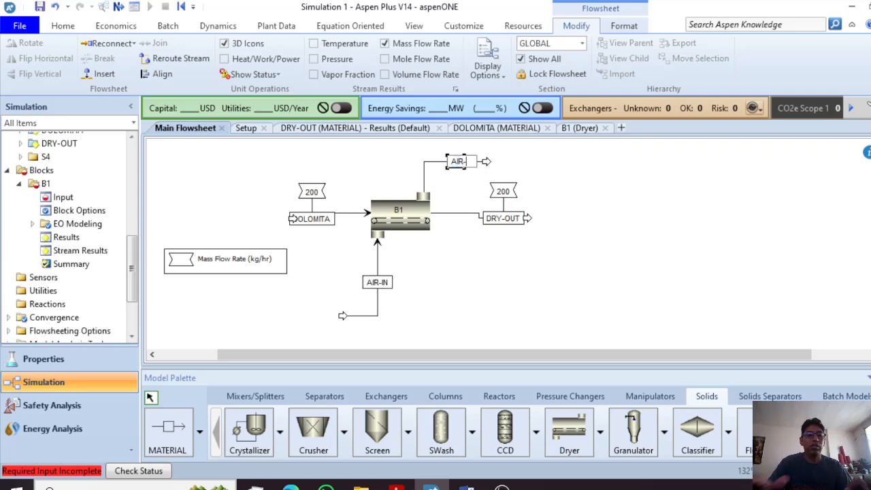
pyautogui.write('OUT')
pyautogui.press('Return')
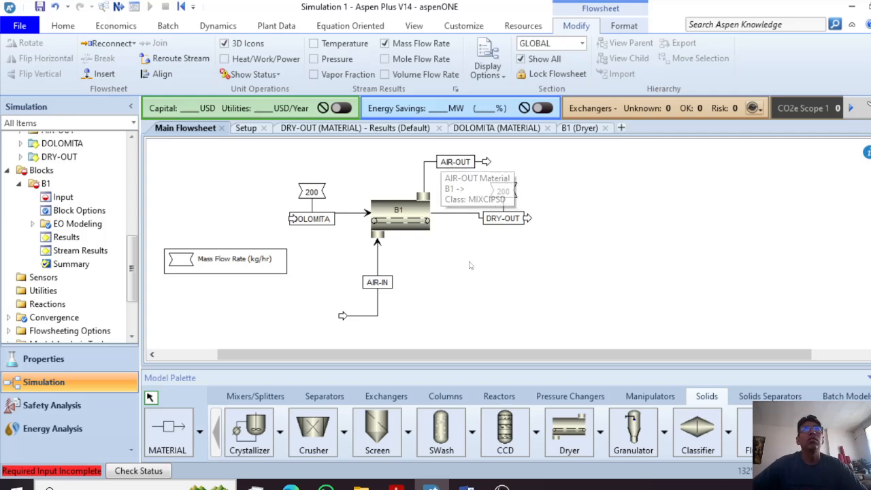
pyautogui.click(443, 277)
# Check the hot air conditions in the Visio diagram, return to Aspen Plus, and set AIR-IN's temperature to 80 C and pressure to 1 atm.
pyautogui.click(377, 308)
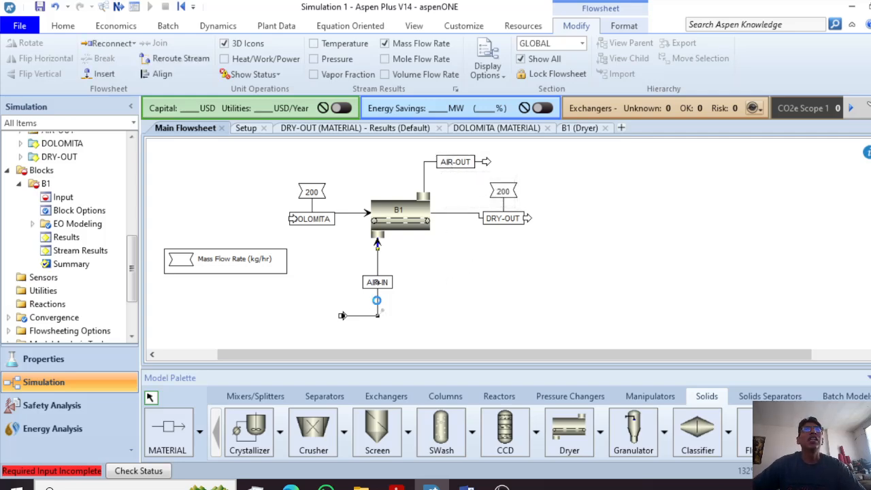
pyautogui.doubleClick(379, 307)
pyautogui.click(466, 487)
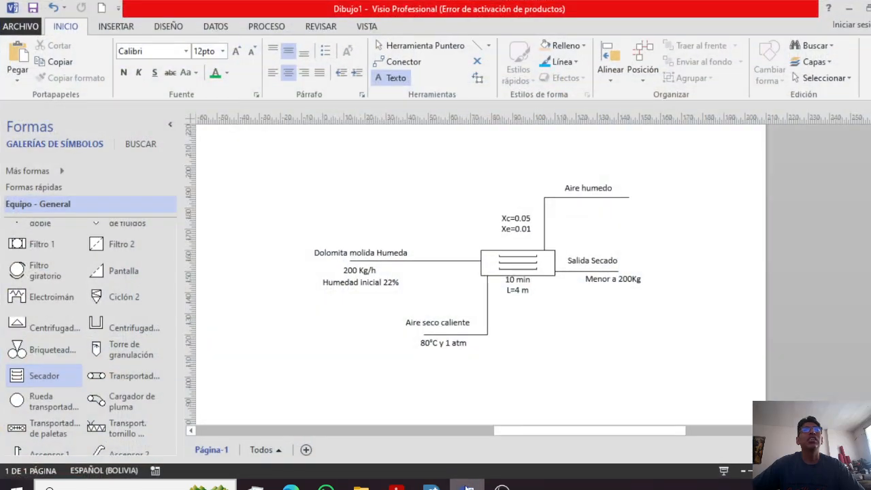
pyautogui.click(432, 487)
pyautogui.click(308, 231)
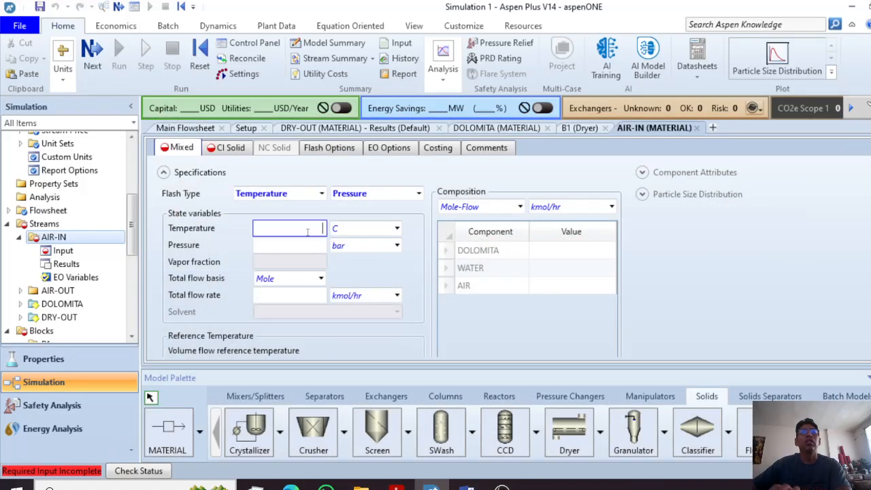
pyautogui.write('80')
pyautogui.press('Tab')
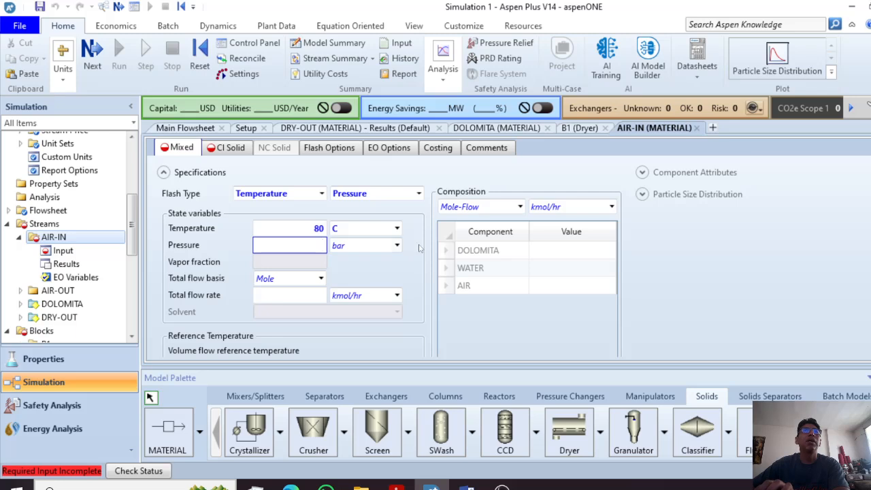
pyautogui.click(397, 245)
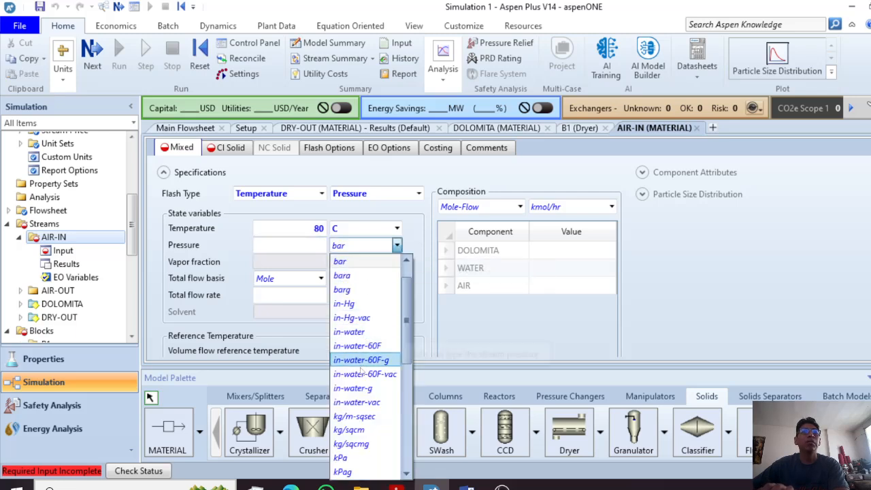
pyautogui.scroll(1, 371, 370)
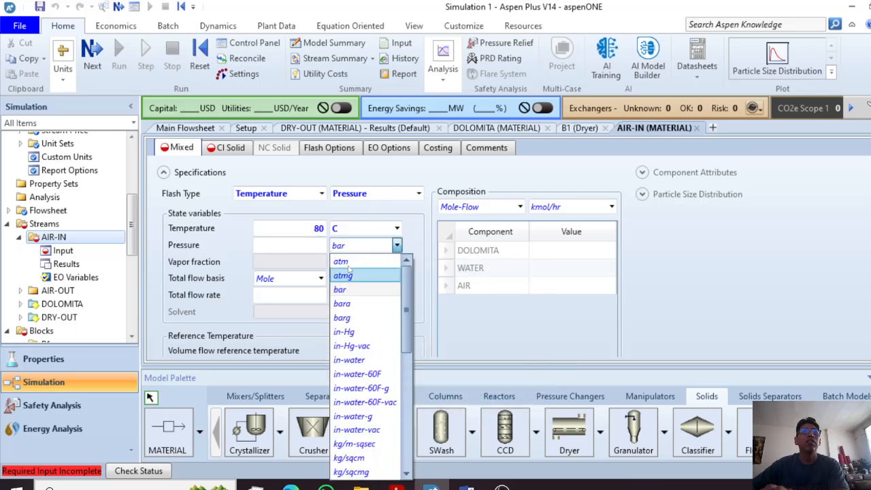
pyautogui.click(341, 261)
pyautogui.click(300, 245)
pyautogui.write('1')
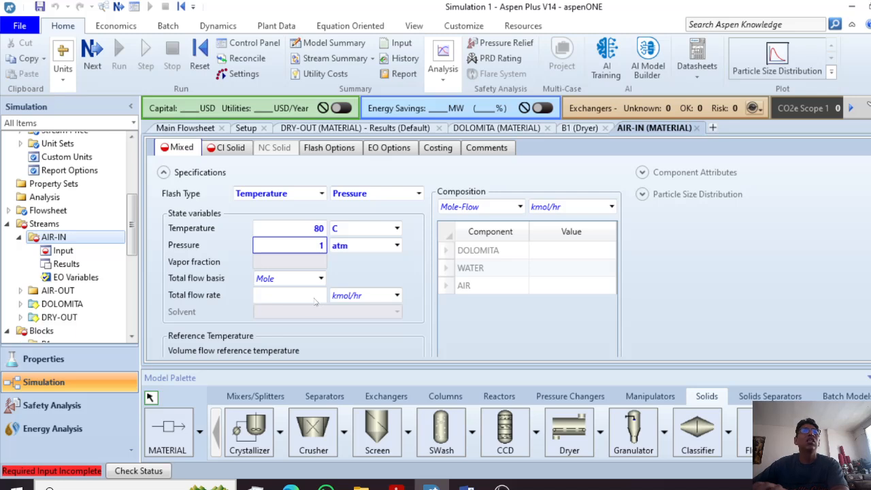
# Set AIR-IN's total flow basis to Mass and its composition to a Mass-Frac of 1 for AIR.
pyautogui.click(319, 278)
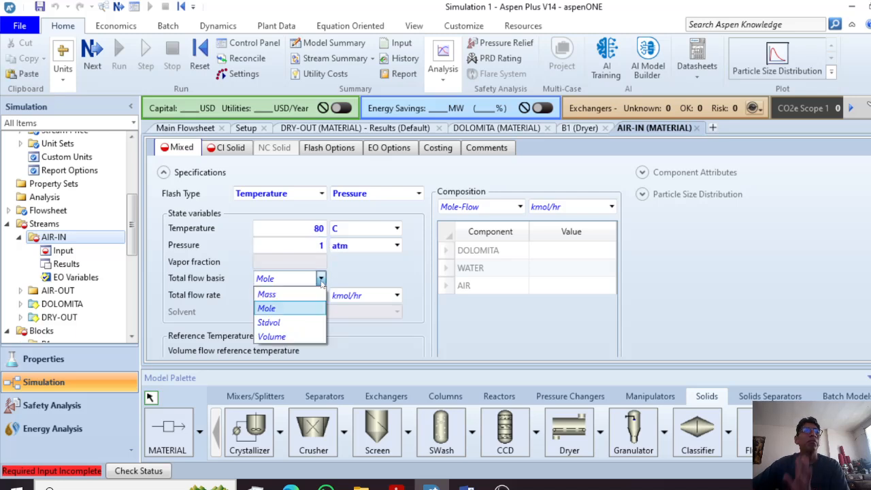
pyautogui.click(303, 294)
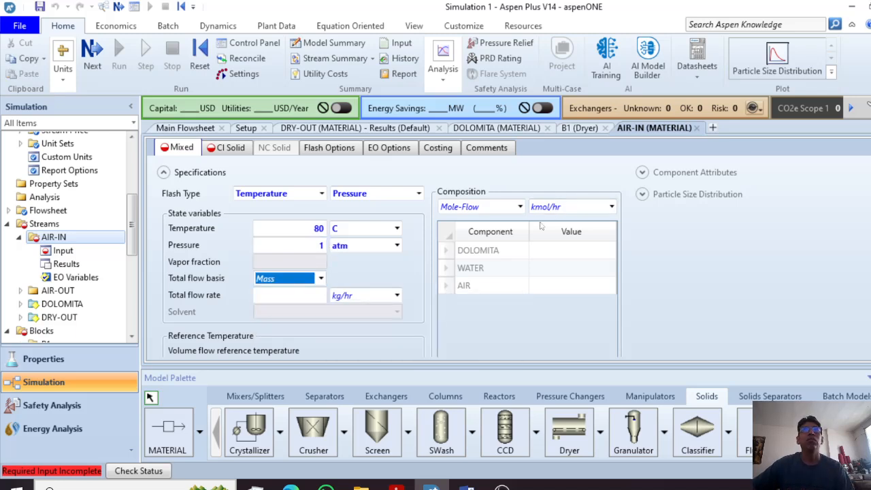
pyautogui.click(580, 287)
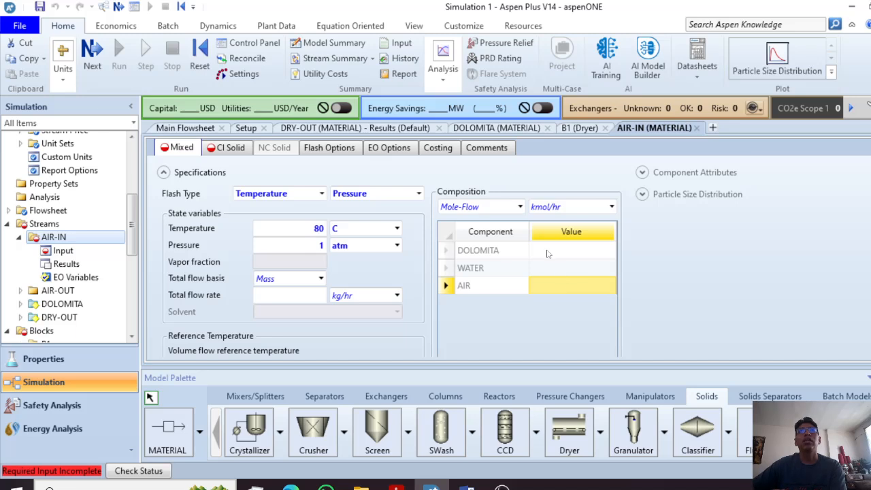
pyautogui.write('1')
pyautogui.press('Return')
pyautogui.click(520, 207)
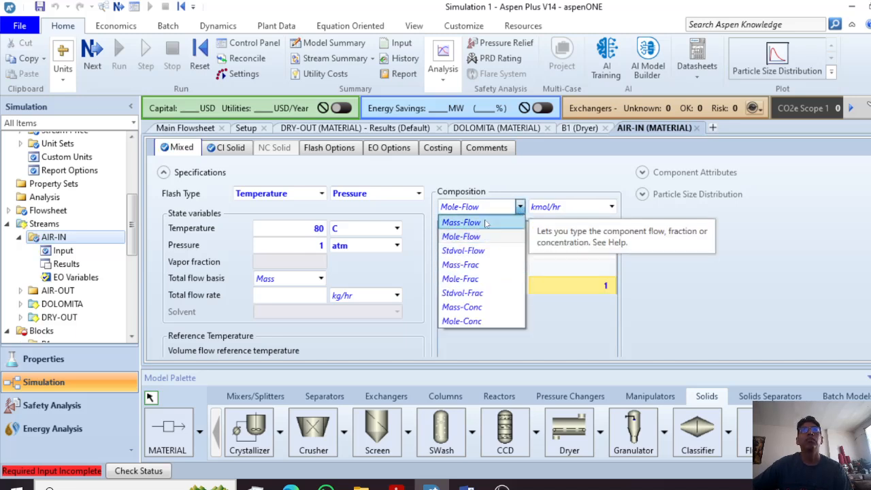
pyautogui.click(453, 265)
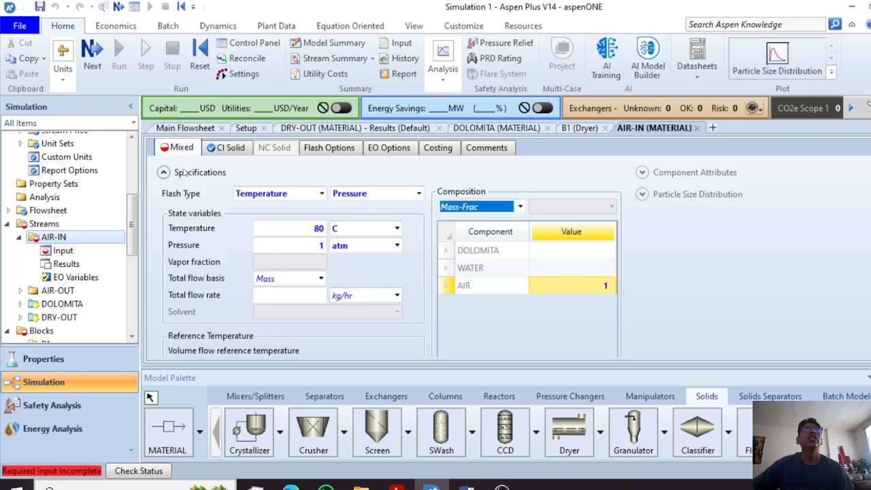
# Review AIR-IN's CI Solid and Mixed specifications, consult the Visio process diagram, and return to the Aspen Plus flowsheet.
pyautogui.click(228, 147)
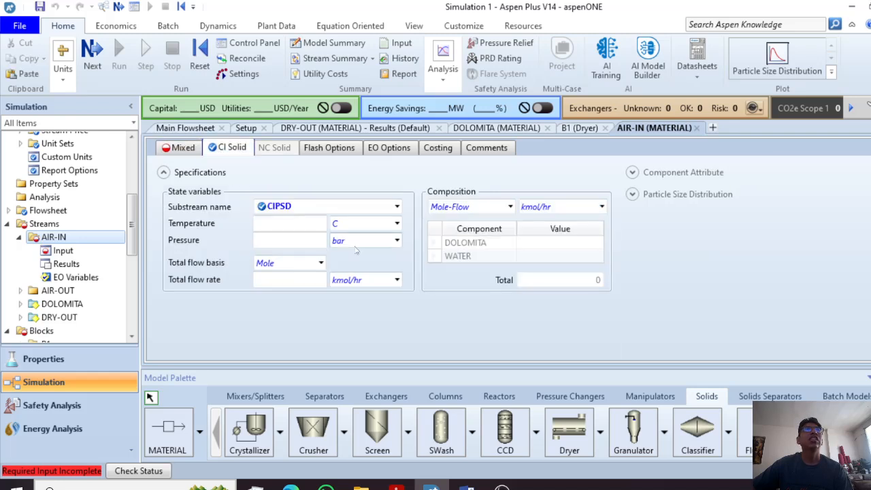
pyautogui.click(180, 147)
pyautogui.click(185, 128)
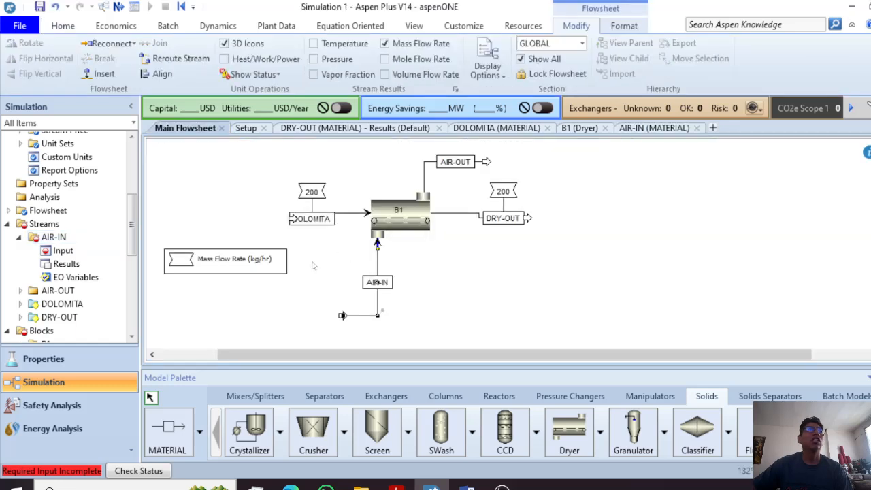
pyautogui.doubleClick(374, 317)
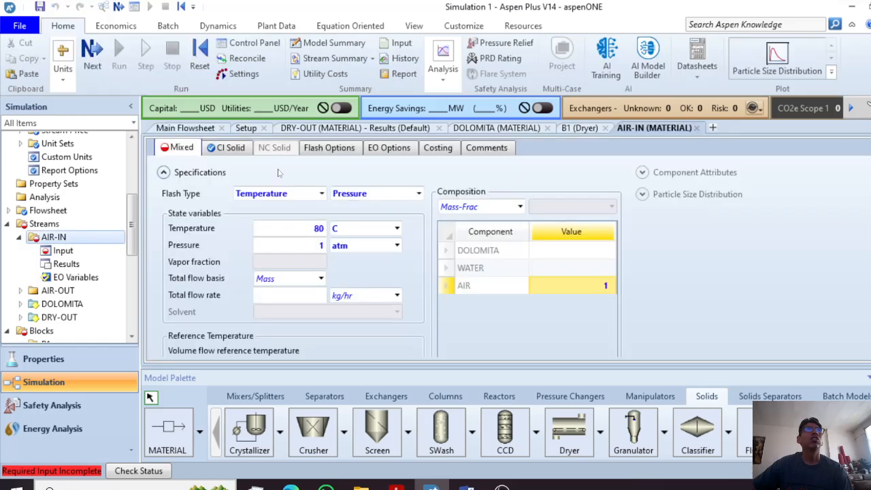
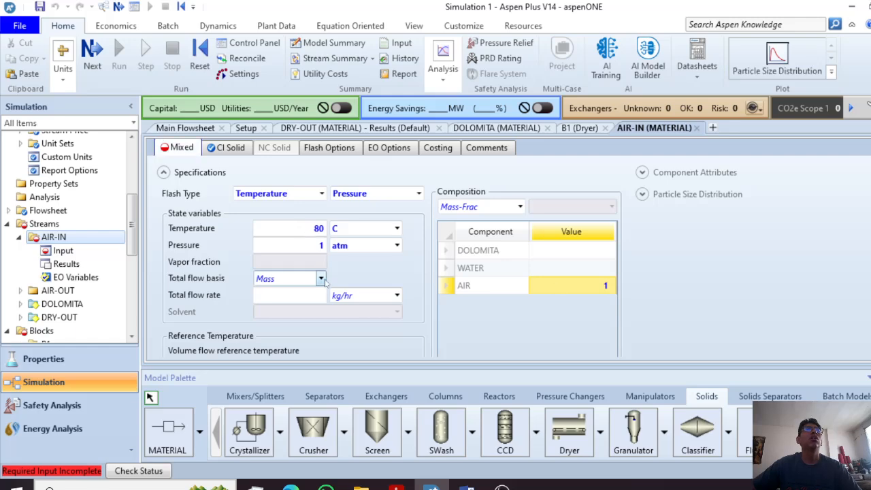
pyautogui.click(197, 128)
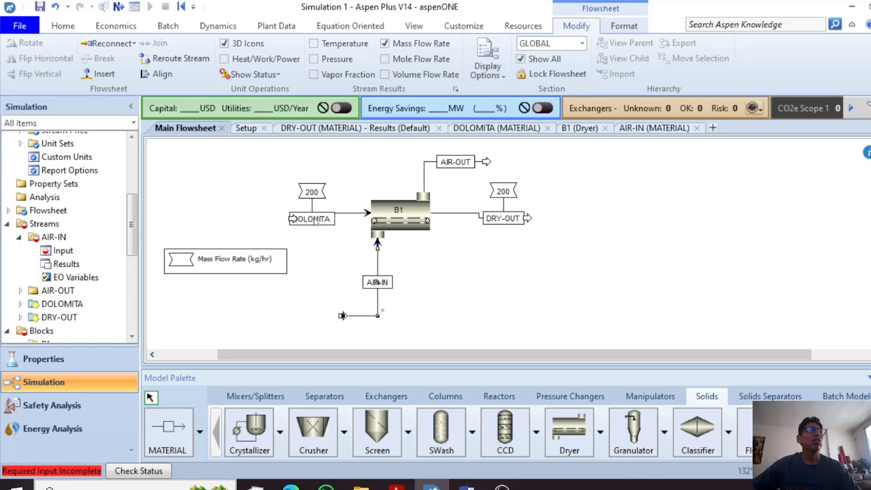
pyautogui.click(466, 485)
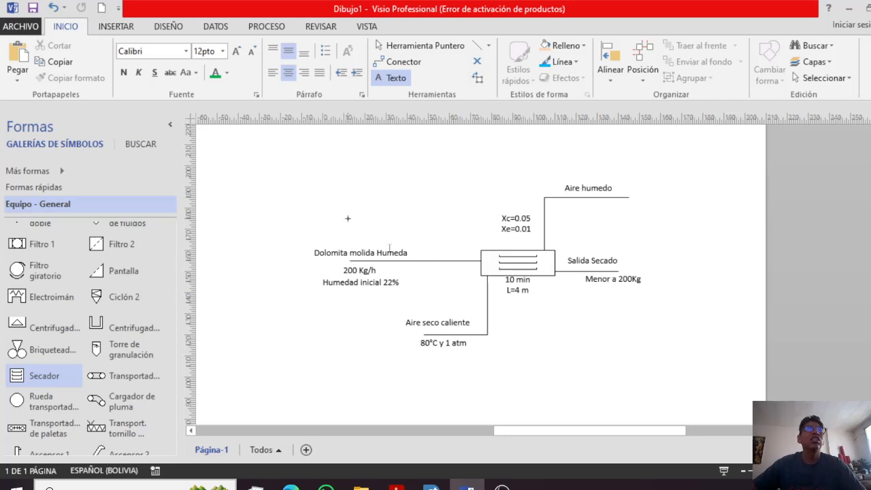
pyautogui.click(848, 7)
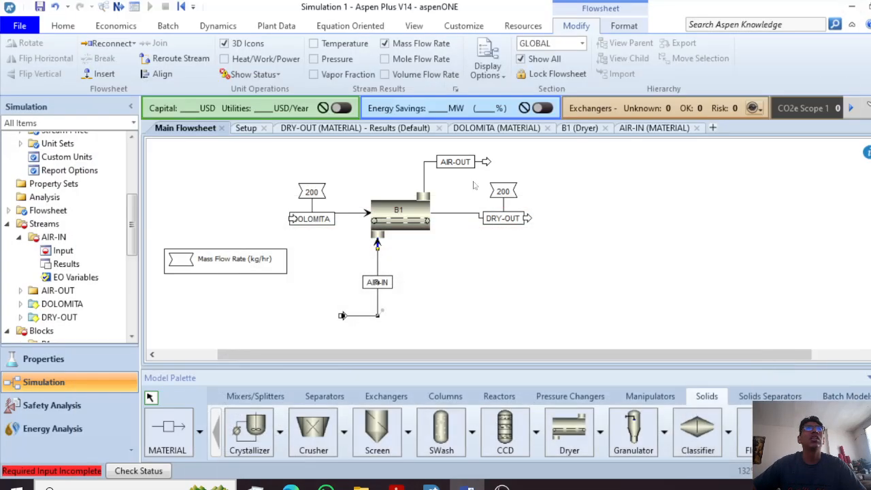
# Set AIR-IN's total mass flow rate to 600 kg/hr and return to the main flowsheet.
pyautogui.doubleClick(378, 294)
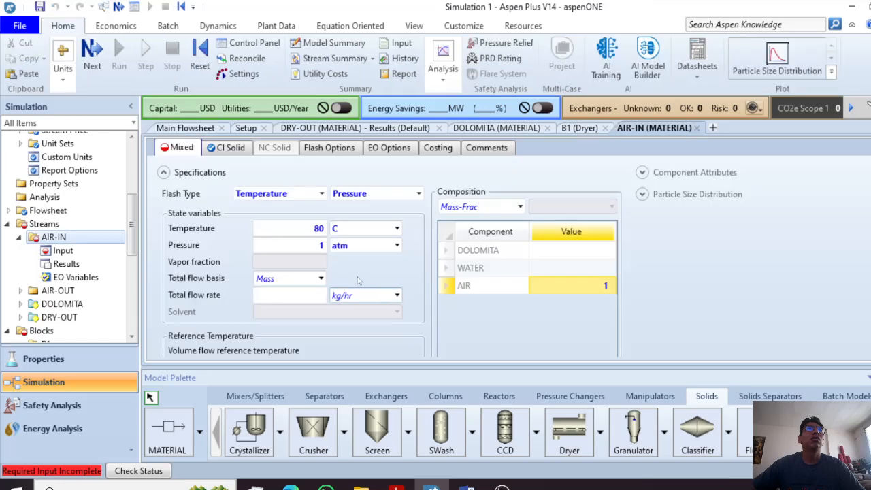
pyautogui.click(292, 294)
pyautogui.write('600')
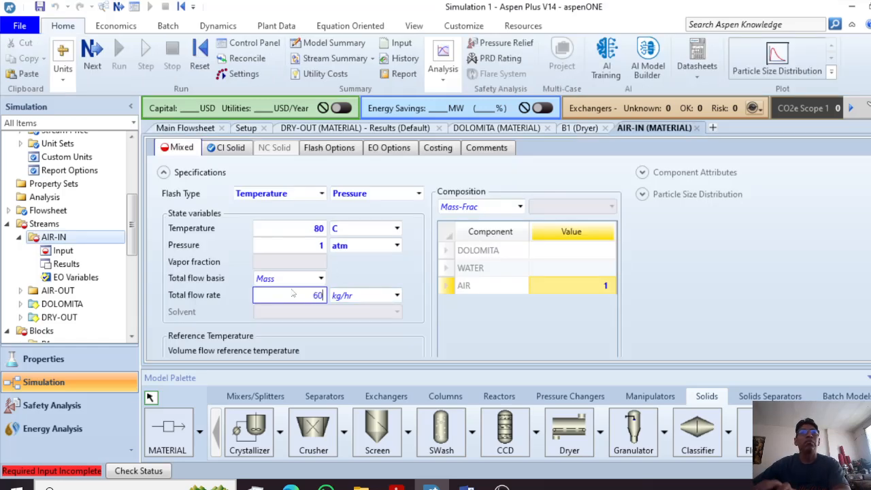
pyautogui.press('Return')
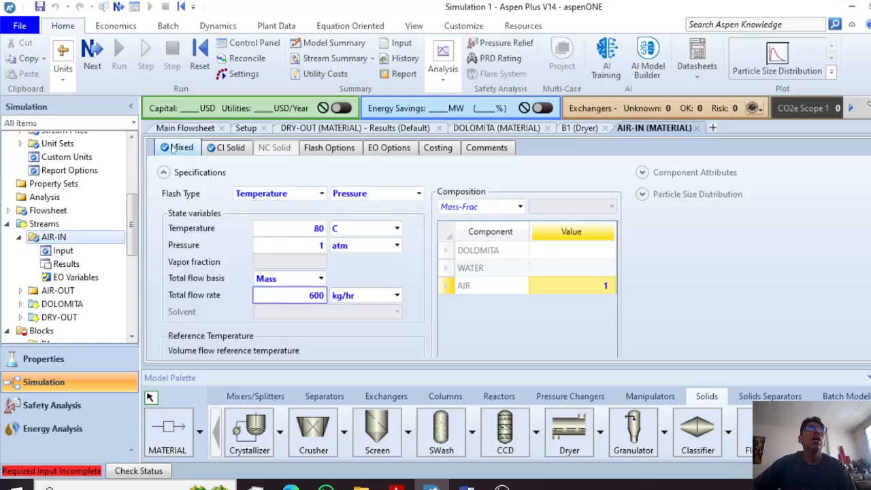
pyautogui.click(185, 128)
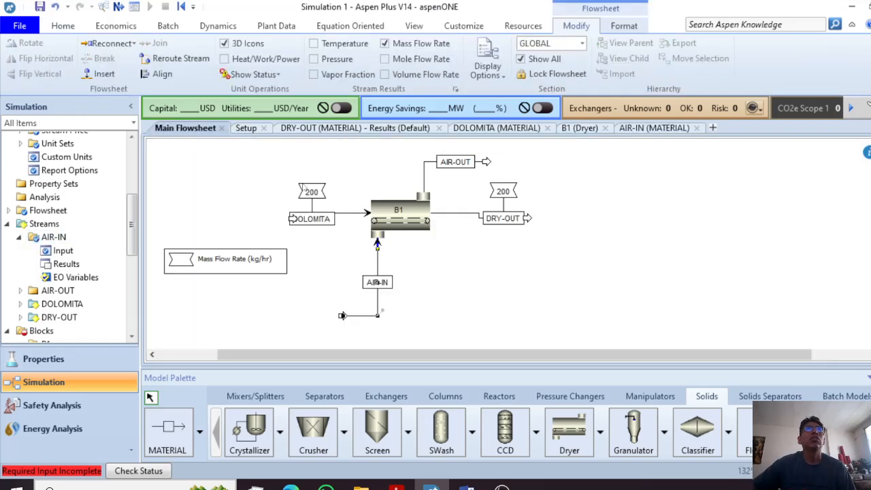
# Review the DOLOMITA stream's CI Solid composition and particle size distribution.
pyautogui.doubleClick(337, 215)
pyautogui.click(229, 146)
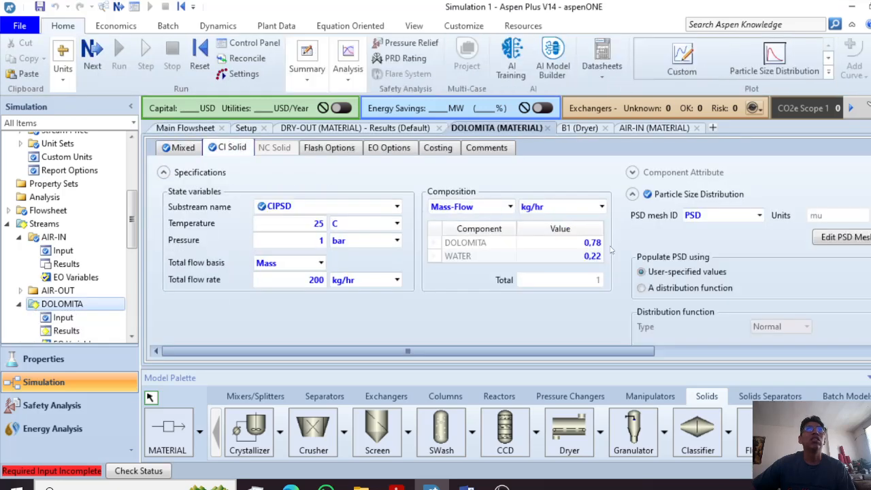
pyautogui.moveTo(563, 349); pyautogui.dragTo(706, 334)
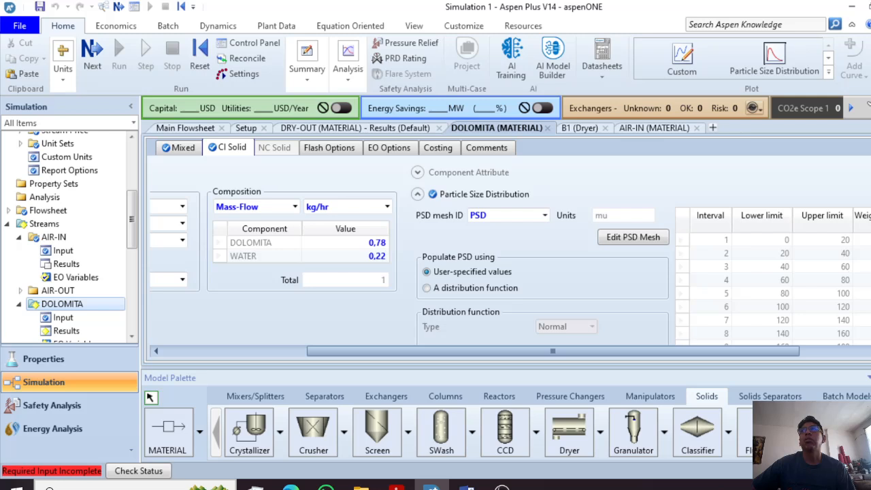
pyautogui.scroll(-1, 680, 272)
pyautogui.moveTo(748, 351); pyautogui.dragTo(817, 351)
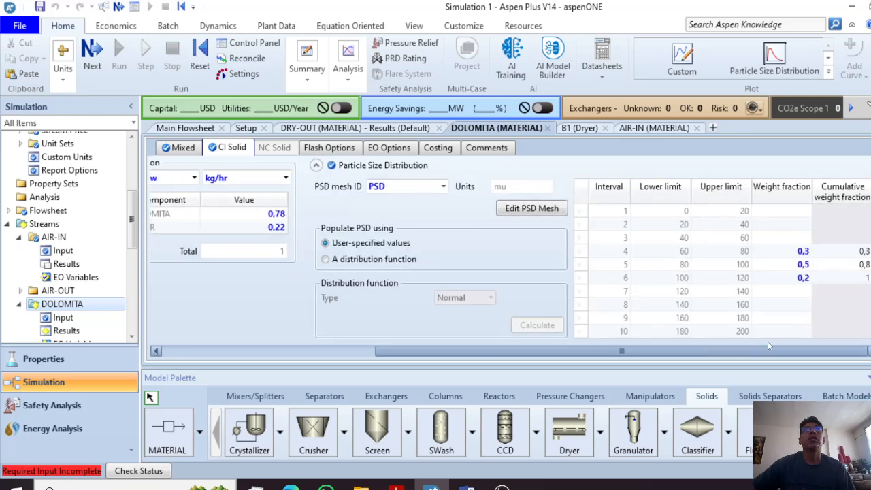
pyautogui.moveTo(722, 354); pyautogui.dragTo(482, 346)
# Review the simulation's global setup settings and return to the main flowsheet.
pyautogui.scroll(4, 77, 144)
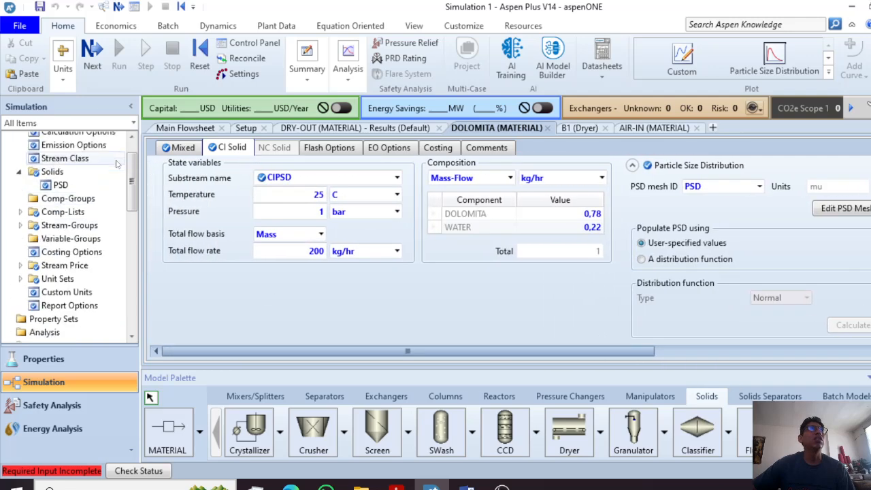
pyautogui.click(76, 140)
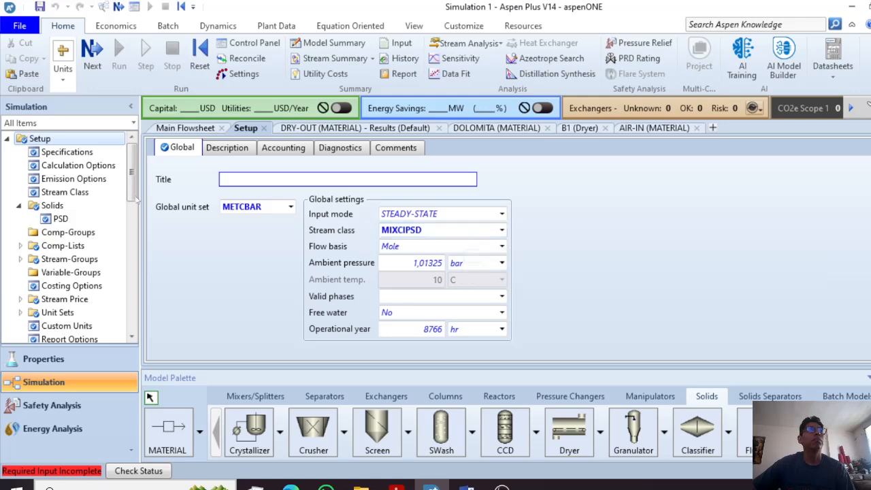
pyautogui.scroll(-3, 109, 286)
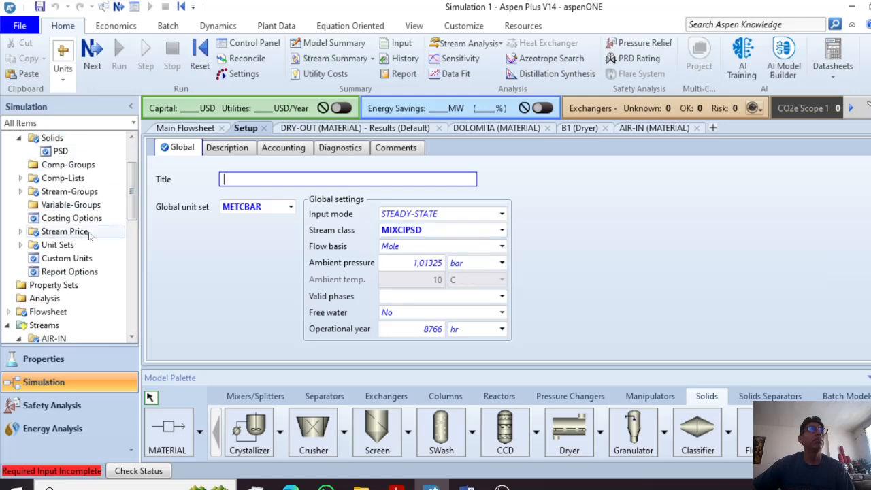
pyautogui.click(194, 127)
# Recheck AIR-IN's Mixed substream specifications and return to the main flowsheet.
pyautogui.doubleClick(400, 216)
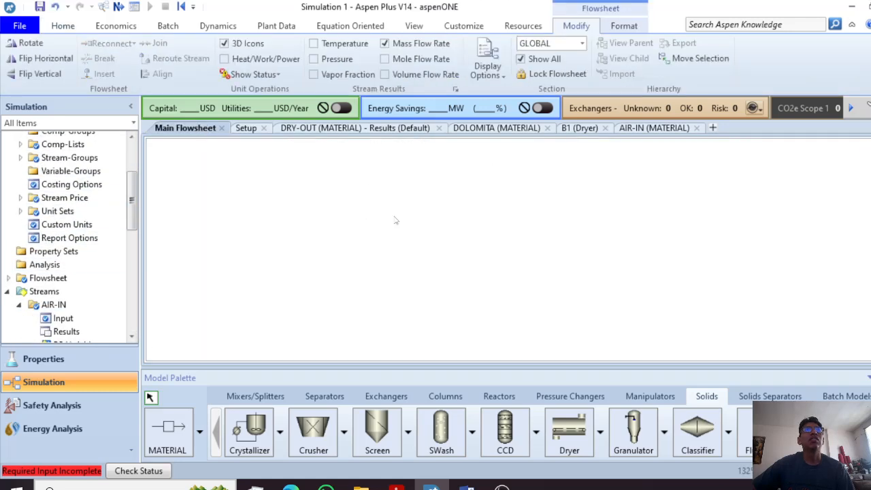
pyautogui.click(194, 129)
pyautogui.doubleClick(378, 307)
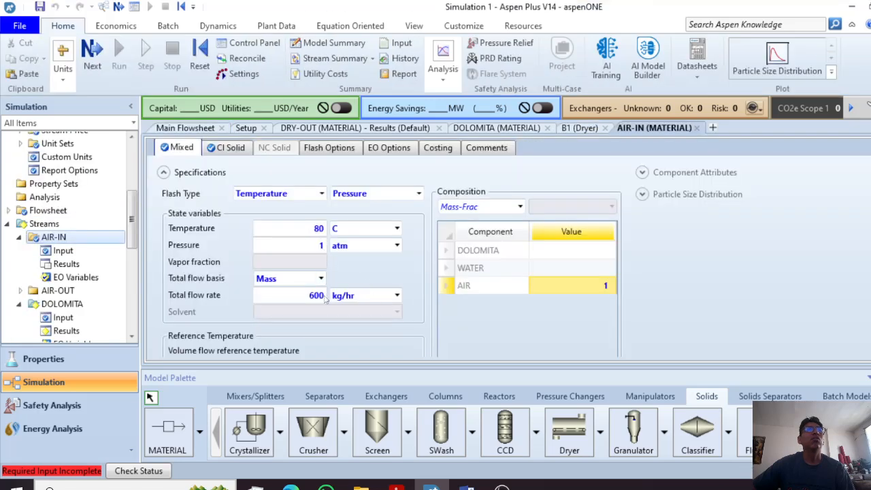
pyautogui.click(193, 127)
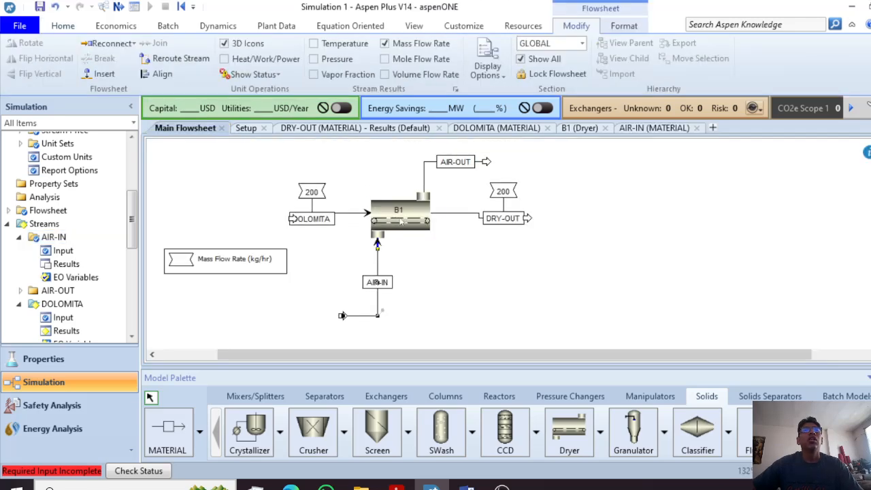
# Open dryer B1's specifications and define its geometry by solids residence time and length.
pyautogui.doubleClick(400, 221)
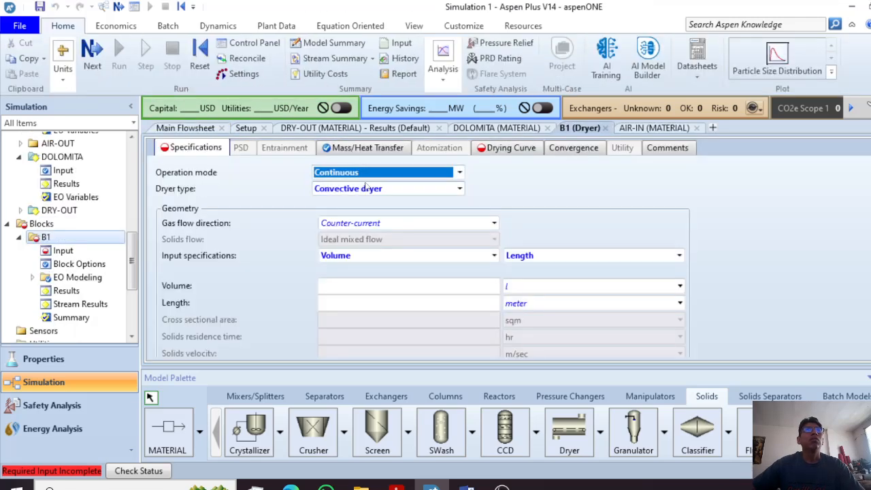
pyautogui.scroll(-2, 368, 184)
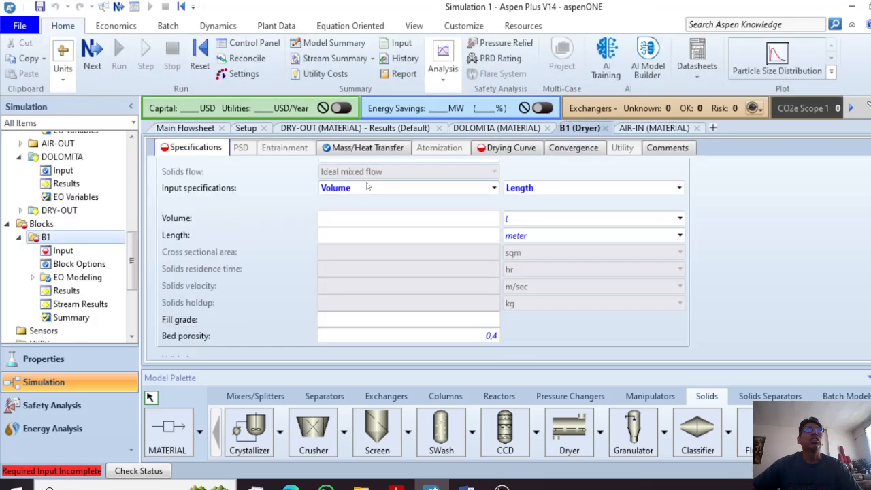
pyautogui.click(376, 220)
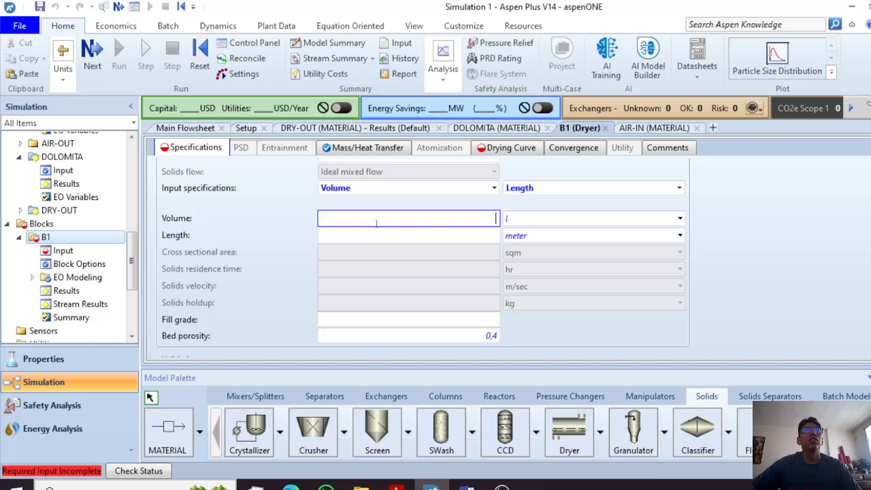
pyautogui.click(494, 188)
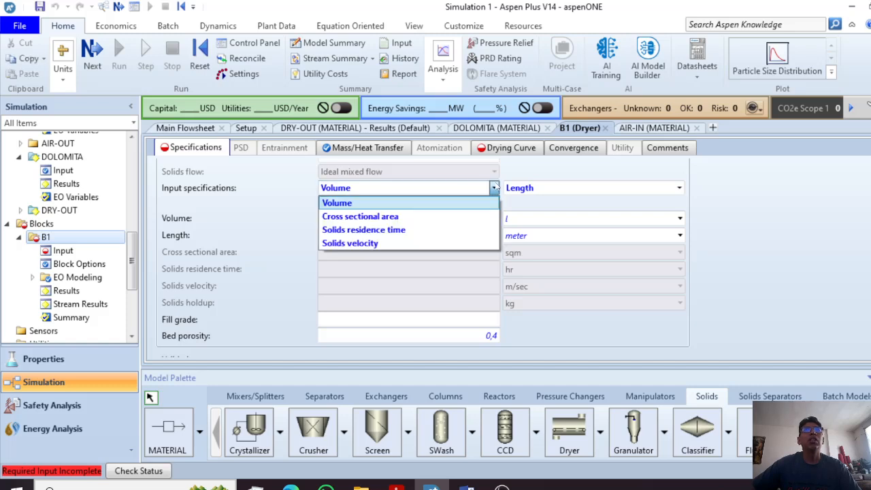
pyautogui.click(477, 232)
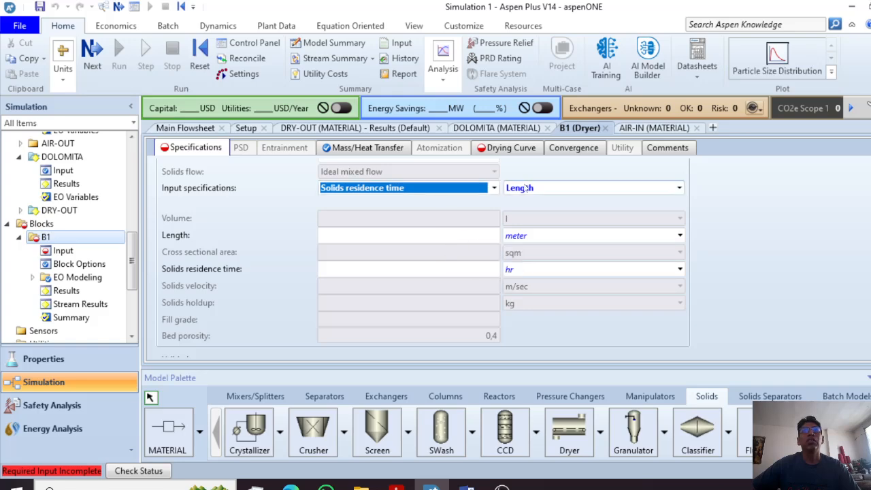
# Check the dryer data in the Visio process diagram, and set B1's length to 4 meter and solids residence time to 10 min.
pyautogui.click(395, 487)
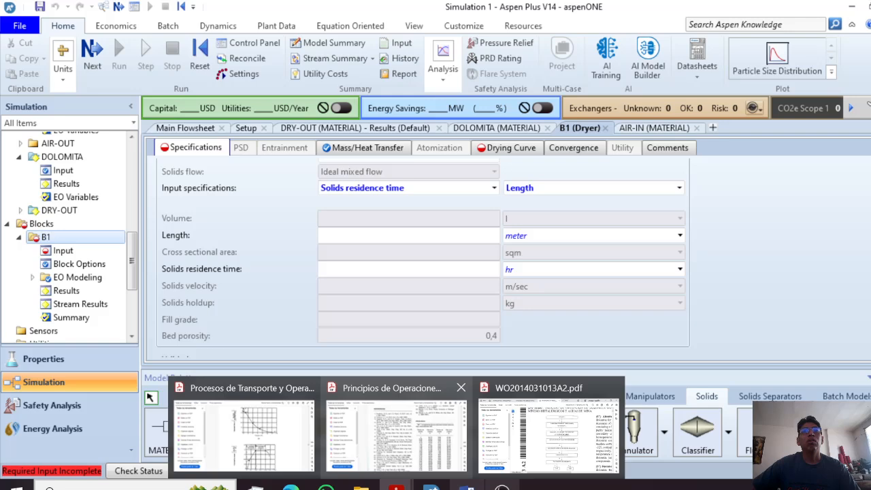
pyautogui.click(466, 487)
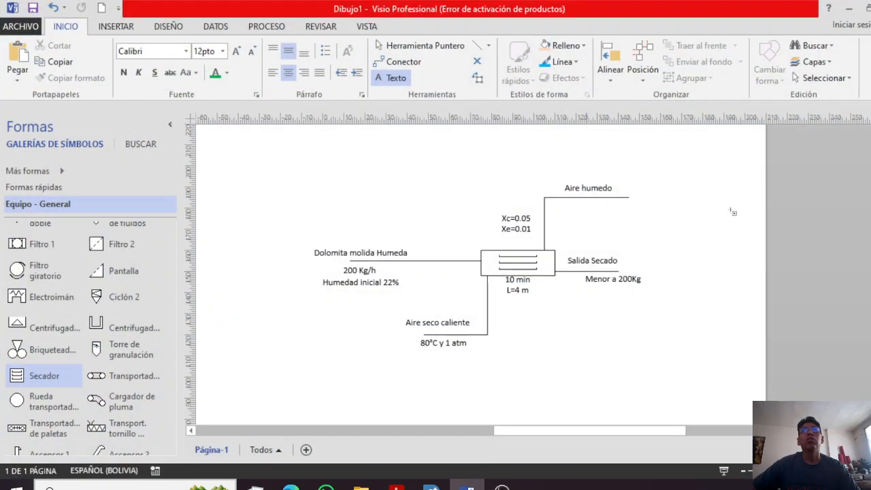
pyautogui.click(846, 8)
pyautogui.click(466, 235)
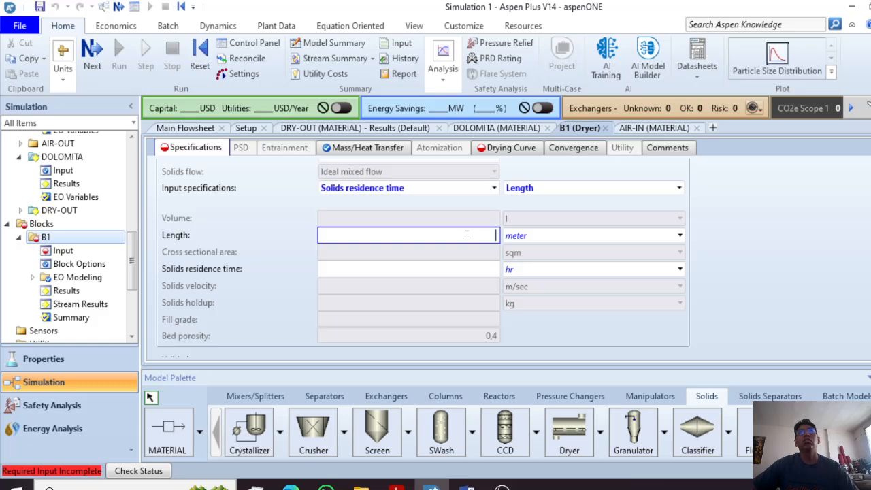
pyautogui.write('4')
pyautogui.click(460, 268)
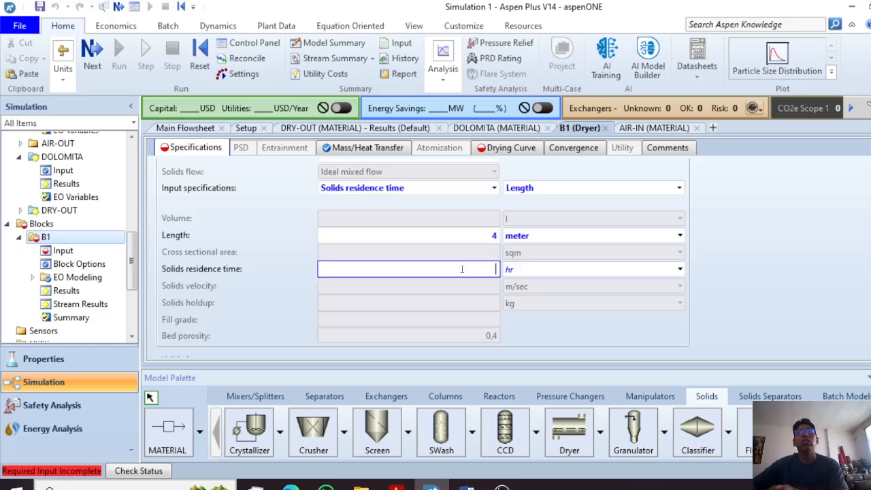
pyautogui.write('10')
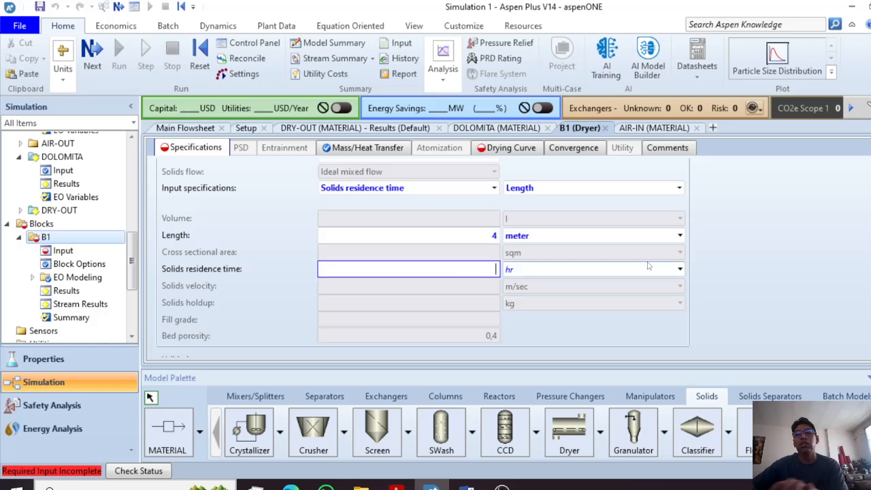
pyautogui.click(679, 269)
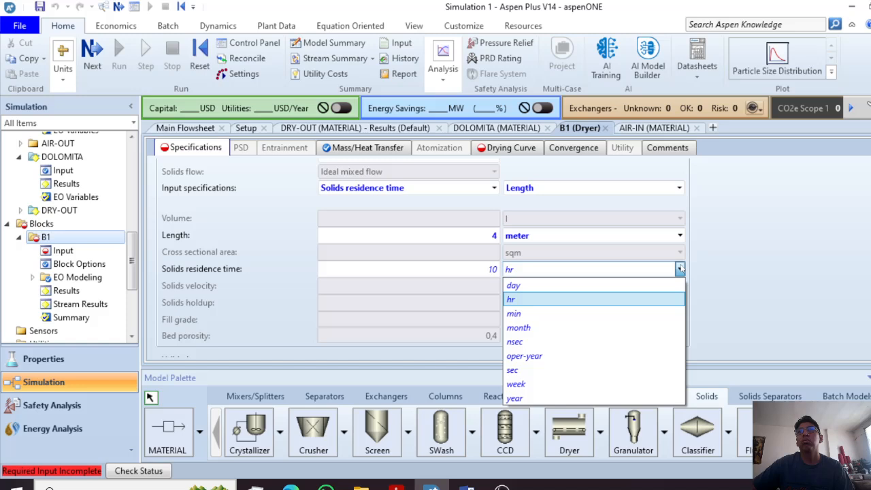
pyautogui.click(638, 311)
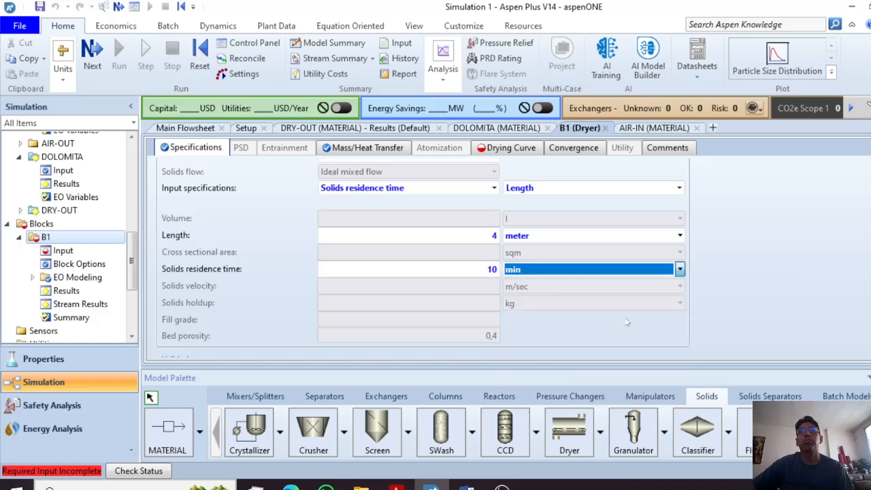
pyautogui.click(594, 333)
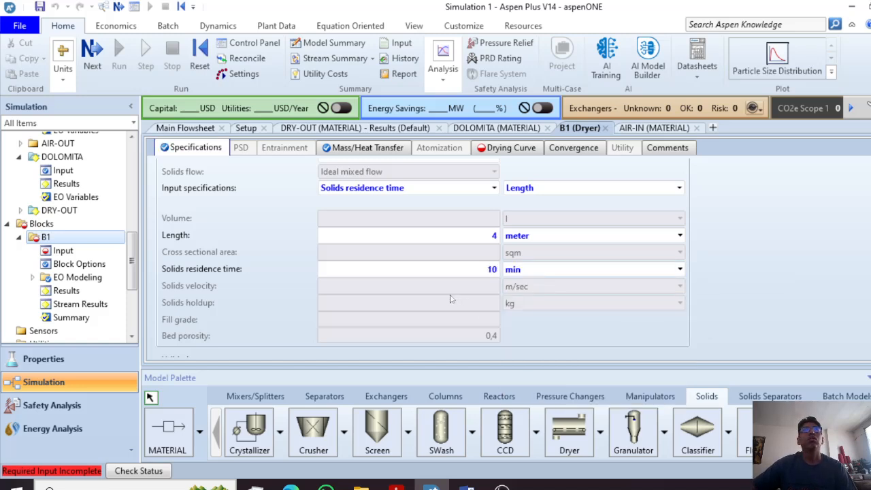
# Examine the gas flow direction options available for dryer B1, leaving Counter-current selected.
pyautogui.scroll(-1, 450, 298)
pyautogui.scroll(2, 405, 287)
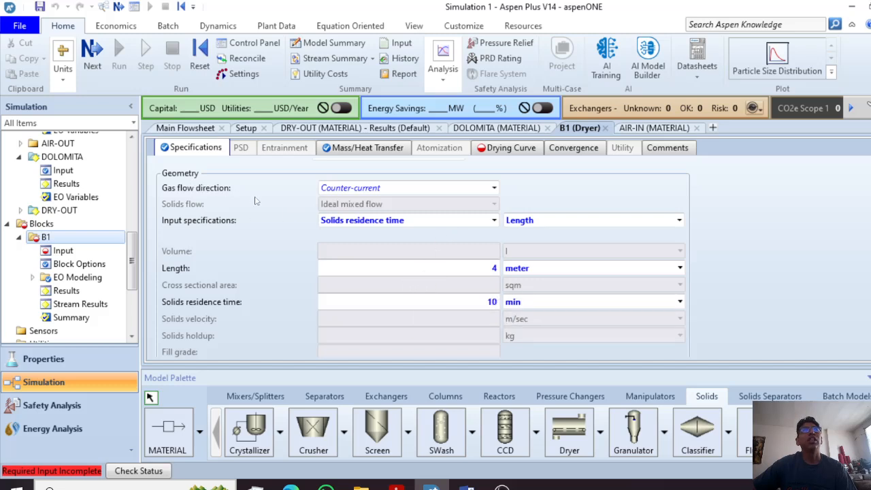
pyautogui.click(494, 190)
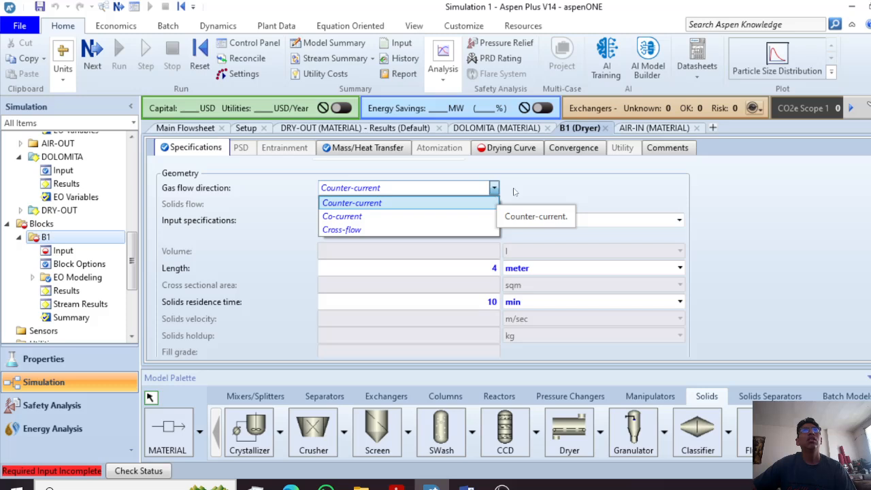
pyautogui.click(514, 193)
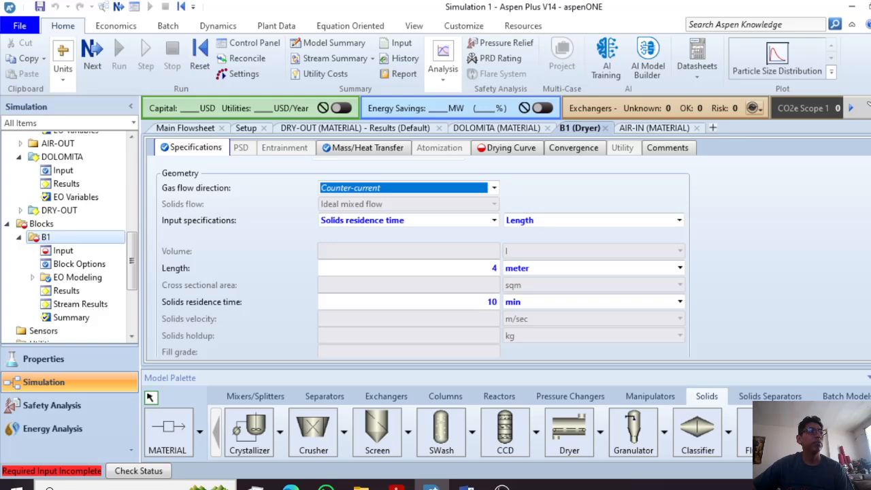
# Switch to Paint and sketch a long rectangular dryer outline with the pencil tool.
pyautogui.click(502, 484)
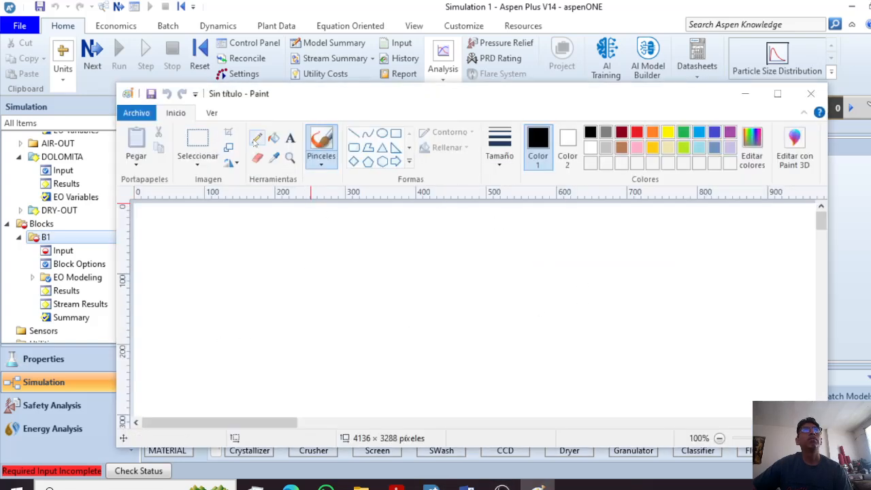
pyautogui.click(257, 138)
pyautogui.moveTo(249, 295); pyautogui.dragTo(497, 292)
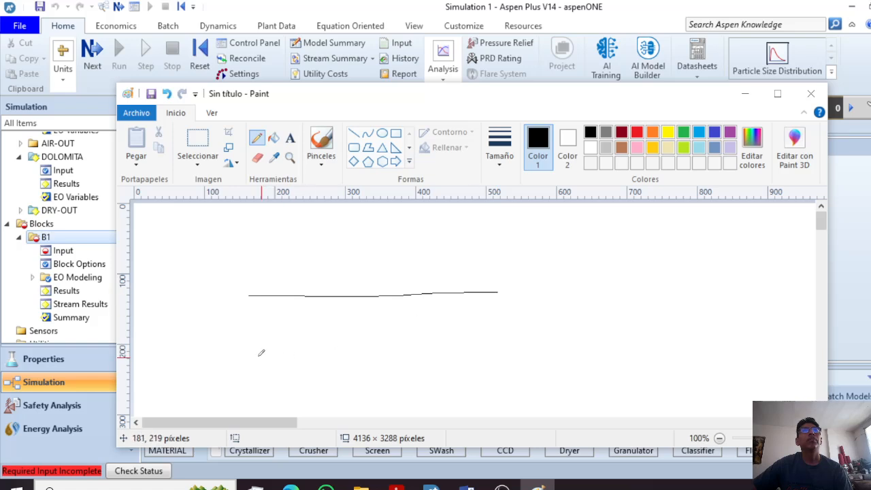
pyautogui.moveTo(237, 350)
pyautogui.mouseDown()
pyautogui.moveTo(493, 349)
pyautogui.moveTo(505, 343)
pyautogui.moveTo(501, 299)
pyautogui.mouseUp()
pyautogui.moveTo(256, 314); pyautogui.dragTo(254, 298)
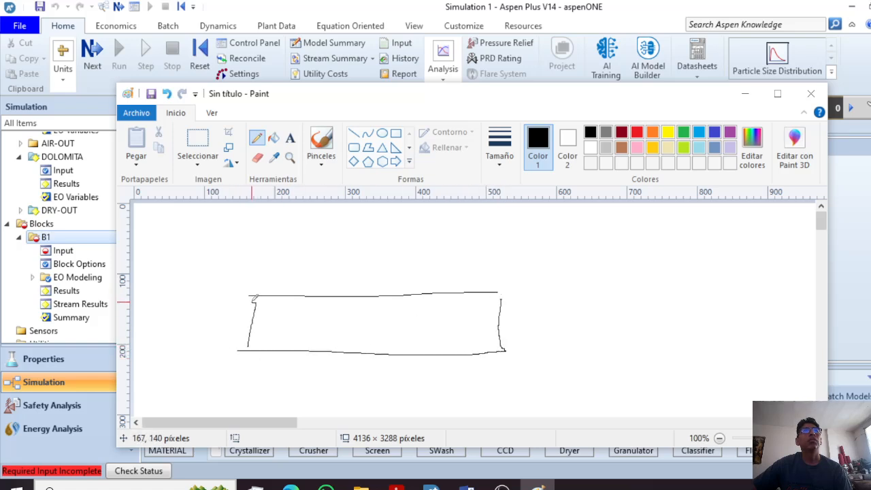
# Illustrate counter-current flow with a solids arrow along the dryer and an opposing air-inlet arrow labelled AIR.
pyautogui.moveTo(263, 339)
pyautogui.mouseDown()
pyautogui.moveTo(449, 336)
pyautogui.moveTo(443, 347)
pyautogui.mouseUp()
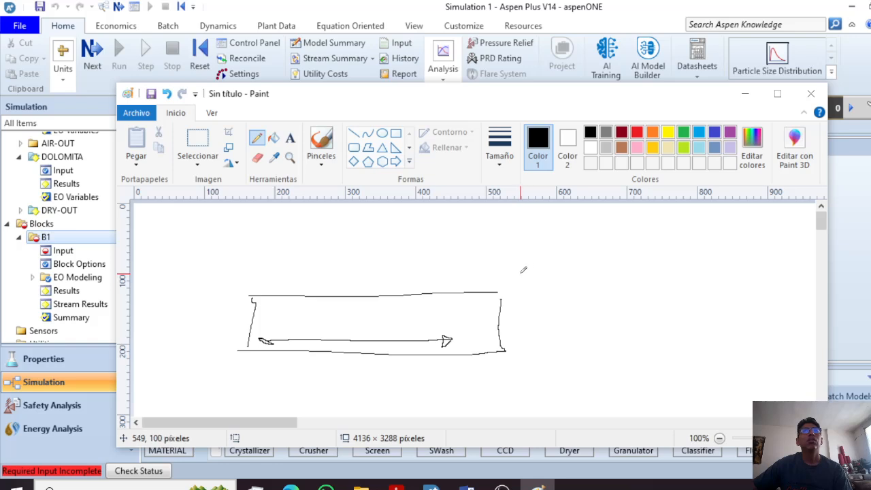
pyautogui.moveTo(521, 268)
pyautogui.mouseDown()
pyautogui.moveTo(484, 267)
pyautogui.moveTo(478, 299)
pyautogui.moveTo(434, 307)
pyautogui.mouseUp()
pyautogui.moveTo(510, 259)
pyautogui.mouseDown()
pyautogui.moveTo(535, 265)
pyautogui.moveTo(538, 251)
pyautogui.moveTo(548, 268)
pyautogui.moveTo(569, 240)
pyautogui.moveTo(564, 259)
pyautogui.moveTo(582, 269)
pyautogui.mouseUp()
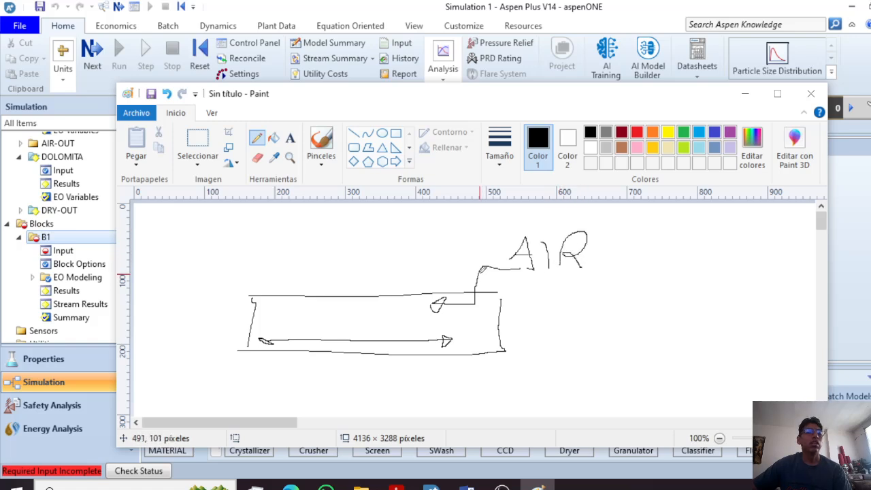
# Undo the counter-current air arrow, AIR label and solids arrow, and redraw the solids line along the dryer's length.
pyautogui.hotkey('ctrl', 'z')
pyautogui.hotkey('ctrl', 'z')
pyautogui.hotkey('ctrl', 'z')
pyautogui.hotkey('ctrl', 'z')
pyautogui.hotkey('ctrl', 'z')
pyautogui.hotkey('ctrl', 'z')
pyautogui.hotkey('ctrl', 'z')
pyautogui.hotkey('ctrl', 'z')
pyautogui.hotkey('ctrl', 'z')
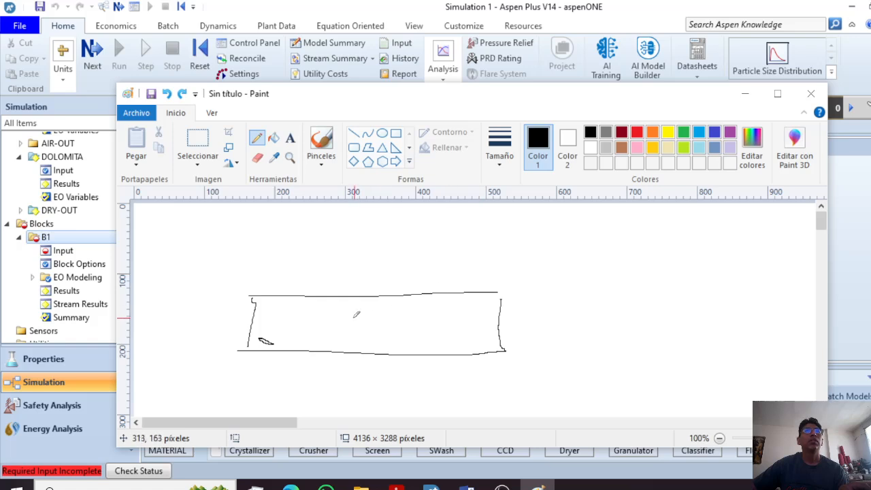
pyautogui.moveTo(265, 341); pyautogui.dragTo(492, 333)
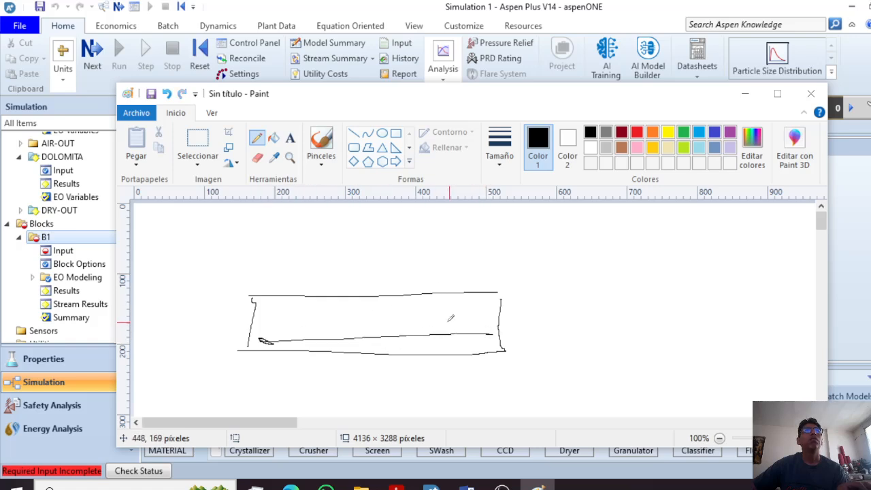
# Illustrate co-current flow with an air-inlet arrow labelled AIR and a solids arrowhead, and undo these strokes.
pyautogui.moveTo(205, 269)
pyautogui.mouseDown()
pyautogui.moveTo(307, 269)
pyautogui.moveTo(306, 305)
pyautogui.moveTo(340, 307)
pyautogui.moveTo(330, 308)
pyautogui.mouseUp()
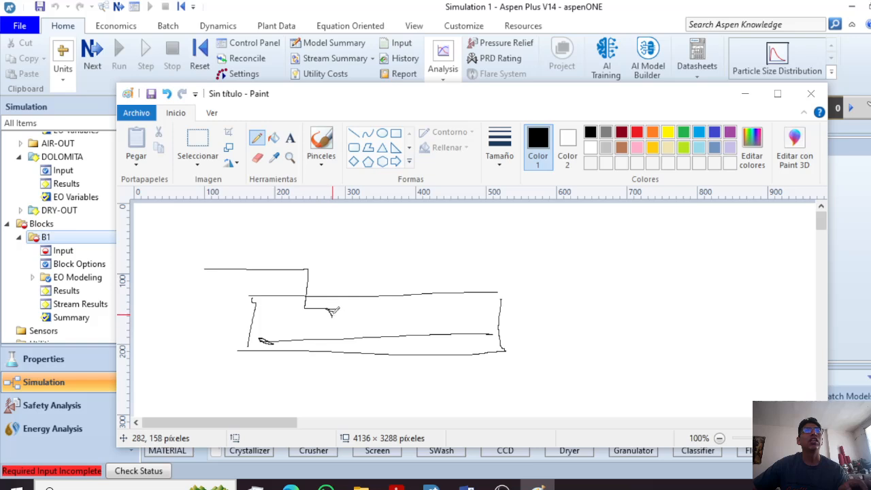
pyautogui.moveTo(468, 344); pyautogui.dragTo(490, 334)
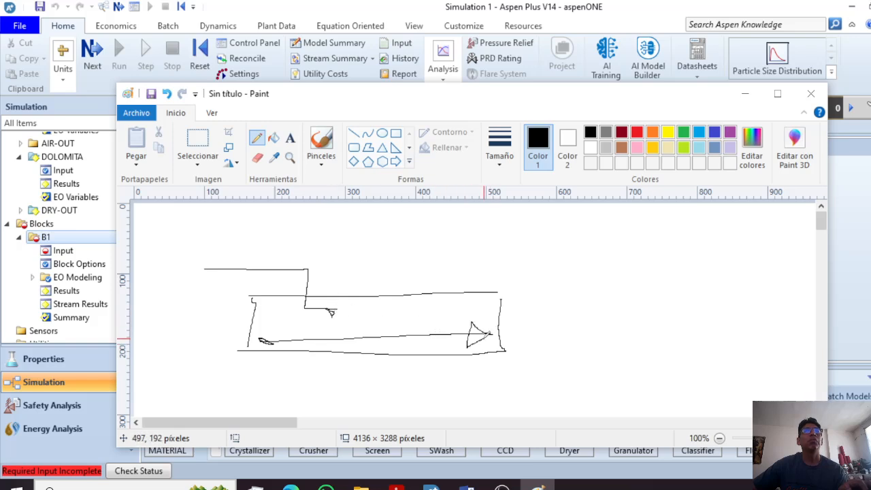
pyautogui.moveTo(238, 261)
pyautogui.mouseDown()
pyautogui.moveTo(262, 271)
pyautogui.moveTo(265, 257)
pyautogui.moveTo(287, 265)
pyautogui.moveTo(321, 236)
pyautogui.moveTo(325, 272)
pyautogui.mouseUp()
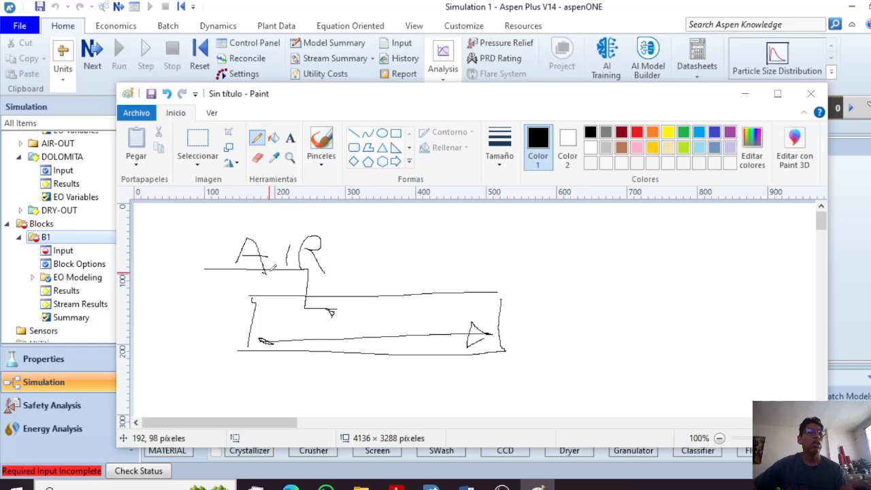
pyautogui.hotkey('ctrl', 'z')
pyautogui.hotkey('ctrl', 'z')
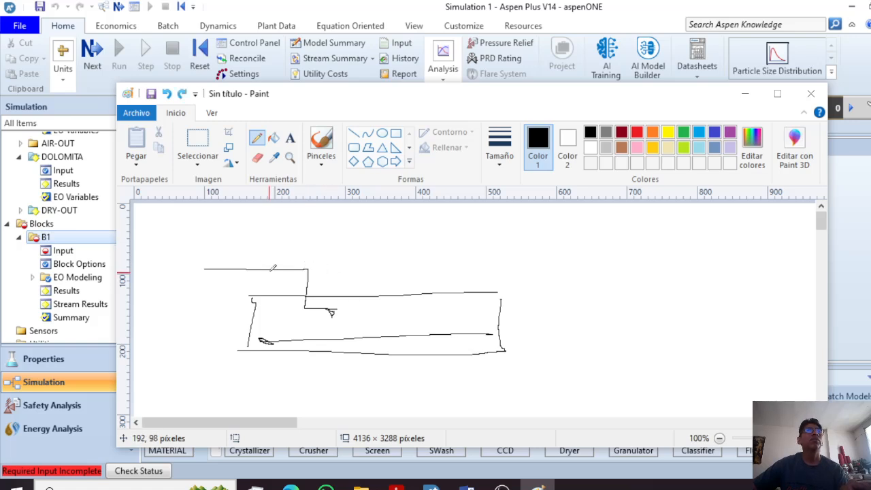
pyautogui.hotkey('ctrl', 'z')
# Illustrate cross-flow with a solids arrowhead and a downward arrow labelled AIR above the dryer, and return to Aspen Plus.
pyautogui.moveTo(488, 335); pyautogui.dragTo(453, 310)
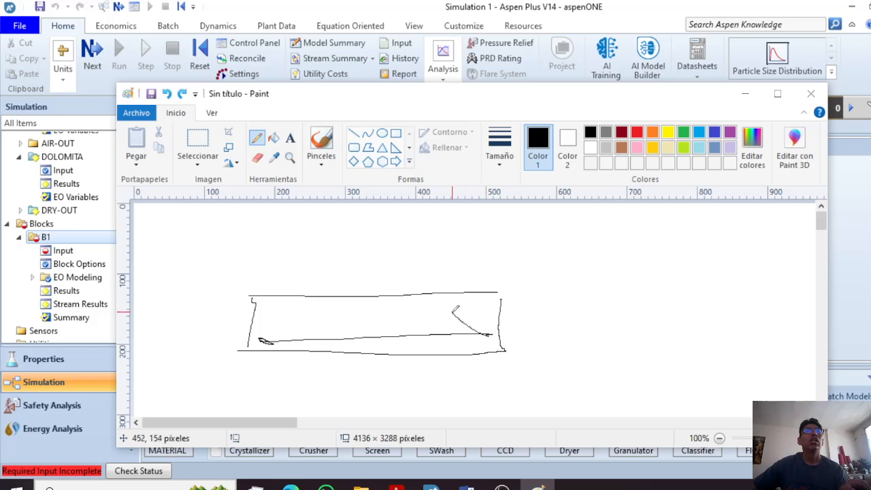
pyautogui.moveTo(458, 344); pyautogui.dragTo(491, 334)
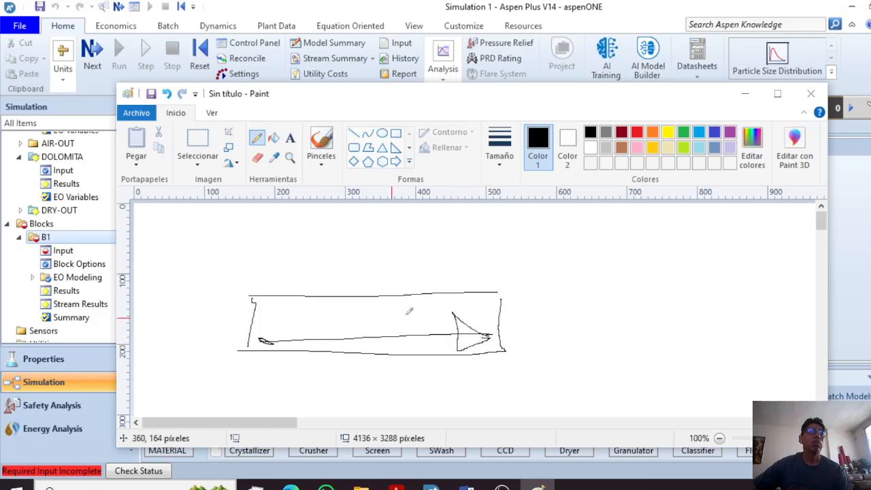
pyautogui.moveTo(370, 270)
pyautogui.mouseDown()
pyautogui.moveTo(368, 286)
pyautogui.moveTo(351, 276)
pyautogui.moveTo(384, 277)
pyautogui.moveTo(372, 286)
pyautogui.mouseUp()
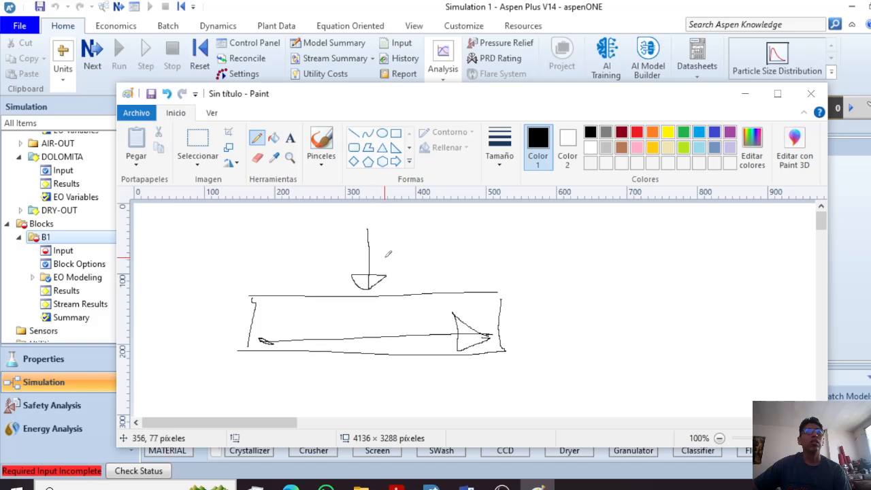
pyautogui.moveTo(384, 257)
pyautogui.mouseDown()
pyautogui.moveTo(393, 237)
pyautogui.moveTo(407, 257)
pyautogui.moveTo(426, 262)
pyautogui.moveTo(455, 239)
pyautogui.moveTo(447, 246)
pyautogui.moveTo(480, 268)
pyautogui.mouseUp()
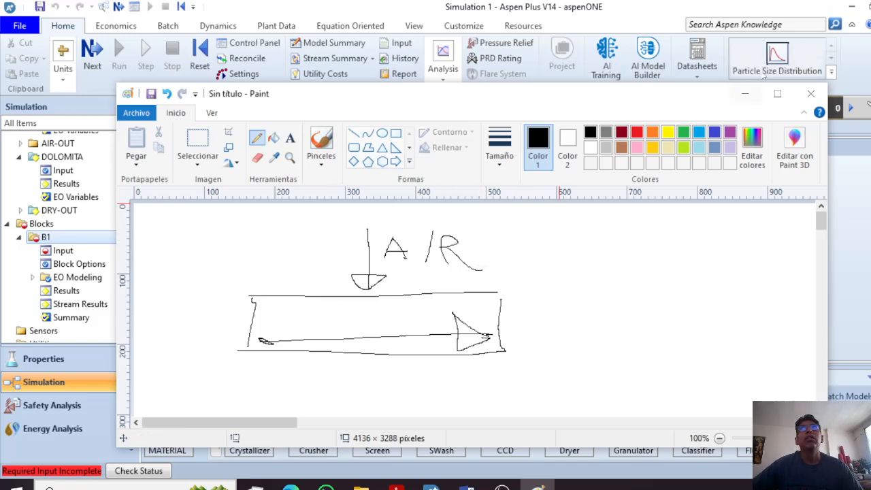
pyautogui.click(745, 93)
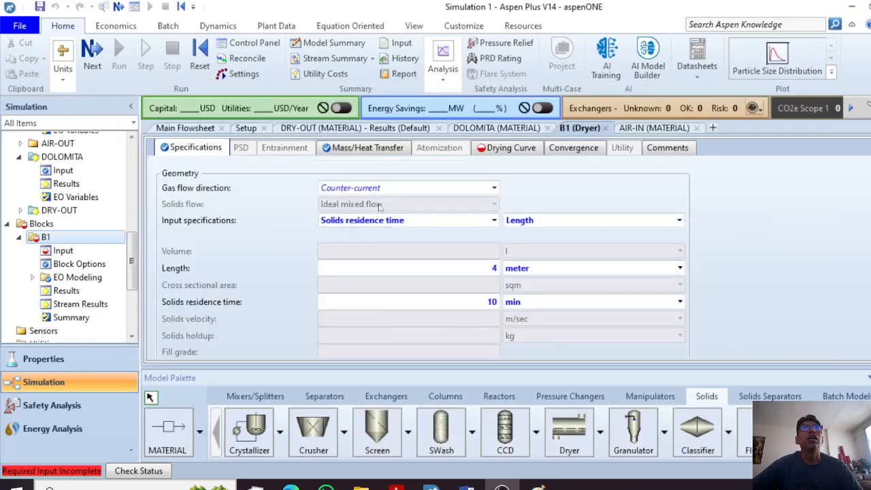
# Recheck B1's gas flow direction choices, keeping Counter-current, and review the remaining geometry and valid phases settings.
pyautogui.click(495, 188)
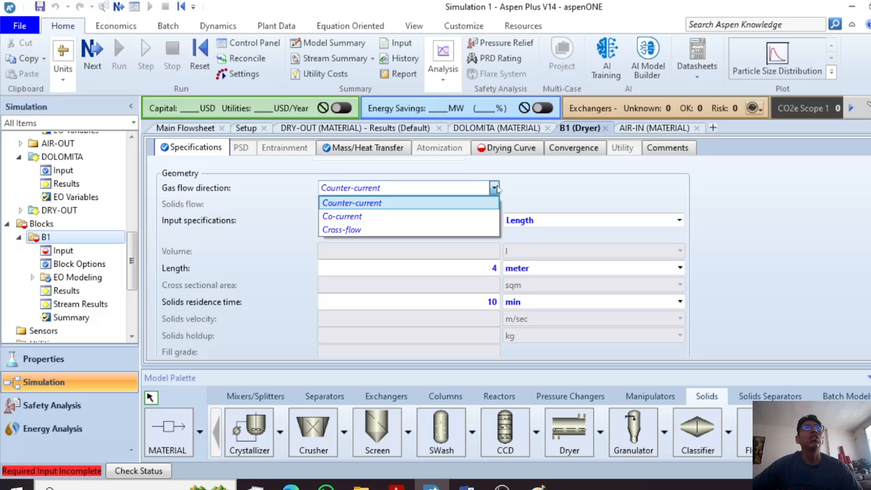
pyautogui.click(496, 189)
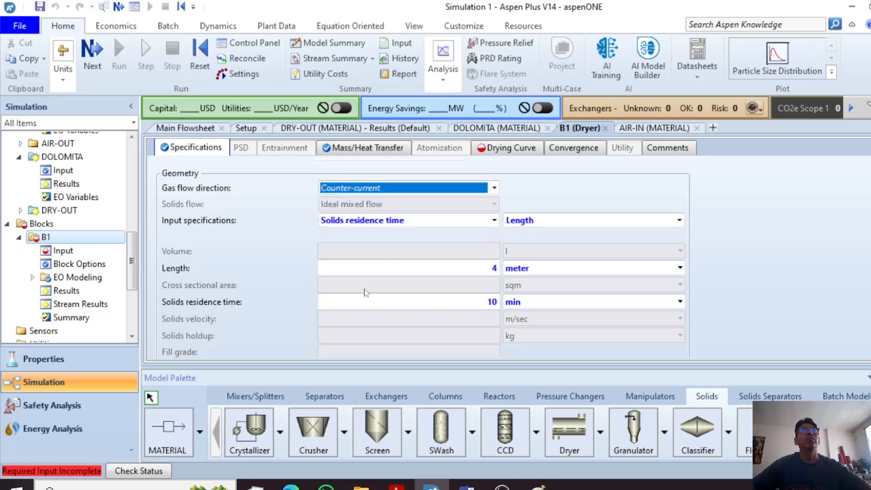
pyautogui.scroll(-1, 365, 293)
pyautogui.scroll(-1, 365, 293)
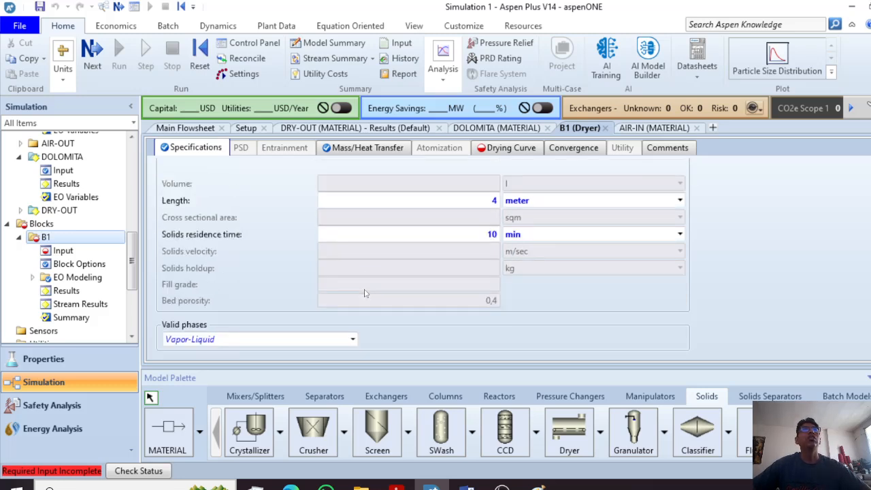
# Try Volume as B1's first geometry input specification and restore Solids residence time.
pyautogui.scroll(1, 364, 293)
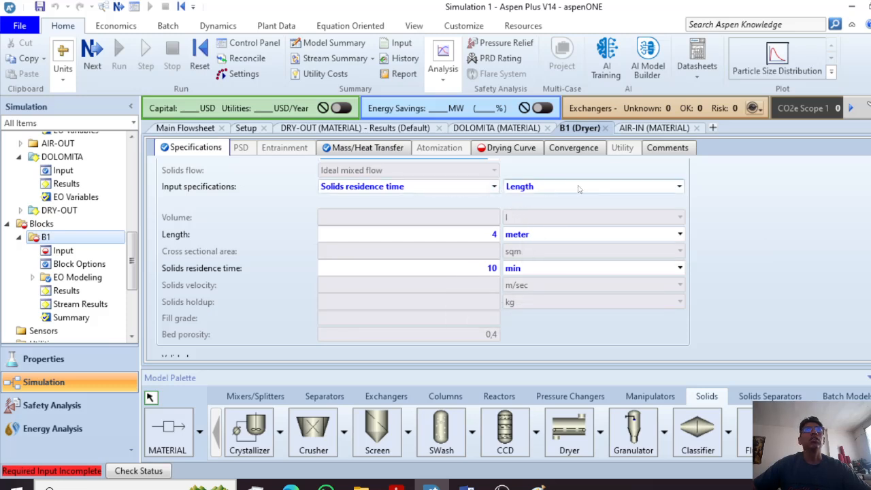
pyautogui.click(463, 186)
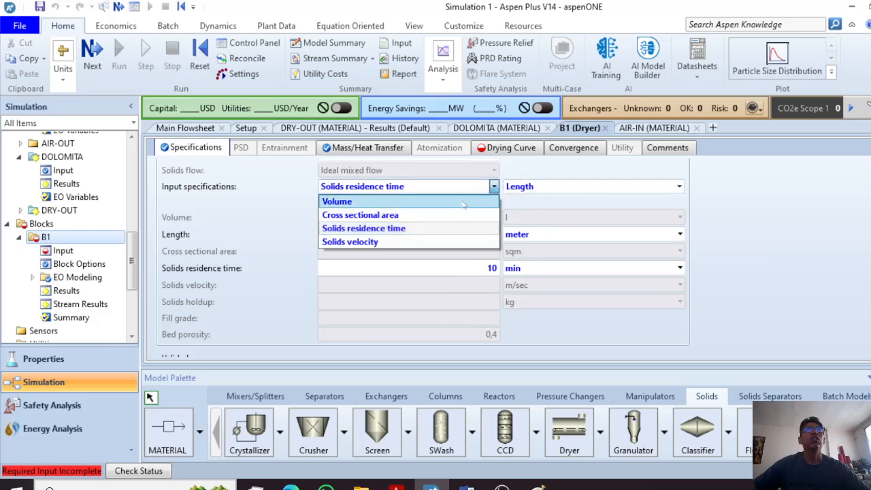
pyautogui.click(462, 202)
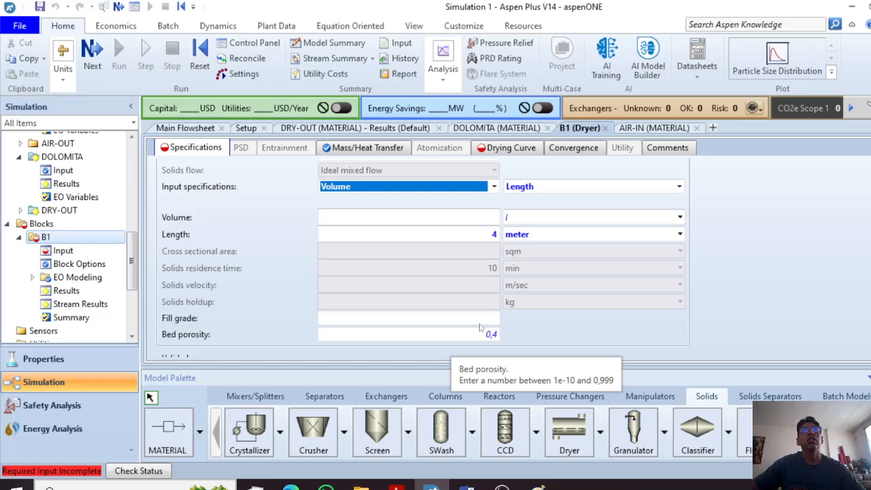
pyautogui.click(494, 185)
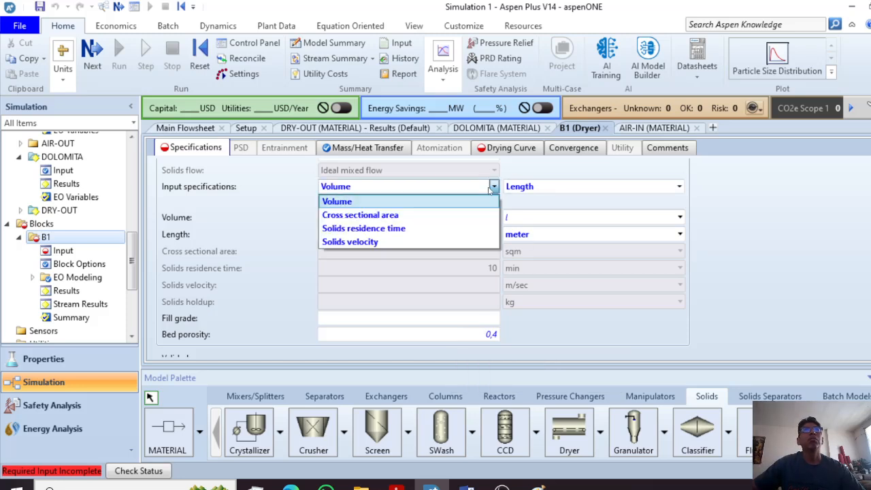
pyautogui.click(469, 224)
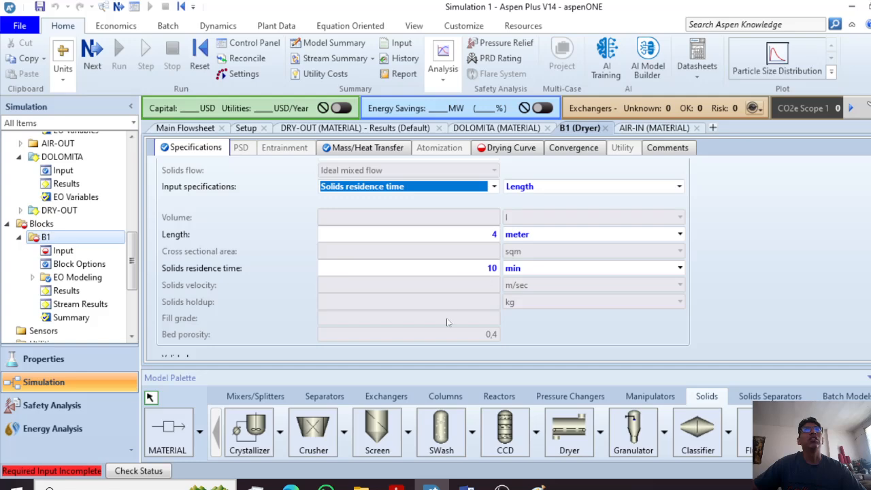
# Review dryer B1 and its streams on the main flowsheet, and open B1's drying curve settings.
pyautogui.scroll(3, 447, 322)
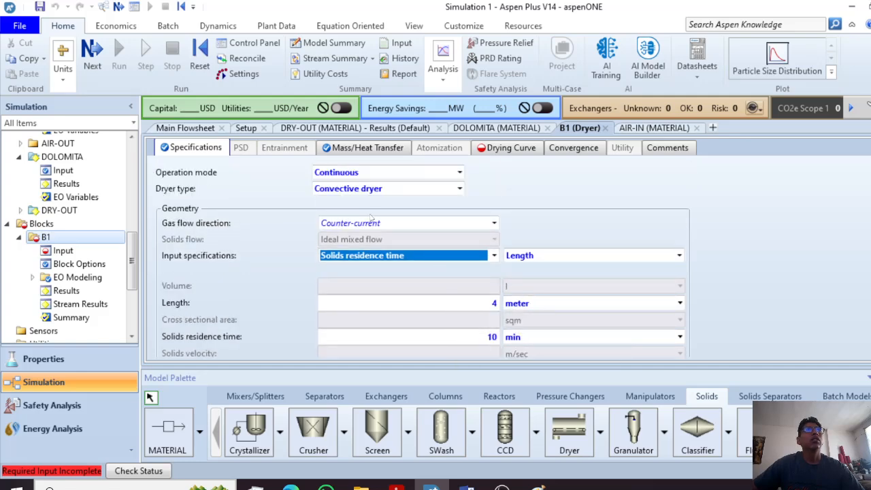
pyautogui.click(185, 127)
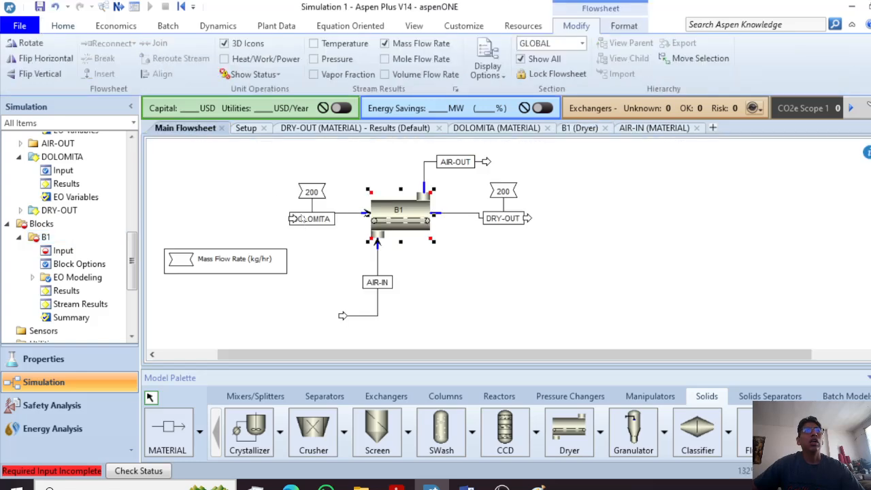
pyautogui.doubleClick(412, 225)
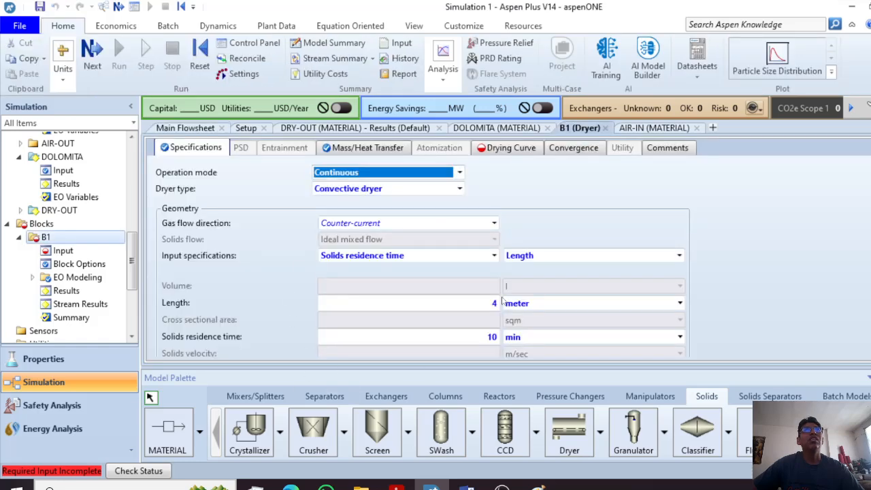
pyautogui.click(530, 149)
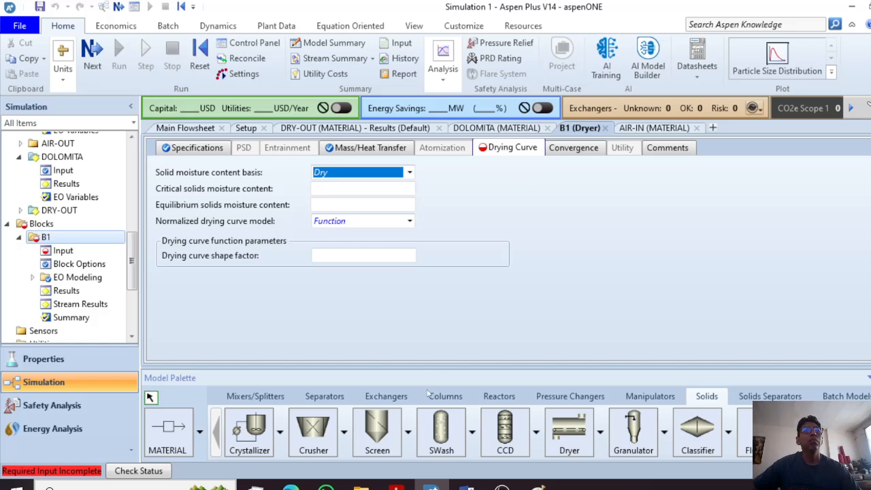
# Switch to Acrobat and examine the free-moisture and drying-rate curves in section 9.5 of the Procesos de Transporte PDF.
pyautogui.click(396, 485)
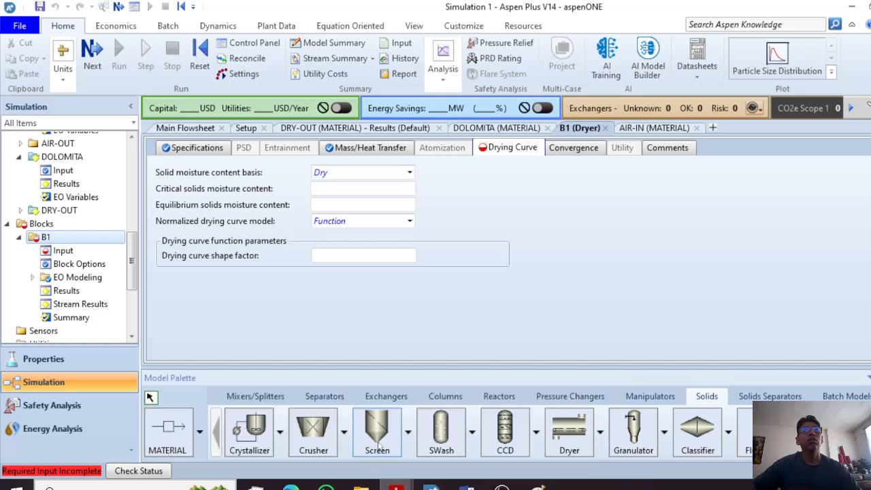
pyautogui.click(379, 445)
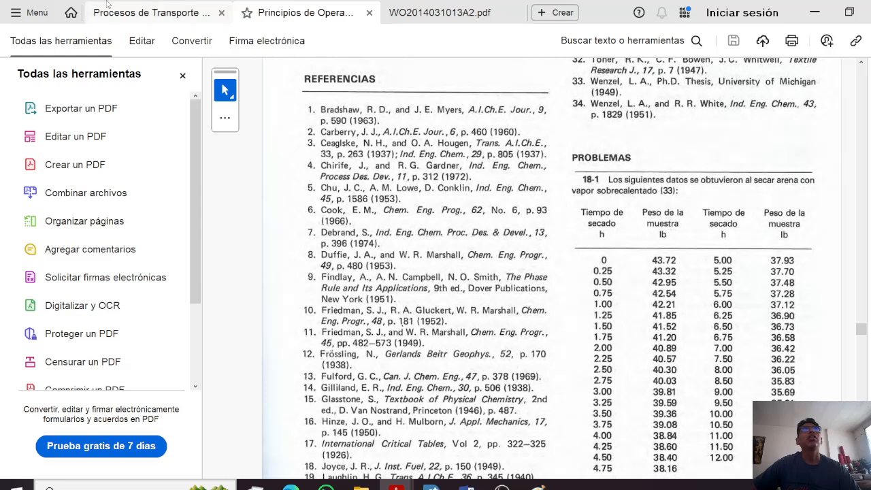
pyautogui.click(465, 9)
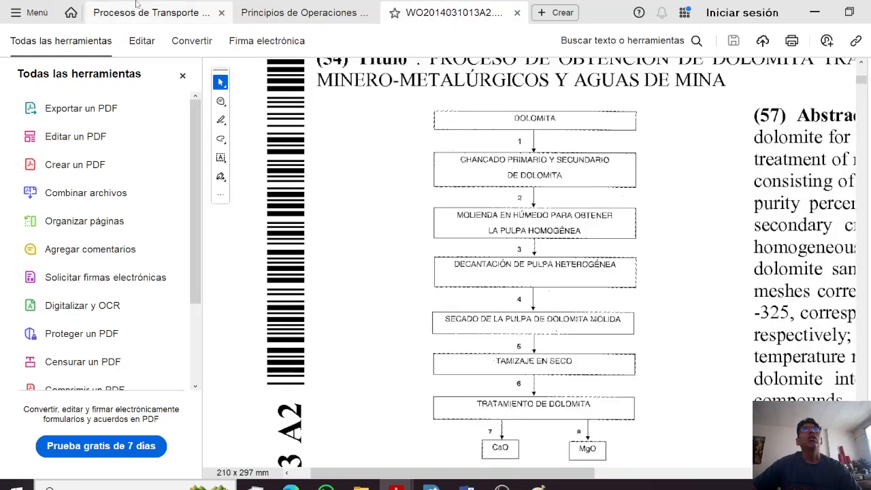
pyautogui.click(179, 22)
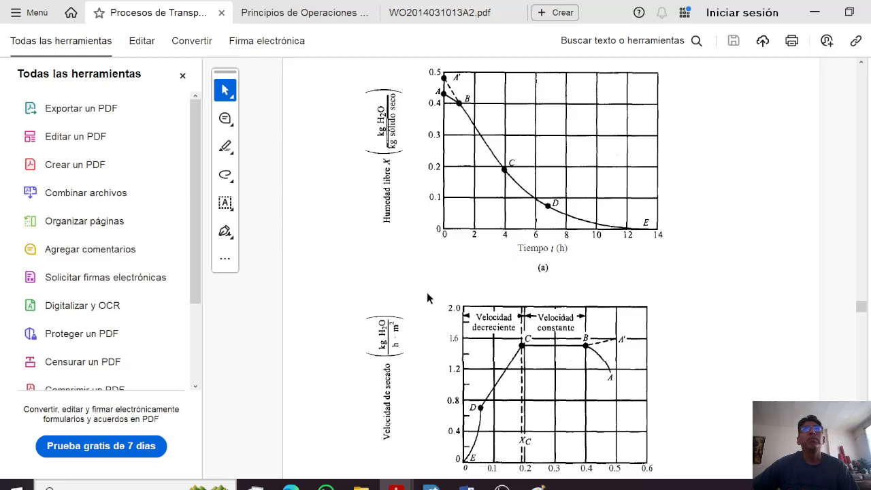
pyautogui.scroll(1, 426, 292)
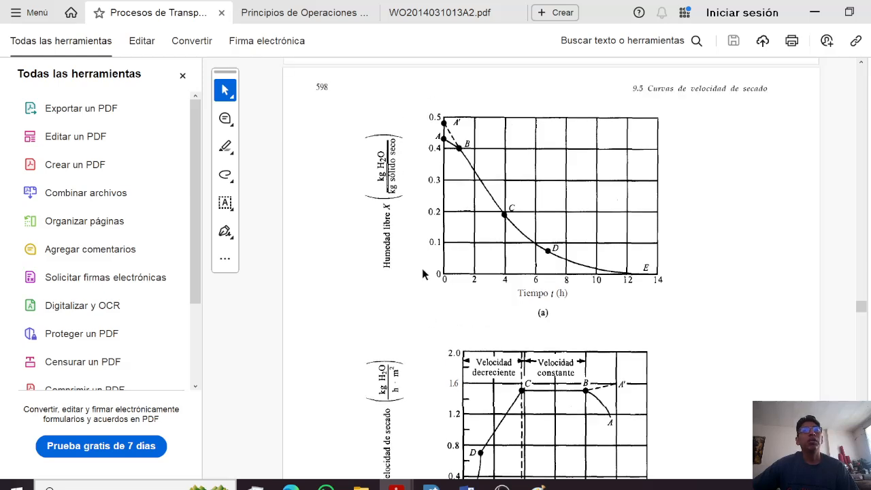
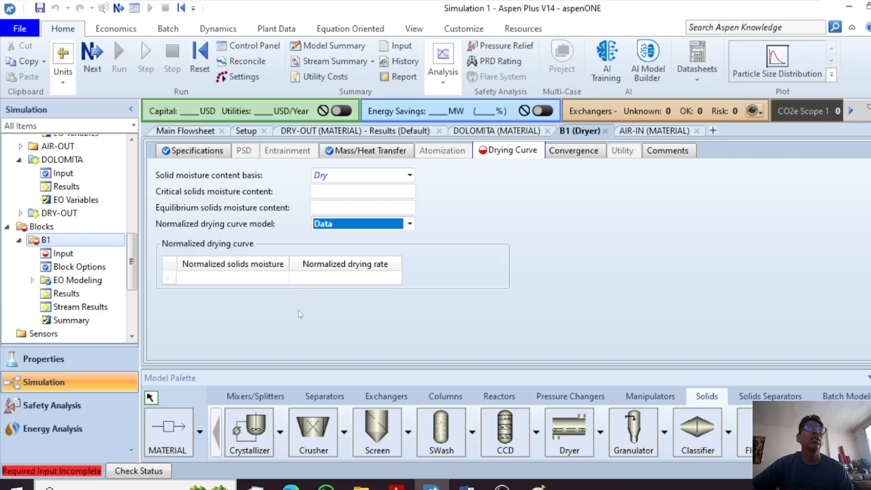
# Configure B1's drying curve with the Function model, 0,05 critical and 0,01 equilibrium solids moisture content, consulting the Visio diagram.
pyautogui.click(391, 220)
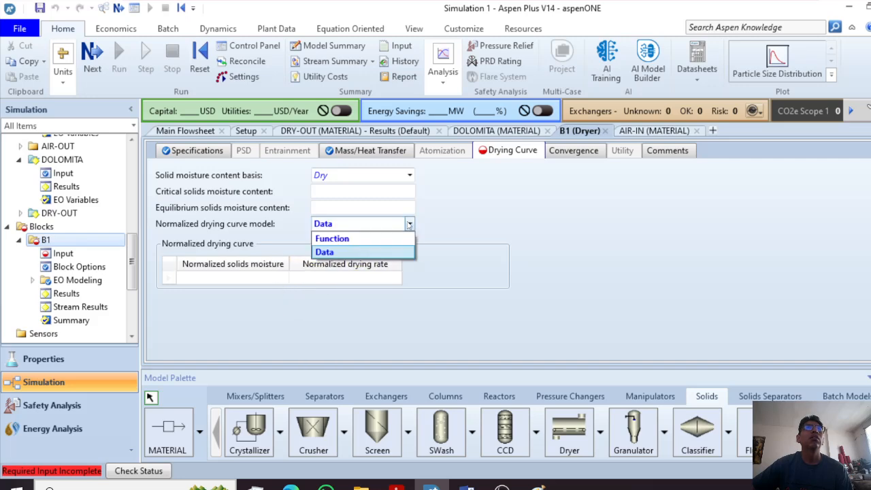
pyautogui.click(315, 234)
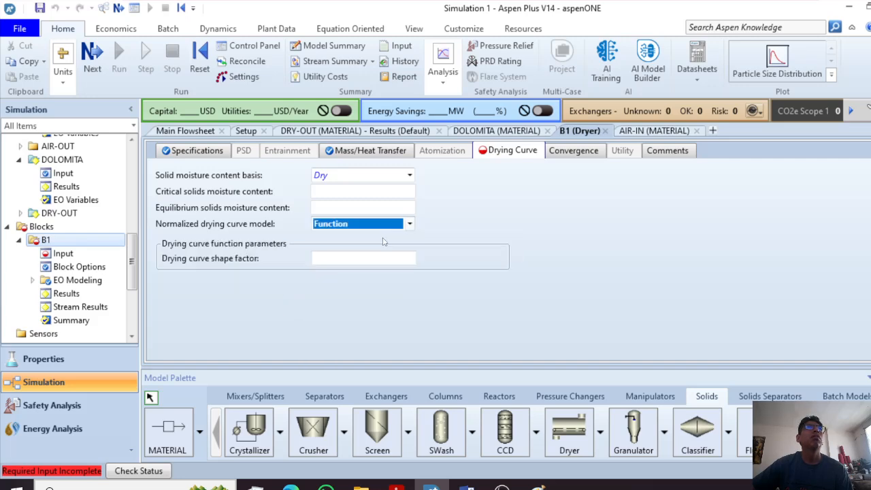
pyautogui.click(330, 193)
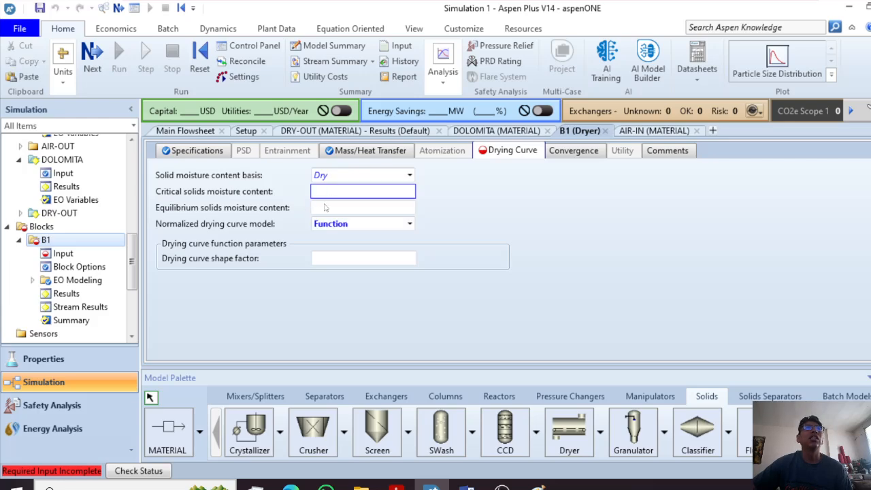
pyautogui.click(467, 485)
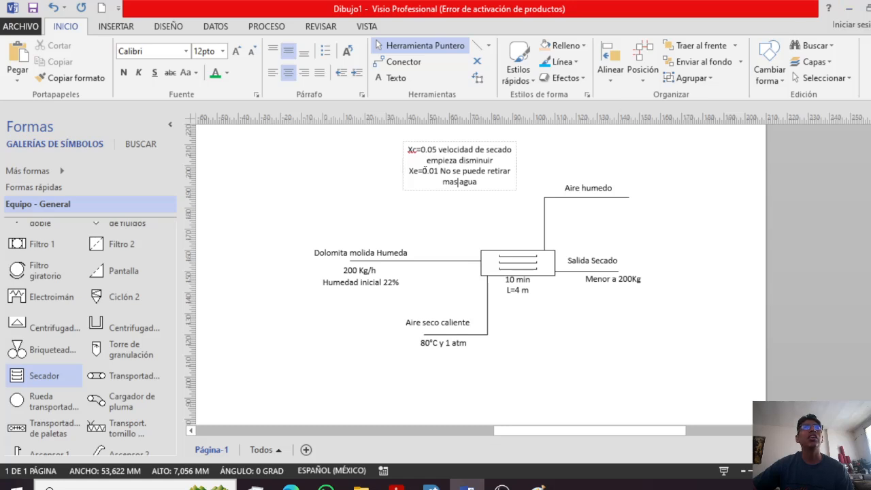
pyautogui.click(850, 8)
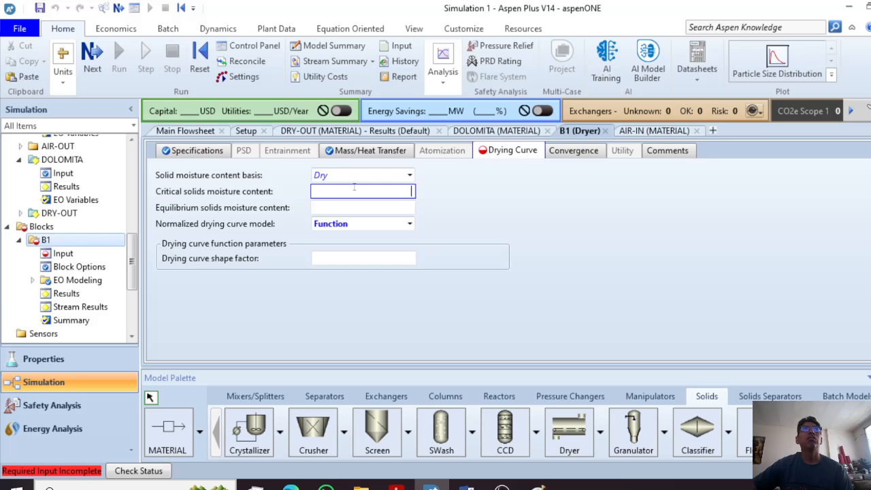
pyautogui.write('0,05')
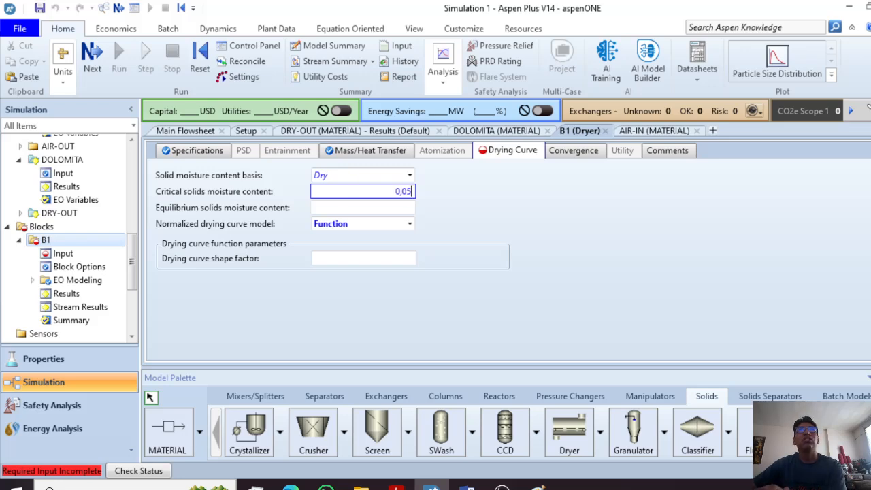
pyautogui.click(400, 208)
pyautogui.write('0,0')
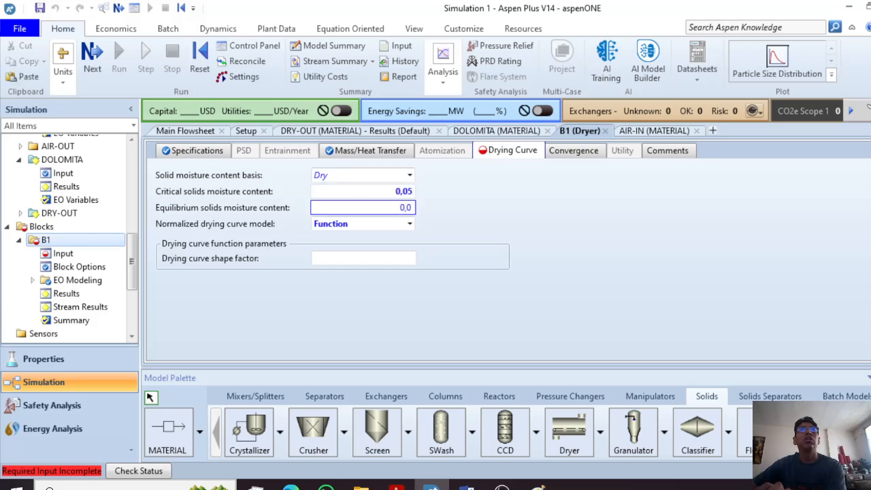
pyautogui.write('1')
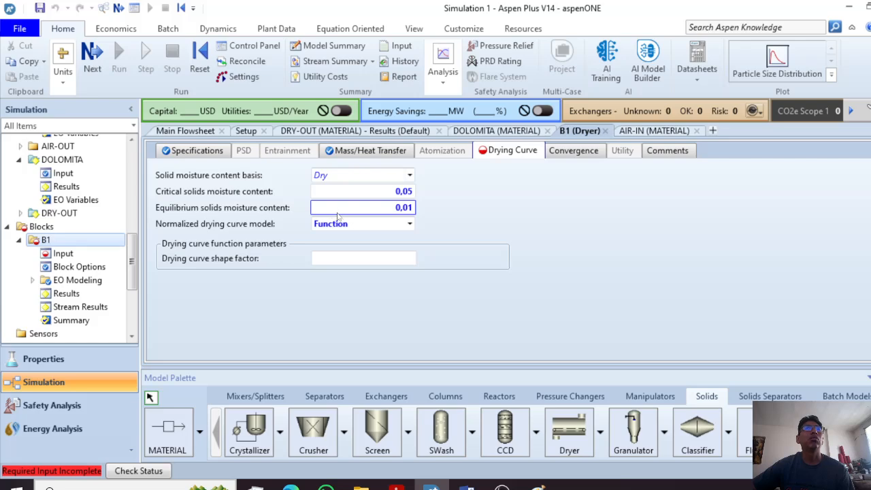
# Recheck B1's specifications and review the Acrobat drying references, comparing the sand-drying data with the drying-rate curve in figure 9.5-1.
pyautogui.click(196, 151)
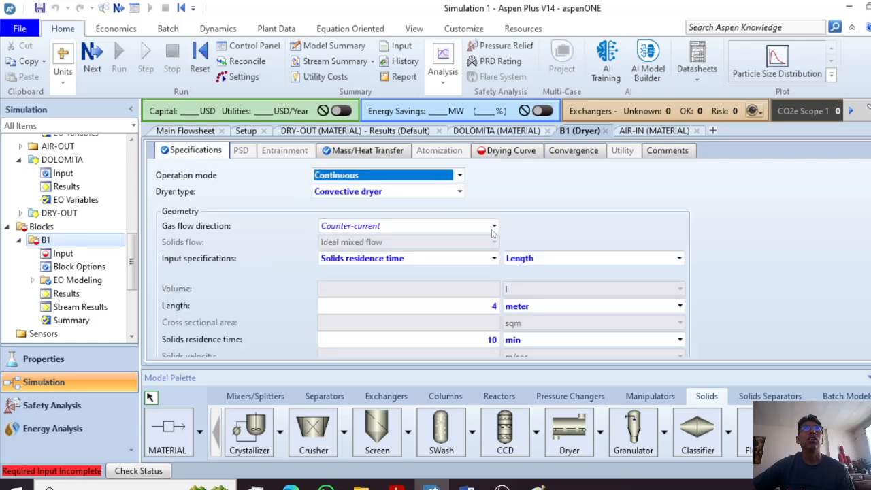
pyautogui.click(528, 154)
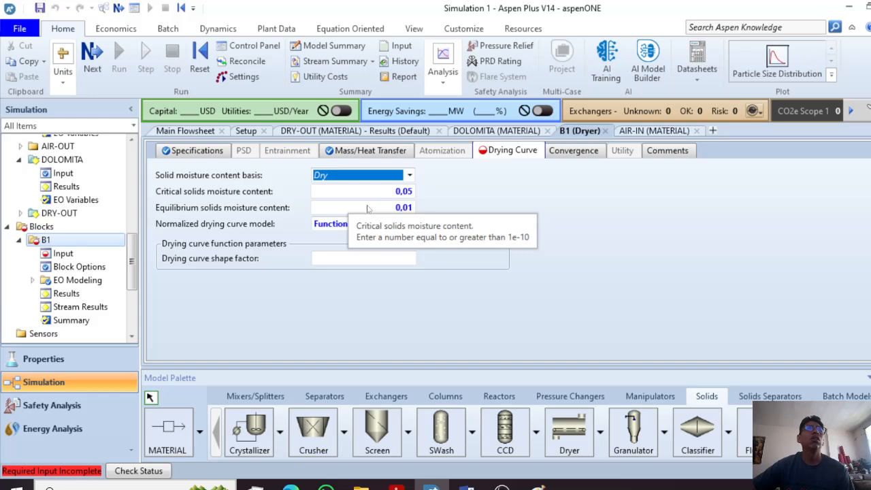
pyautogui.click(395, 485)
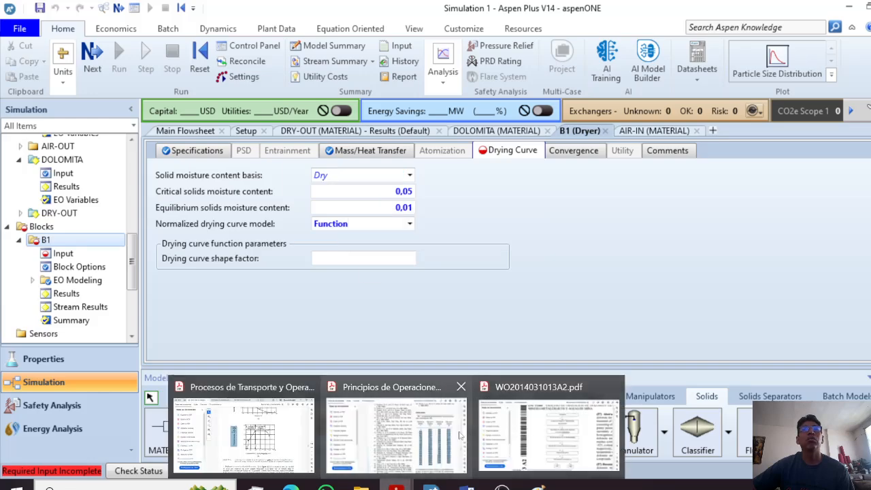
pyautogui.click(460, 435)
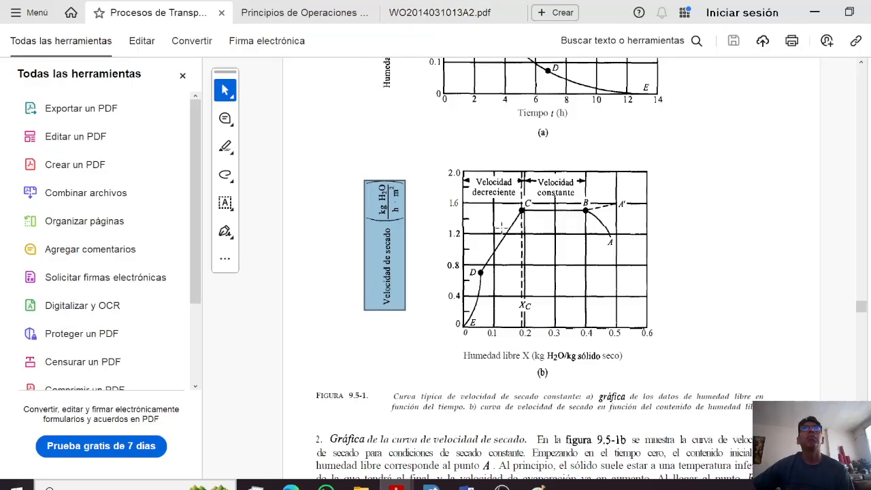
pyautogui.click(340, 13)
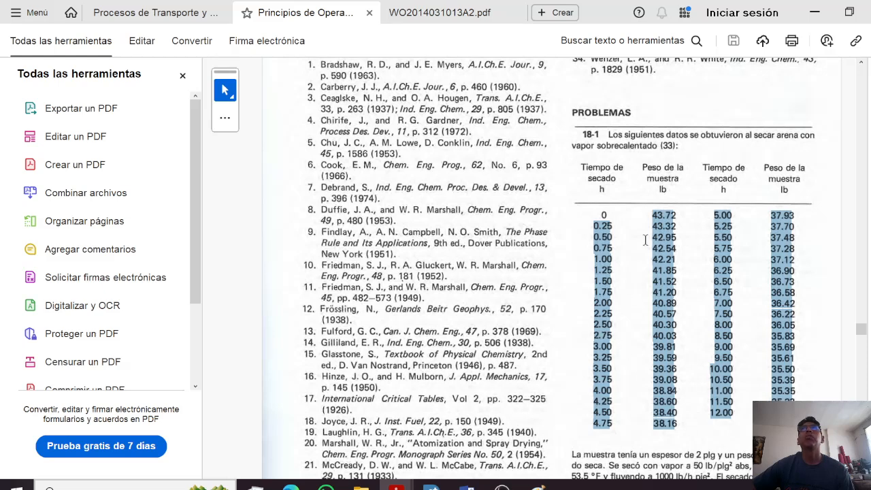
pyautogui.click(221, 15)
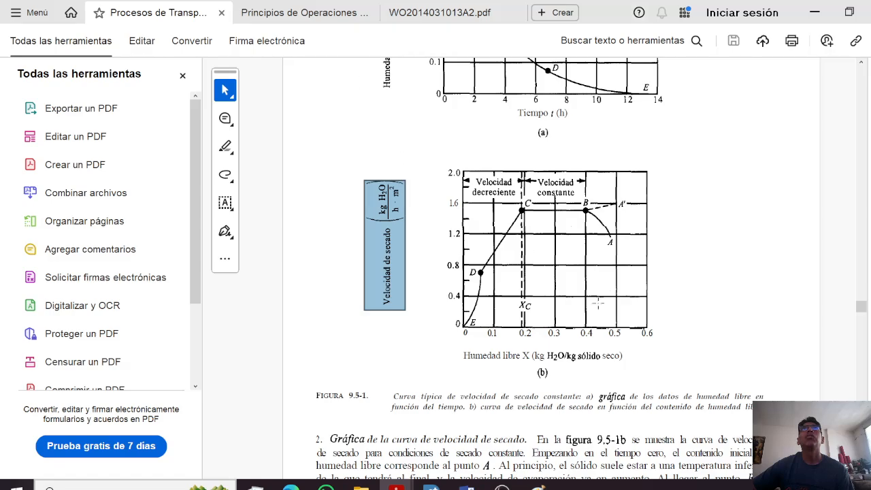
pyautogui.click(814, 9)
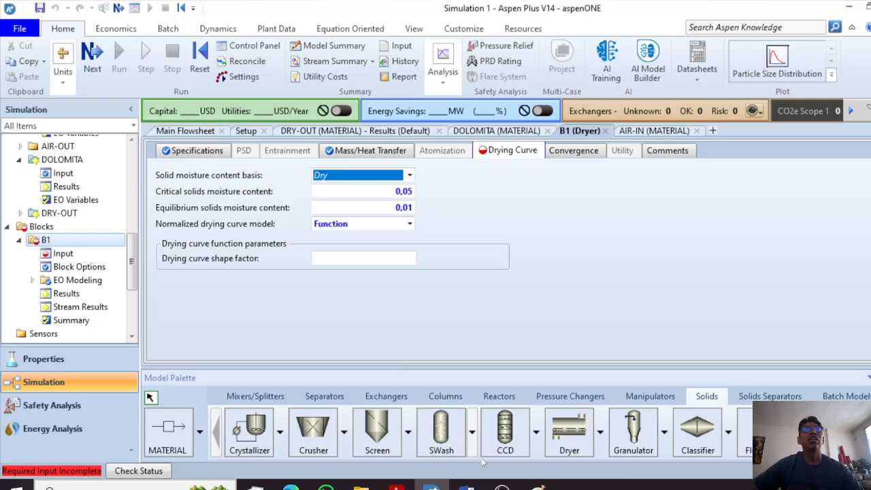
# Switch to Paint and sketch a freehand drying-rate curve beside the dryer drawing, labelling its points B, C and D.
pyautogui.click(537, 488)
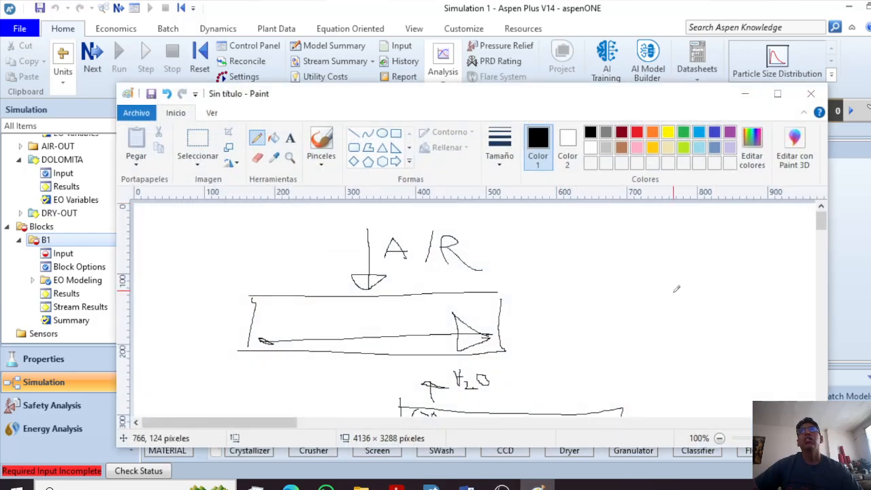
pyautogui.moveTo(745, 239); pyautogui.dragTo(676, 249)
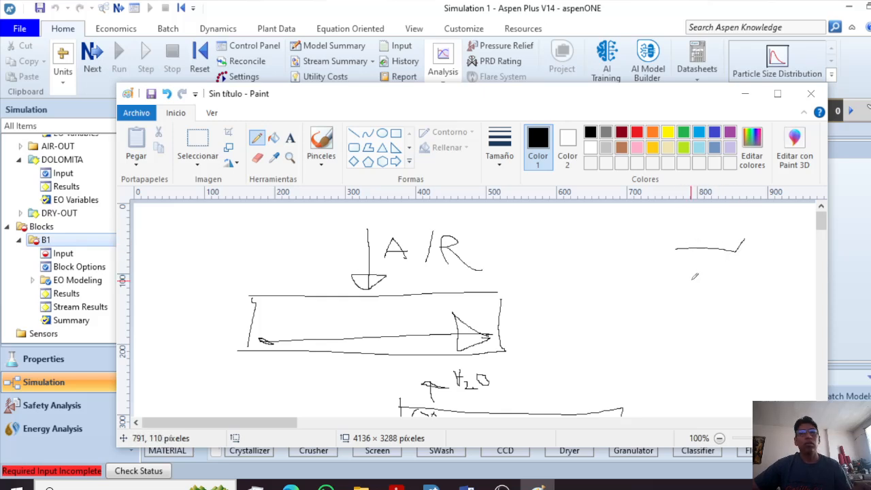
pyautogui.hotkey('ctrl', 'z')
pyautogui.moveTo(751, 273)
pyautogui.mouseDown()
pyautogui.moveTo(735, 249)
pyautogui.moveTo(669, 252)
pyautogui.moveTo(617, 314)
pyautogui.mouseUp()
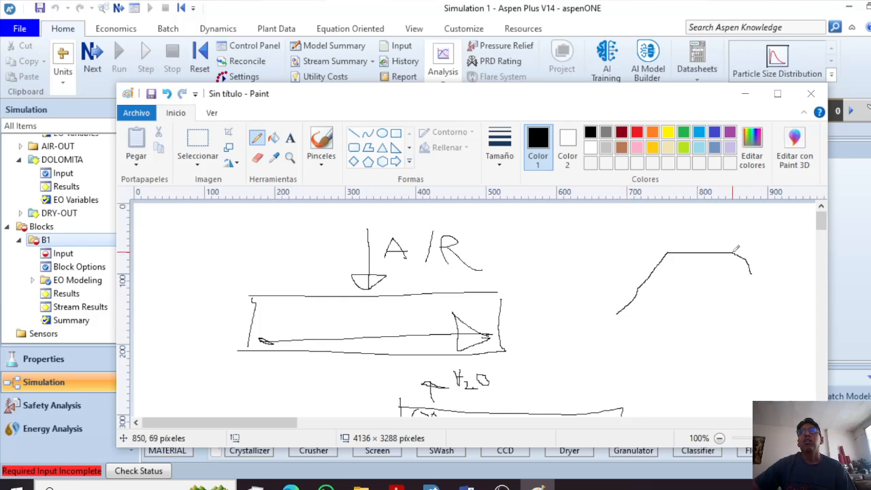
pyautogui.moveTo(751, 272); pyautogui.dragTo(755, 277)
pyautogui.moveTo(726, 235)
pyautogui.mouseDown()
pyautogui.moveTo(724, 242)
pyautogui.moveTo(728, 231)
pyautogui.mouseUp()
pyautogui.moveTo(664, 240); pyautogui.dragTo(666, 250)
pyautogui.moveTo(634, 279); pyautogui.dragTo(634, 272)
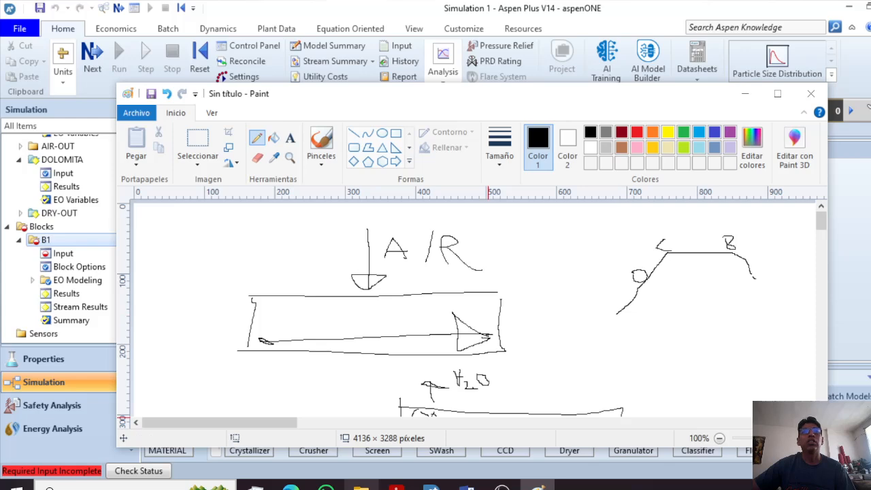
# Consult the free-moisture and drying-rate curves of figure 9.5-1 in the Acrobat Procesos de Transporte PDF, and return to the Paint sketch.
pyautogui.moveTo(395, 484)
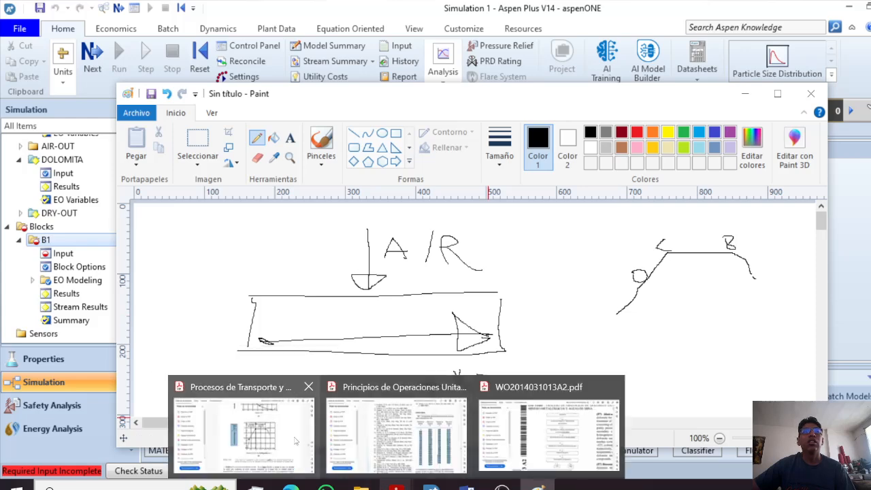
pyautogui.click(243, 425)
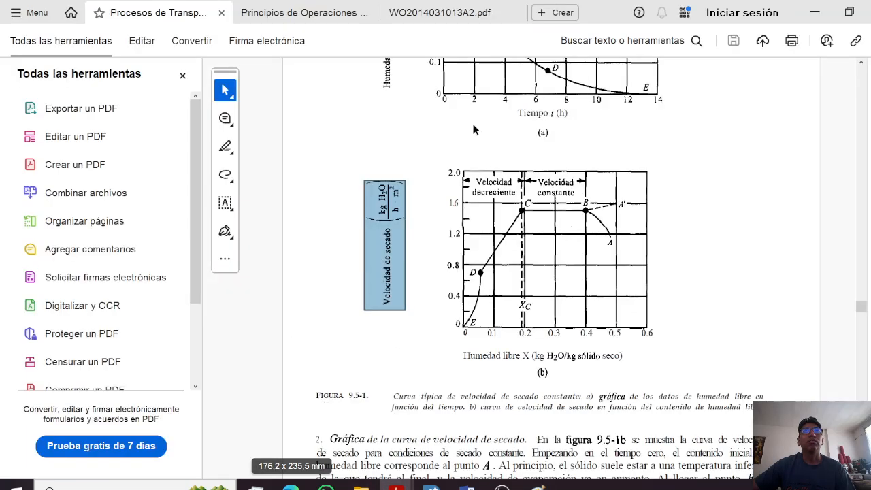
pyautogui.click(814, 13)
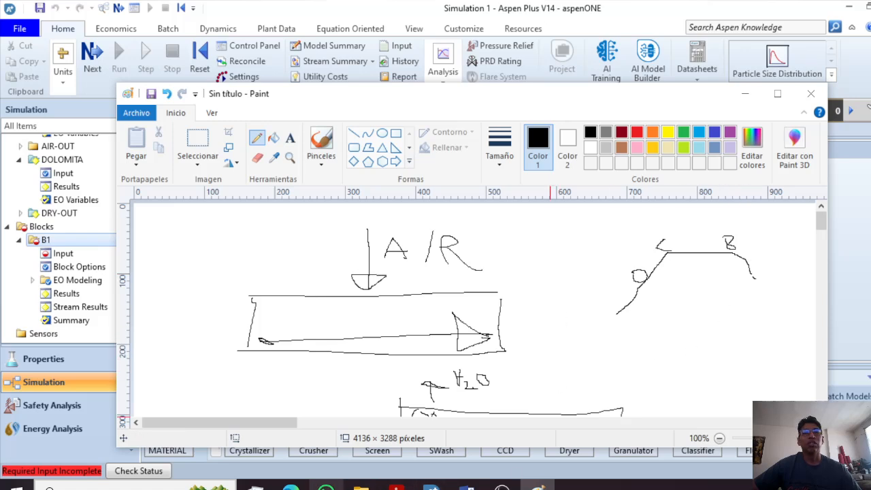
pyautogui.moveTo(396, 484)
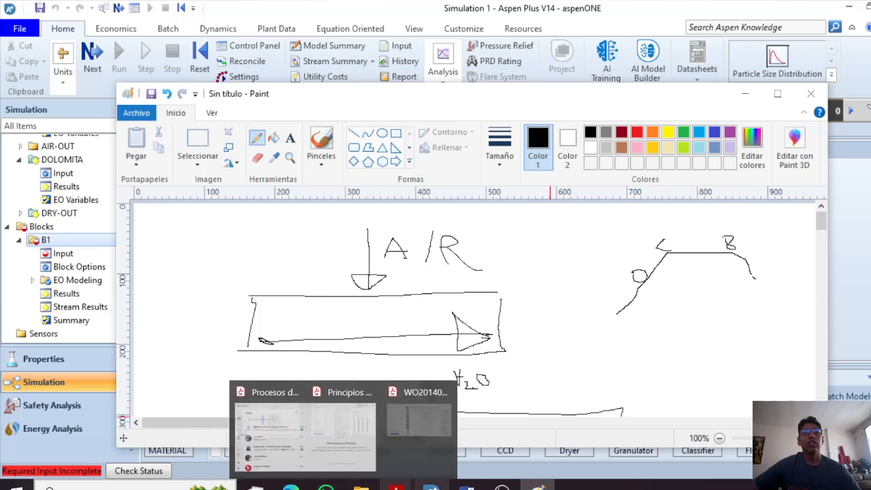
pyautogui.click(244, 436)
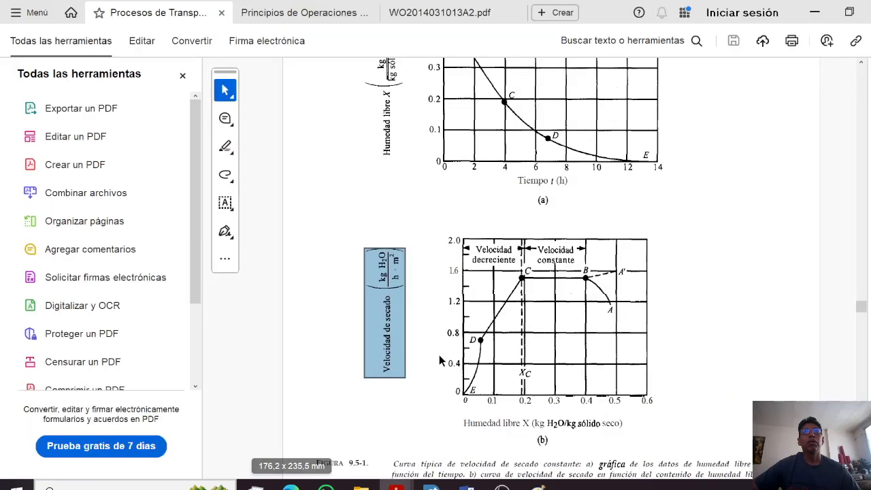
pyautogui.scroll(5, 531, 294)
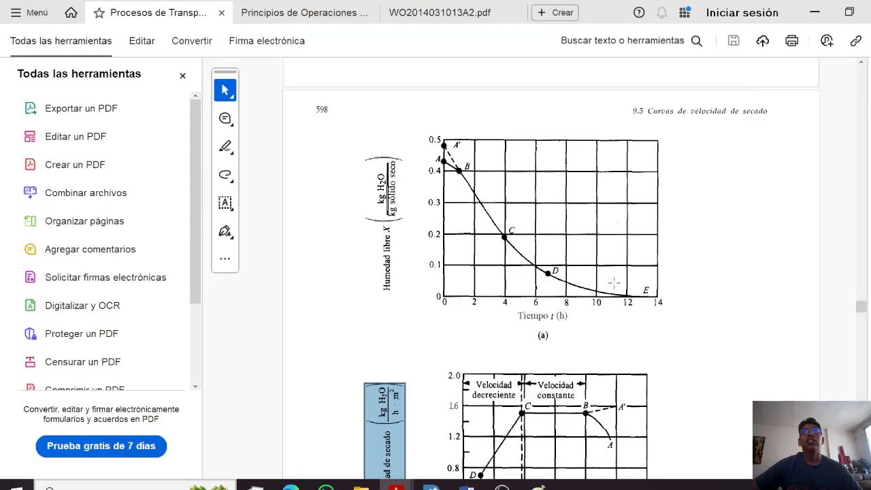
pyautogui.click(828, 12)
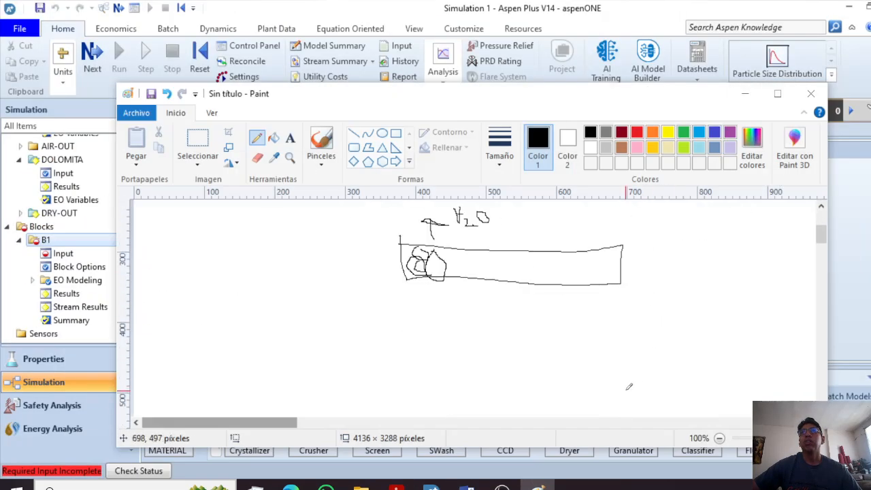
# Sketch two separate descending curves that flatten out on the blank canvas area below the dryer drawing.
pyautogui.hotkey('ctrl', 'a')
pyautogui.press('Delete')
pyautogui.moveTo(435, 239)
pyautogui.mouseDown()
pyautogui.moveTo(470, 281)
pyautogui.moveTo(565, 317)
pyautogui.mouseUp()
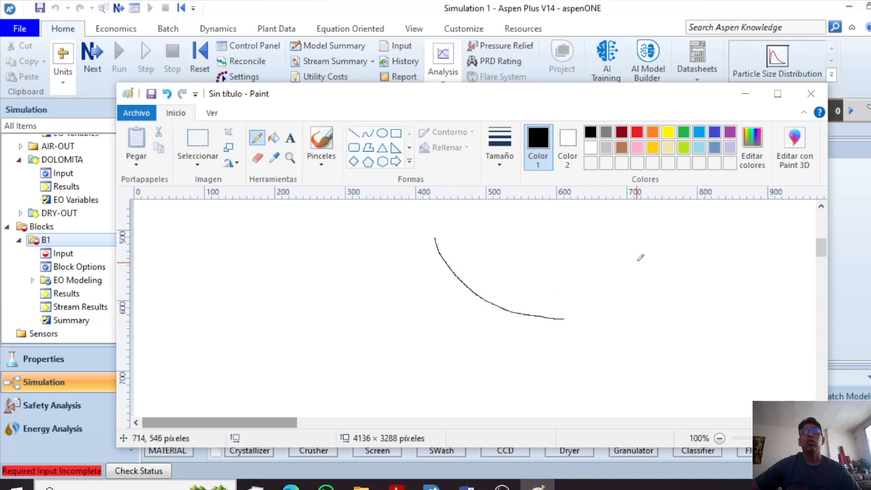
pyautogui.moveTo(627, 227)
pyautogui.mouseDown()
pyautogui.moveTo(627, 257)
pyautogui.moveTo(641, 277)
pyautogui.moveTo(707, 294)
pyautogui.mouseUp()
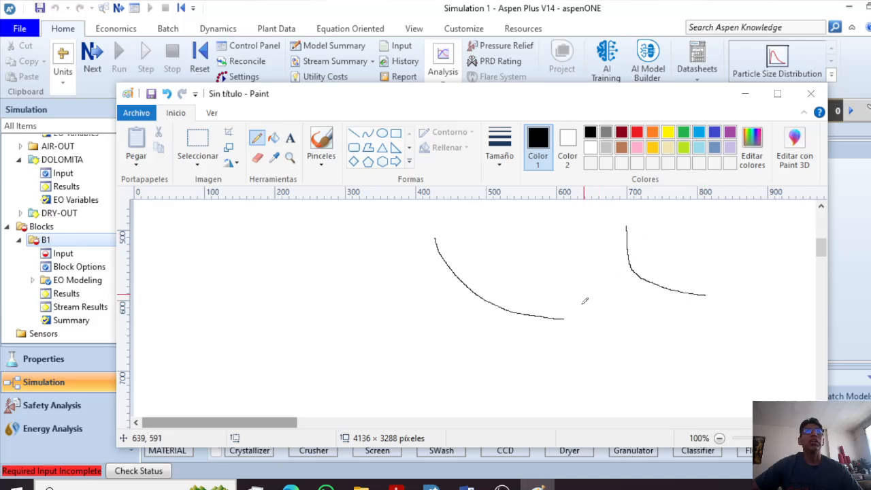
# Review the sketched drying-rate curve, then examine the free-moisture and drying-rate graphs on page 598 of the Procesos de Transporte PDF.
pyautogui.scroll(3, 629, 381)
pyautogui.scroll(3, 630, 381)
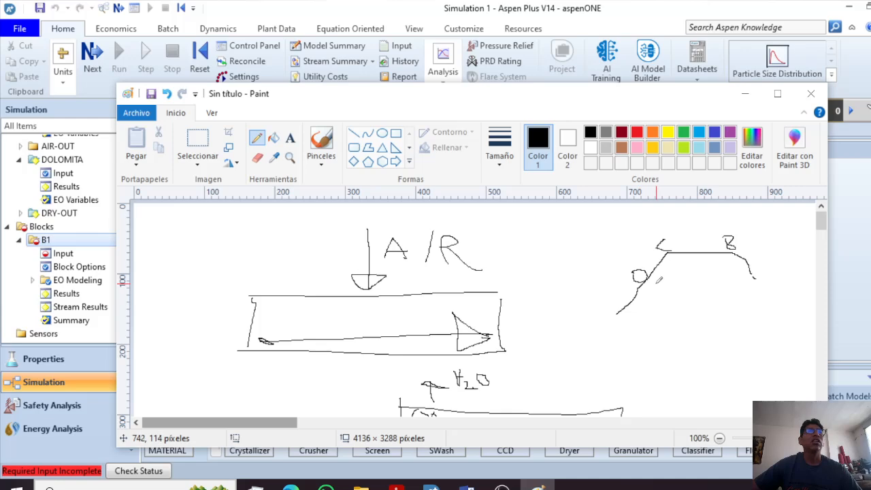
pyautogui.scroll(-5, 701, 258)
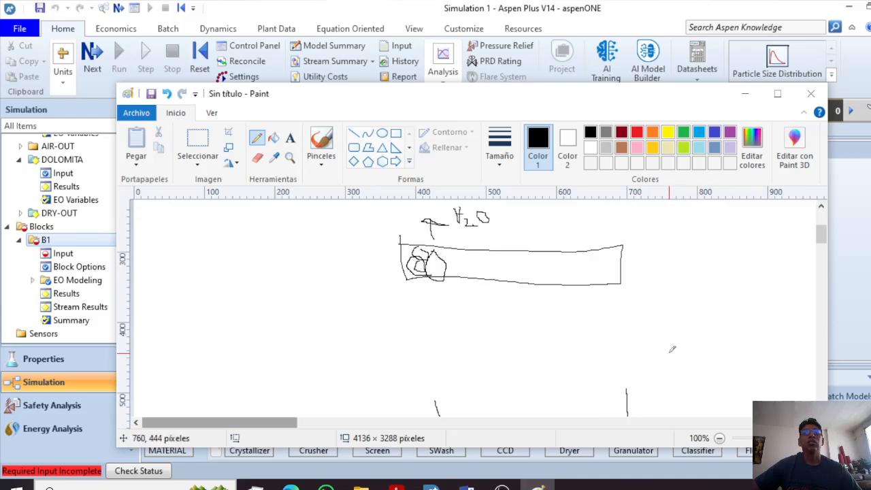
pyautogui.scroll(-2, 587, 374)
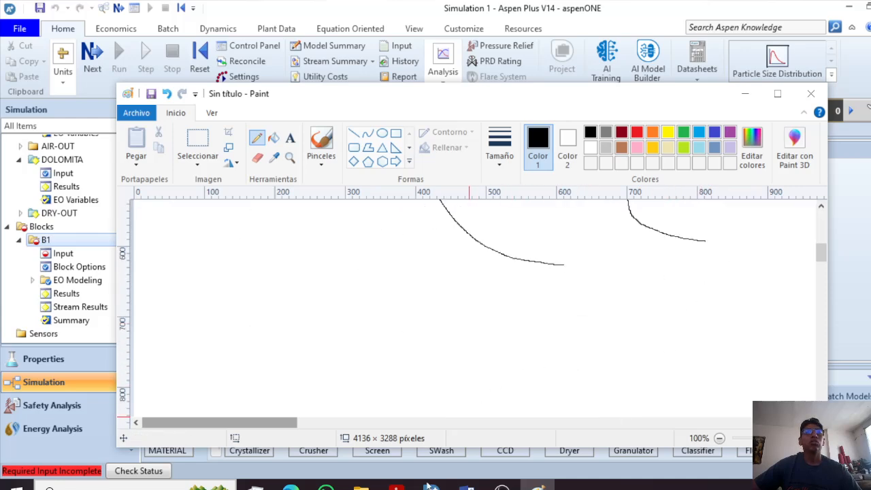
pyautogui.click(397, 487)
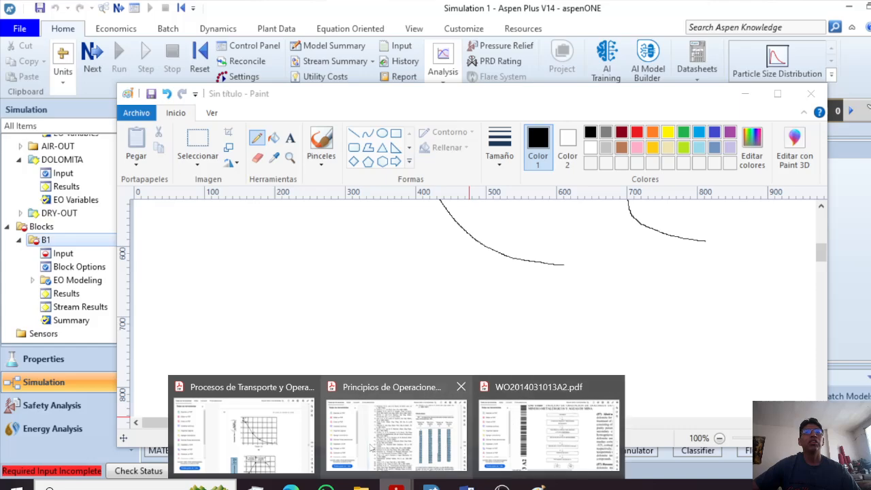
pyautogui.click(291, 435)
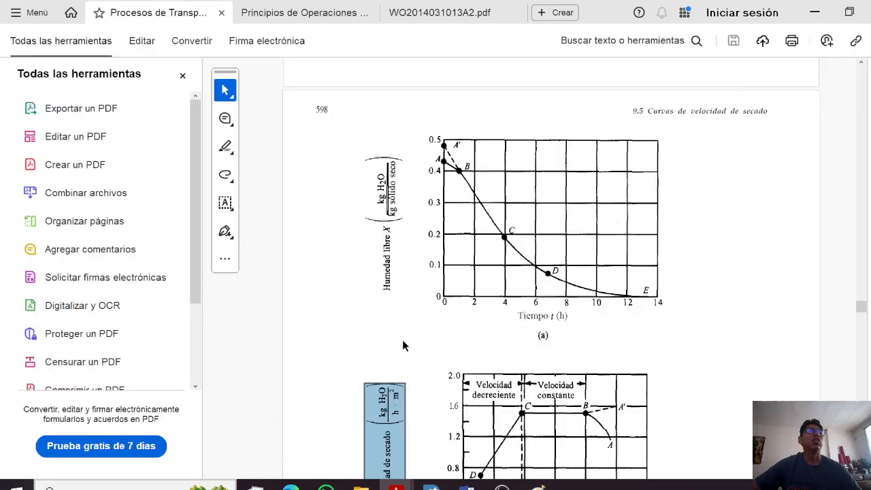
pyautogui.click(814, 12)
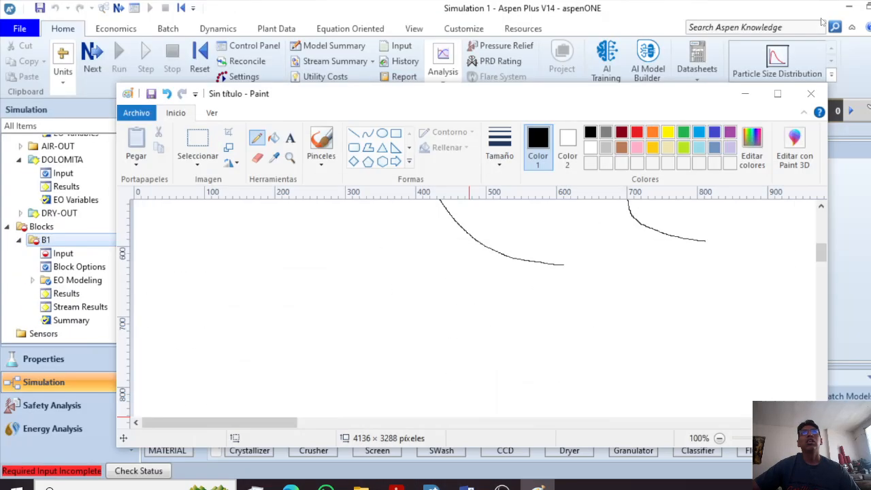
# Return to Aspen Plus and set dryer B1's drying curve shape factor to 0,6.
pyautogui.click(744, 96)
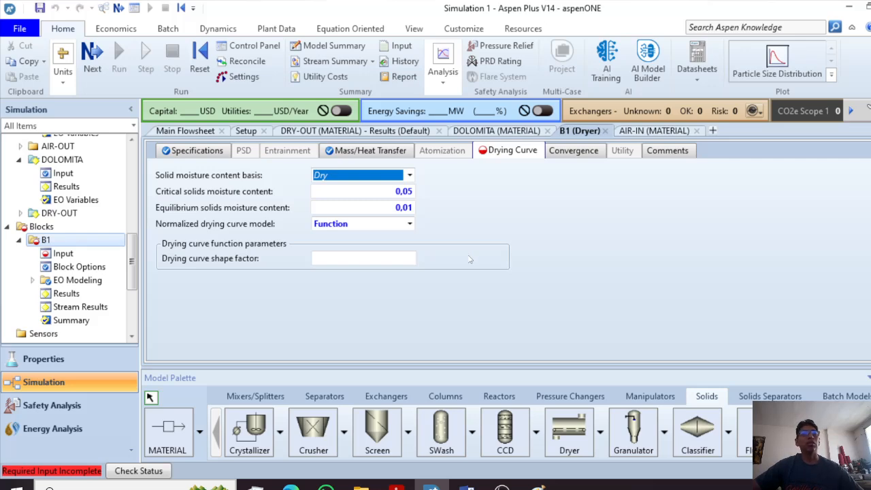
pyautogui.click(394, 266)
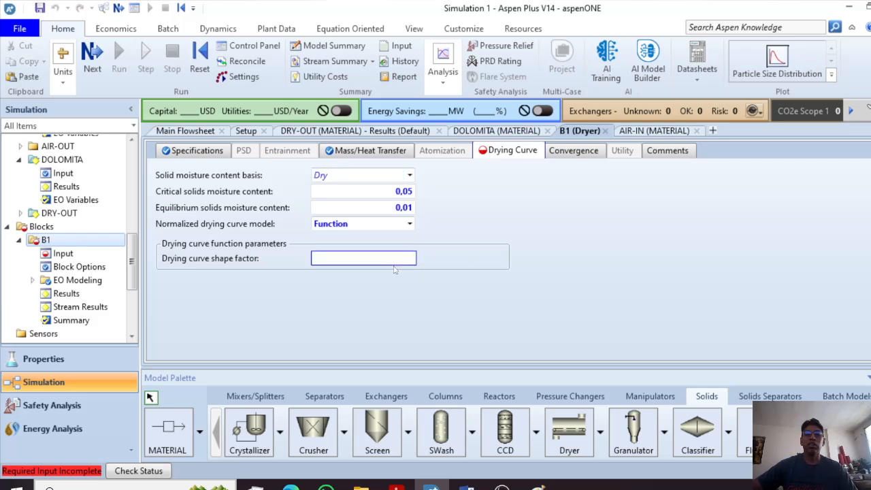
pyautogui.write('0,6')
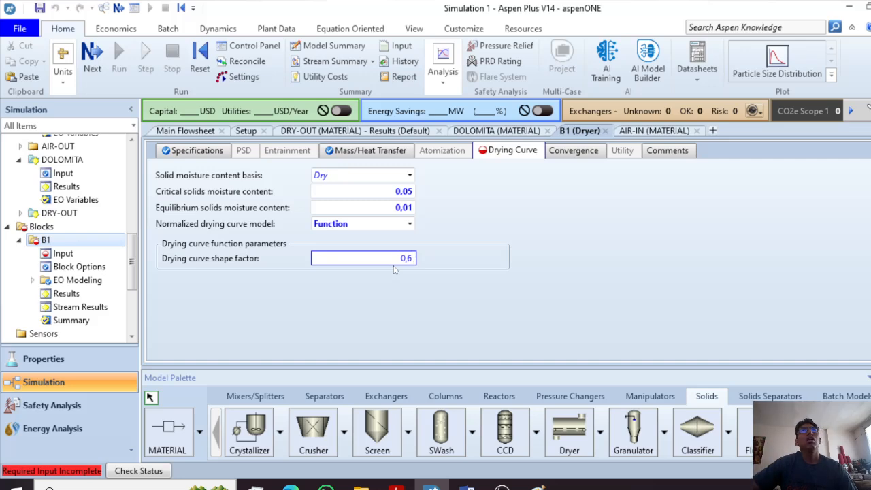
pyautogui.press('Return')
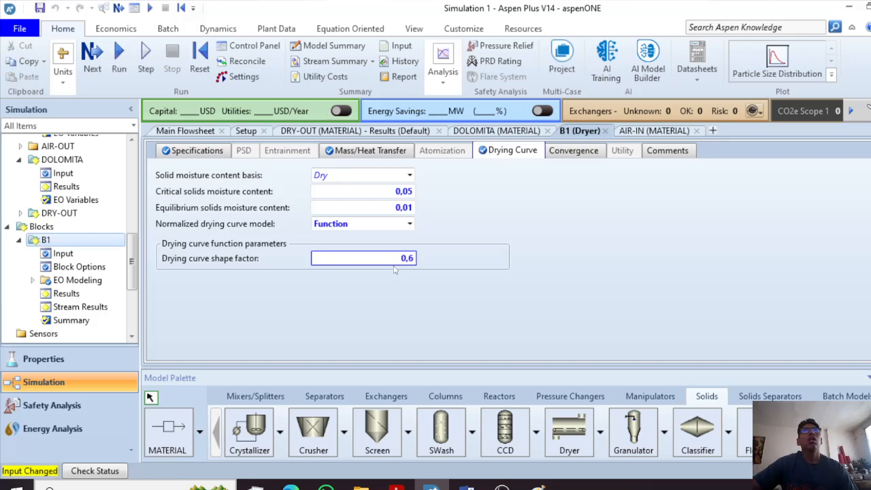
# Check the dryer's mass and heat transfer settings and compare its drying curve inputs with the Paint sketches.
pyautogui.click(383, 151)
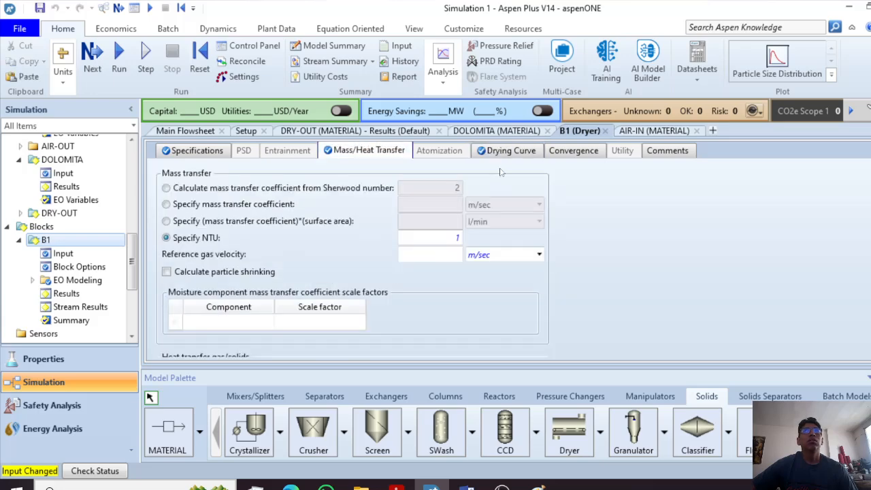
pyautogui.click(506, 149)
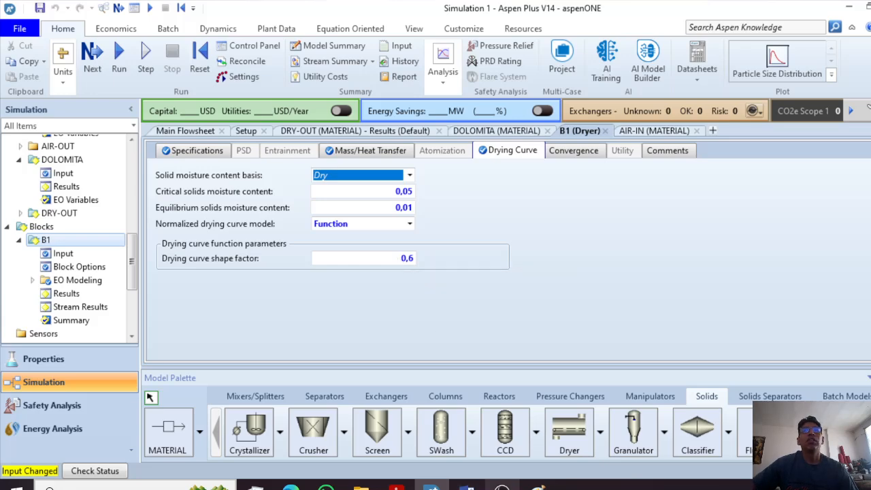
pyautogui.click(537, 486)
pyautogui.scroll(10, 725, 377)
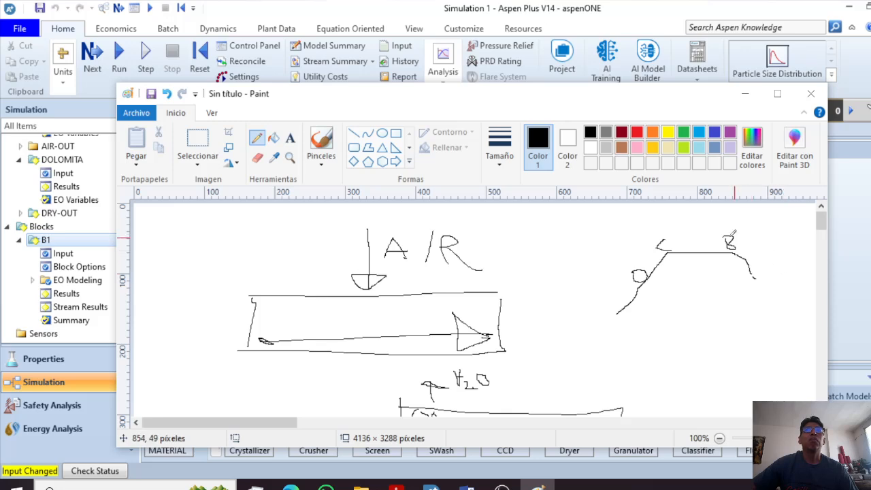
pyautogui.scroll(-7, 681, 404)
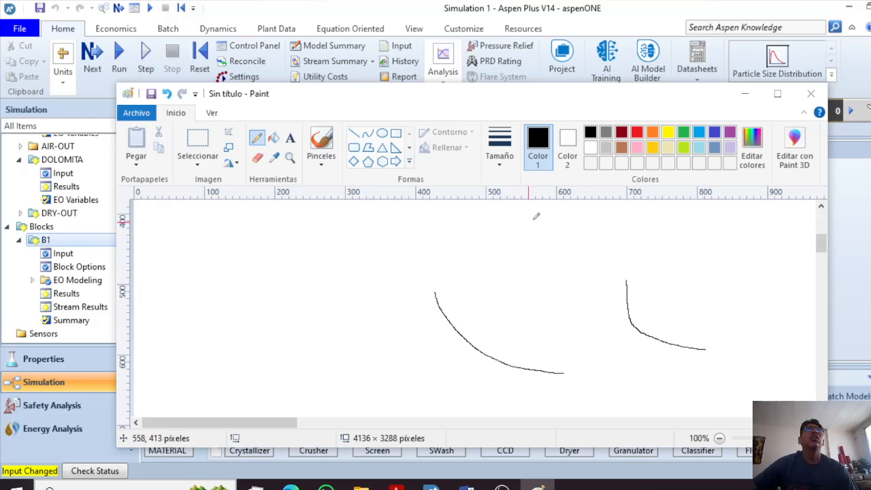
pyautogui.click(744, 93)
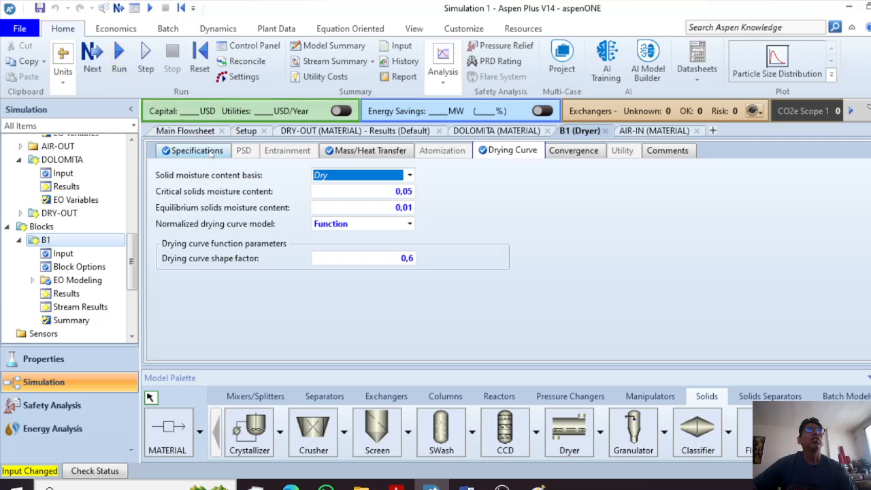
# Review dryer B1 on the flowsheet, its operating and geometry specifications, and its drying curve inputs.
pyautogui.click(208, 131)
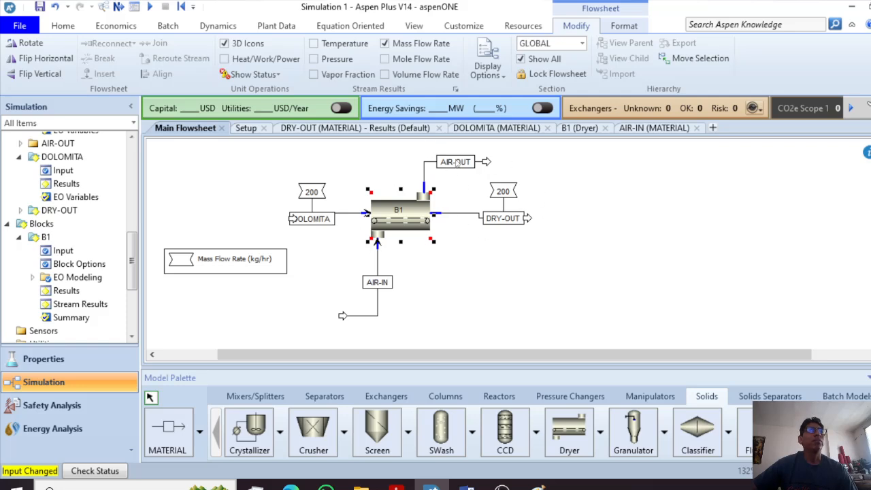
pyautogui.doubleClick(417, 213)
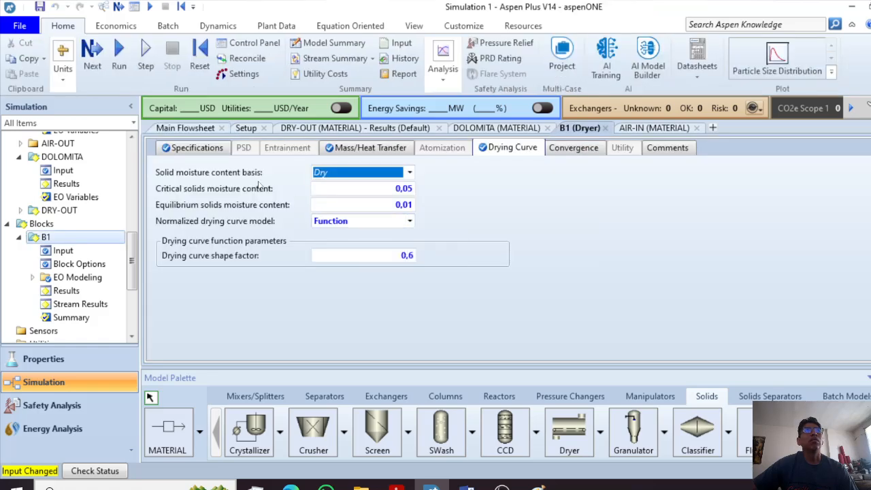
pyautogui.click(208, 152)
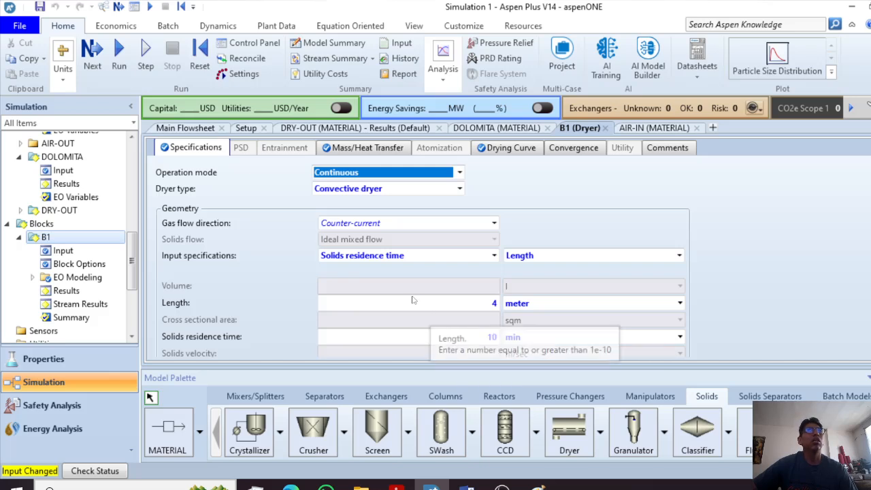
pyautogui.click(513, 148)
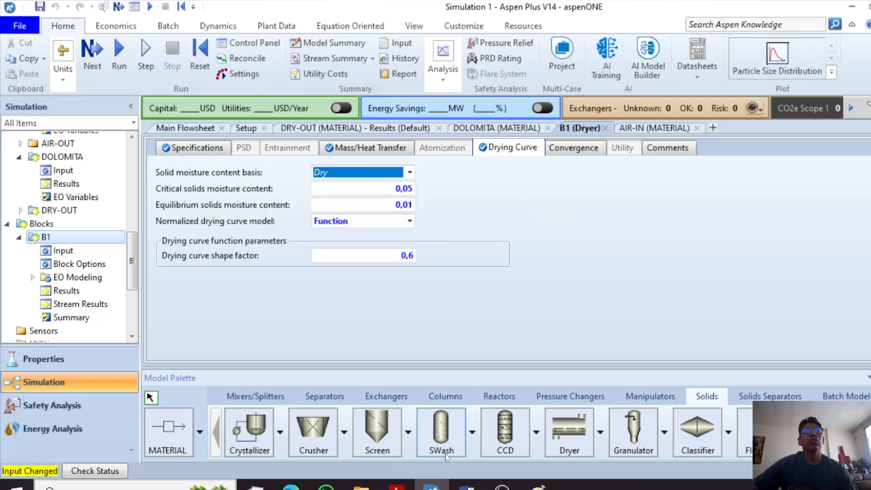
# Examine the constant-rate and falling-rate drying graph in the Procesos de Transporte PDF and return to Aspen Plus.
pyautogui.click(395, 486)
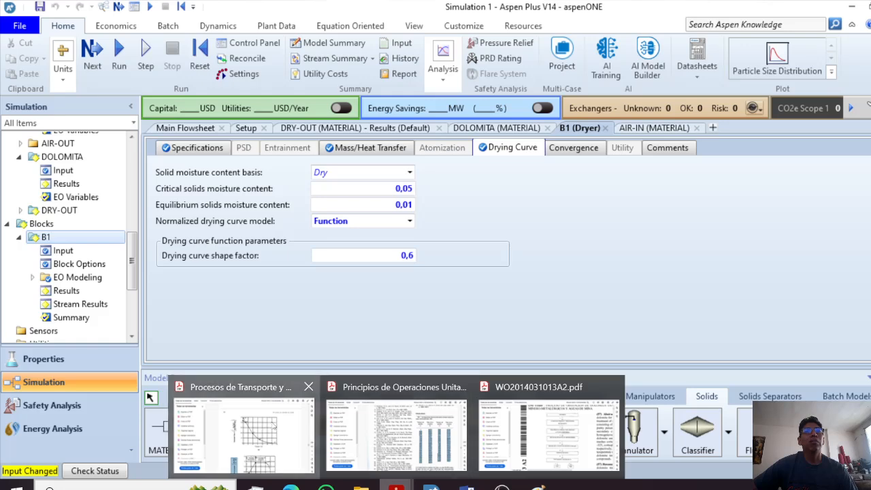
pyautogui.click(245, 428)
pyautogui.scroll(-2, 510, 343)
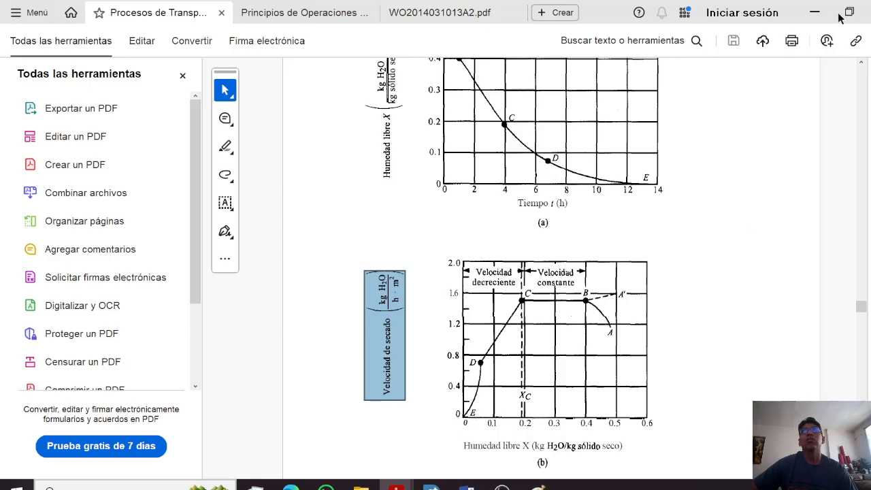
pyautogui.click(816, 11)
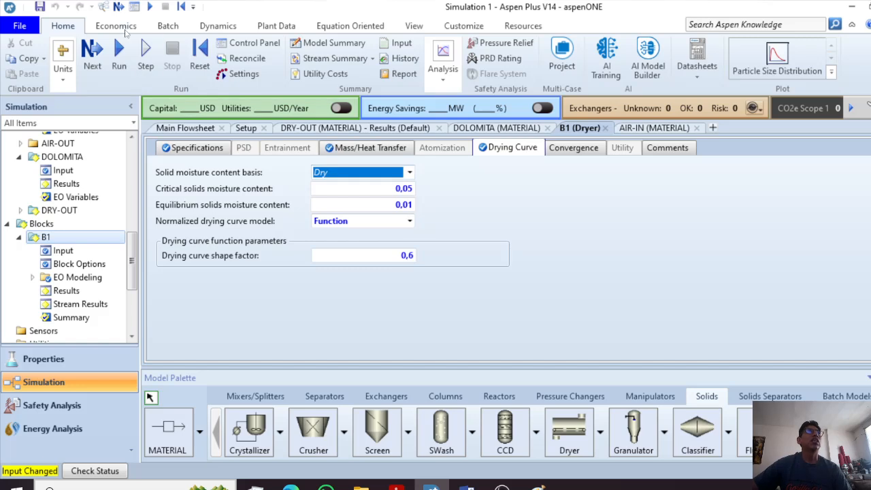
# Run the simulation and examine the stream mass flow rates around dryer B1 on the main flowsheet.
pyautogui.click(119, 58)
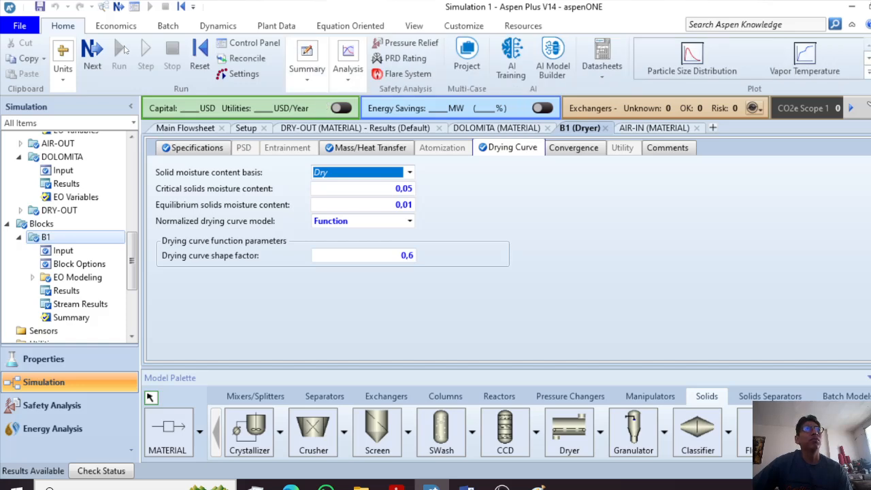
pyautogui.click(185, 128)
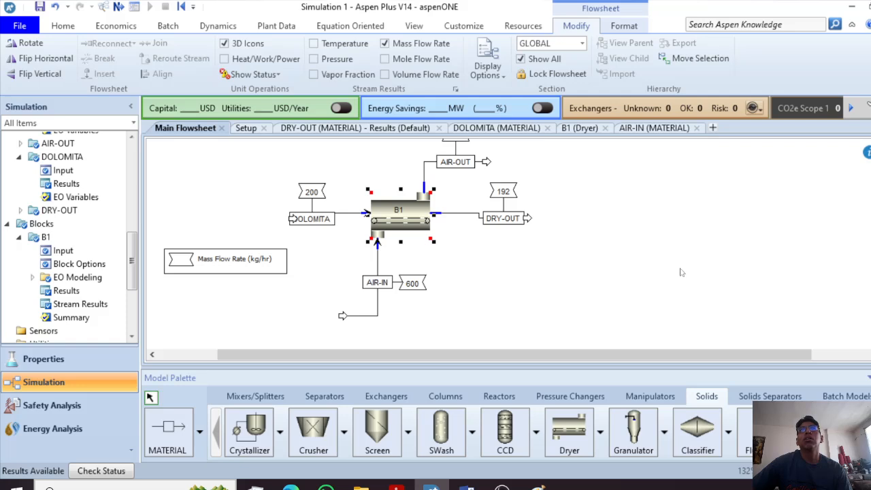
pyautogui.scroll(-3, 680, 272)
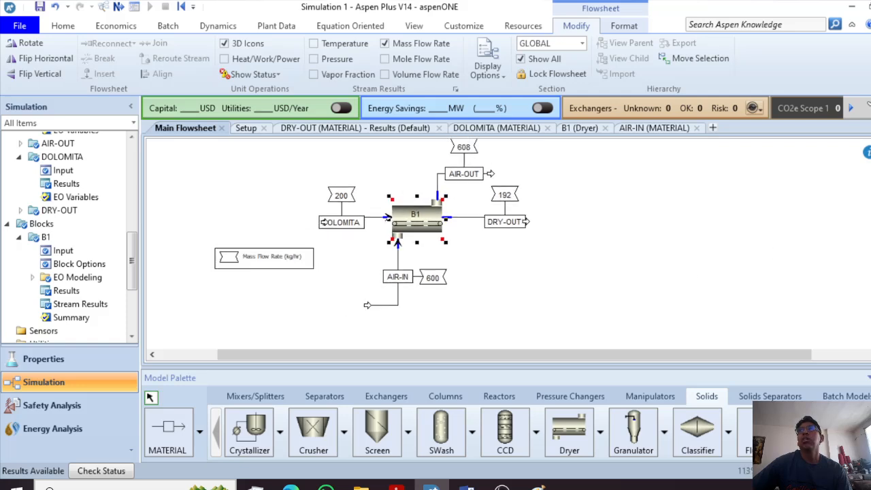
pyautogui.scroll(1, 372, 235)
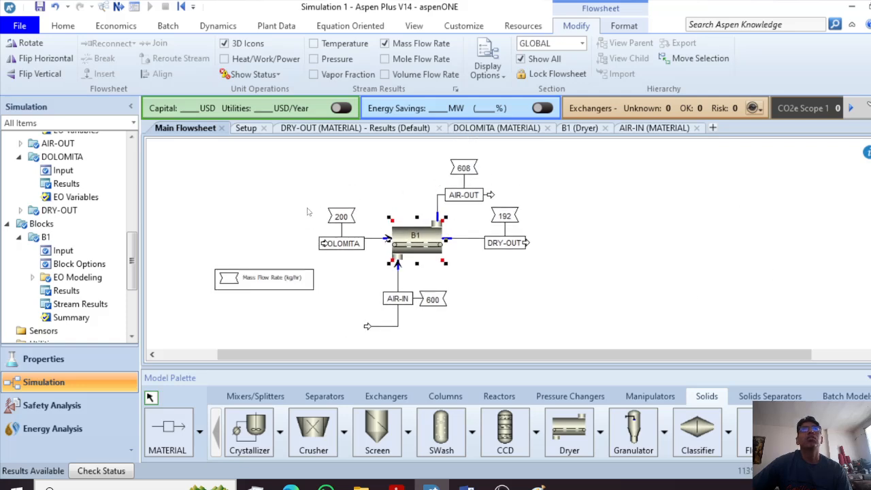
pyautogui.scroll(1, 307, 211)
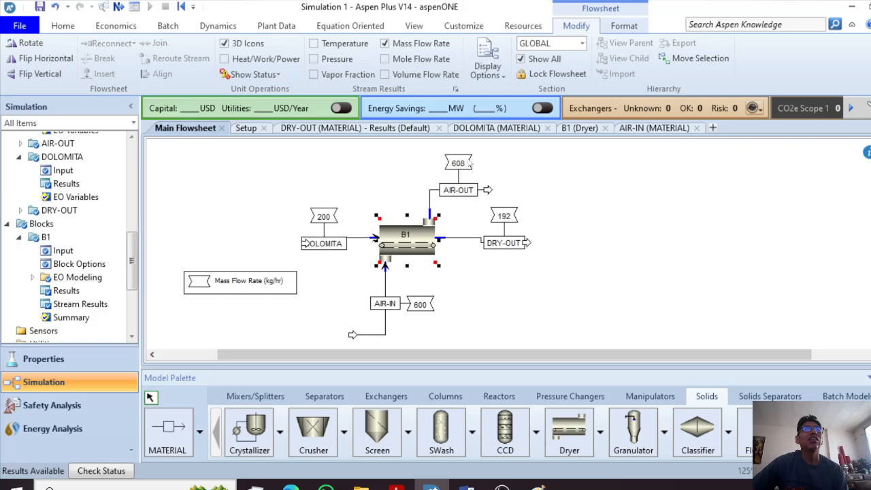
pyautogui.click(397, 44)
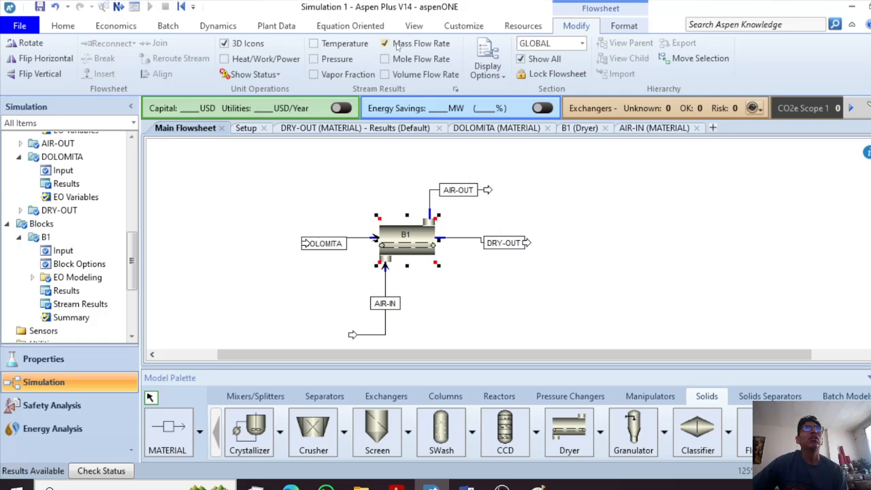
pyautogui.click(397, 45)
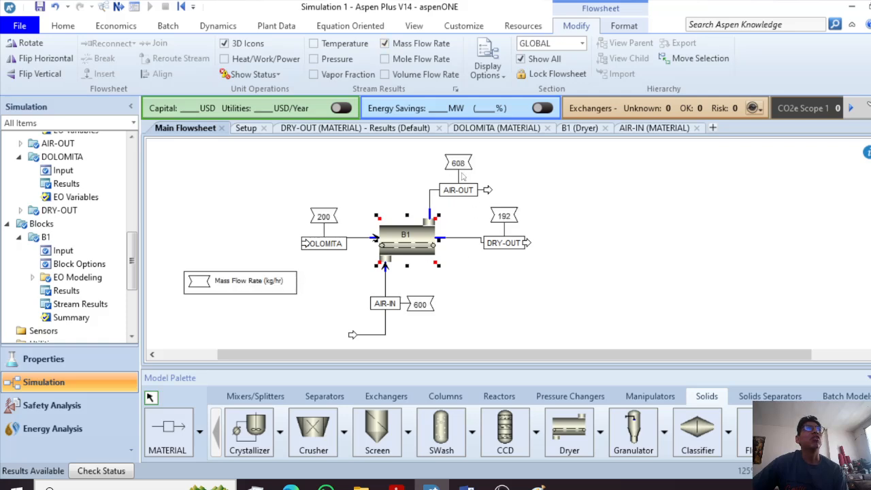
# Open dryer B1's stream results and expand the mass flows to inspect each component, including air in the AIR-IN stream.
pyautogui.rightClick(413, 246)
pyautogui.click(464, 43)
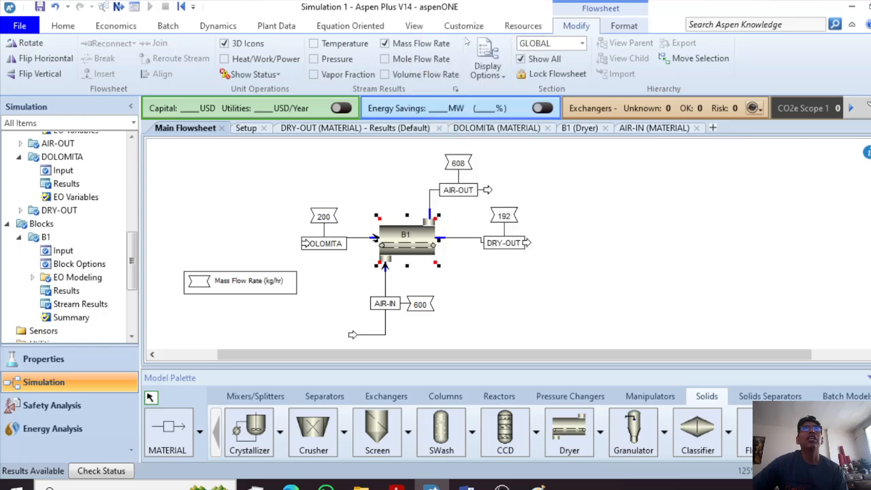
pyautogui.scroll(-7, 388, 240)
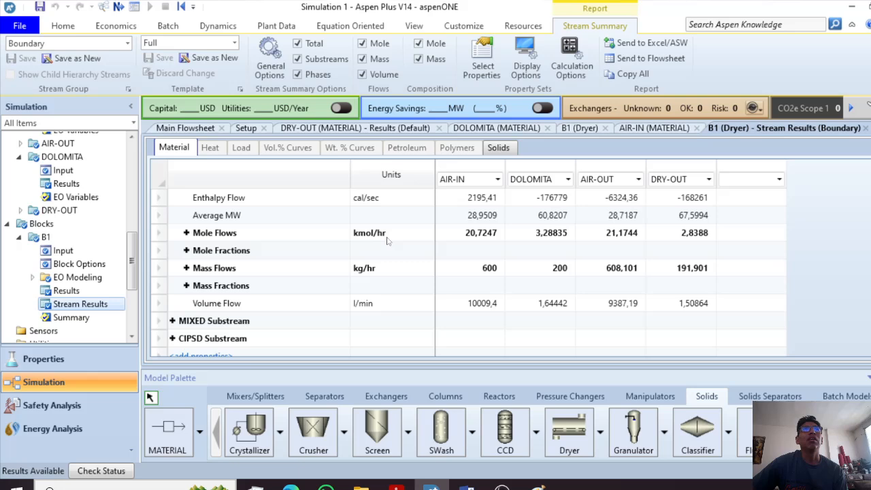
pyautogui.click(185, 268)
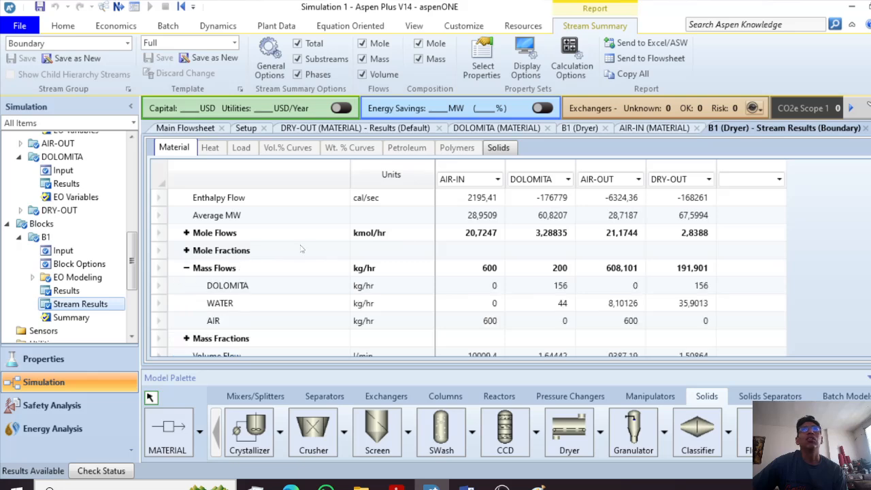
pyautogui.click(477, 320)
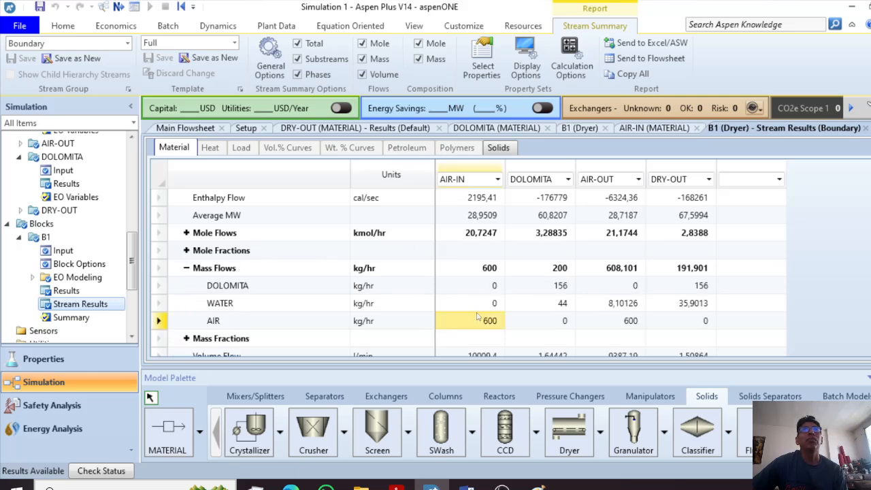
# Inspect the dolomite and water mass flows in the DOLOMITA feed and compare them with those in DRY-OUT.
pyautogui.click(550, 292)
pyautogui.click(554, 305)
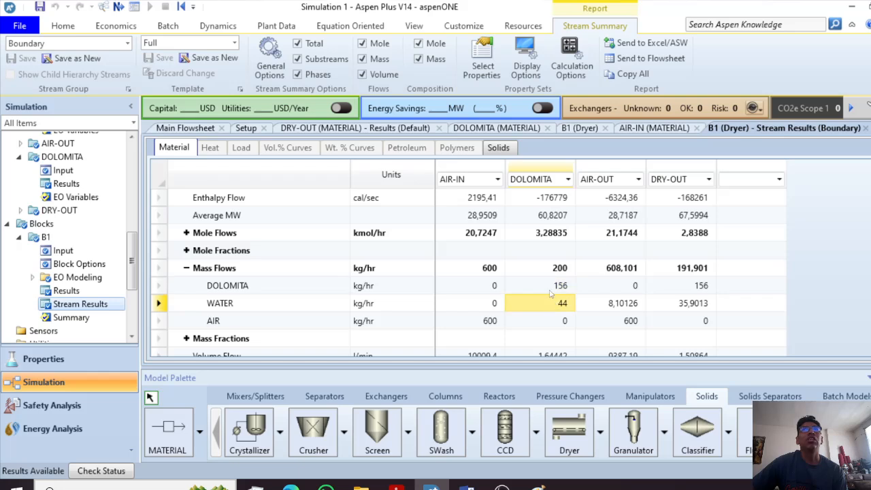
pyautogui.click(551, 291)
pyautogui.click(552, 307)
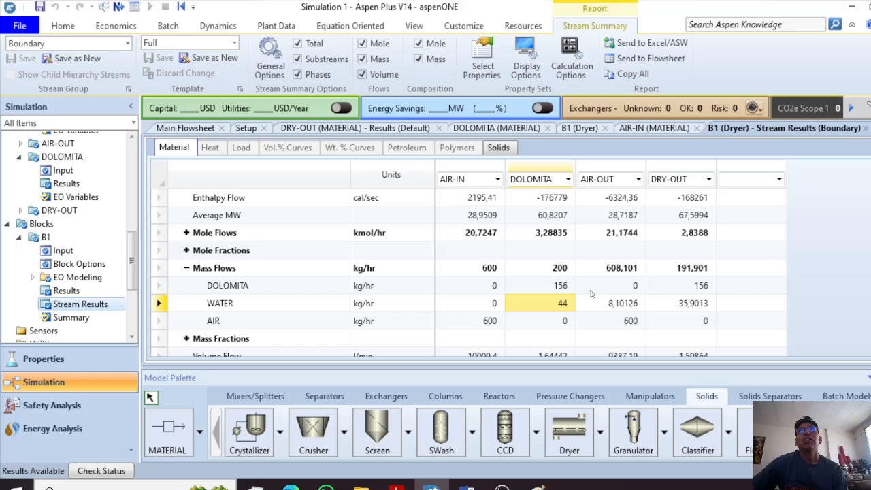
pyautogui.click(700, 285)
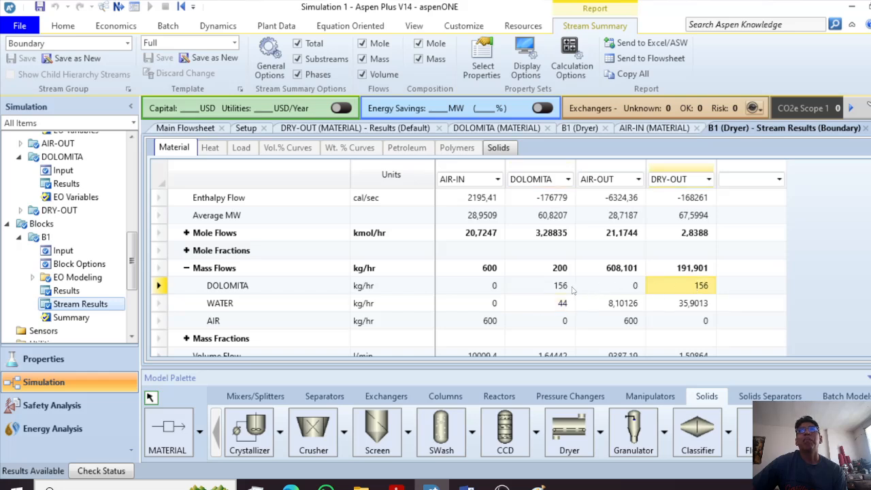
pyautogui.click(678, 304)
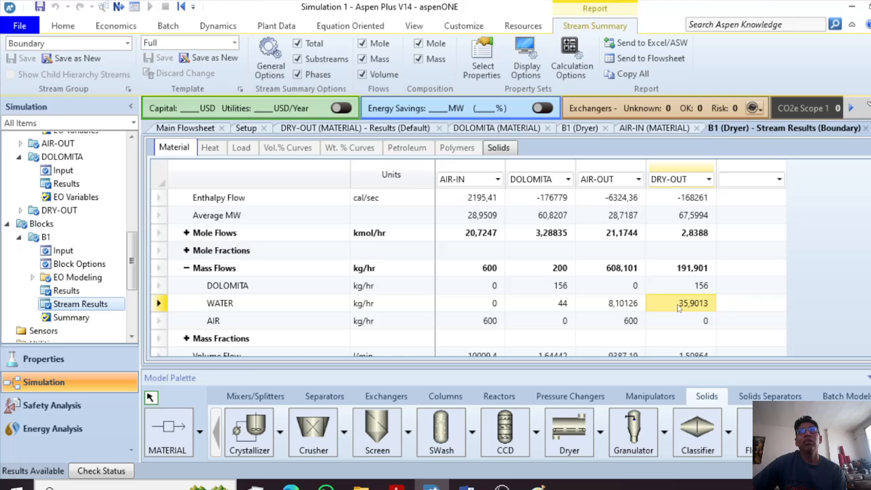
# Examine the component mass flows in AIR-OUT against AIR-IN, and trace the water between the DOLOMITA, AIR-OUT and DRY-OUT streams.
pyautogui.click(630, 285)
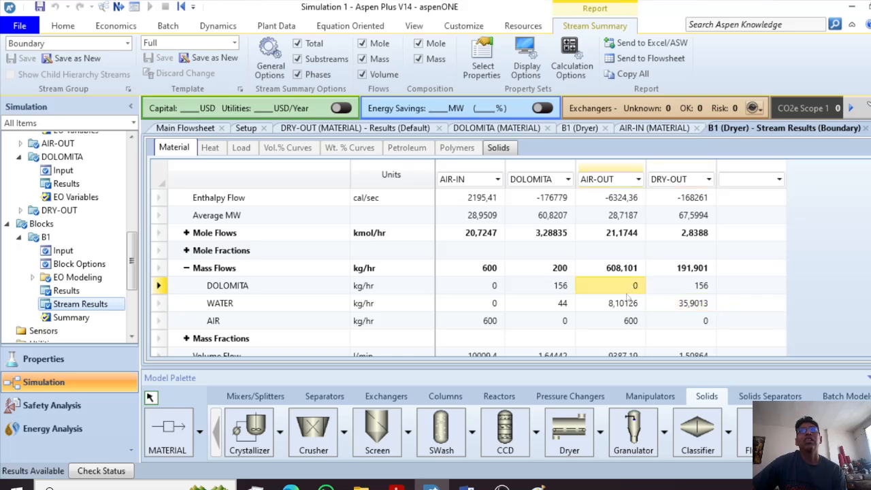
pyautogui.click(624, 304)
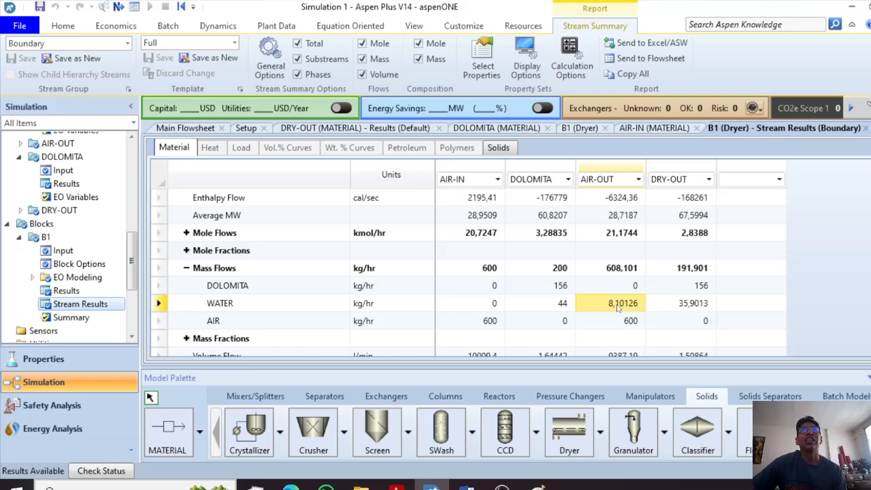
pyautogui.click(620, 320)
pyautogui.click(623, 304)
pyautogui.click(626, 316)
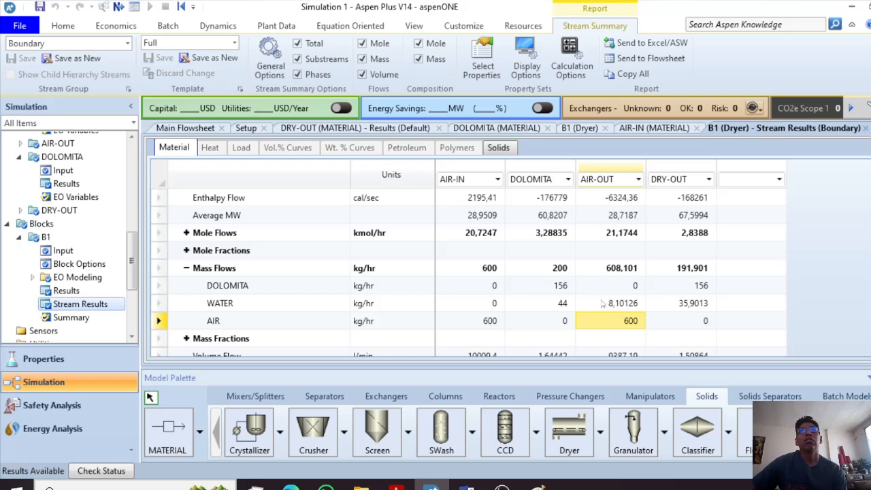
pyautogui.click(490, 320)
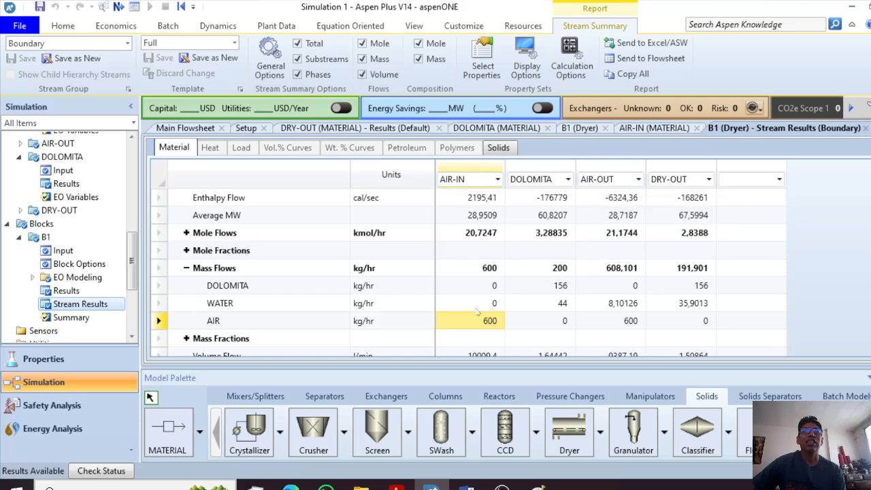
pyautogui.click(635, 287)
pyautogui.click(628, 305)
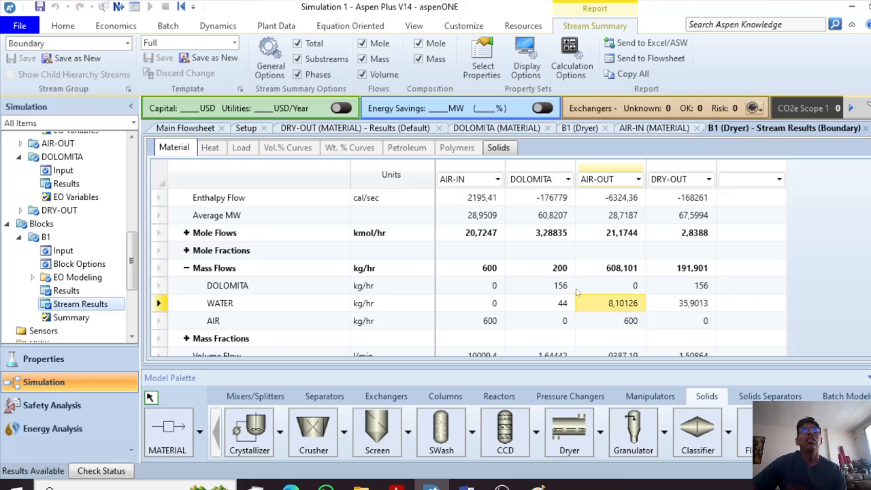
pyautogui.click(555, 286)
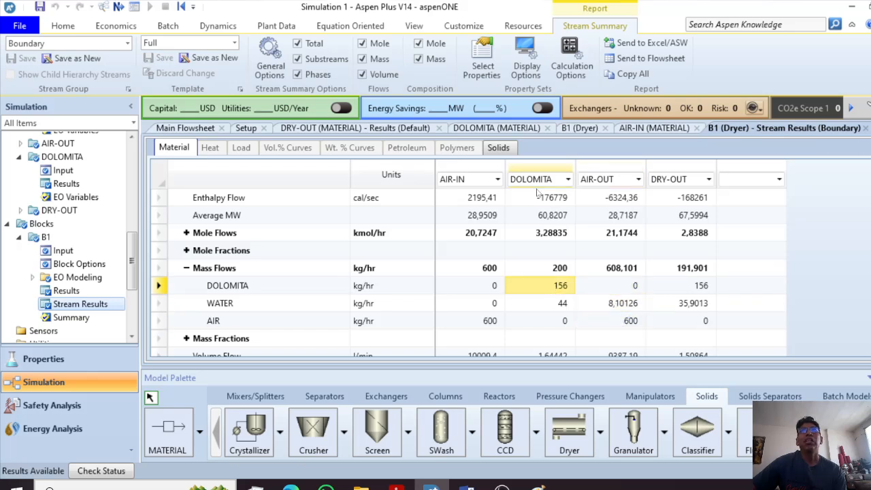
pyautogui.click(677, 304)
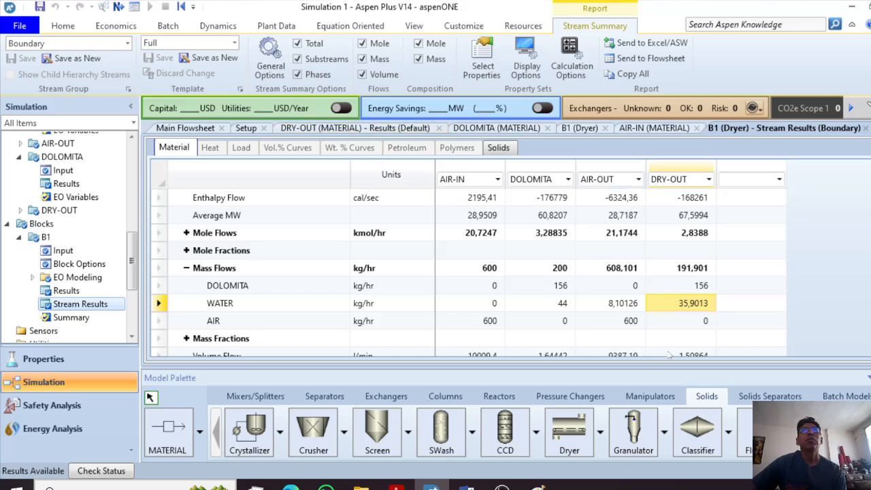
# Expand the MIXED Substream section of the stream results and review its properties for the air streams.
pyautogui.scroll(-2, 551, 185)
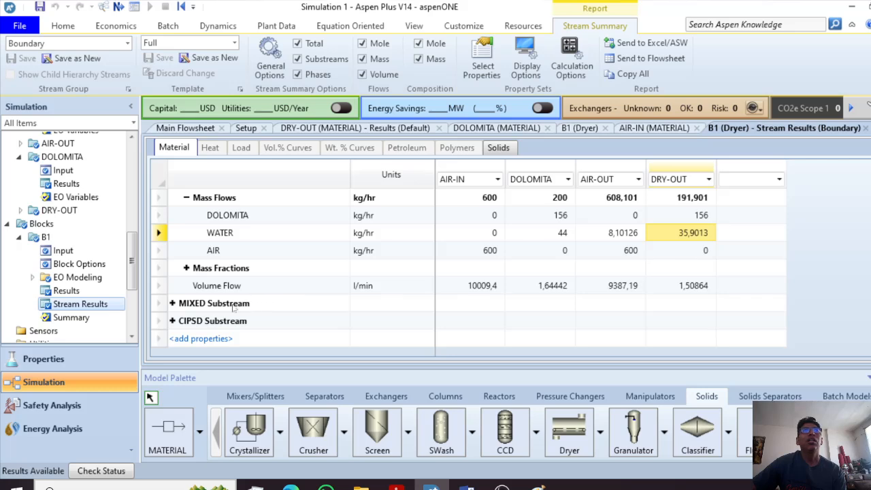
pyautogui.click(172, 302)
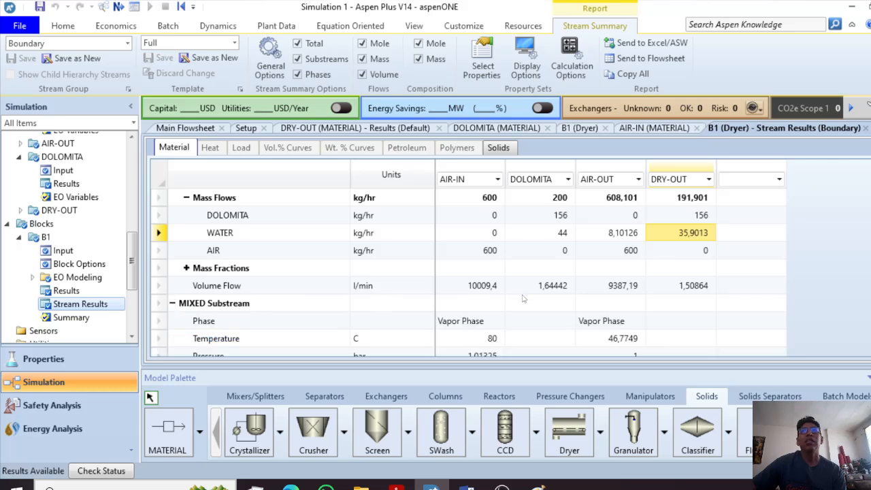
pyautogui.scroll(-1, 537, 270)
pyautogui.scroll(1, 534, 206)
pyautogui.scroll(-5, 534, 206)
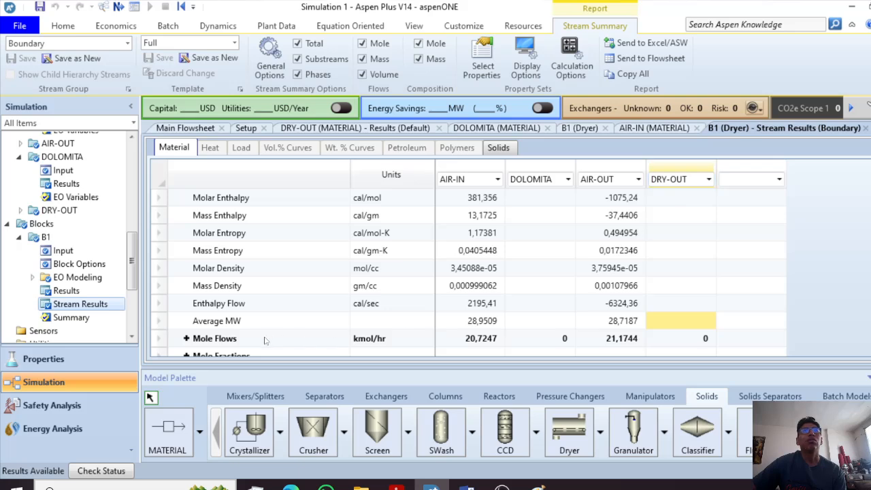
pyautogui.scroll(-3, 268, 340)
# Expand the CIPSD Substream section and its mass flows by component.
pyautogui.click(172, 320)
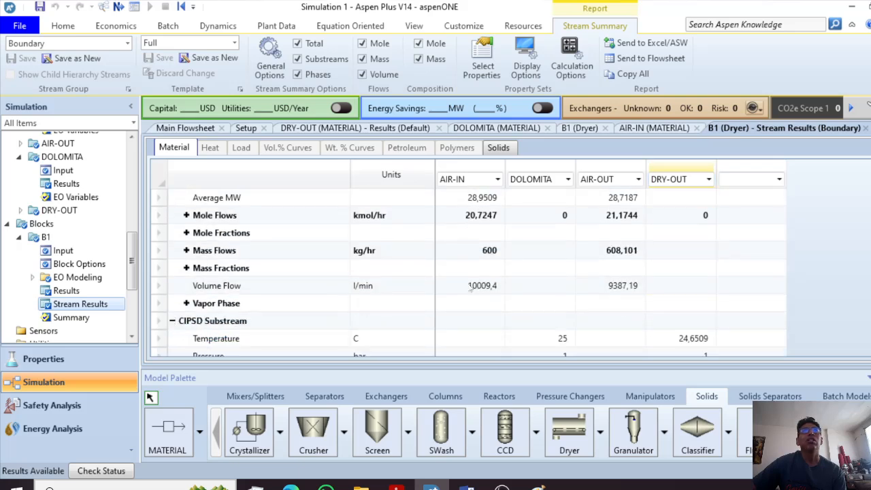
pyautogui.scroll(-4, 529, 284)
pyautogui.scroll(-3, 529, 283)
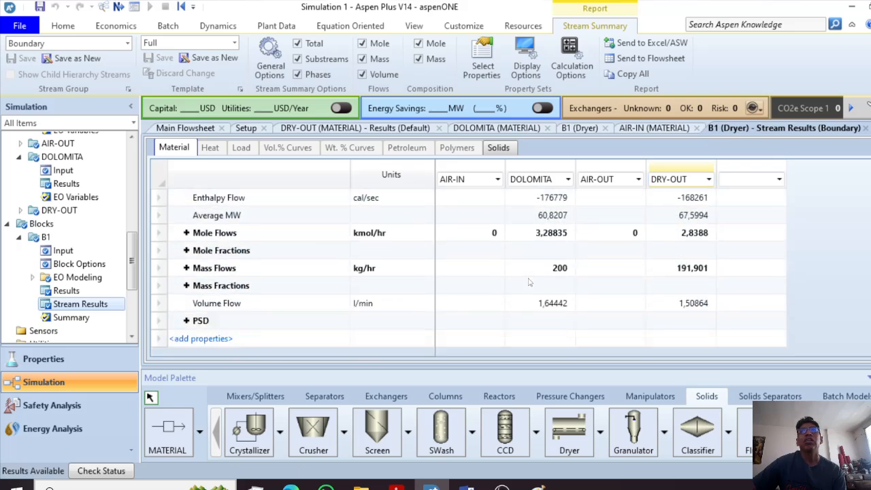
pyautogui.click(186, 268)
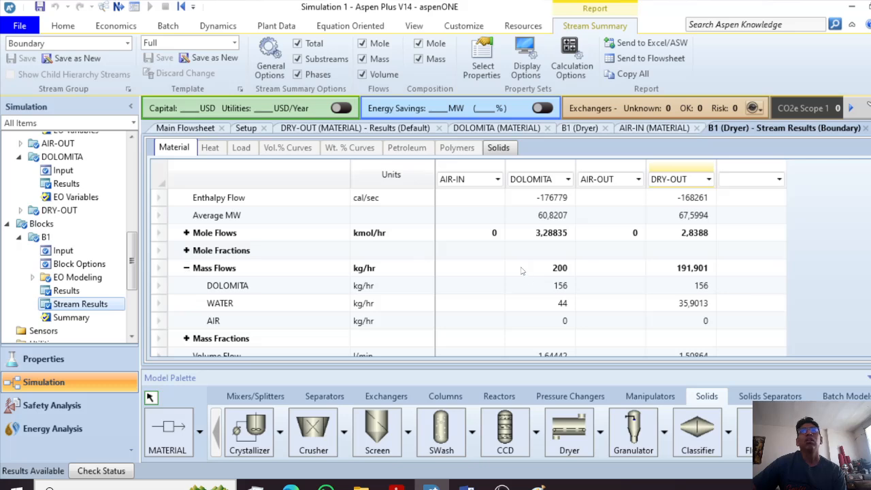
# Compare the CIPSD dolomite and water mass flows between the DOLOMITA and DRY-OUT streams.
pyautogui.click(546, 288)
pyautogui.click(564, 305)
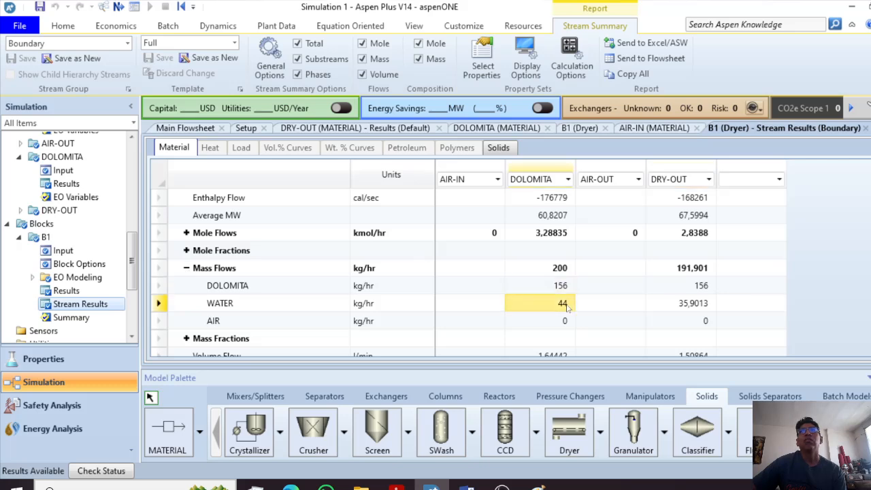
pyautogui.click(677, 288)
pyautogui.click(692, 307)
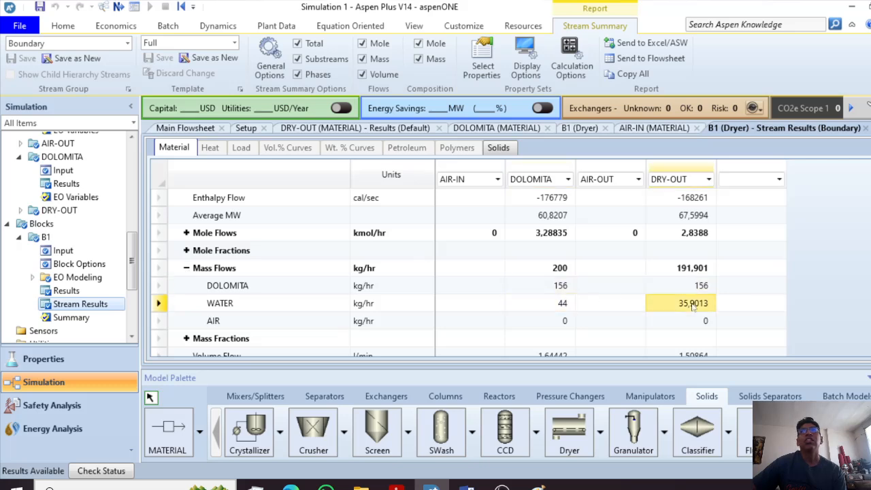
pyautogui.click(546, 285)
pyautogui.click(676, 288)
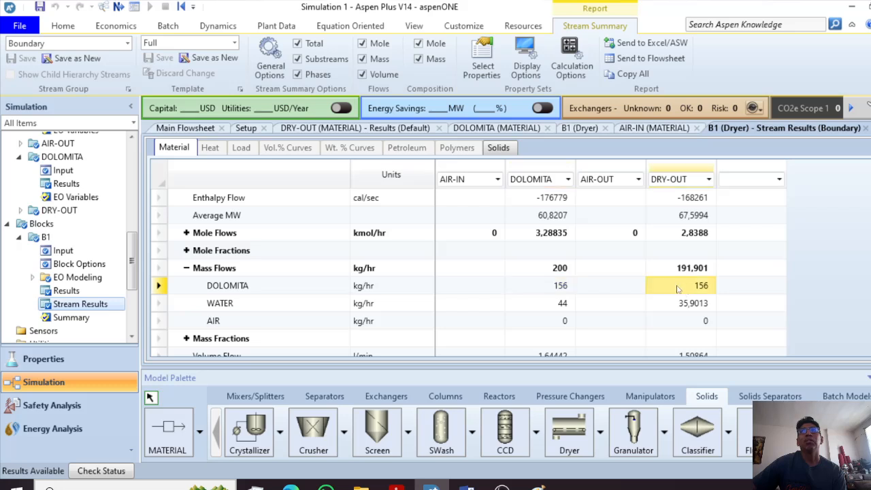
pyautogui.click(562, 304)
pyautogui.click(671, 307)
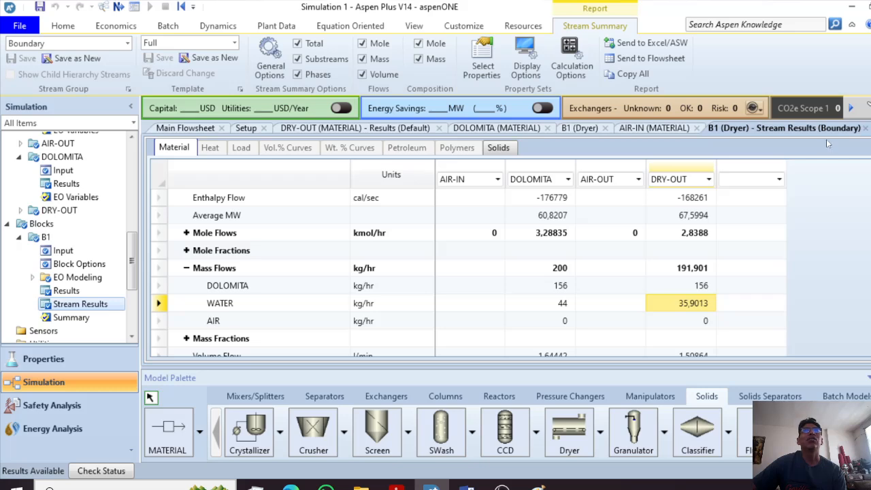
# Close dryer B1's stream results and display the stream temperatures on the main flowsheet.
pyautogui.click(864, 128)
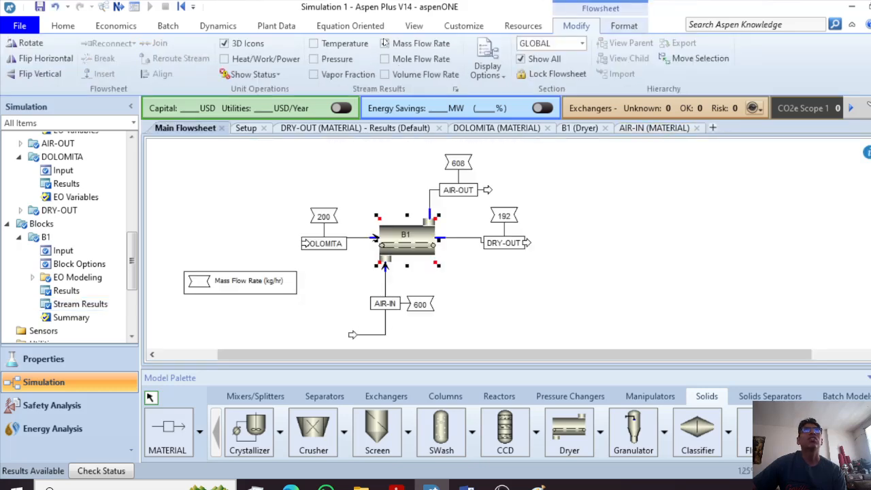
pyautogui.click(314, 43)
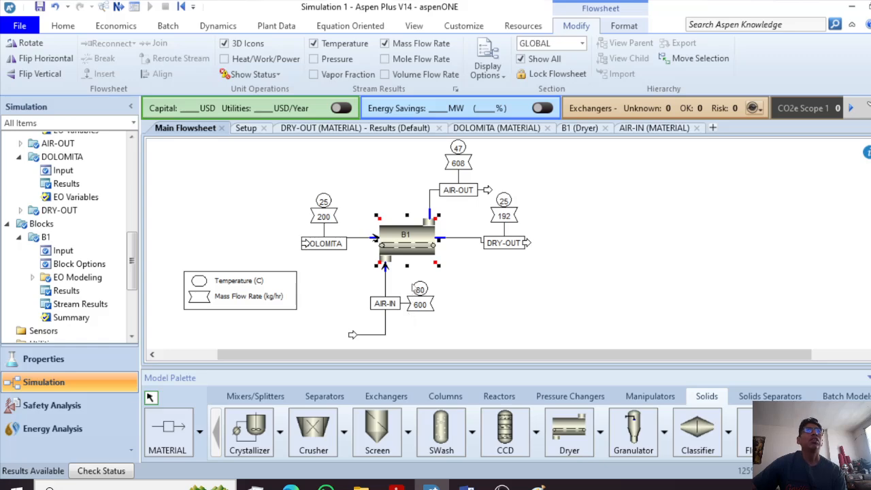
# Set the AIR-IN stream temperature to 120 C and rerun the simulation from the main flowsheet.
pyautogui.doubleClick(386, 289)
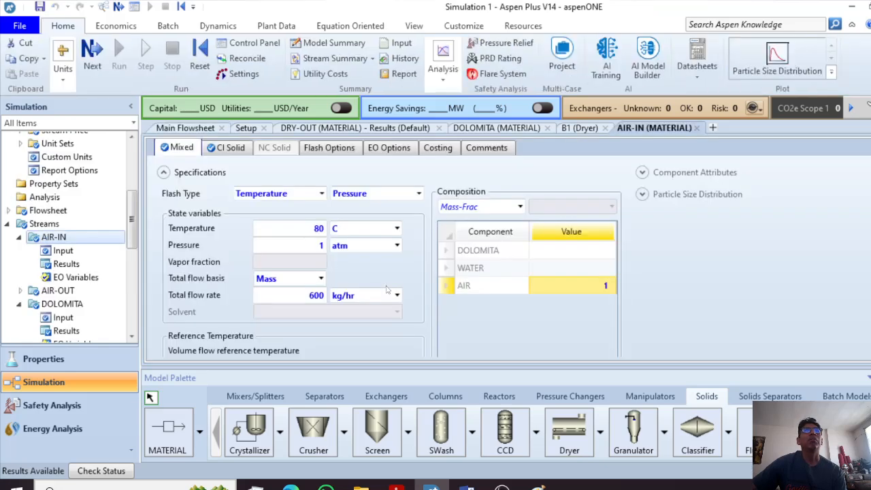
pyautogui.click(311, 230)
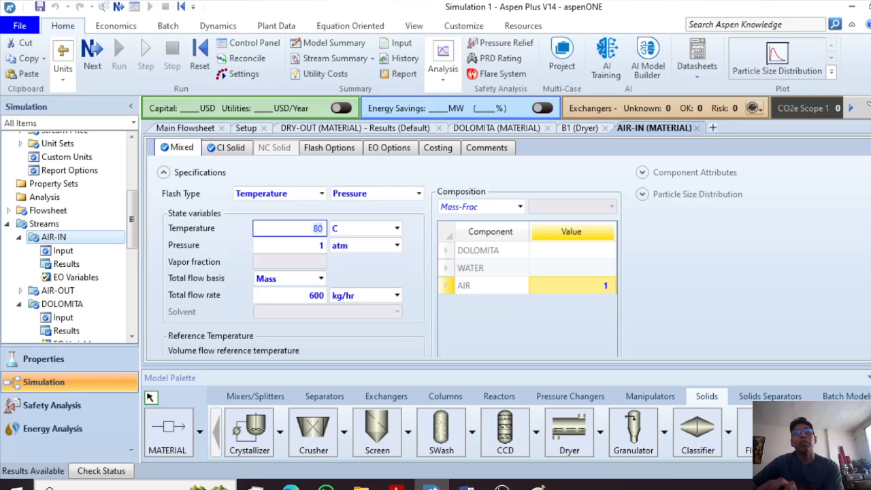
pyautogui.write('120')
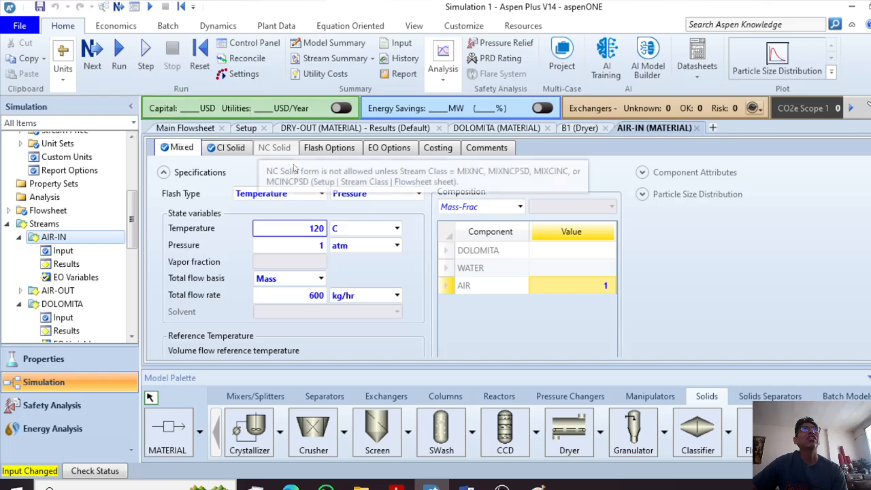
pyautogui.click(181, 128)
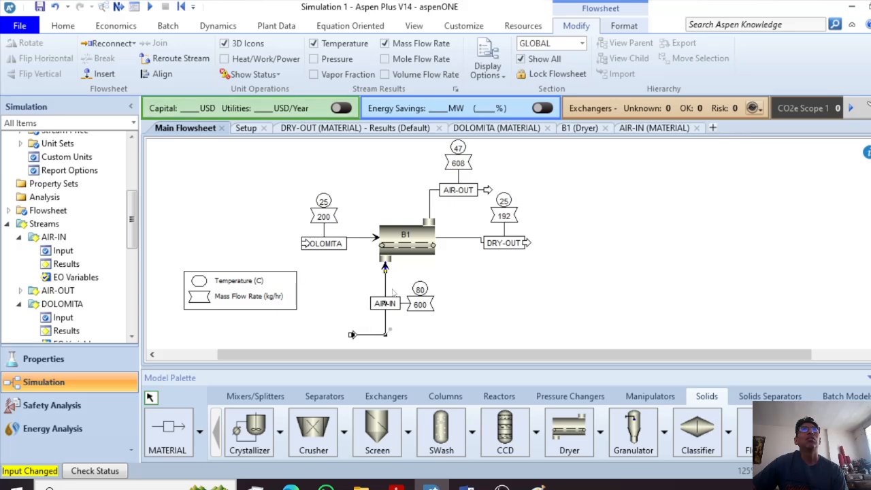
pyautogui.click(149, 7)
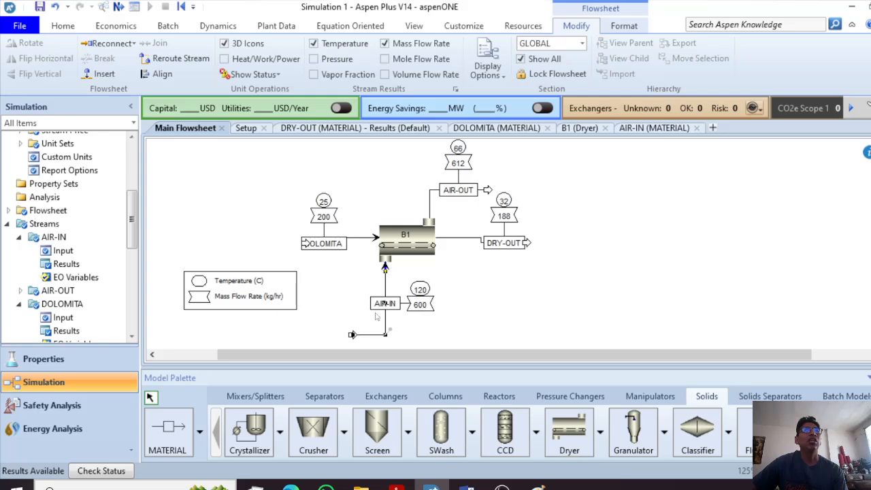
# Check the updated DRY-OUT stream results and close them.
pyautogui.click(463, 239)
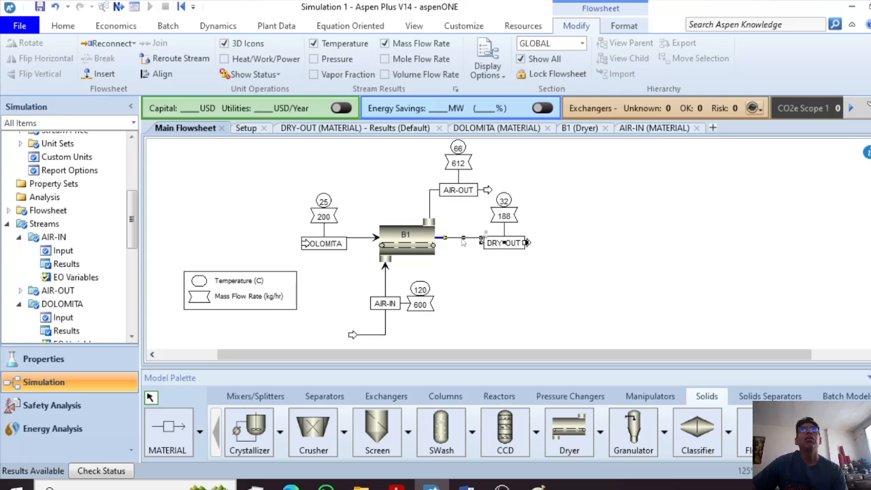
pyautogui.click(420, 131)
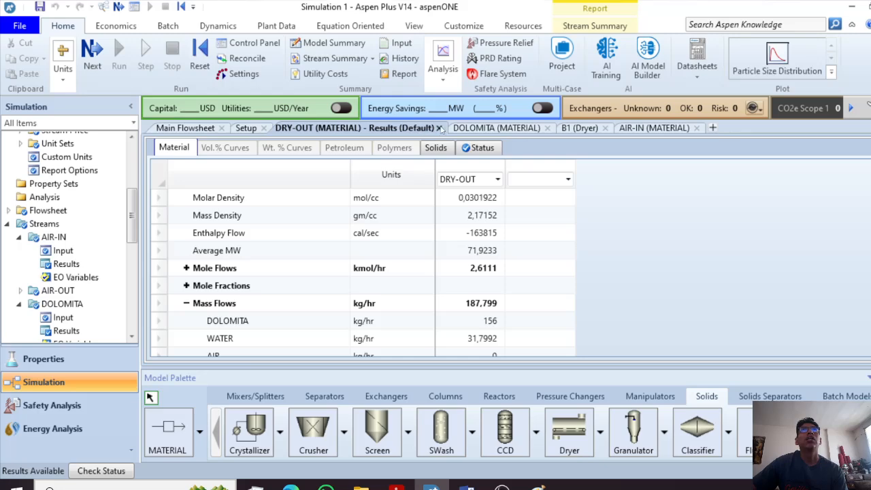
pyautogui.click(439, 127)
# Open dryer B1's stream results and expand the mass flows by component for all four streams.
pyautogui.rightClick(385, 229)
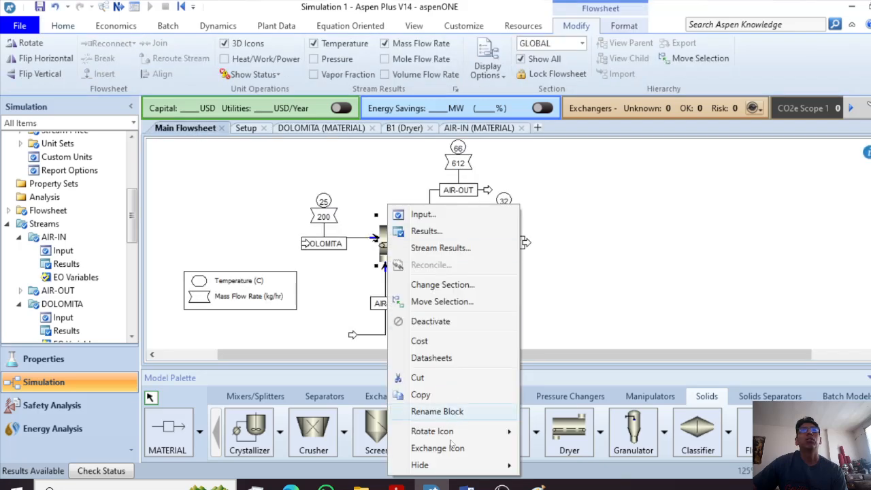
pyautogui.click(440, 248)
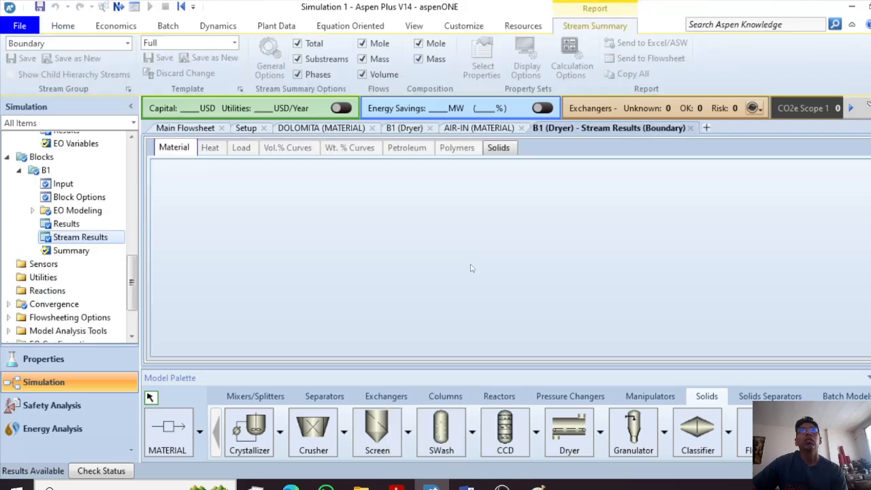
pyautogui.scroll(-2, 868, 176)
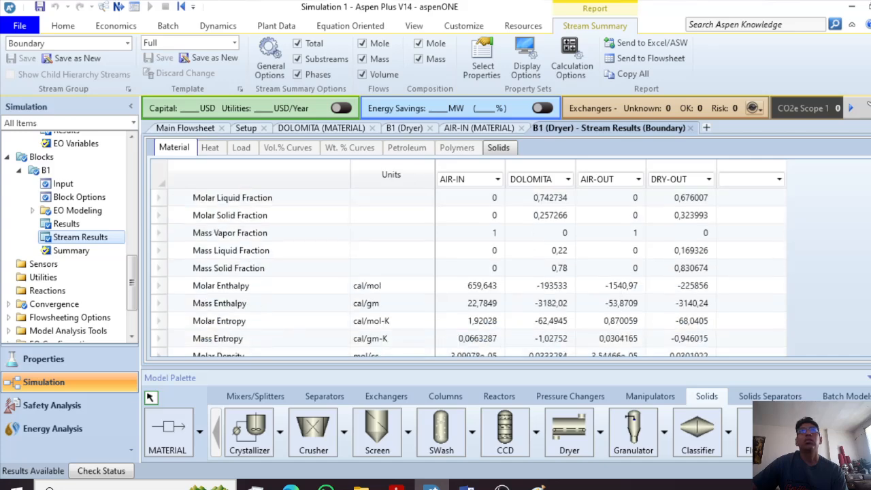
pyautogui.scroll(4, 868, 175)
pyautogui.scroll(-5, 324, 314)
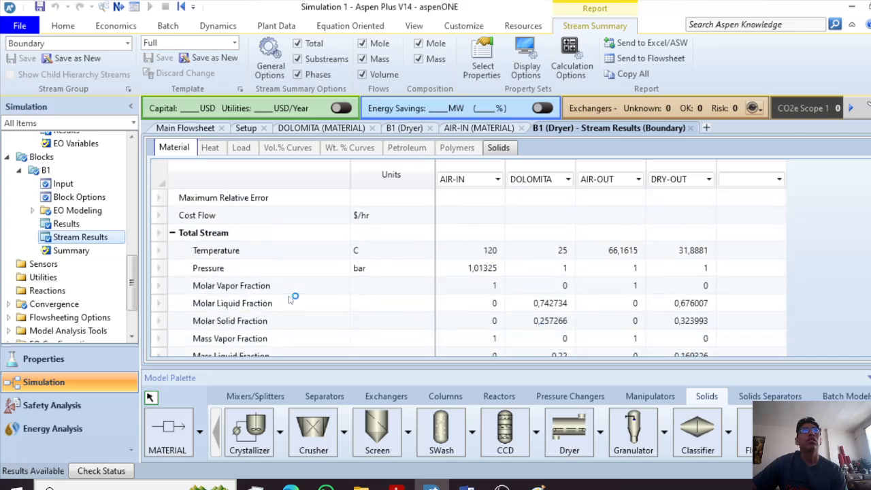
pyautogui.scroll(-4, 291, 297)
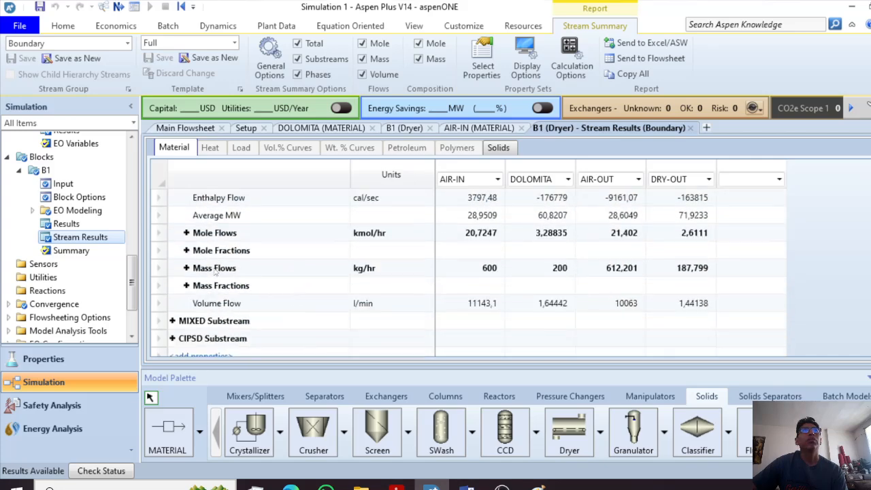
pyautogui.click(185, 267)
pyautogui.scroll(-1, 525, 268)
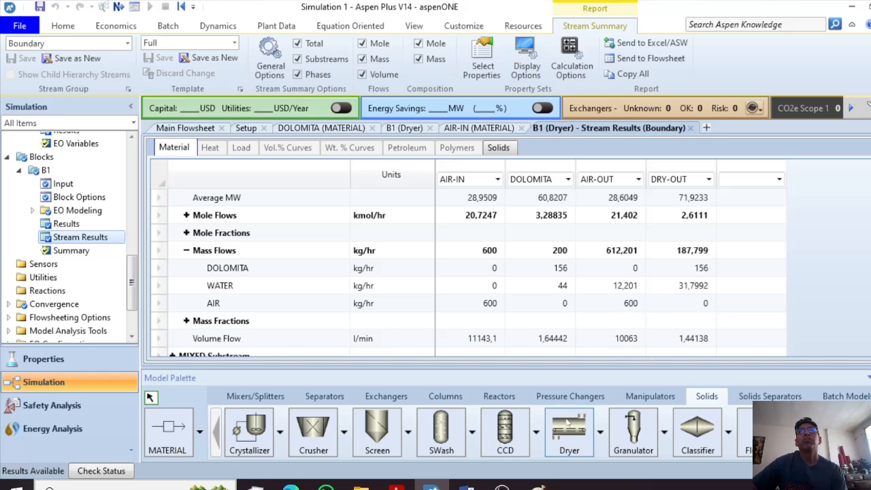
# Capture the component mass flow rows of B1's stream results with the Snipping Tool (Herramienta Recortes).
pyautogui.click(102, 484)
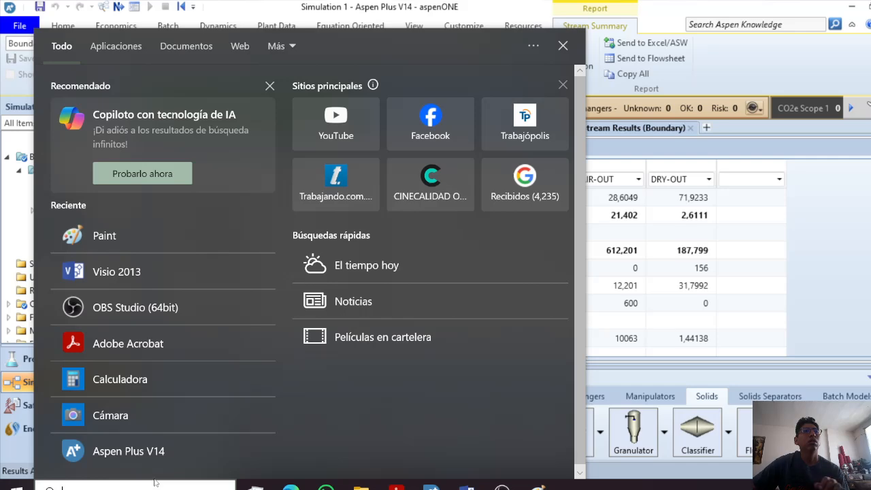
pyautogui.write('re')
pyautogui.click(118, 117)
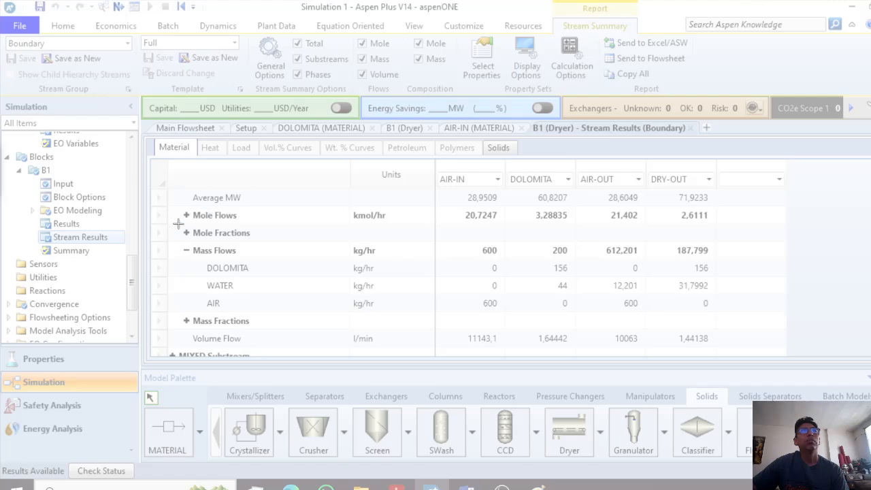
pyautogui.moveTo(178, 224); pyautogui.dragTo(739, 323)
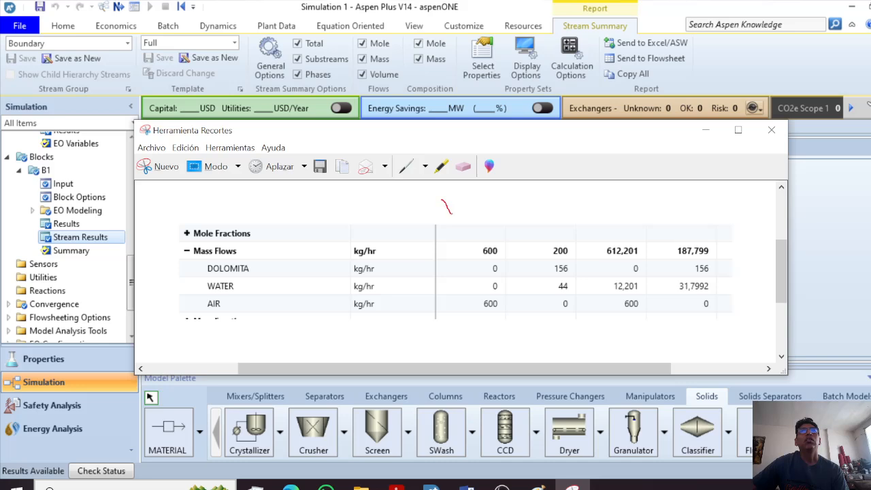
# Handwrite "120 °C" and "600 Kg/h" above the captured mass flow table and minimize the snip window.
pyautogui.moveTo(468, 209); pyautogui.dragTo(485, 210)
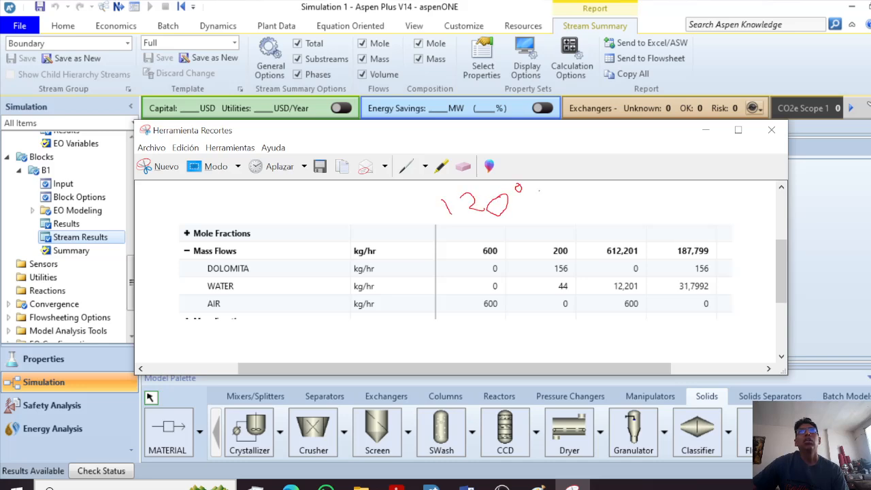
pyautogui.moveTo(527, 209); pyautogui.dragTo(557, 215)
pyautogui.moveTo(644, 191)
pyautogui.mouseDown()
pyautogui.moveTo(638, 211)
pyautogui.moveTo(702, 195)
pyautogui.mouseUp()
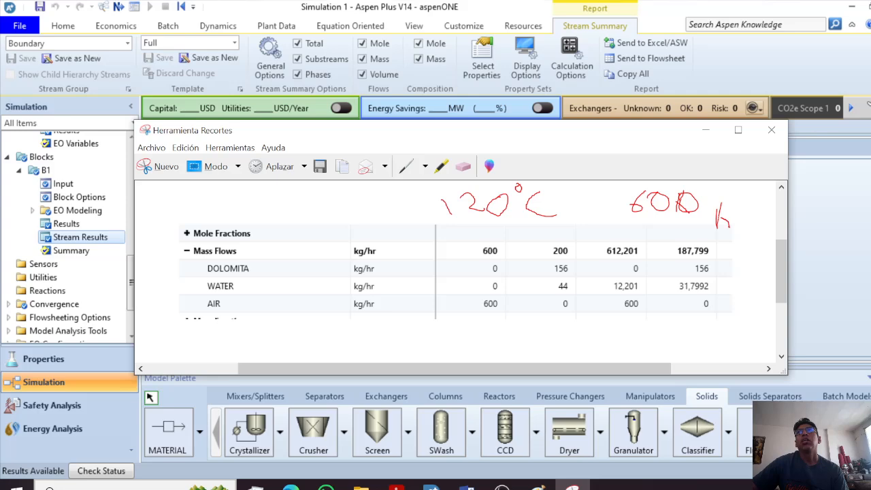
pyautogui.moveTo(755, 231); pyautogui.dragTo(731, 256)
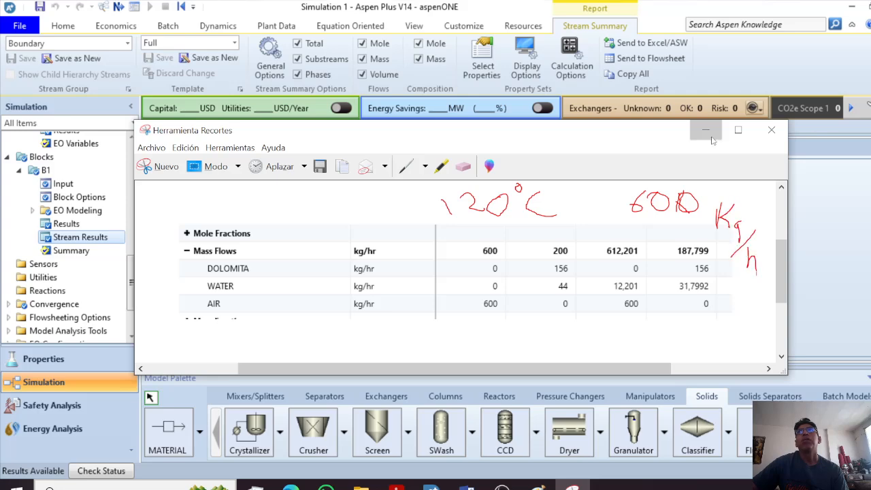
pyautogui.click(705, 129)
# Set the AIR-IN stream's total flow rate to 800 kg/hr and rerun the simulation.
pyautogui.click(200, 130)
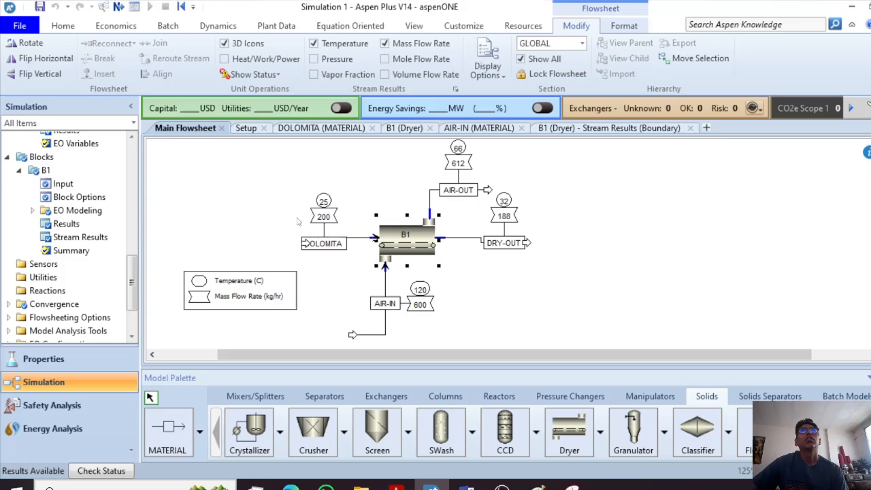
pyautogui.doubleClick(386, 326)
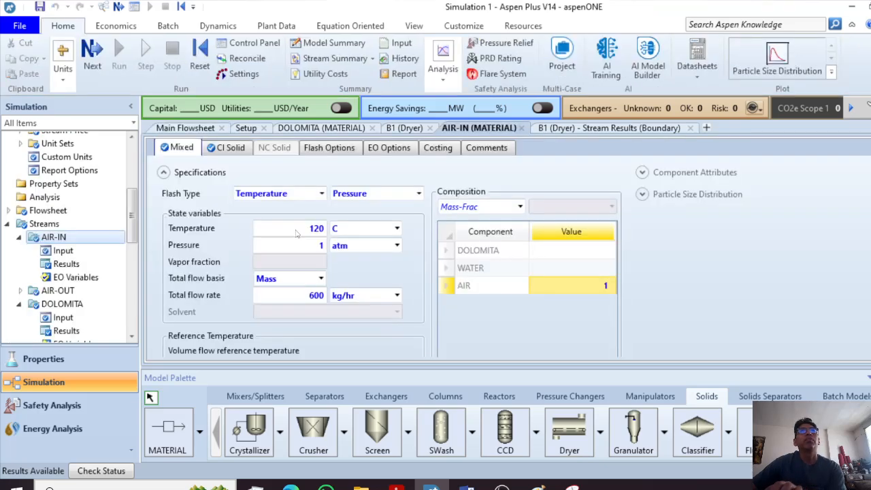
pyautogui.doubleClick(316, 294)
pyautogui.write('800')
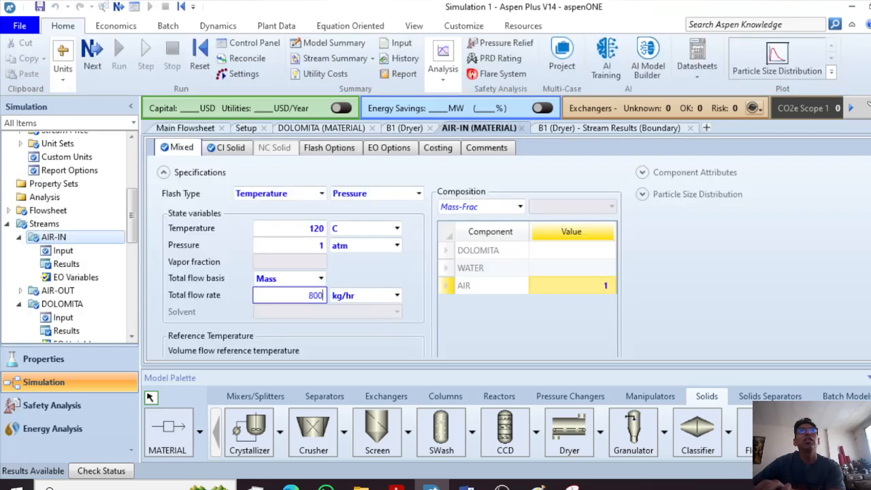
pyautogui.click(116, 57)
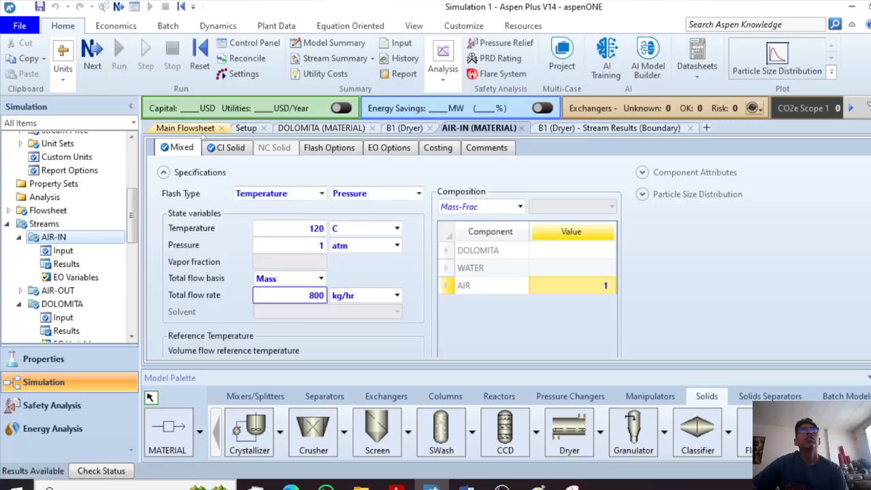
# Compare B1's updated component mass flows with the saved snip, underlining the DRY-OUT water flow in it.
pyautogui.click(612, 128)
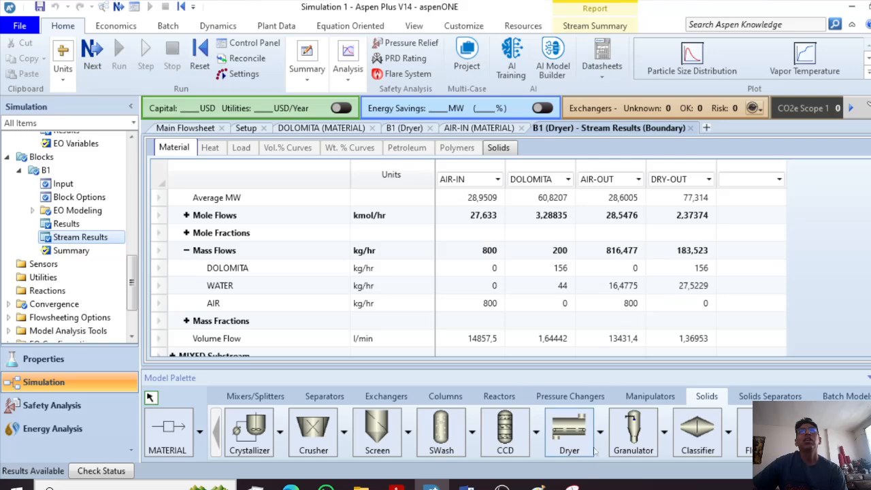
pyautogui.click(573, 486)
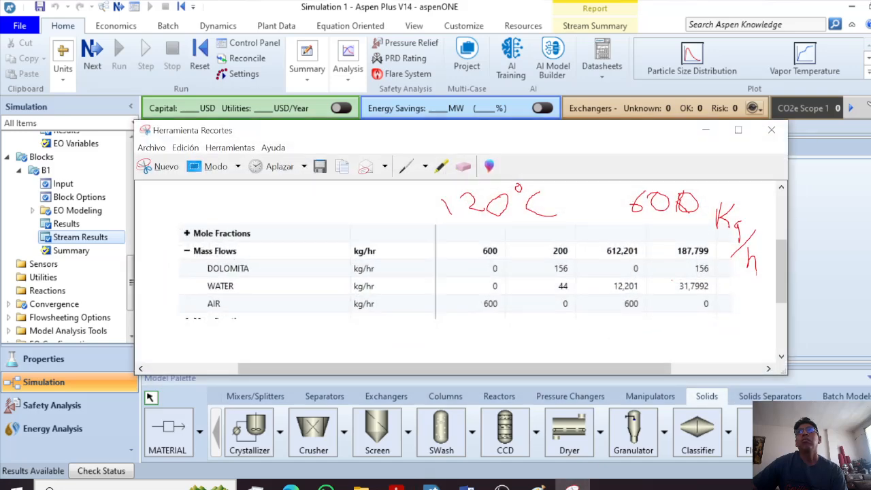
pyautogui.moveTo(675, 290); pyautogui.dragTo(708, 288)
pyautogui.click(705, 130)
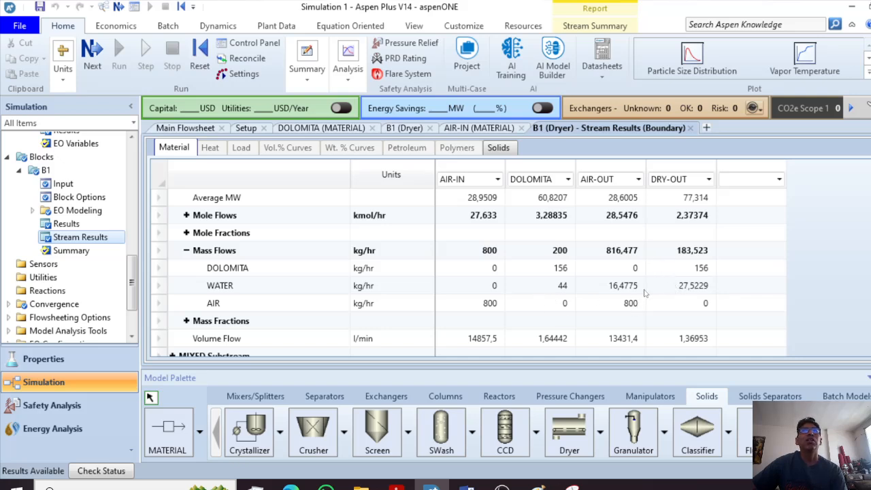
# Return to the main flowsheet and close the Setup, DOLOMITA, B1 and AIR-IN forms.
pyautogui.click(187, 129)
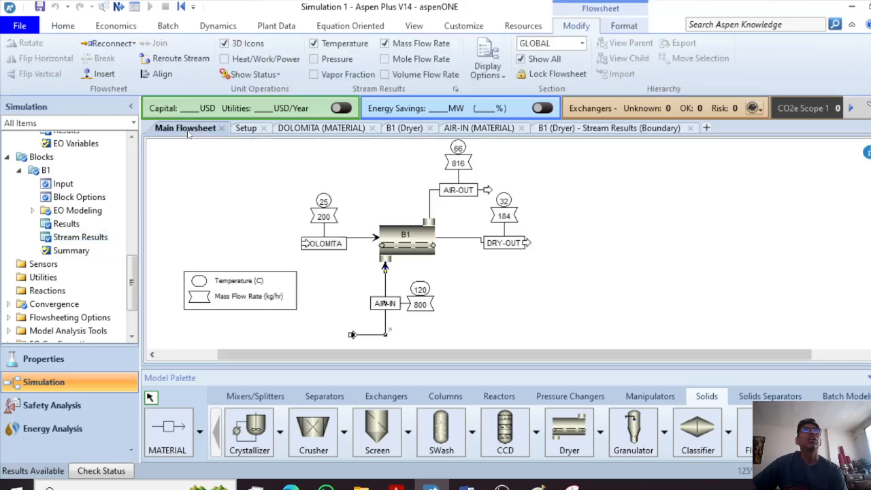
pyautogui.click(263, 128)
pyautogui.click(329, 128)
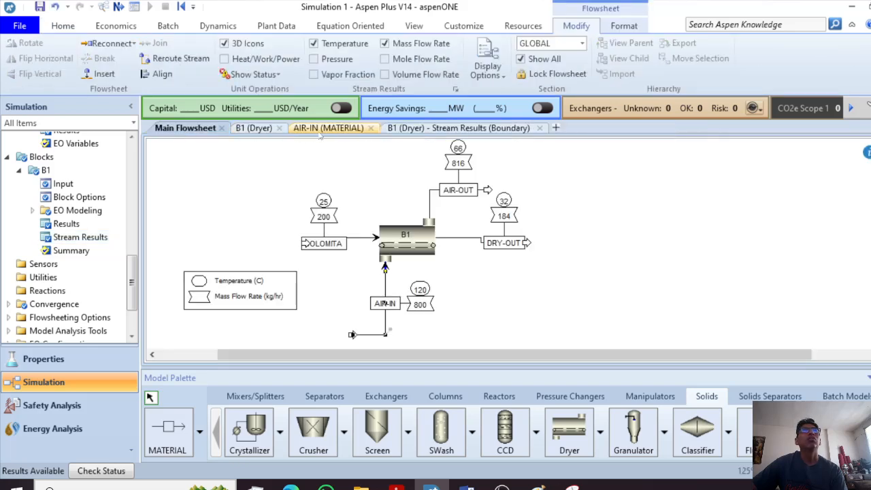
pyautogui.click(279, 129)
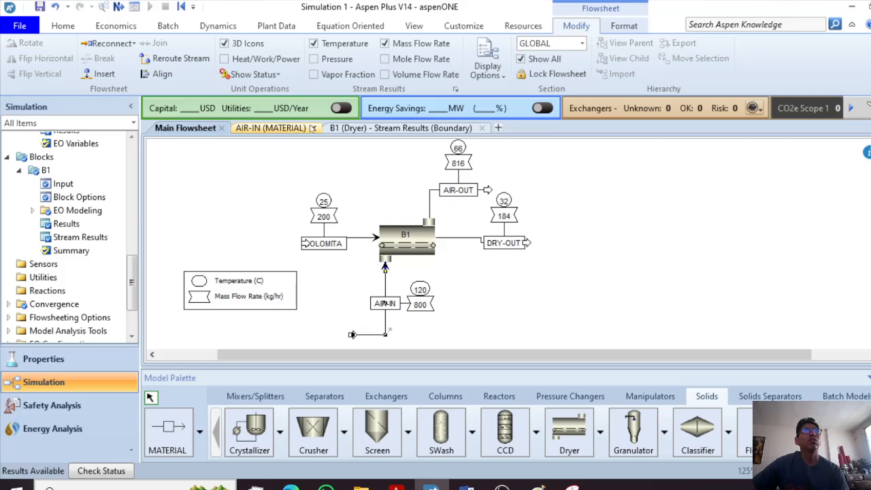
pyautogui.click(312, 128)
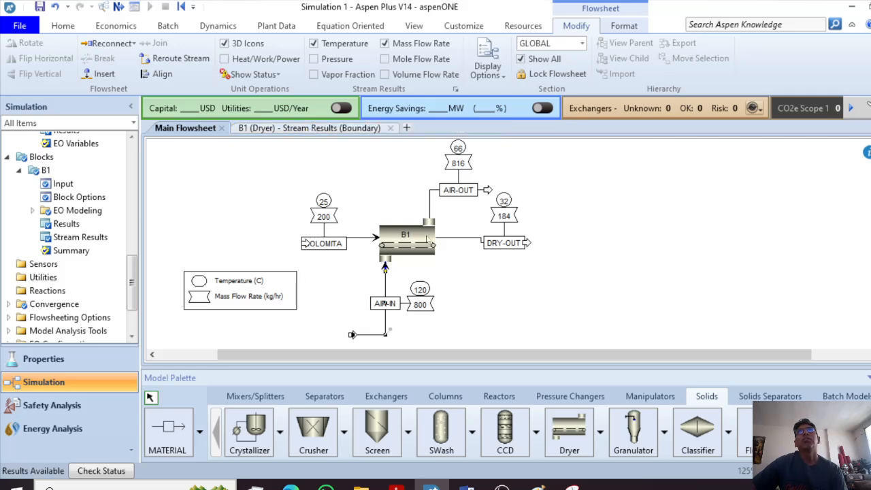
# Open dryer B1's specifications and plot its Drying Curve.
pyautogui.click(419, 238)
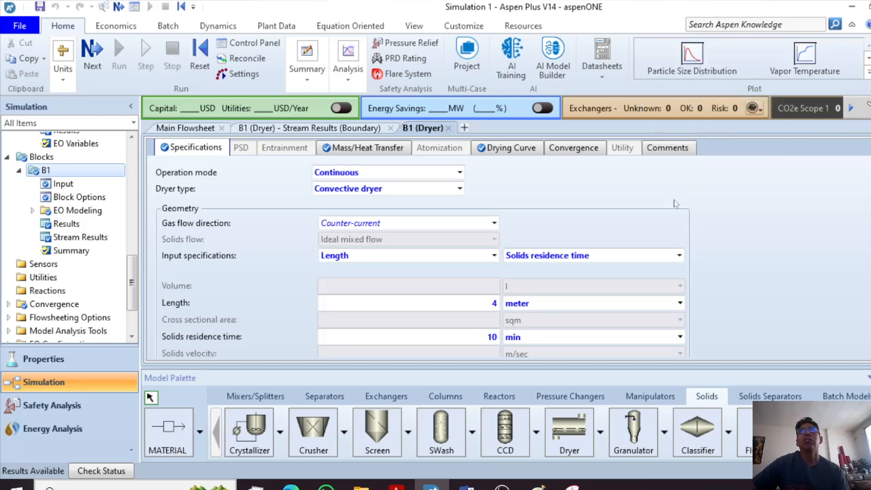
pyautogui.click(866, 72)
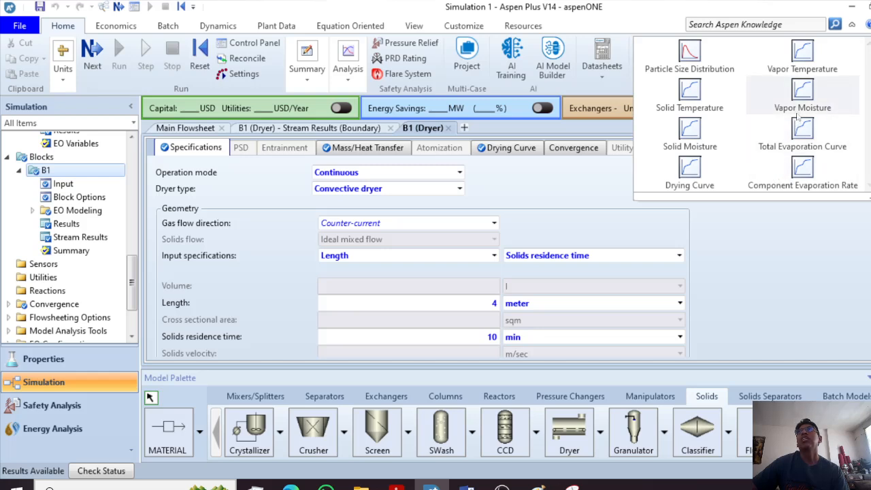
pyautogui.click(685, 173)
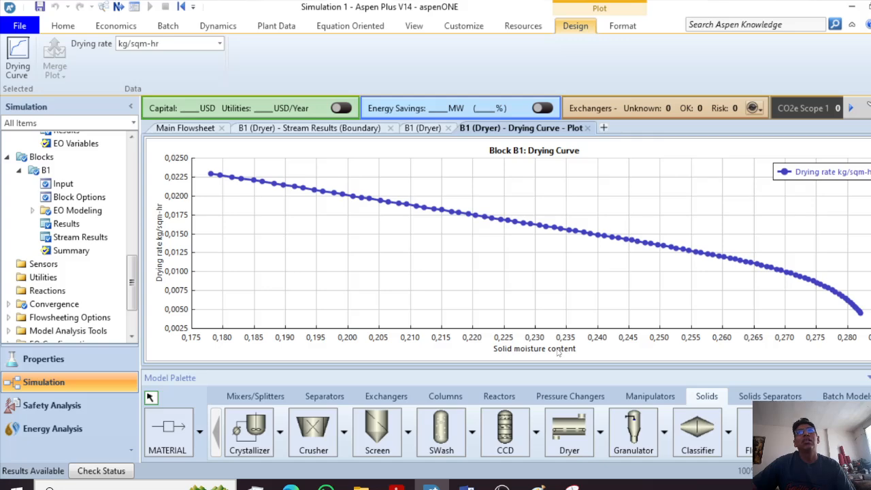
# Plot dryer B1's Solid Moisture curve from its stream results.
pyautogui.click(344, 128)
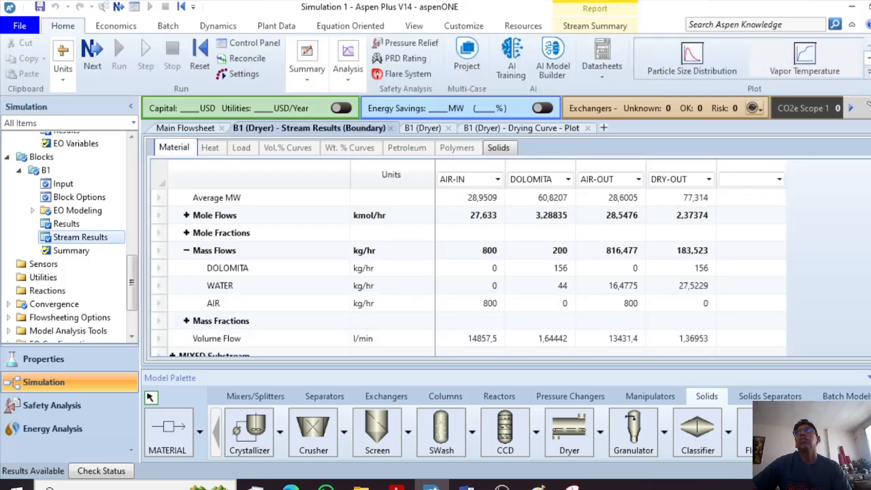
pyautogui.click(867, 75)
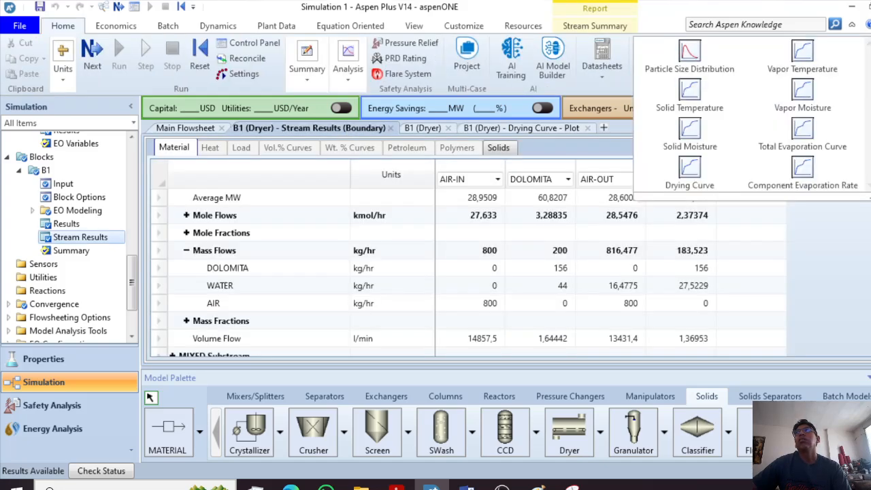
pyautogui.click(706, 138)
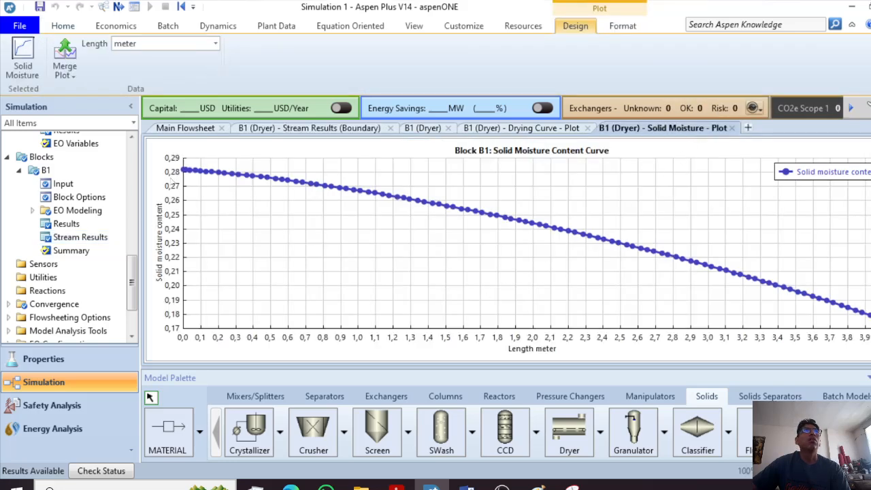
# Move block B1's label above its icon on the main flowsheet and rename the block as DRYER.
pyautogui.click(182, 129)
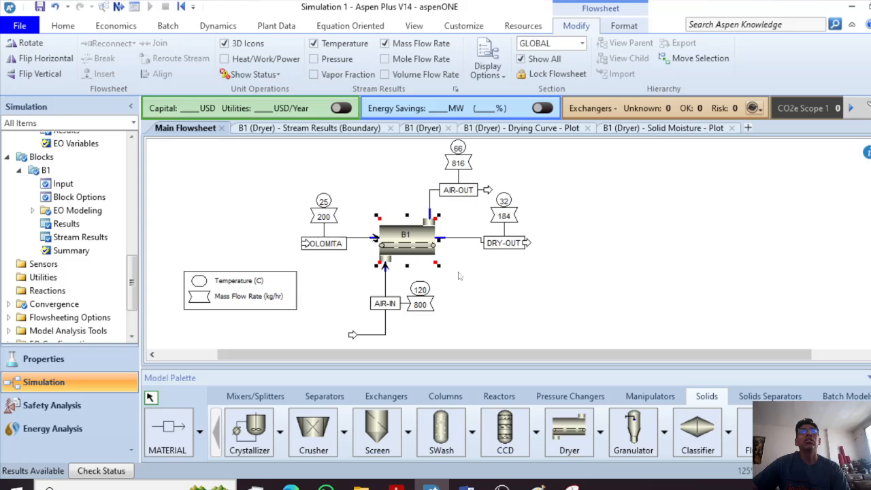
pyautogui.click(405, 238)
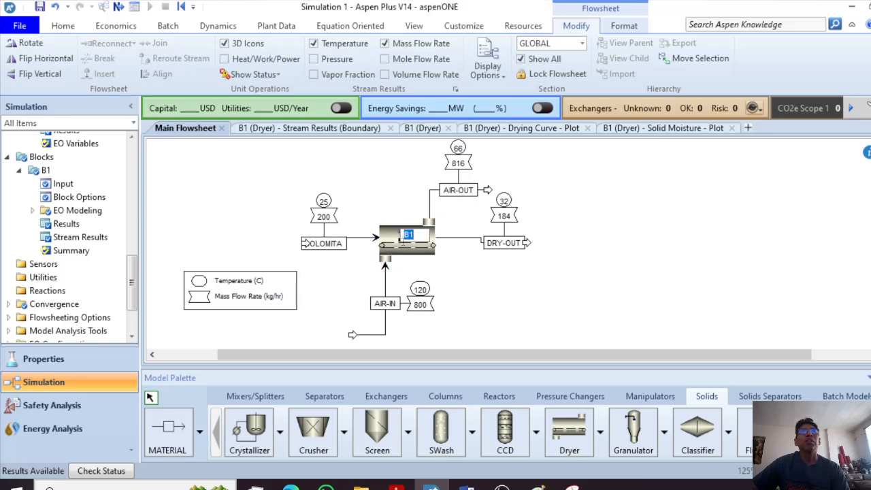
pyautogui.doubleClick(405, 238)
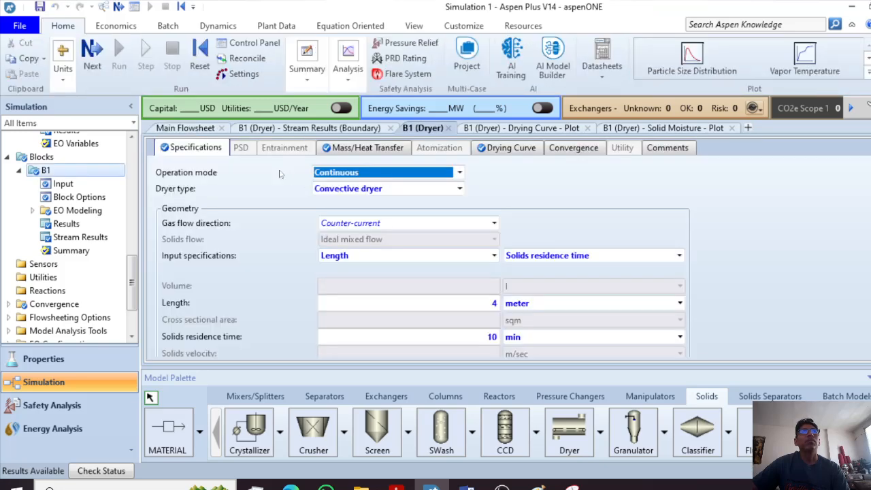
pyautogui.click(185, 128)
pyautogui.moveTo(405, 203); pyautogui.dragTo(405, 203)
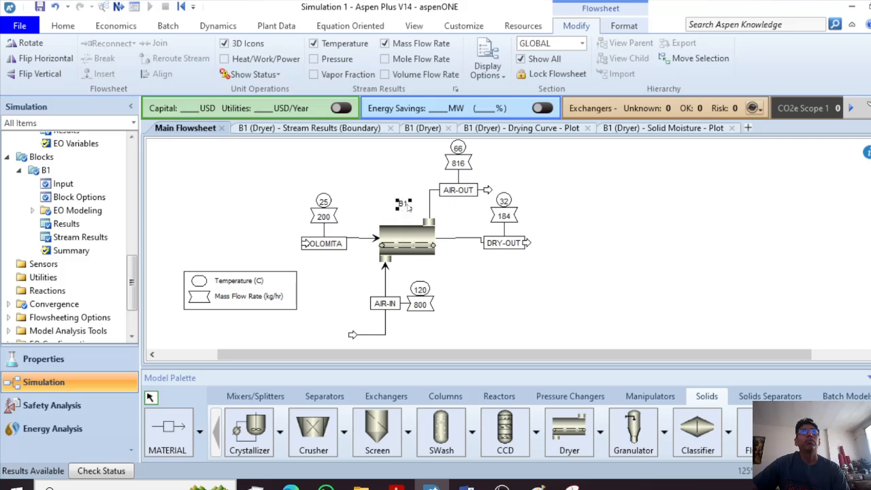
pyautogui.click(406, 203)
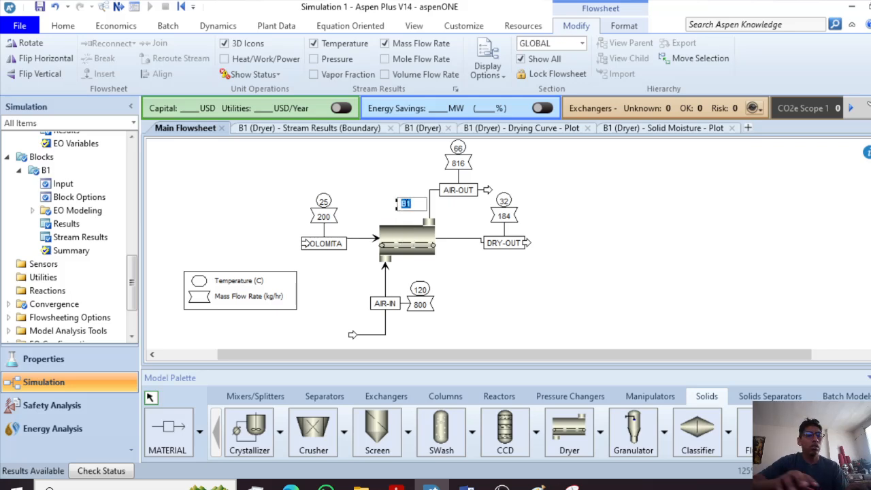
pyautogui.write('DRYER')
pyautogui.press('Return')
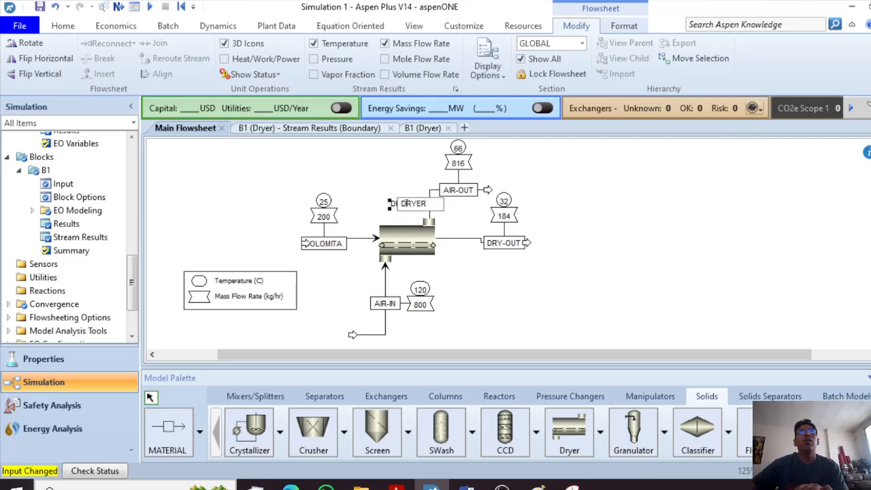
# Set the DRYER block's length to 7 meters in its specifications and rerun the simulation from the main flowsheet.
pyautogui.click(420, 251)
pyautogui.doubleClick(419, 251)
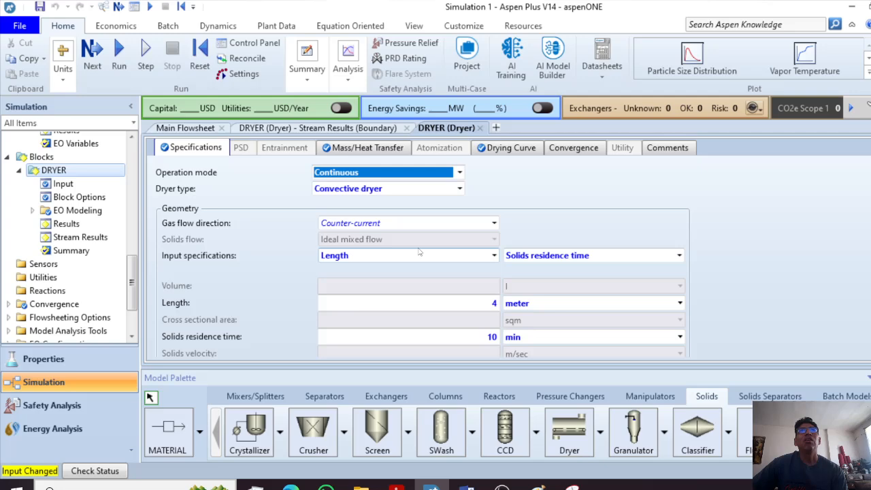
pyautogui.click(470, 302)
pyautogui.write('4')
pyautogui.press('BackSpace')
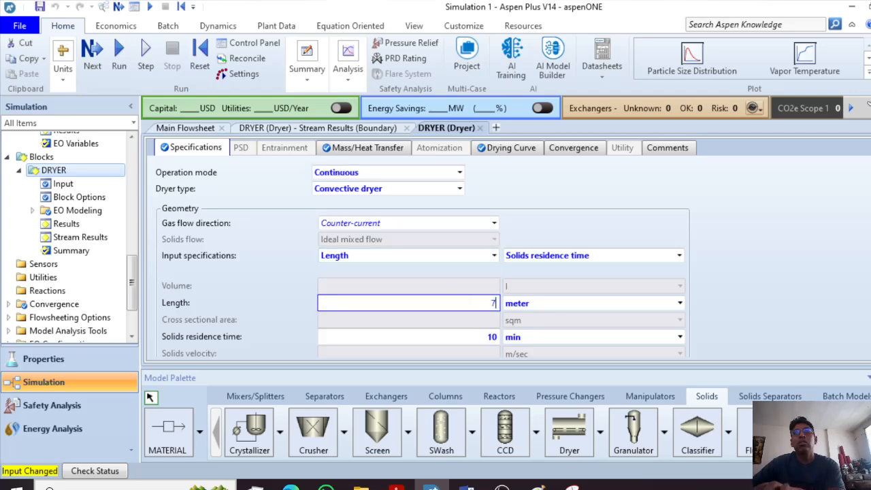
pyautogui.write('7')
pyautogui.click(185, 128)
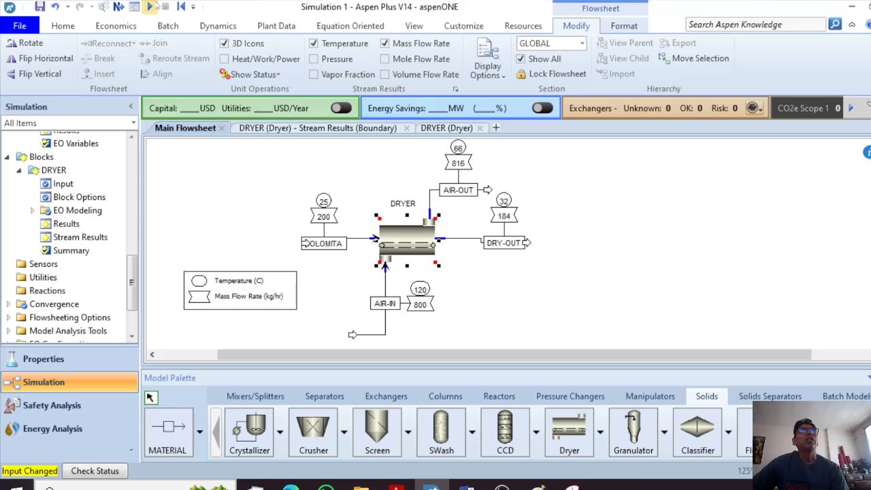
pyautogui.click(151, 6)
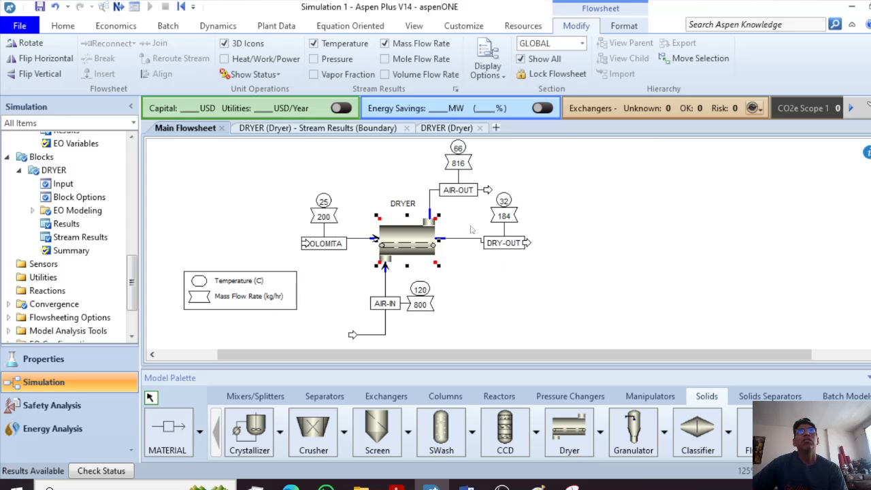
# Compare the water mass flow of DRY-OUT in the stream results with the 120 °C, 600 kg/h capture in Herramienta Recortes.
pyautogui.click(327, 128)
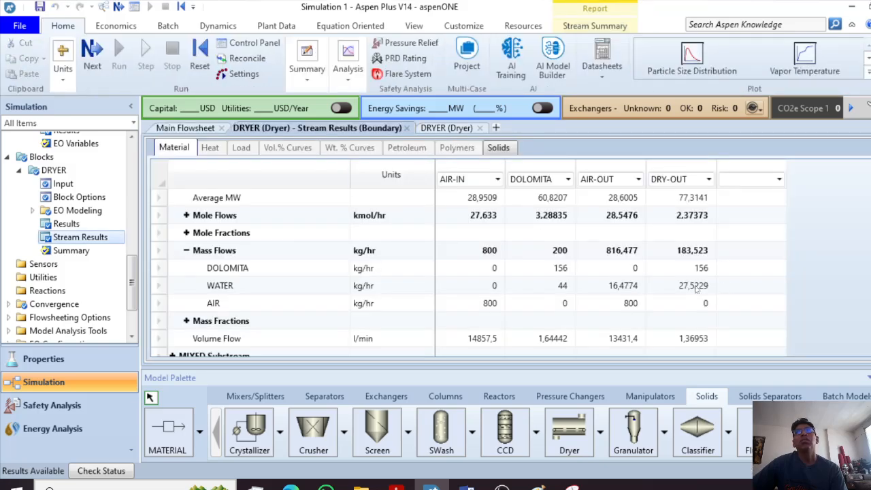
pyautogui.click(571, 487)
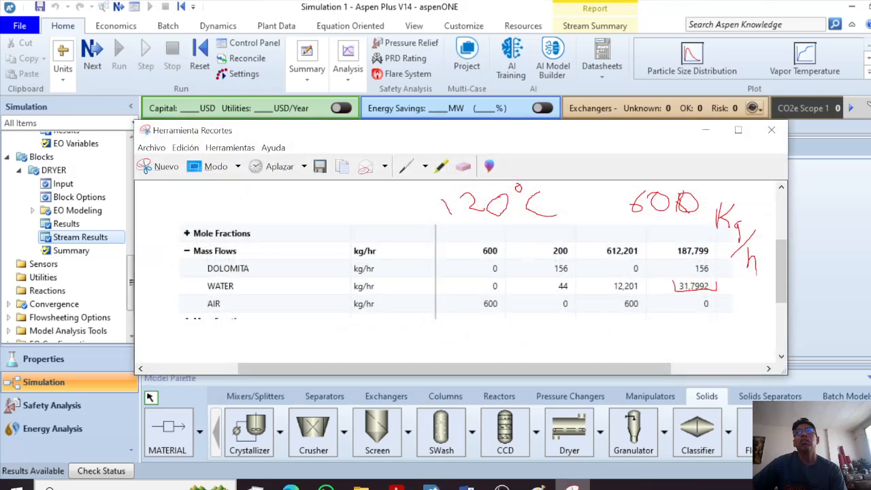
pyautogui.click(572, 487)
pyautogui.click(156, 129)
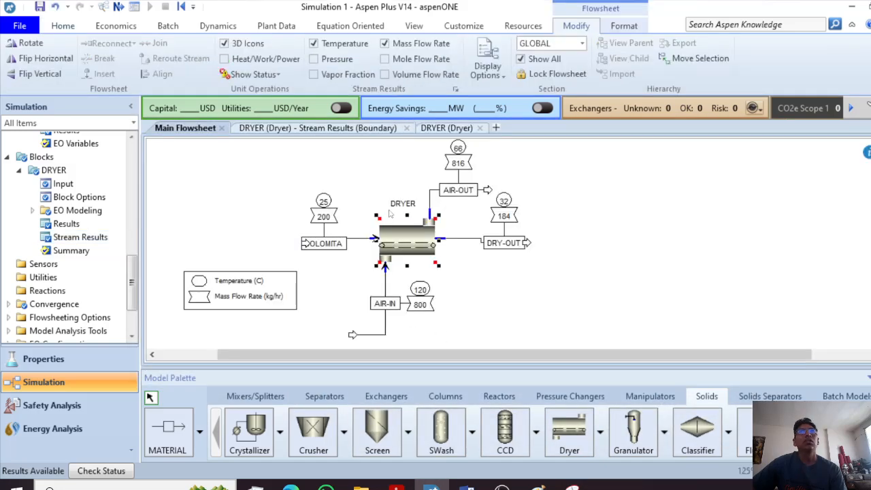
# View the Sensitivity list under Model Analysis Tools, and reposition the DRY-OUT stream label slightly lower on the main flowsheet.
pyautogui.scroll(-2, 62, 251)
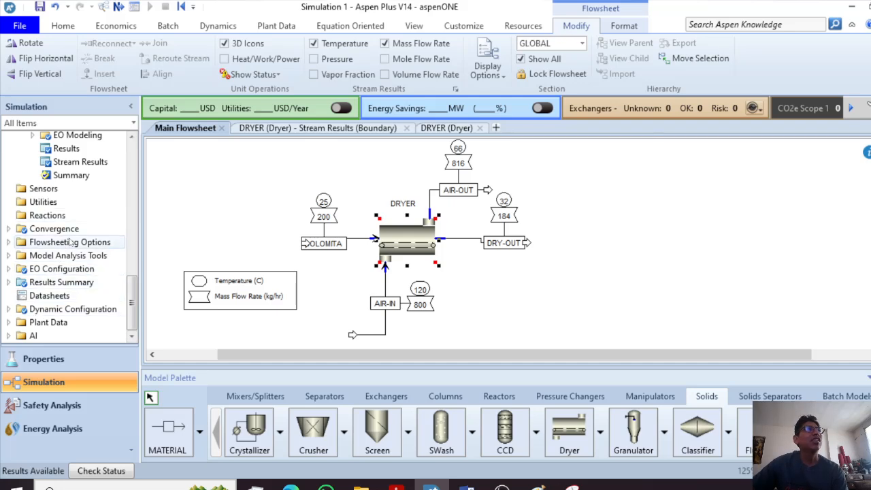
pyautogui.click(7, 255)
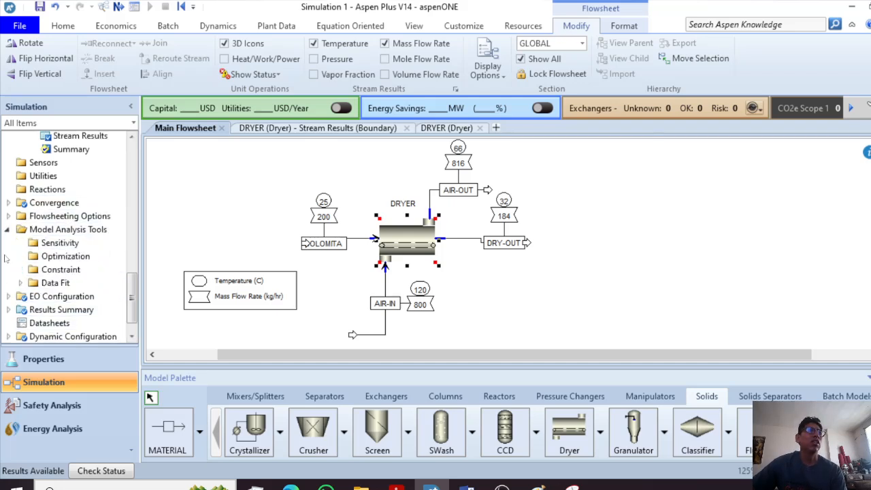
pyautogui.click(46, 248)
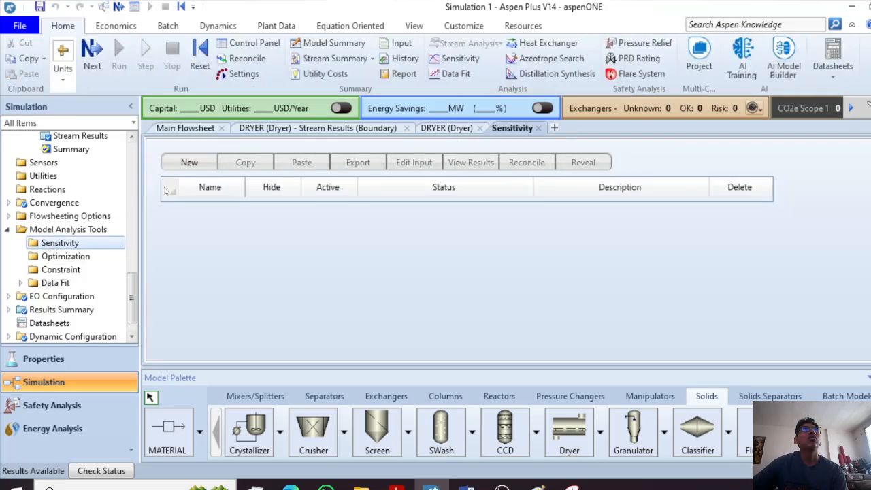
pyautogui.click(196, 130)
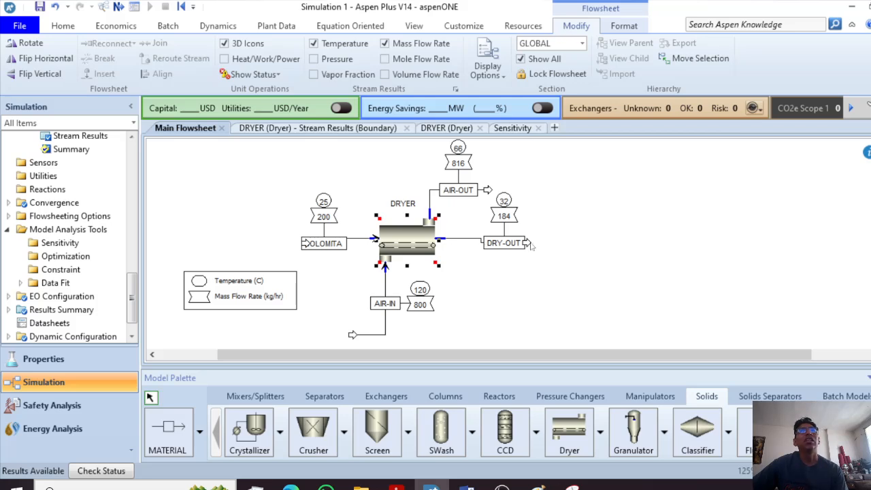
pyautogui.moveTo(531, 246)
pyautogui.mouseDown()
pyautogui.moveTo(582, 248)
pyautogui.moveTo(520, 252)
pyautogui.mouseUp()
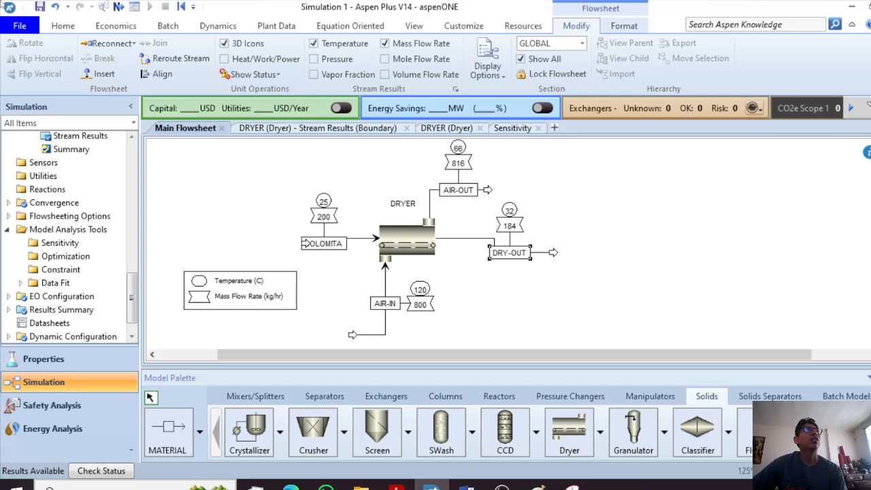
# Start saving the simulation under a new name and create a folder named secado inside the videos youtube folder.
pyautogui.click(31, 26)
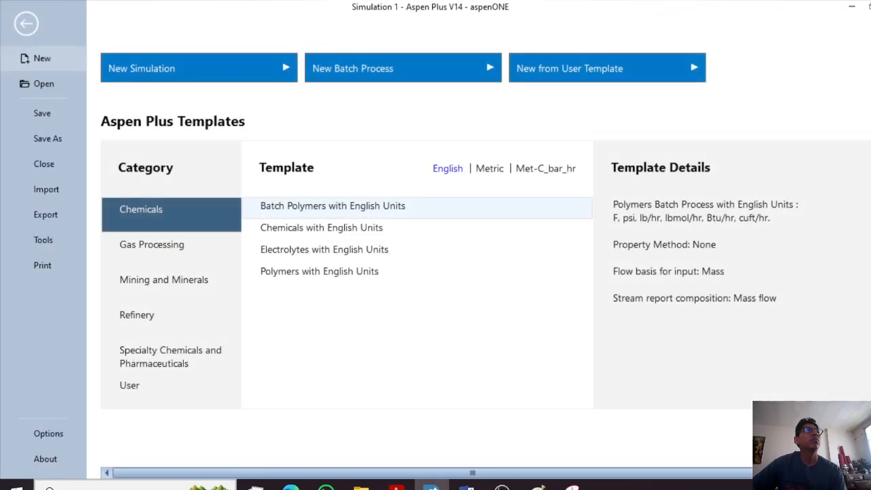
pyautogui.click(48, 138)
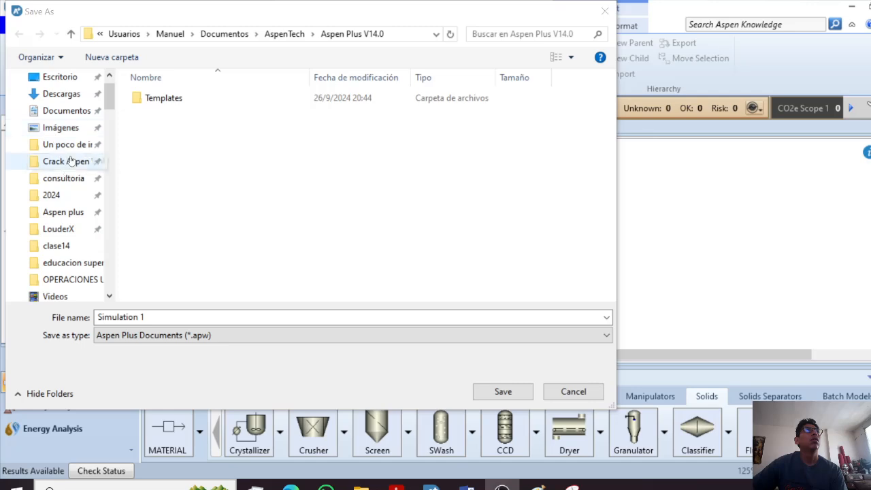
pyautogui.click(69, 145)
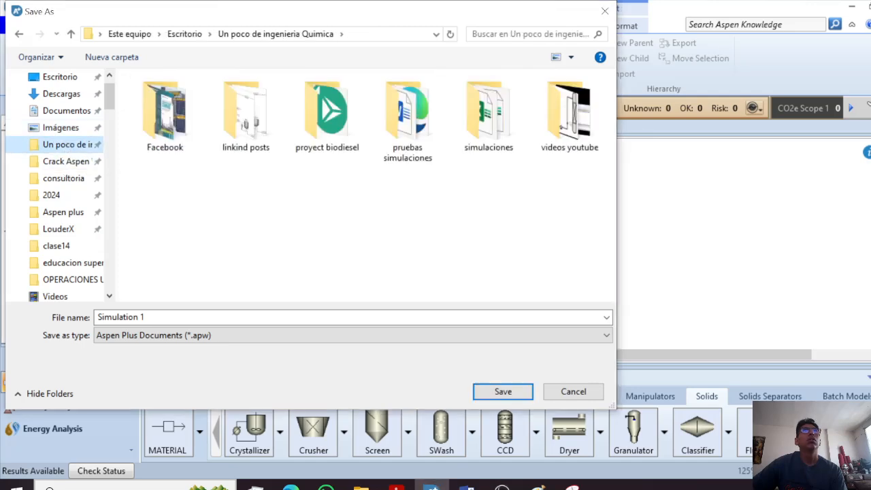
pyautogui.doubleClick(569, 115)
pyautogui.rightClick(144, 231)
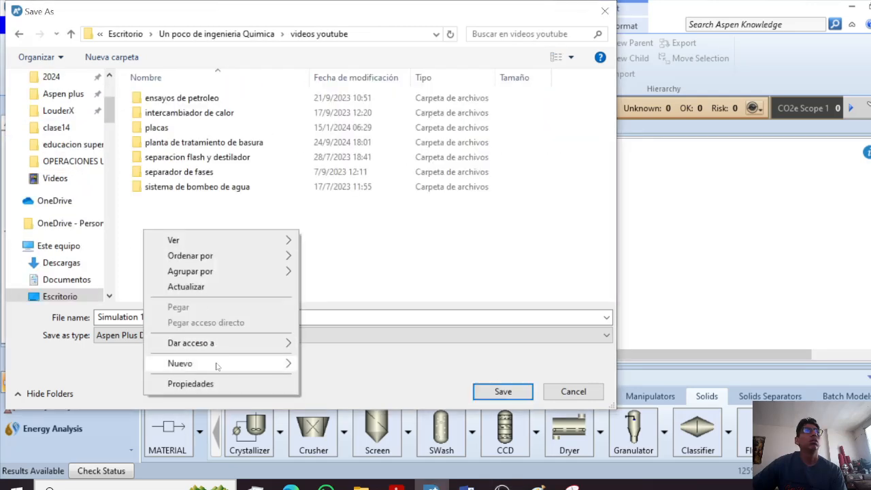
pyautogui.moveTo(217, 366)
pyautogui.click(371, 124)
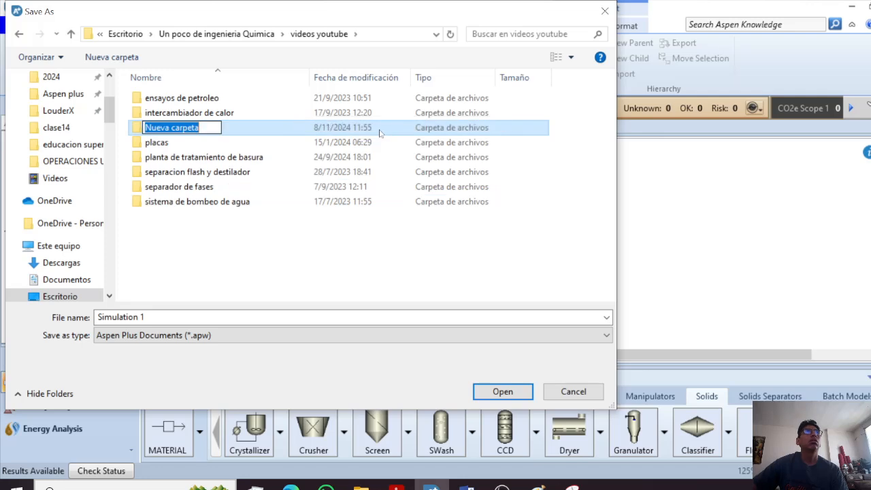
pyautogui.write('se')
pyautogui.write('do')
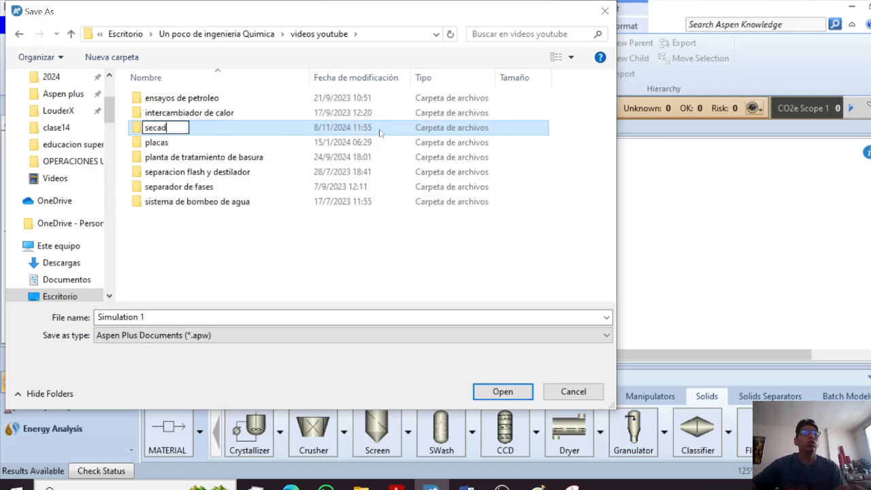
pyautogui.click(257, 140)
pyautogui.doubleClick(192, 159)
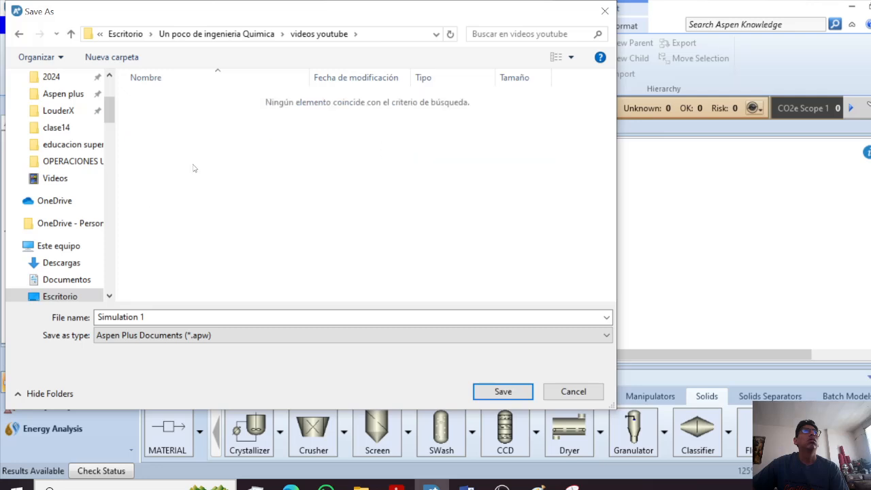
# Save the simulation in the secado folder as "secado dolomita1" and deselect the DRY-OUT stream on the flowsheet.
pyautogui.tripleClick(174, 316)
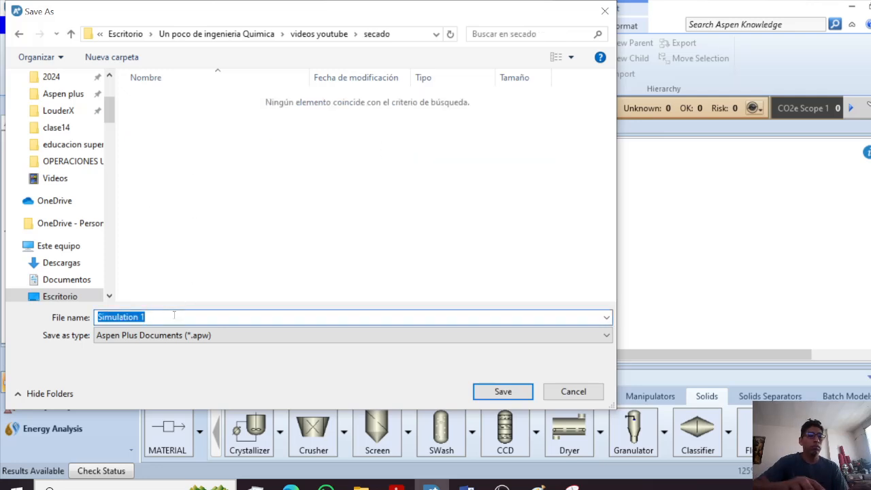
pyautogui.write('secado dol')
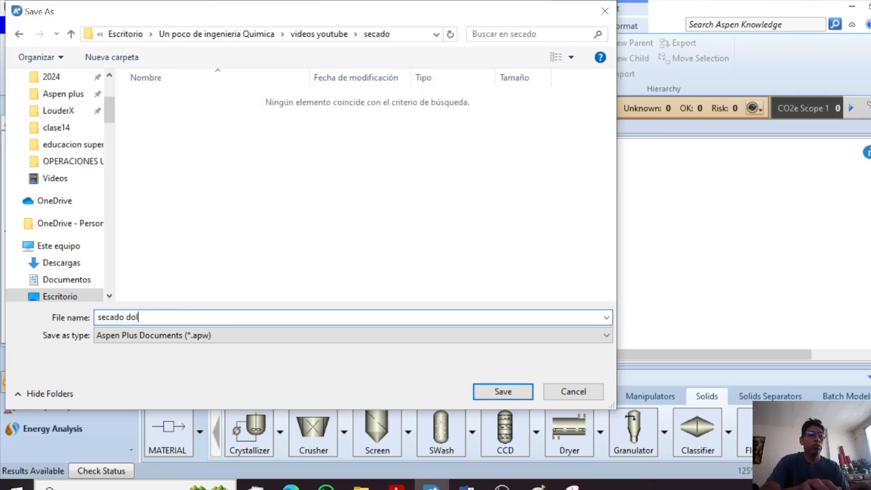
pyautogui.write('omita1')
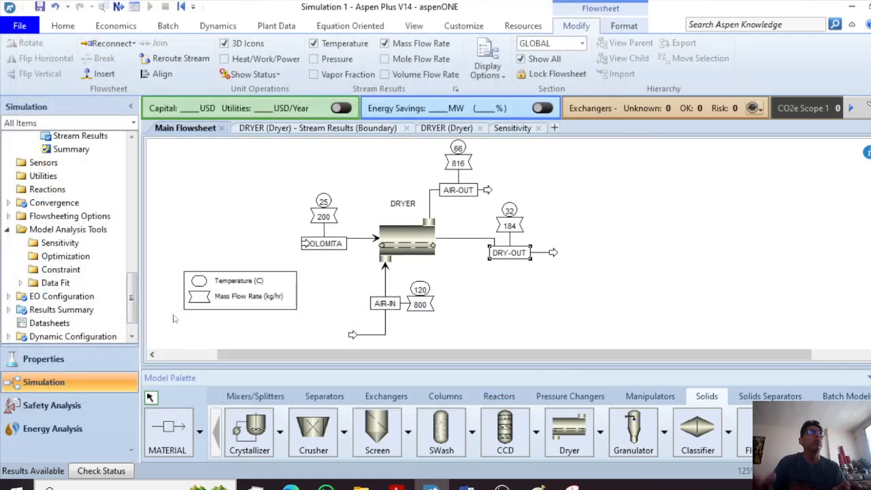
pyautogui.press('Return')
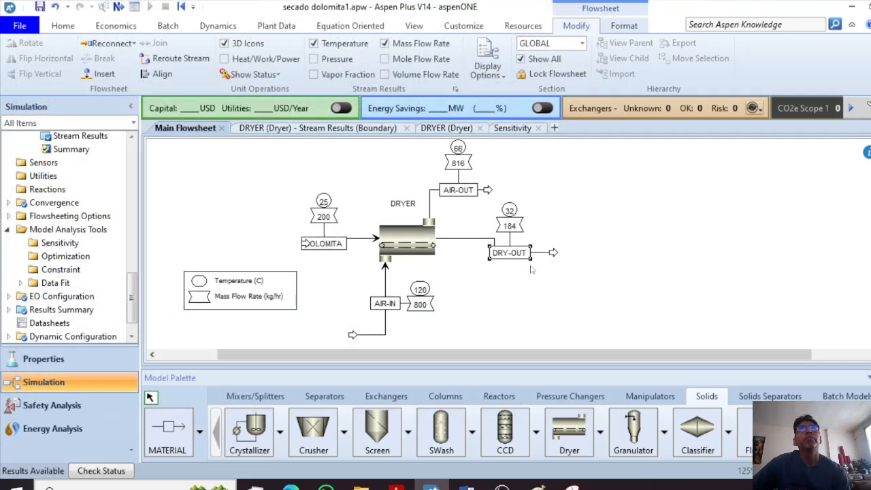
pyautogui.click(527, 290)
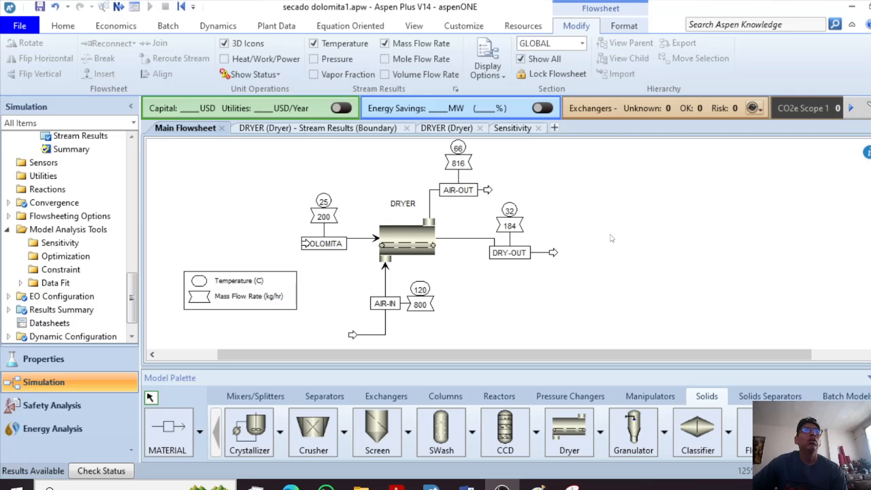
# Create a new sensitivity analysis with the default ID and add a manipulated variable to it.
pyautogui.click(106, 244)
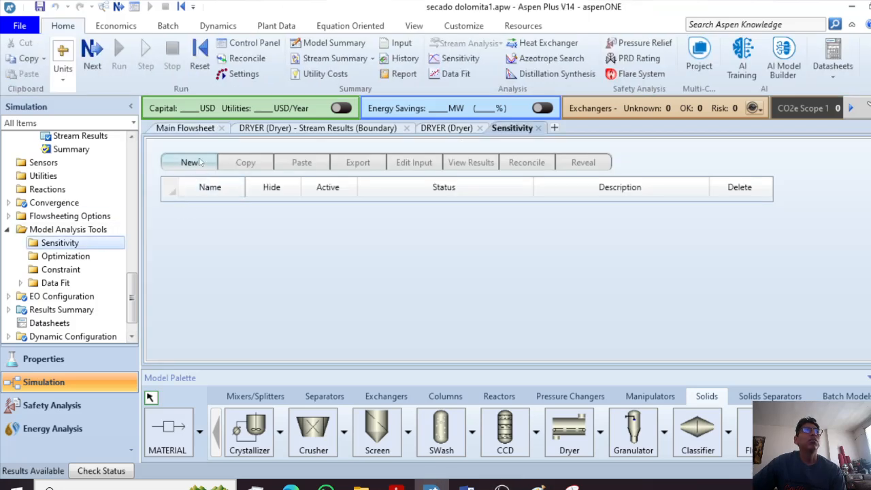
pyautogui.click(191, 162)
pyautogui.click(429, 267)
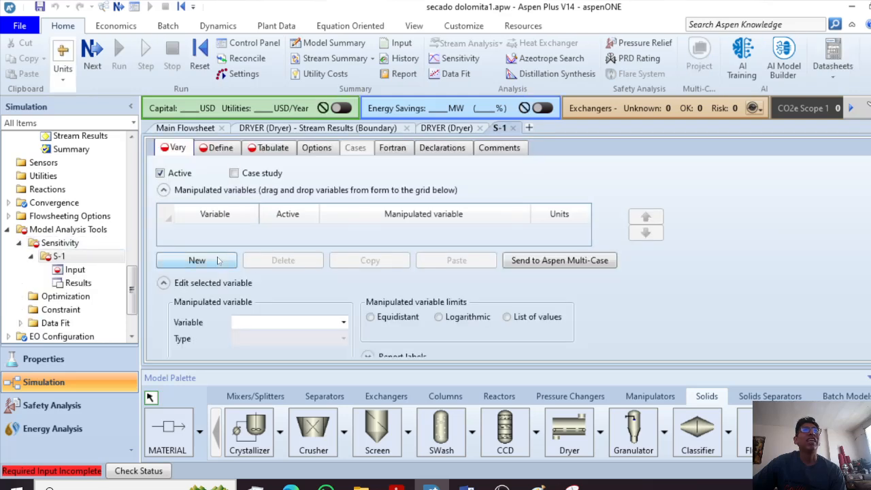
pyautogui.click(343, 323)
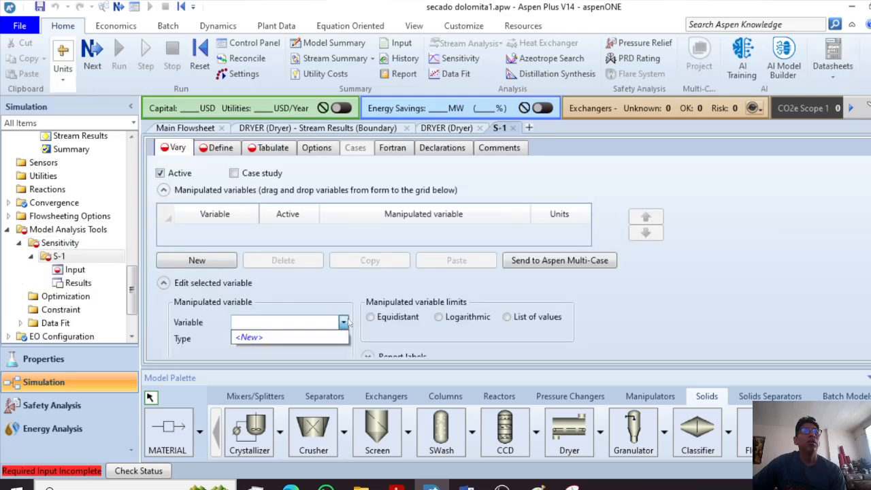
pyautogui.click(340, 337)
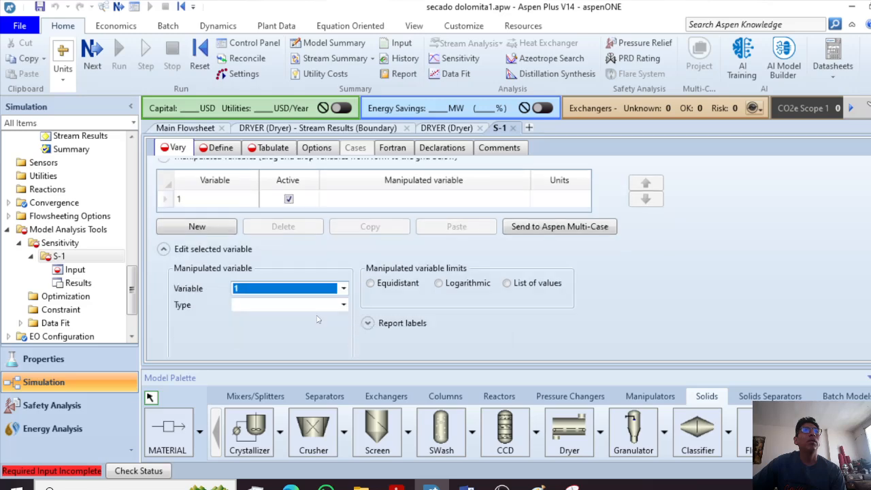
# Set manipulated variable 1's type to Stream-Var and assign it to the AIR-IN stream.
pyautogui.click(342, 305)
pyautogui.scroll(-1, 279, 279)
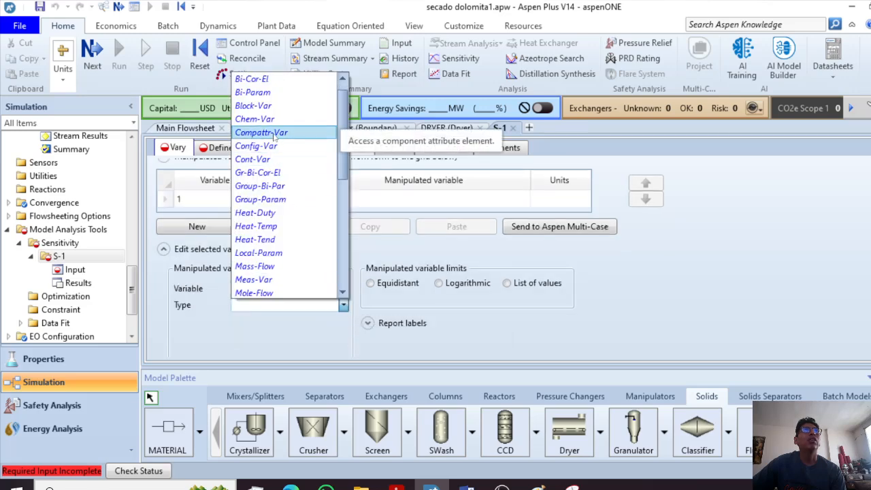
pyautogui.scroll(-4, 272, 205)
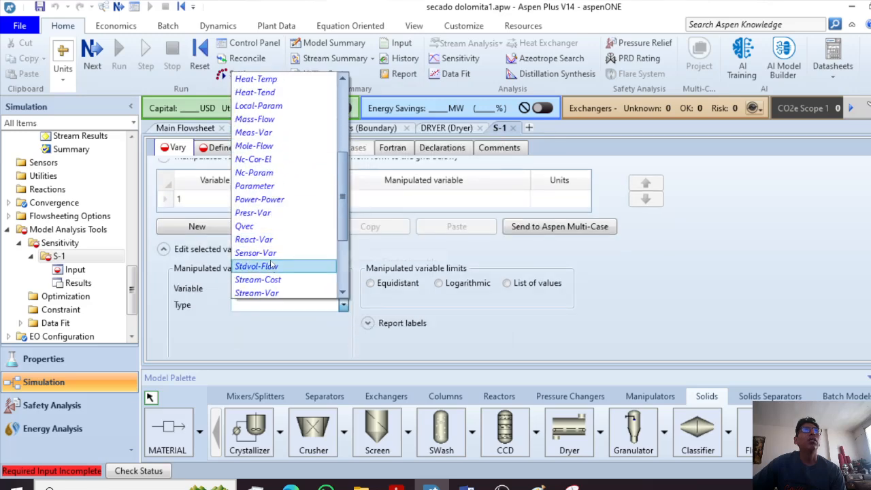
pyautogui.scroll(-1, 270, 247)
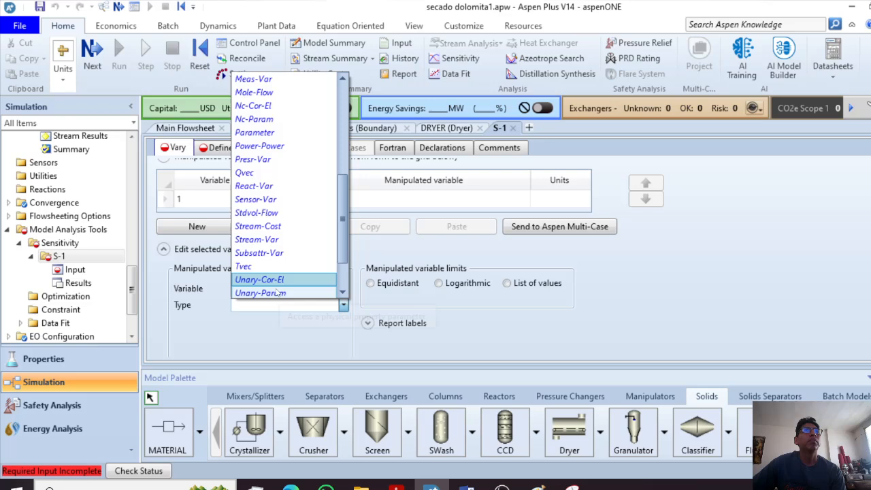
pyautogui.click(271, 249)
pyautogui.click(325, 286)
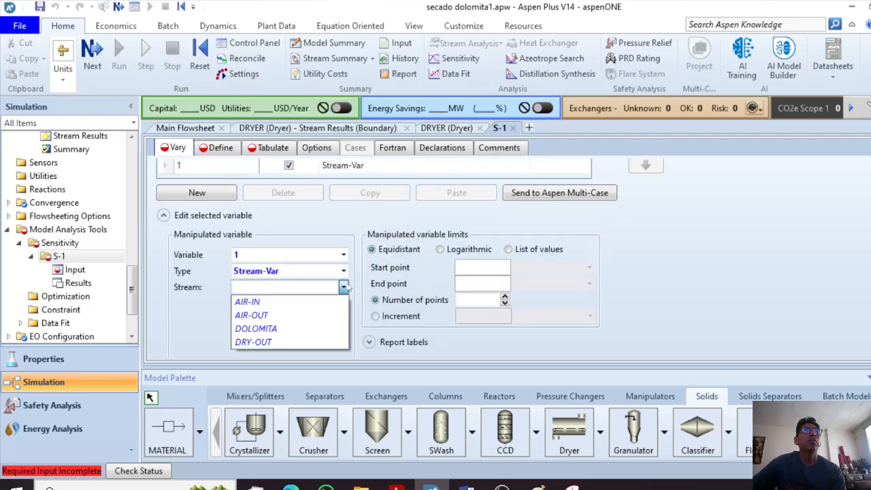
pyautogui.click(280, 302)
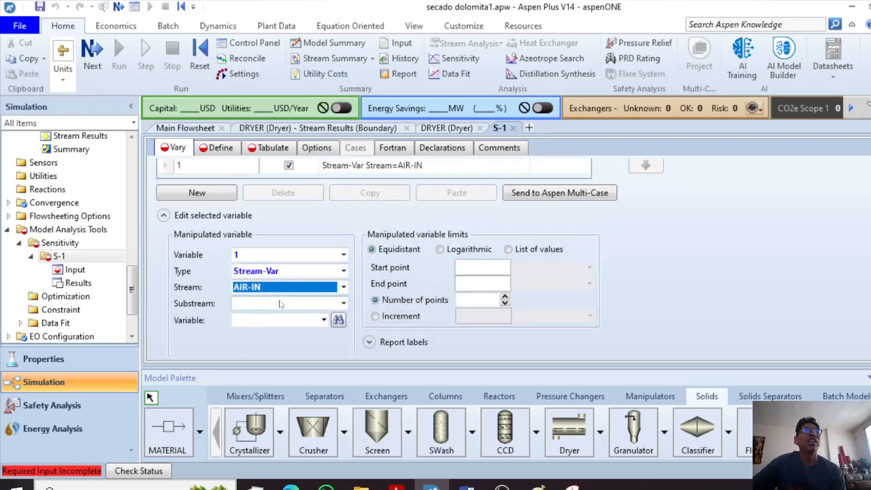
# Choose the MIXED substream and MASS-FLOW as the quantity to vary for AIR-IN.
pyautogui.click(336, 304)
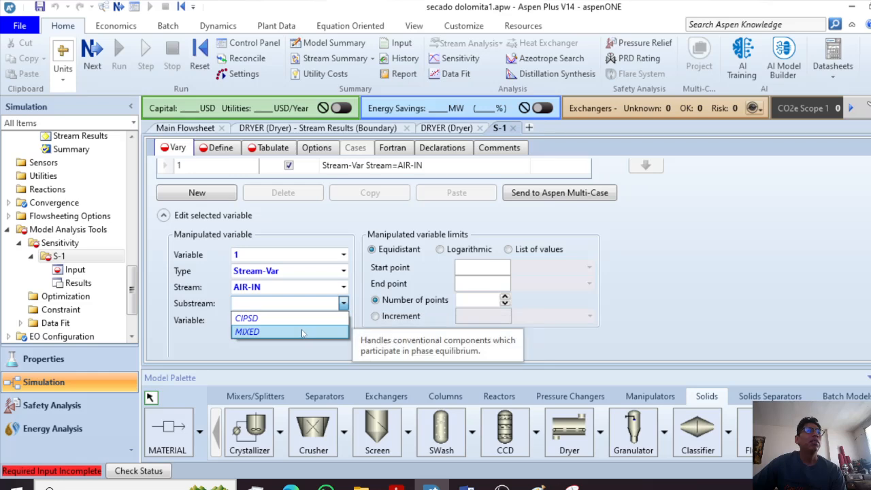
pyautogui.click(253, 332)
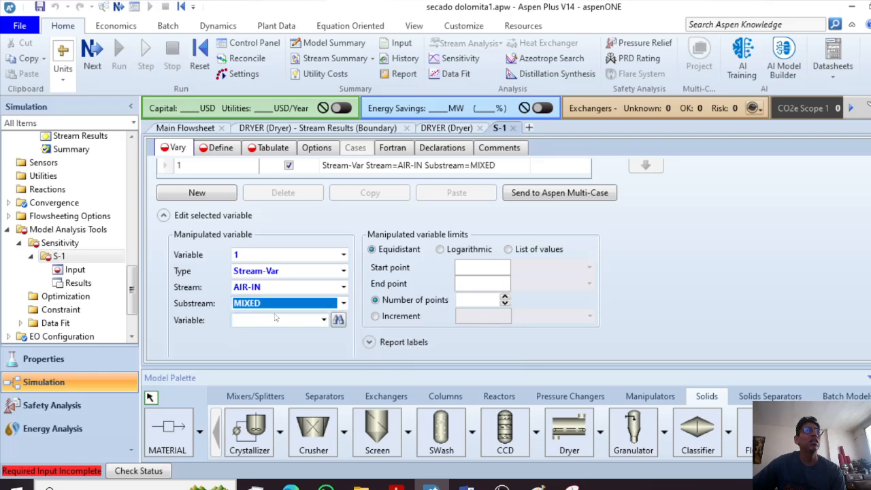
pyautogui.click(323, 320)
pyautogui.click(300, 335)
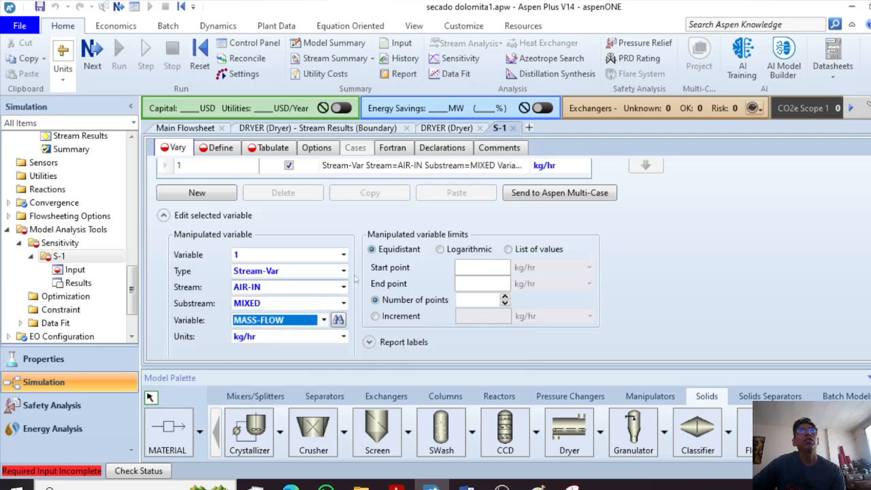
# Set the equidistant limits of the AIR-IN mass flow to a start point of 600 and an end point of 1500 kg/hr.
pyautogui.click(487, 269)
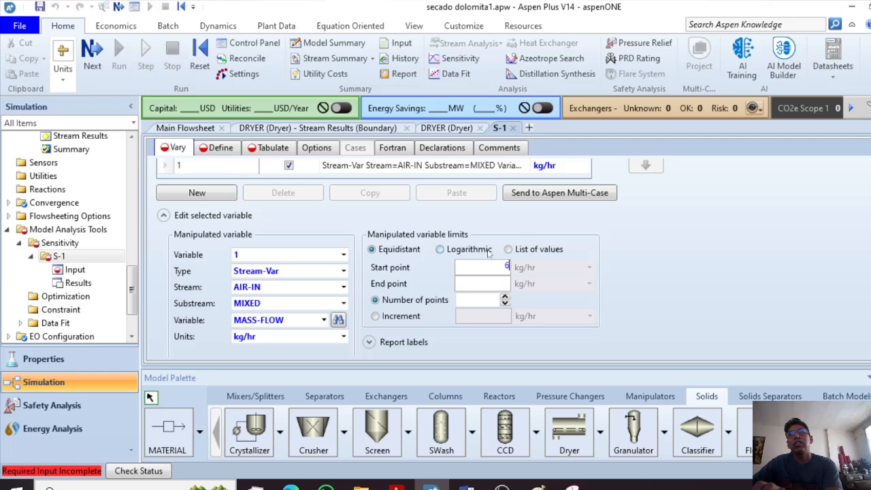
pyautogui.write('600')
pyautogui.click(495, 283)
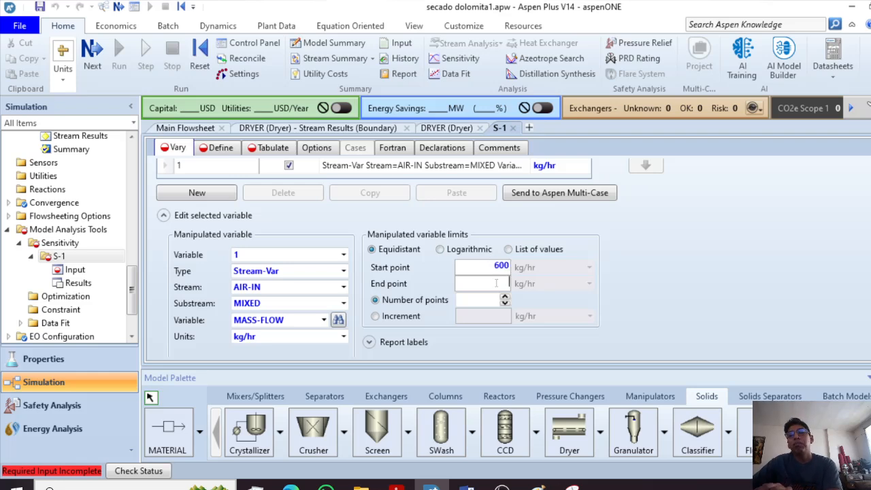
pyautogui.write('18')
pyautogui.press('BackSpace')
pyautogui.write('2200')
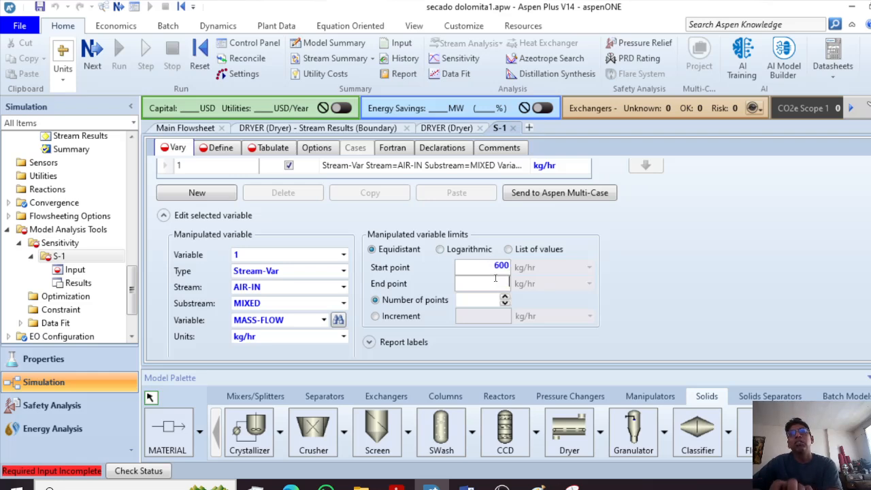
pyautogui.press('BackSpace')
pyautogui.press('BackSpace')
pyautogui.press('BackSpace')
pyautogui.press('BackSpace')
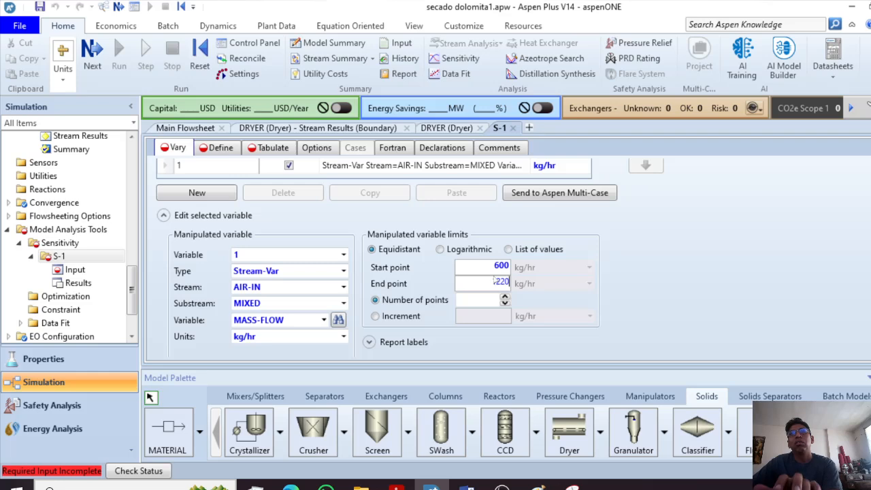
pyautogui.write('500')
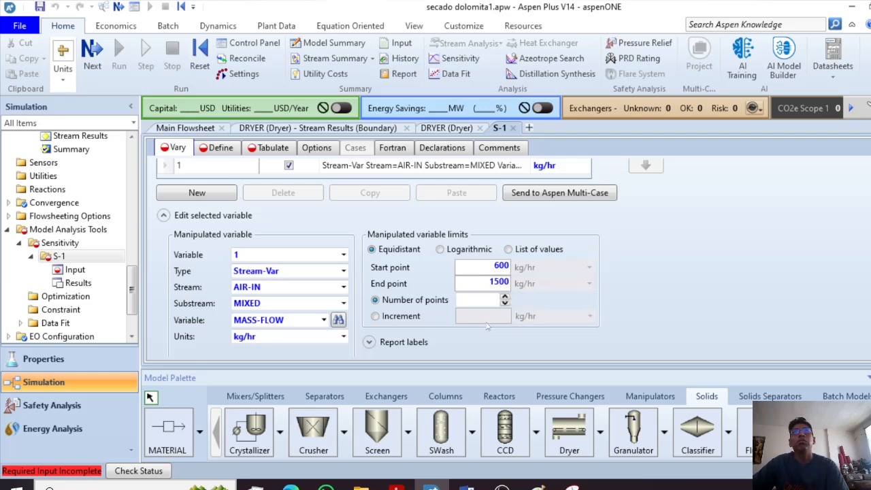
# Define the mass flow range by increment instead of number of points, with an increment of 100 kg/hr.
pyautogui.click(485, 300)
pyautogui.click(394, 317)
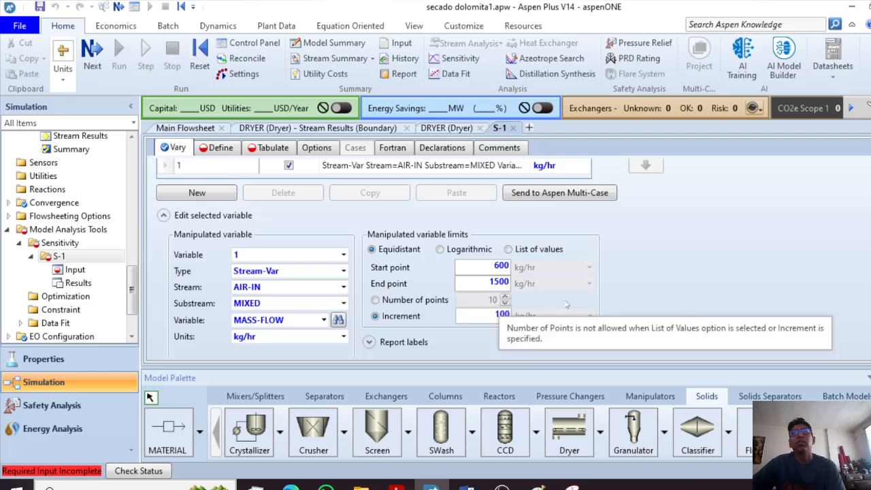
pyautogui.scroll(1, 404, 329)
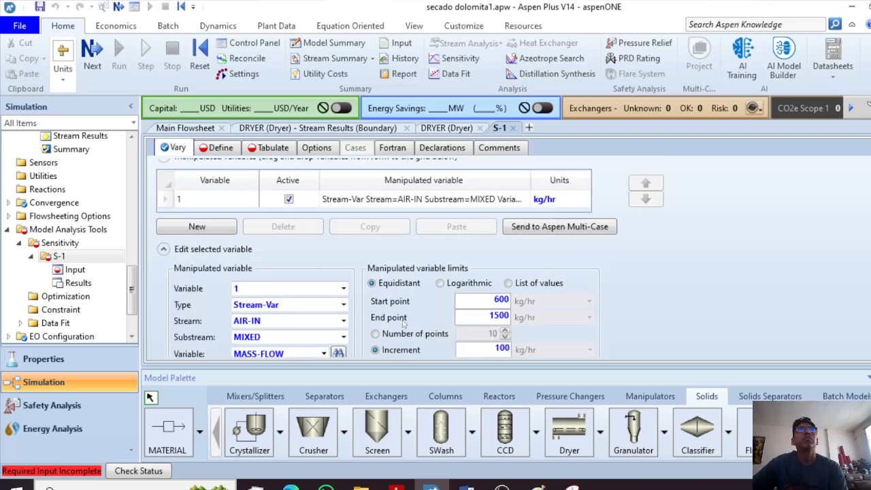
pyautogui.scroll(-1, 338, 232)
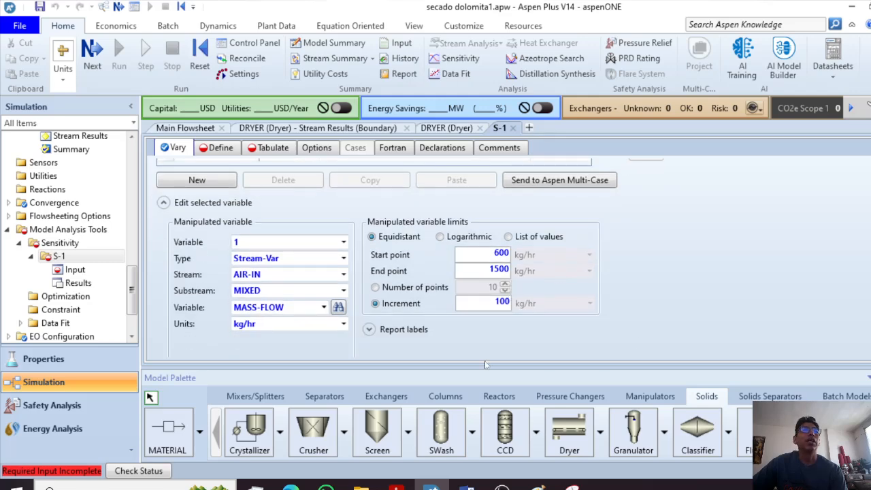
# Open the sampled variable definitions of sensitivity analysis S-1.
pyautogui.click(229, 154)
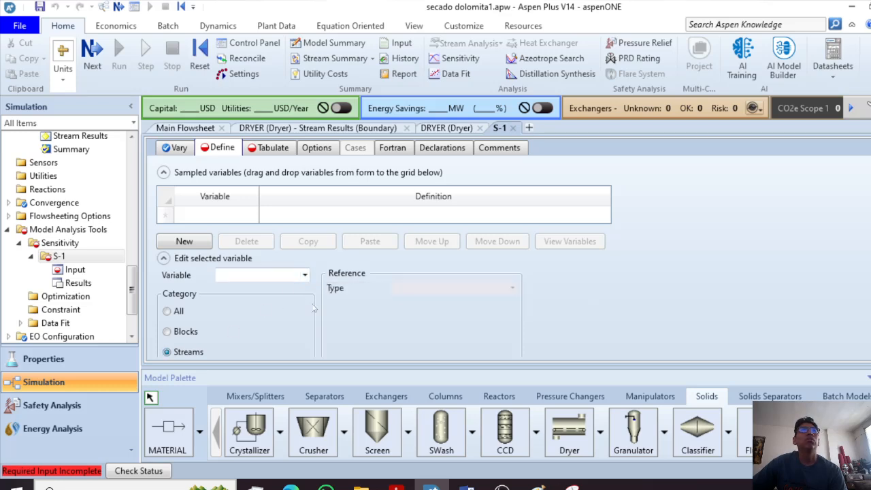
pyautogui.scroll(-2, 507, 281)
pyautogui.click(305, 207)
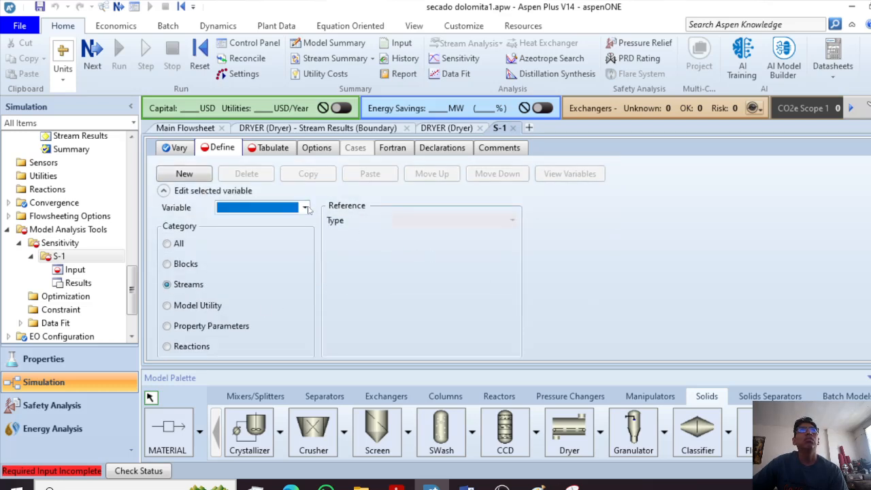
pyautogui.click(246, 223)
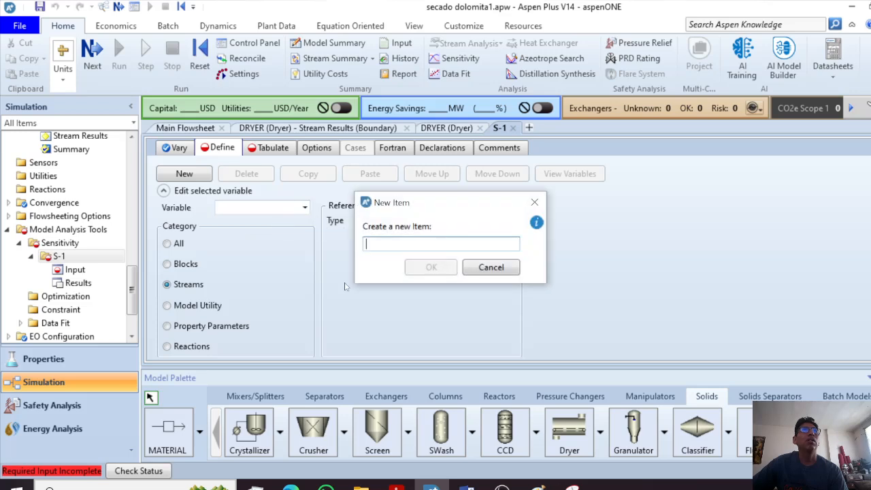
pyautogui.click(535, 203)
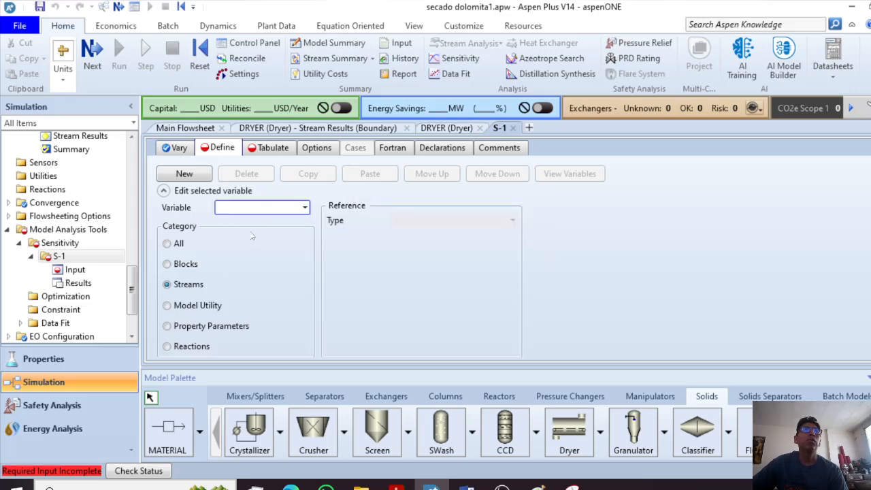
# Create a new sampled variable named HUMEDAD for the sensitivity analysis.
pyautogui.click(305, 207)
pyautogui.click(287, 223)
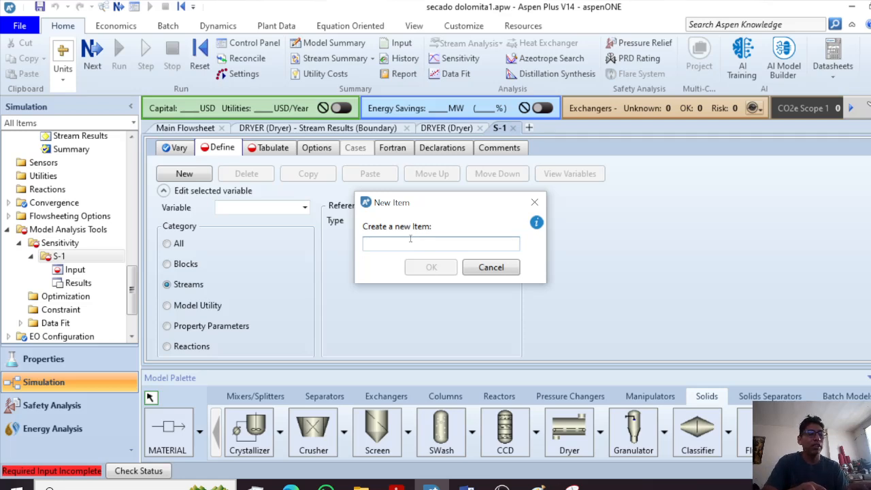
pyautogui.write('FRACCIO')
pyautogui.press('BackSpace')
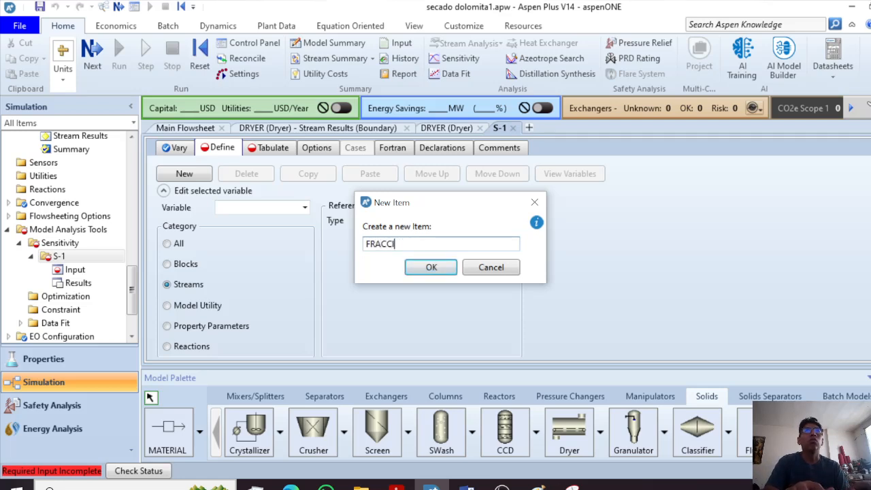
pyautogui.press('BackSpace')
pyautogui.press('BackSpace')
pyautogui.press('BackSpace')
pyautogui.press('BackSpace')
pyautogui.press('BackSpace')
pyautogui.write('HUMEDAD')
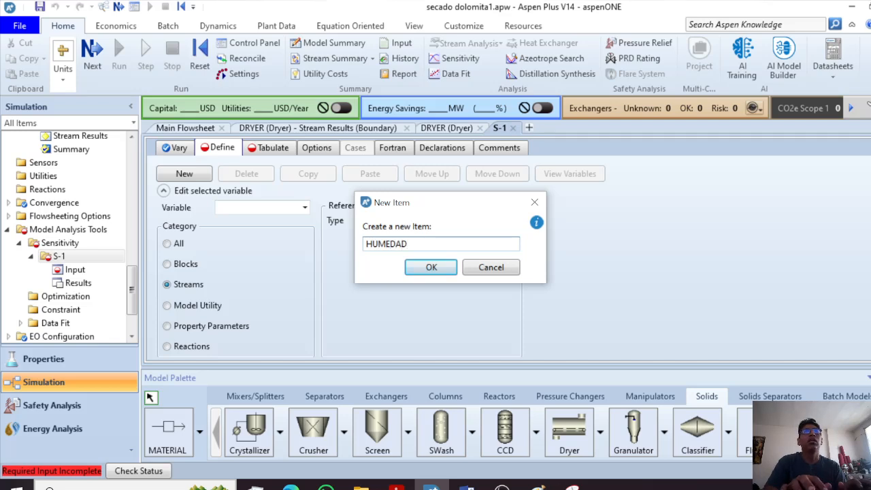
pyautogui.press('Return')
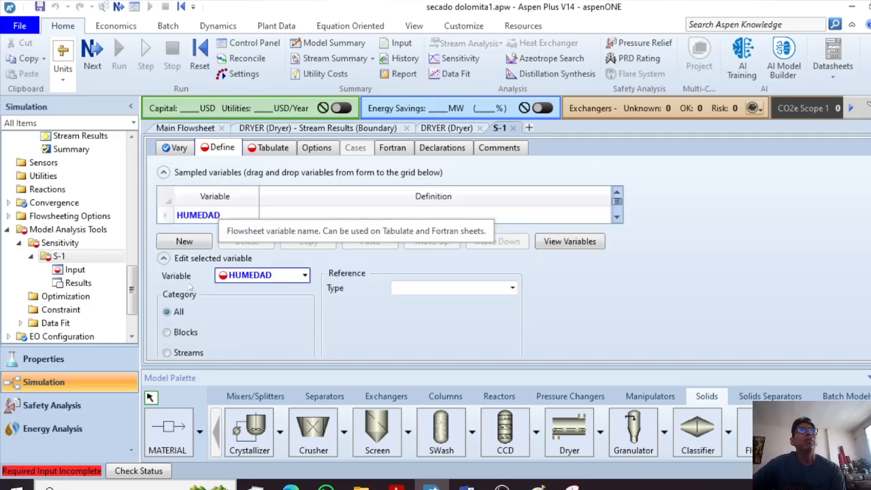
# Define HUMEDAD in the Streams category as the Mass-Frac of WATER in the CIPSD substream of DRY-OUT.
pyautogui.click(184, 319)
pyautogui.click(513, 253)
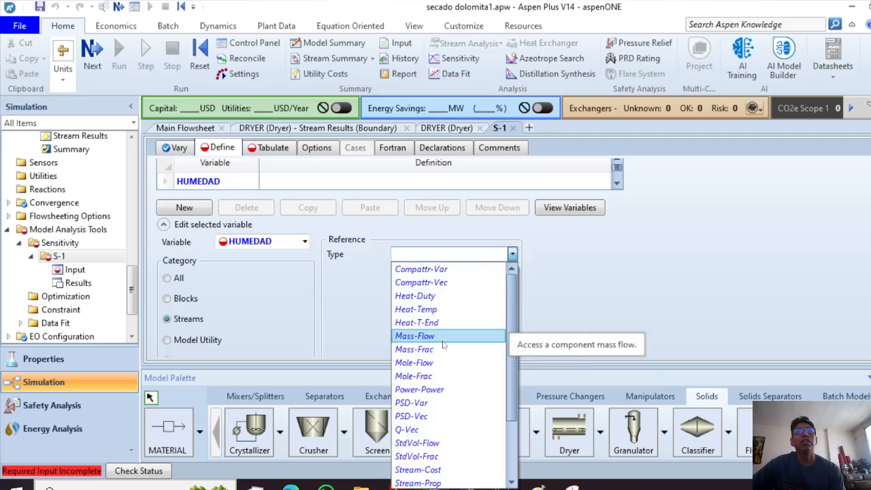
pyautogui.click(443, 348)
pyautogui.click(511, 270)
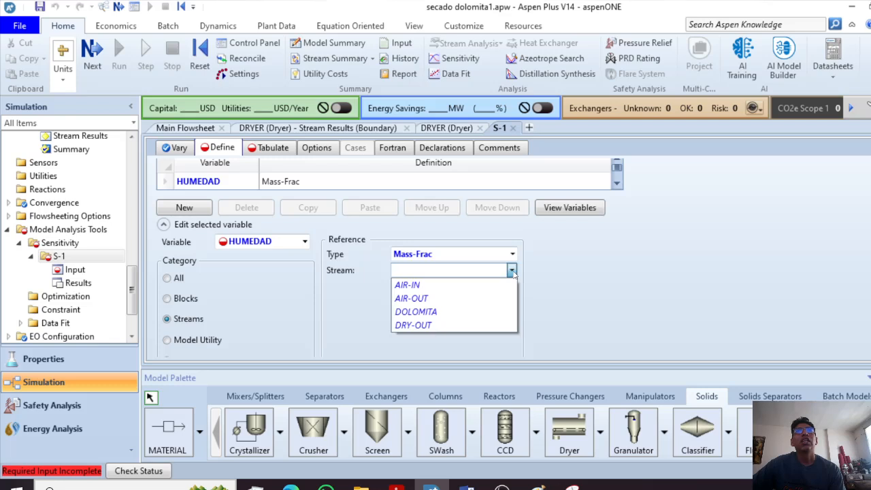
pyautogui.click(509, 324)
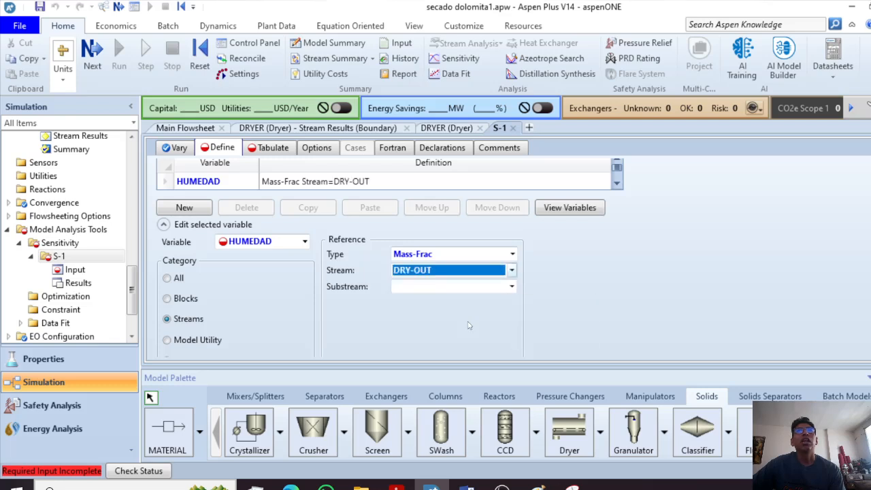
pyautogui.click(505, 290)
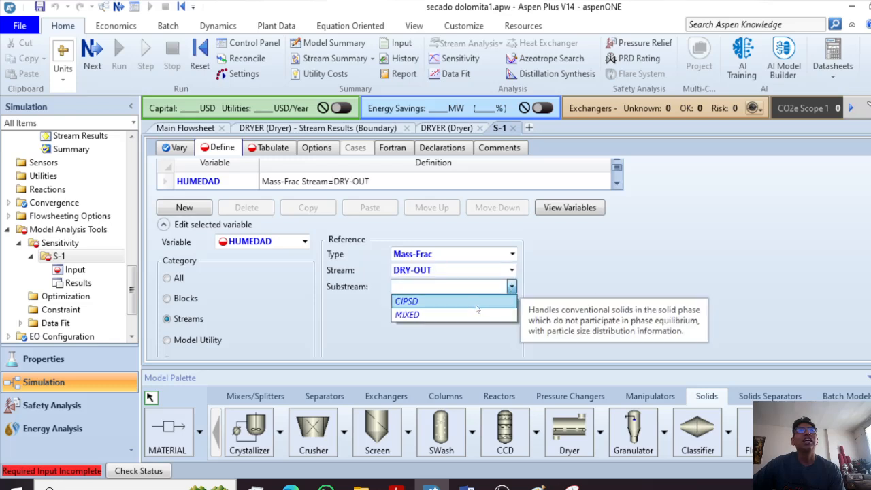
pyautogui.click(478, 308)
pyautogui.click(511, 302)
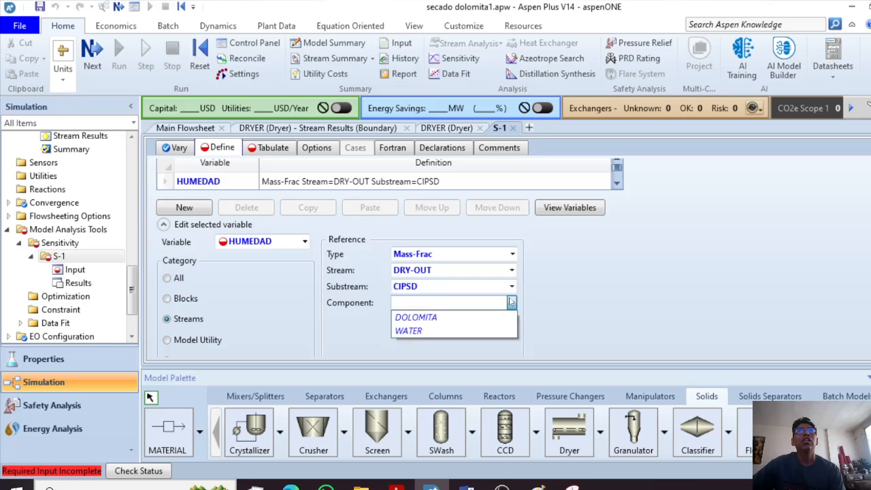
pyautogui.click(478, 332)
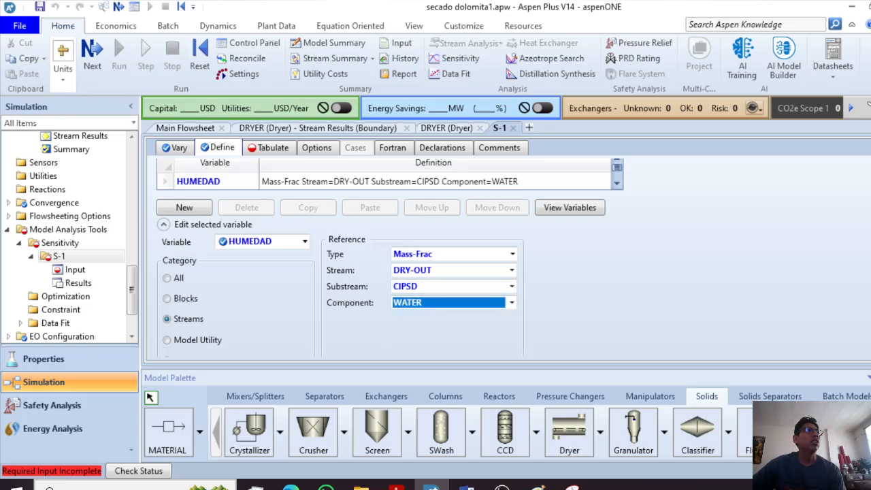
pyautogui.click(502, 487)
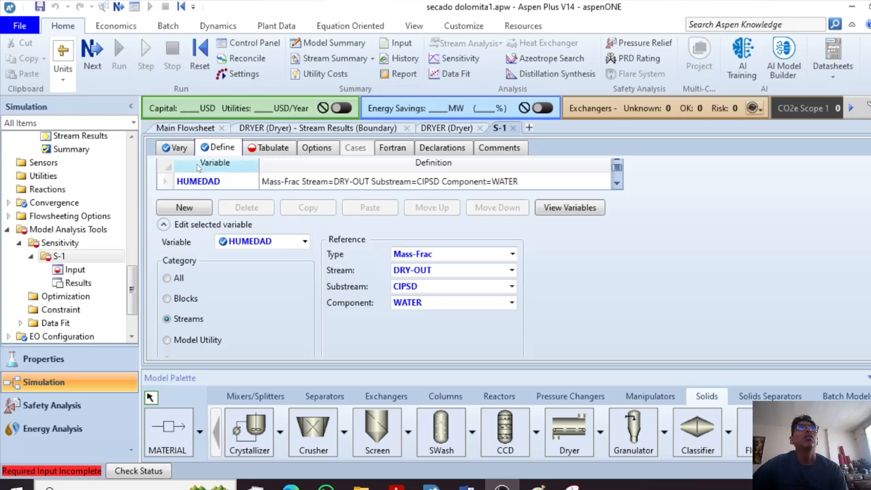
# Review the manipulated AIR-IN mass flow settings against the definition of the sampled variable HUMEDAD.
pyautogui.click(175, 147)
pyautogui.scroll(-3, 338, 325)
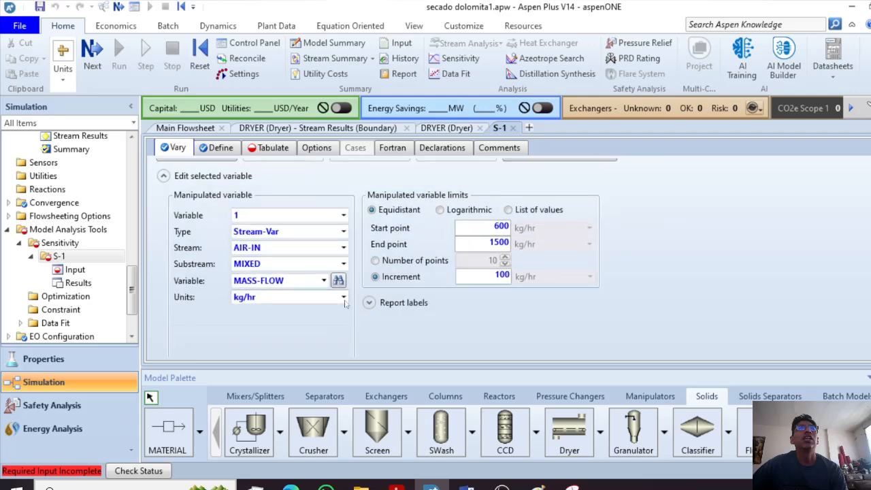
pyautogui.click(219, 149)
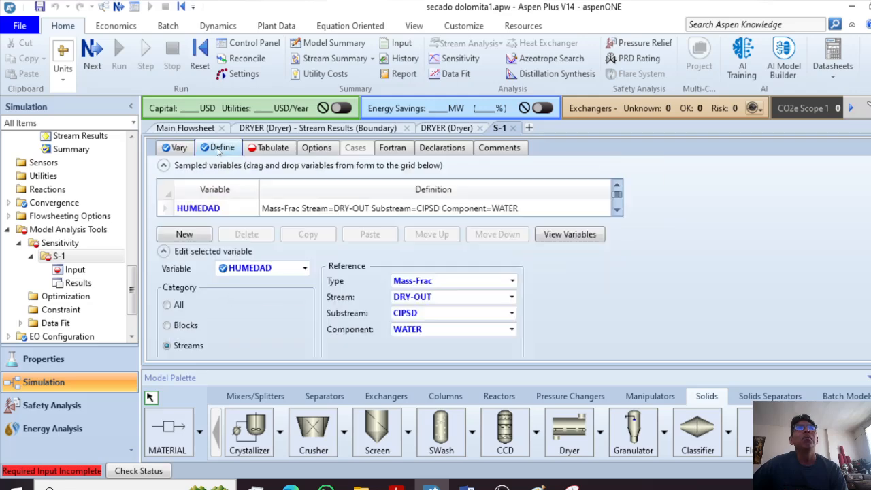
pyautogui.click(177, 149)
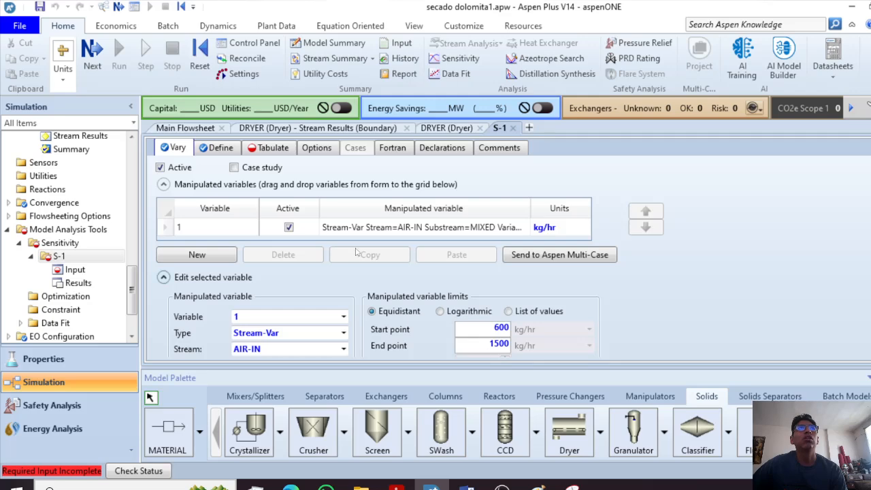
pyautogui.click(213, 148)
pyautogui.scroll(-1, 379, 281)
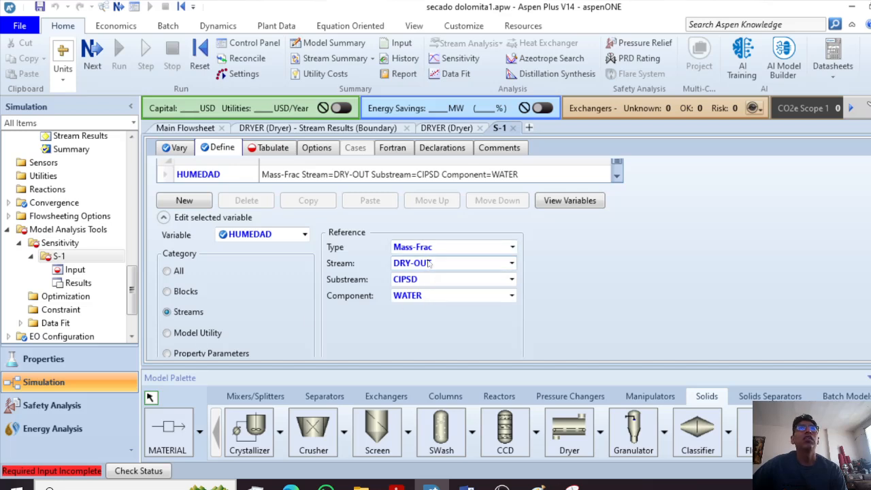
# Keep CIPSD as the substream of HUMEDAD and fill the sensitivity tabulation with the defined variable.
pyautogui.click(512, 279)
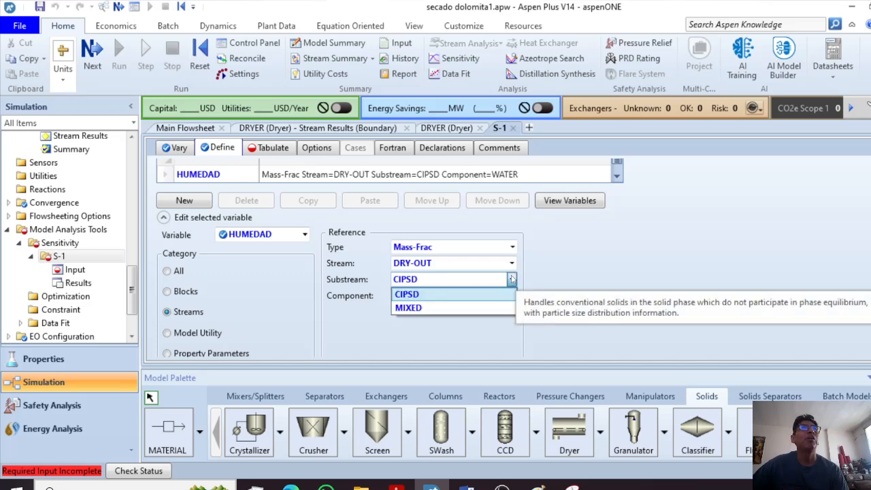
pyautogui.click(454, 297)
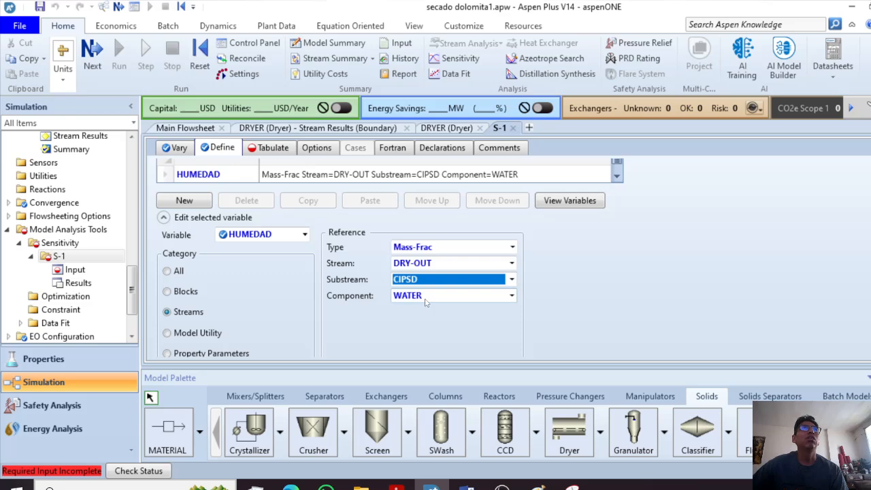
pyautogui.click(252, 153)
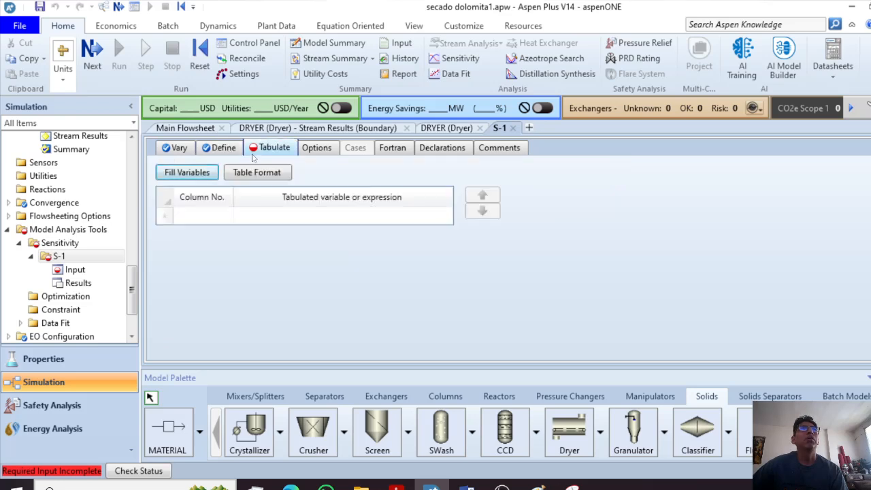
pyautogui.click(187, 173)
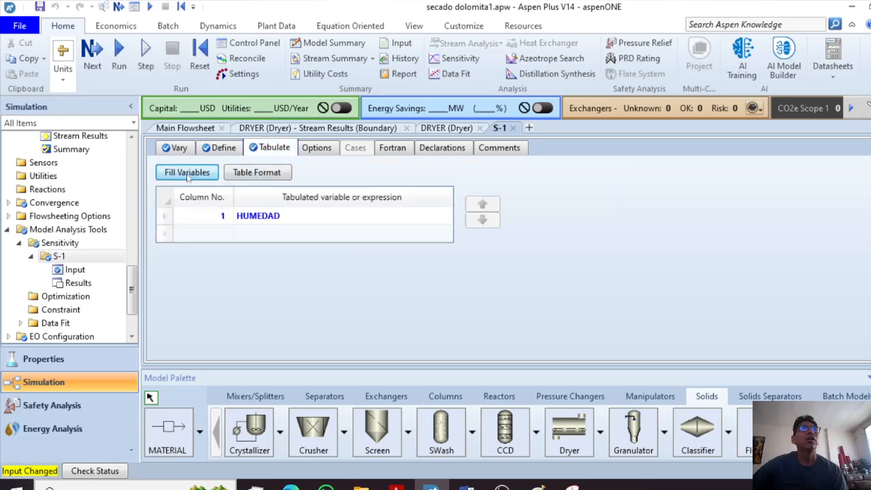
# Run the simulation and open the status messages of sensitivity analysis S-1 from the run status.
pyautogui.click(122, 68)
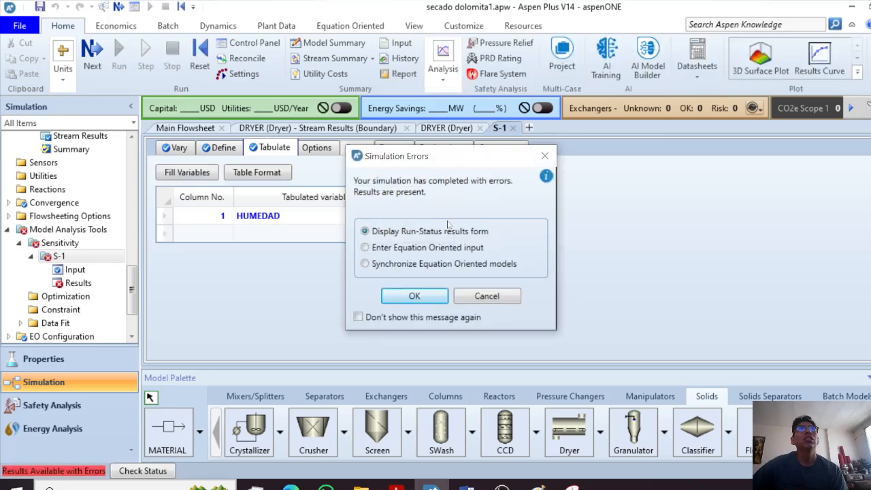
pyautogui.click(414, 296)
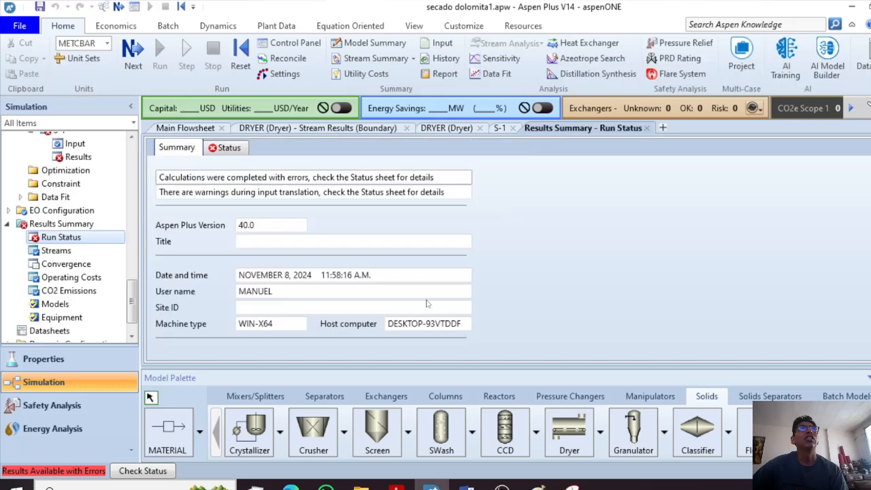
pyautogui.click(165, 279)
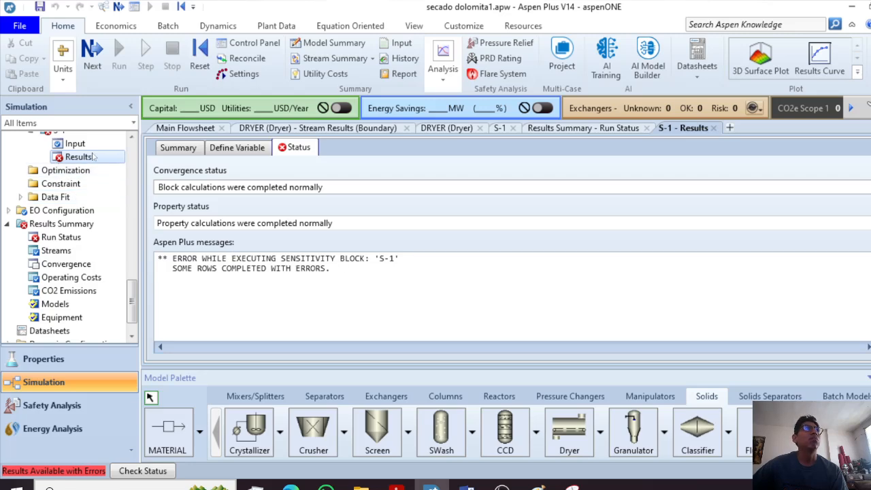
# Check the base-case value of HUMEDAD and open the summary table of the S-1 results.
pyautogui.scroll(3, 93, 160)
pyautogui.click(89, 198)
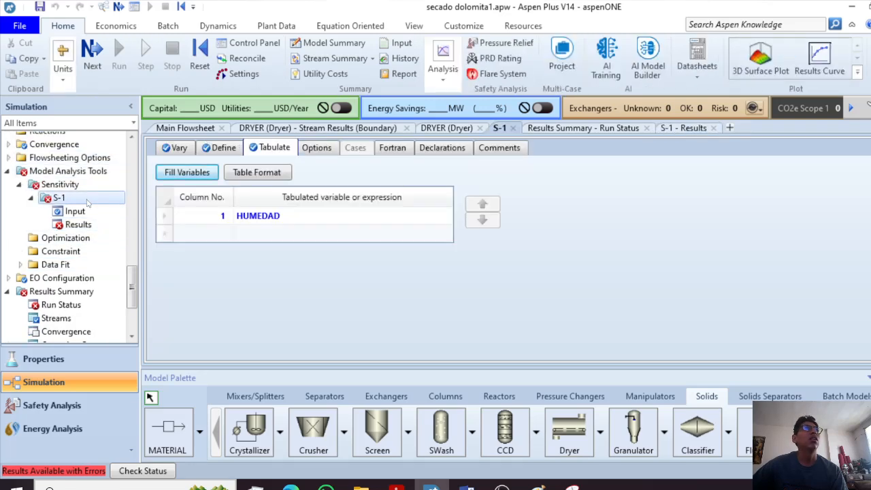
pyautogui.click(113, 231)
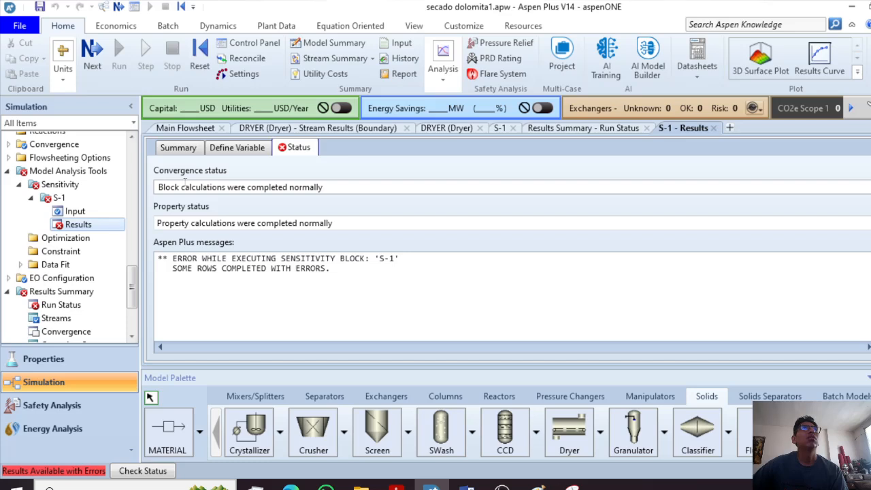
pyautogui.click(232, 149)
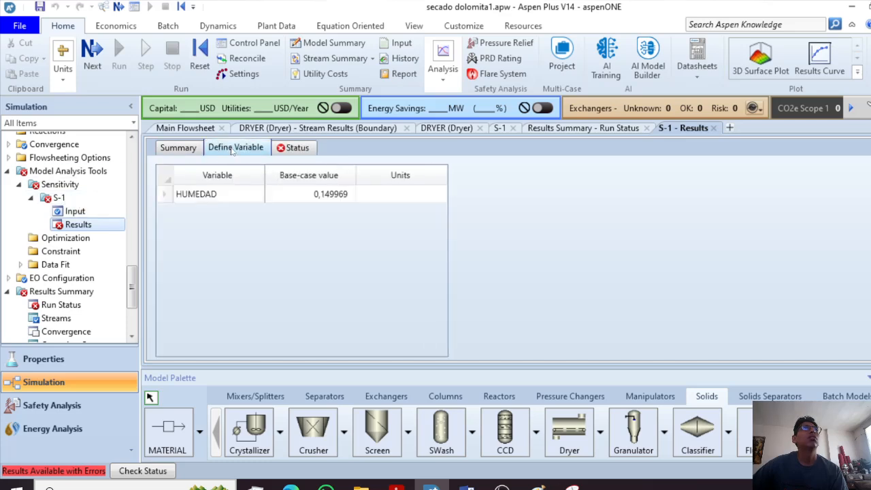
pyautogui.click(183, 149)
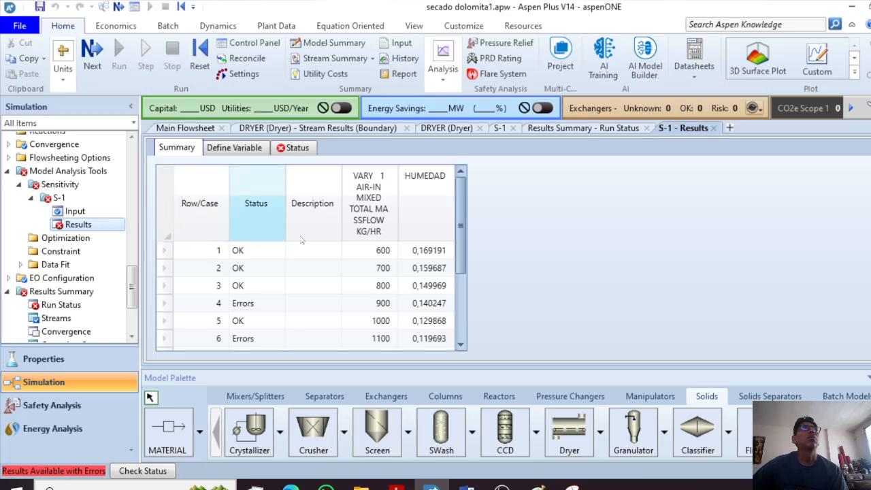
# Examine the AIR-IN mass flow and HUMEDAD values of the cases marked with errors in the S-1 summary.
pyautogui.scroll(-4, 372, 280)
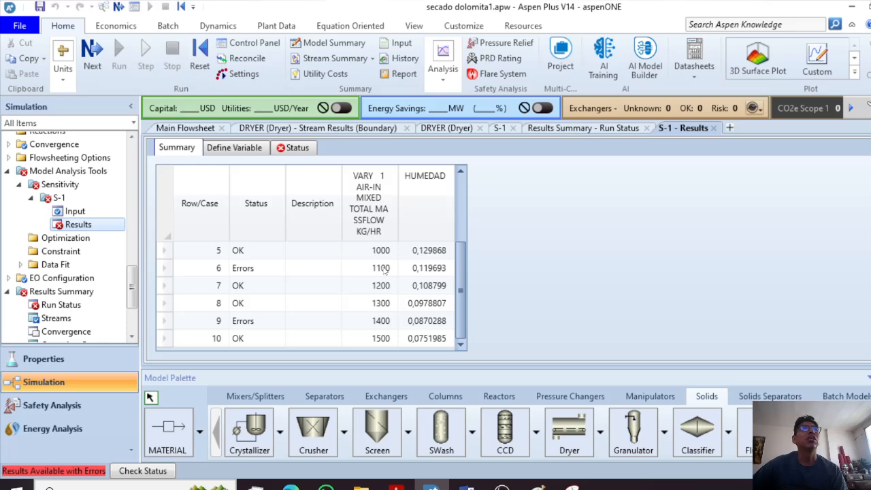
pyautogui.scroll(2, 384, 270)
pyautogui.scroll(-1, 363, 316)
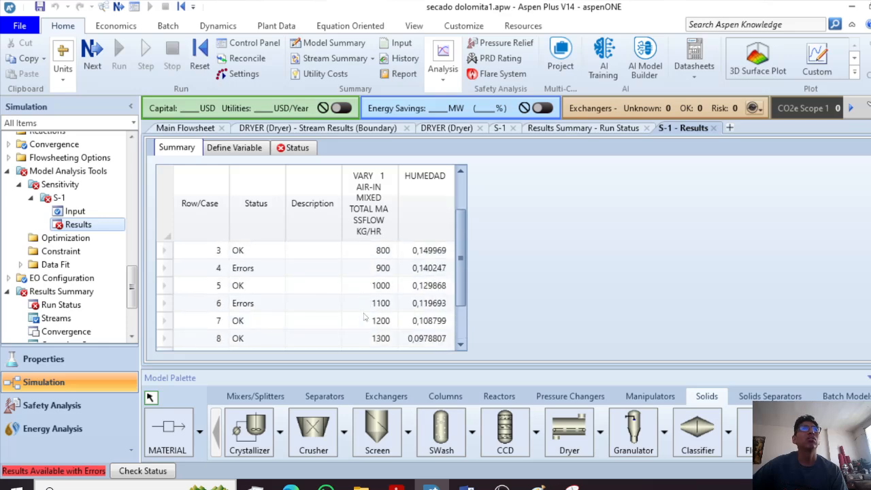
pyautogui.click(378, 275)
pyautogui.click(413, 270)
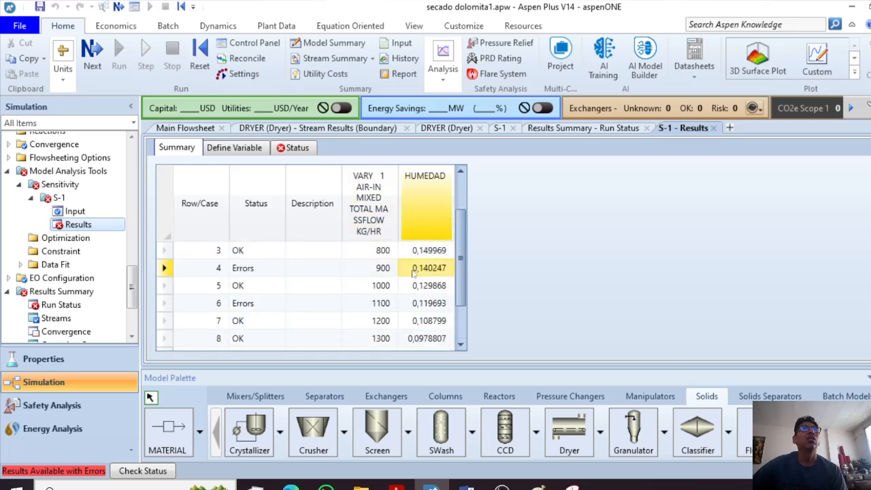
pyautogui.click(390, 300)
pyautogui.click(407, 299)
pyautogui.click(393, 310)
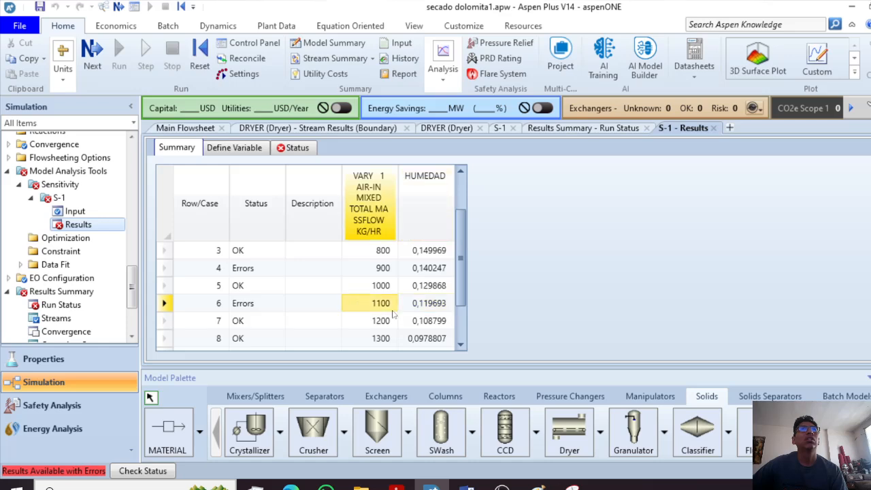
pyautogui.scroll(-1, 392, 313)
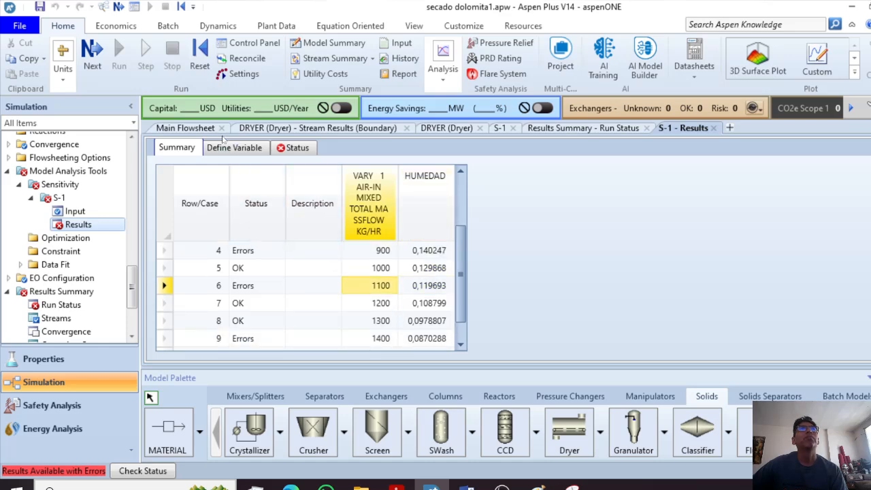
# Change the AIR-IN mass flow limits of S-1 to an increment of 200 kg/hr and an end point of 1600 kg/hr.
pyautogui.click(102, 197)
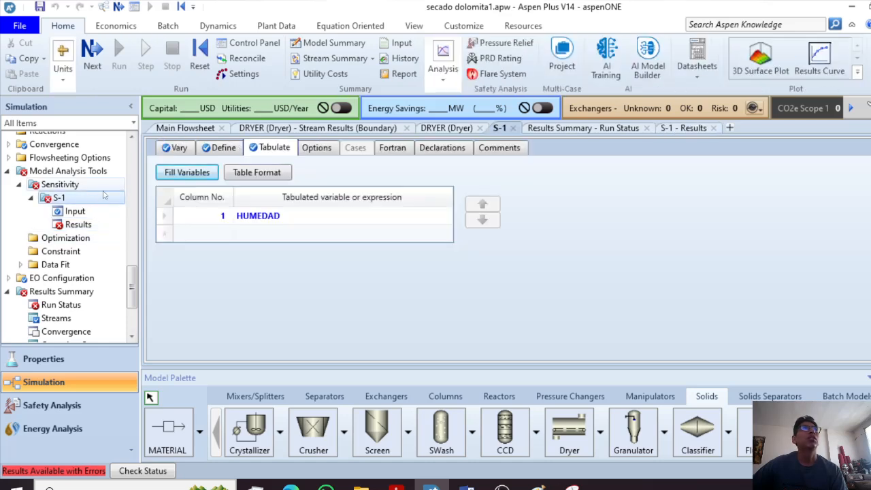
pyautogui.click(100, 188)
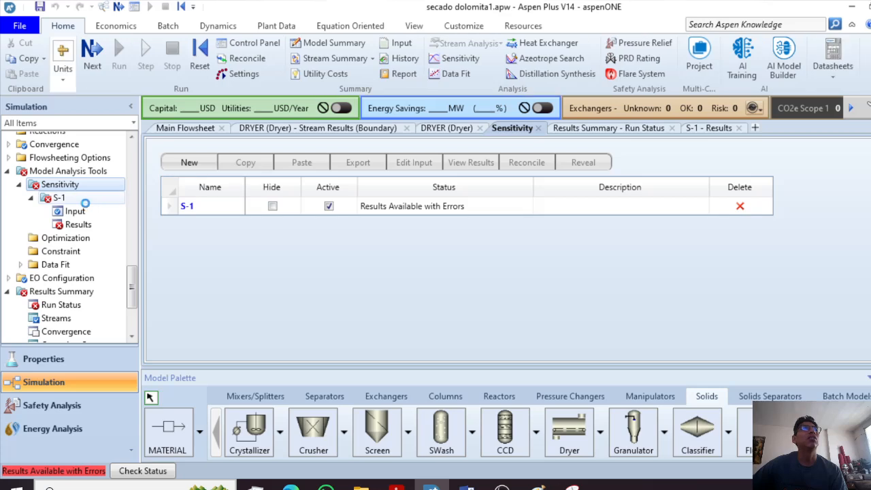
pyautogui.doubleClick(249, 207)
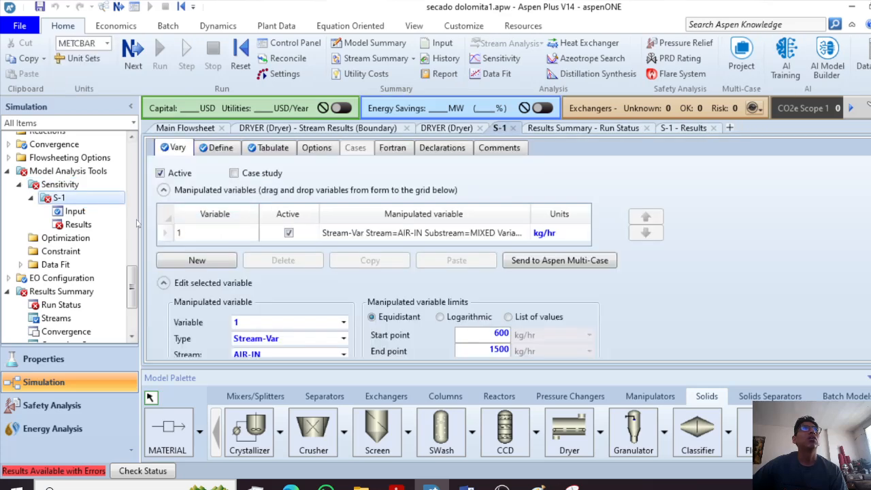
pyautogui.doubleClick(502, 248)
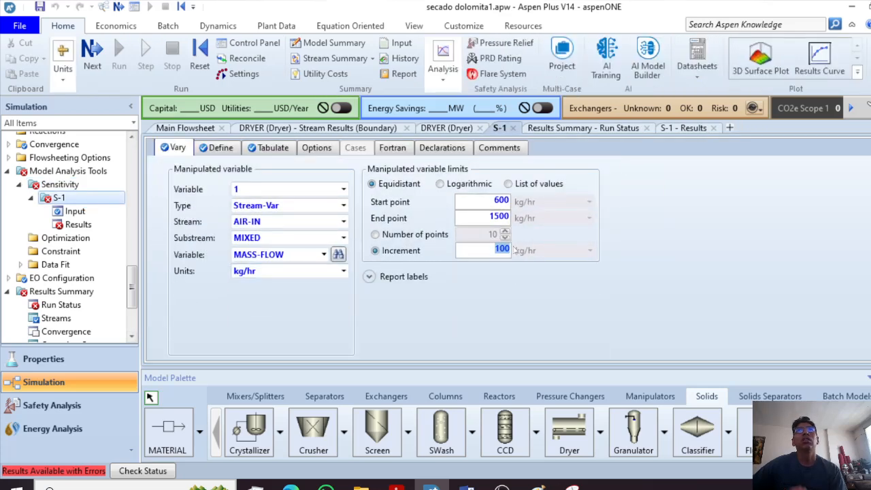
pyautogui.write('200')
pyautogui.click(580, 231)
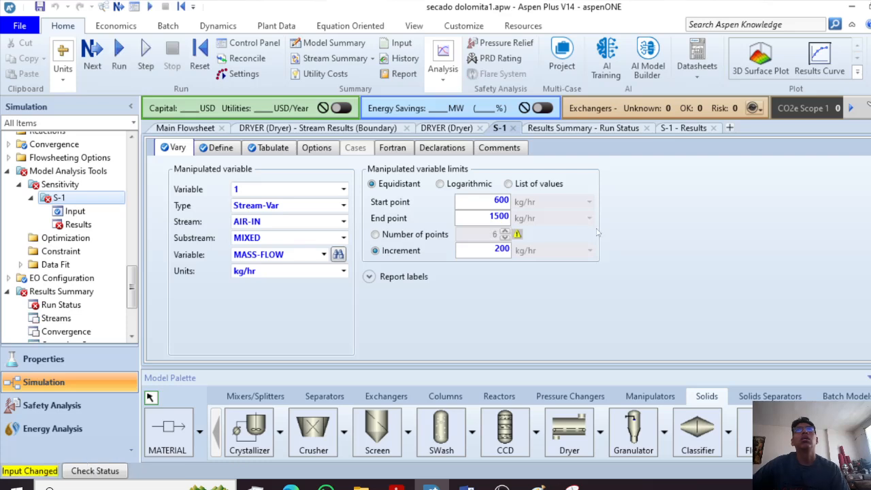
pyautogui.click(498, 217)
pyautogui.press('BackSpace')
pyautogui.write('6')
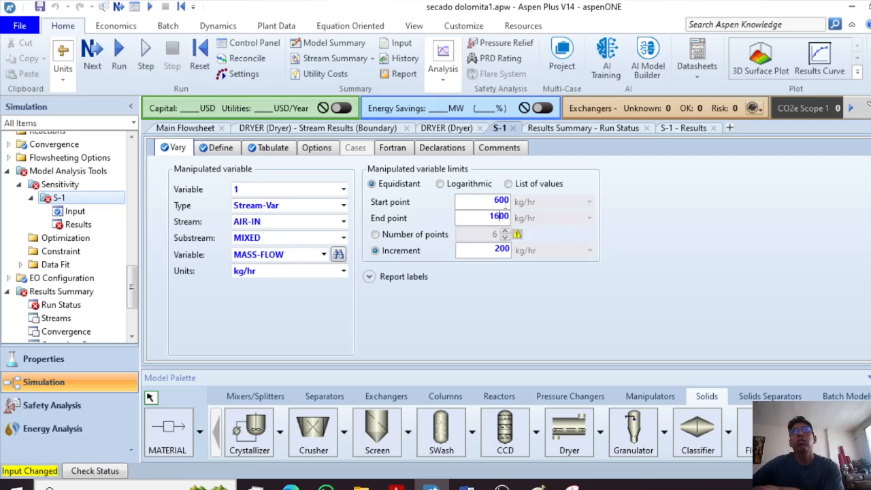
pyautogui.click(505, 204)
# Rerun the simulation with the revised AIR-IN limits and open the S-1 status messages.
pyautogui.click(123, 51)
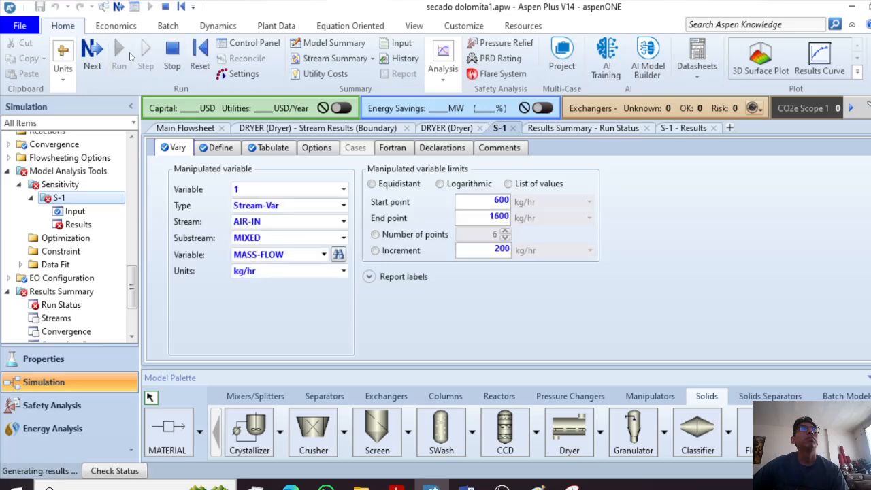
pyautogui.click(427, 299)
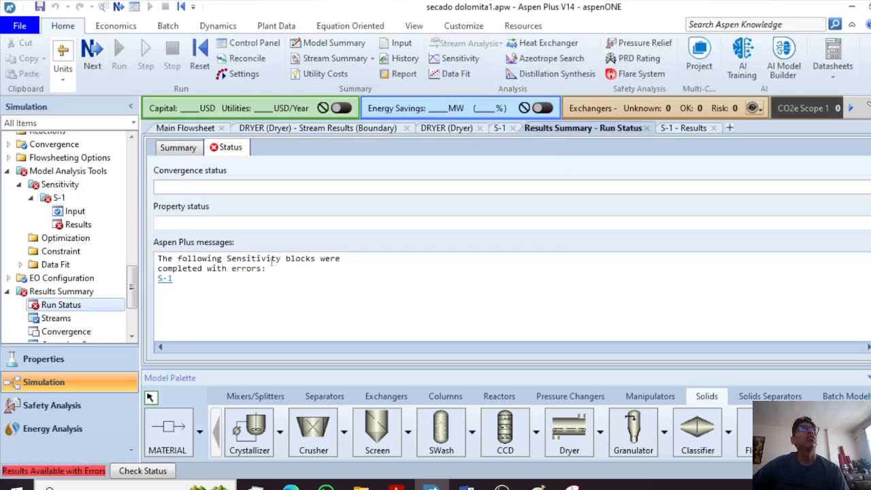
pyautogui.click(165, 278)
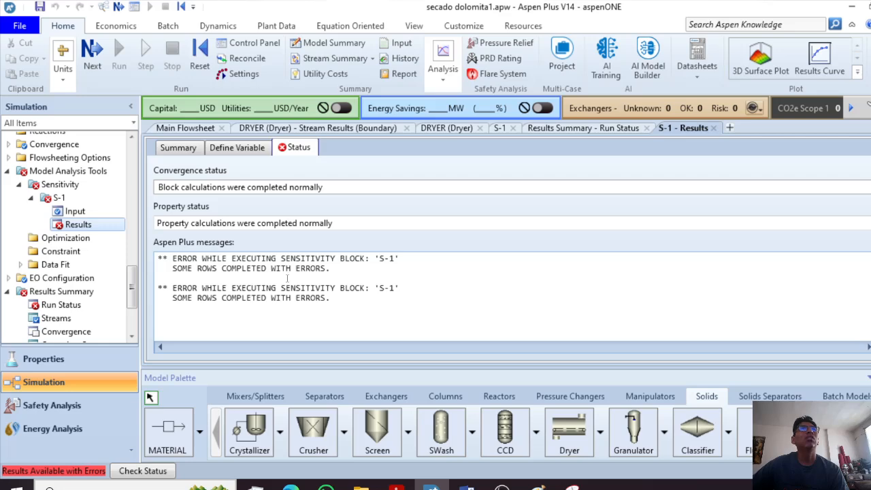
# Open the S-1 results summary and inspect the status and HUMEDAD of the 1400 kg/hr case against the 1600 kg/hr case.
pyautogui.click(75, 211)
pyautogui.click(79, 224)
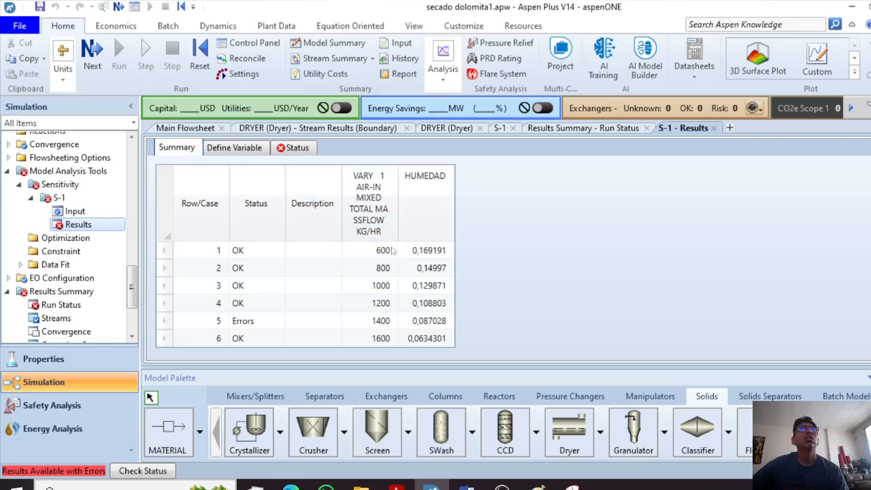
pyautogui.click(267, 327)
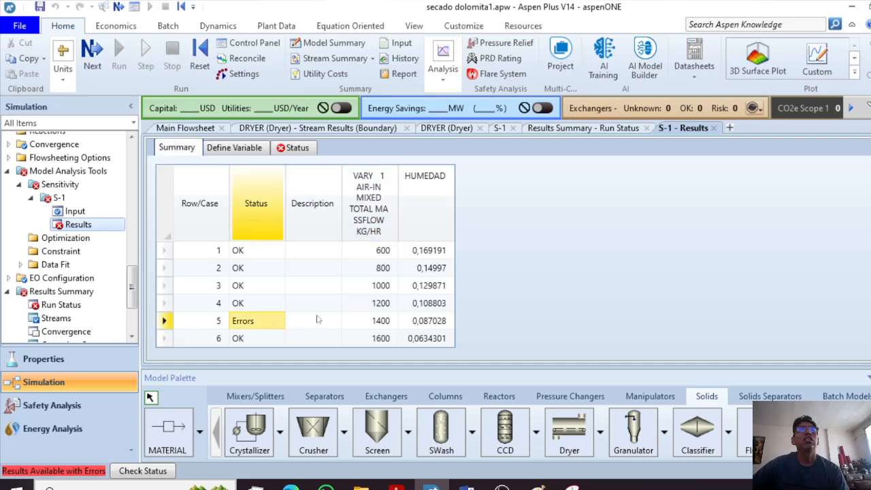
pyautogui.click(387, 323)
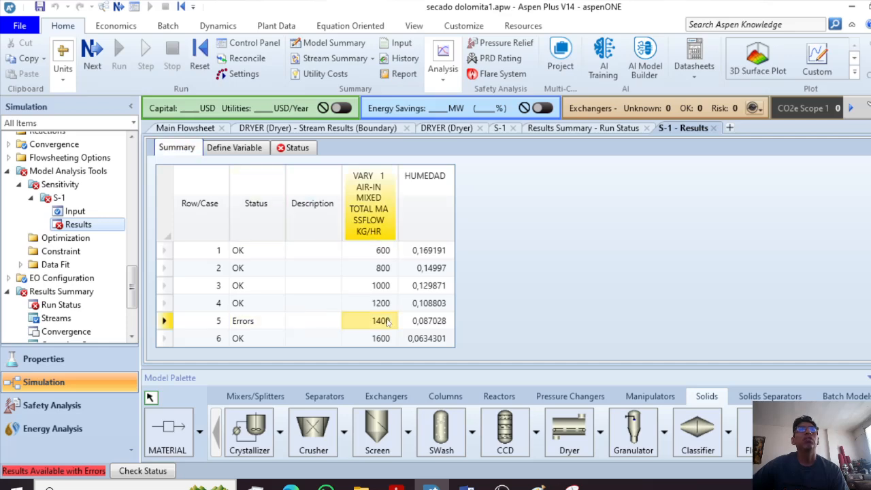
pyautogui.click(440, 321)
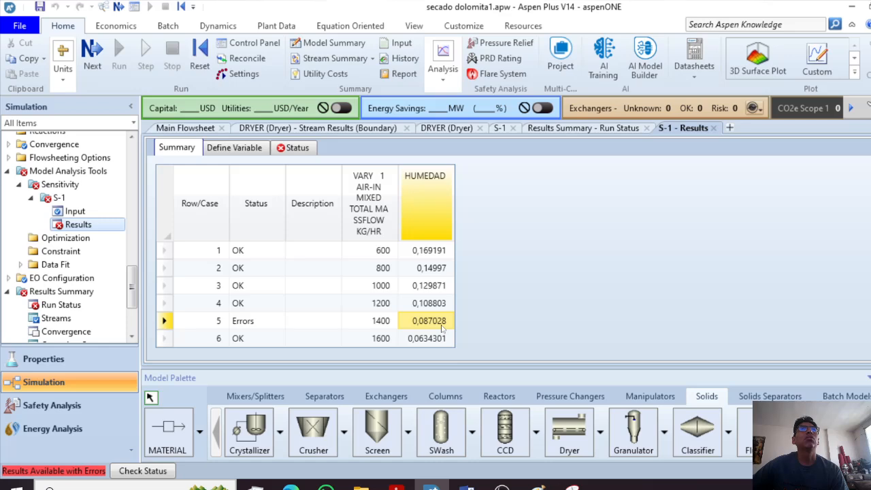
pyautogui.click(417, 340)
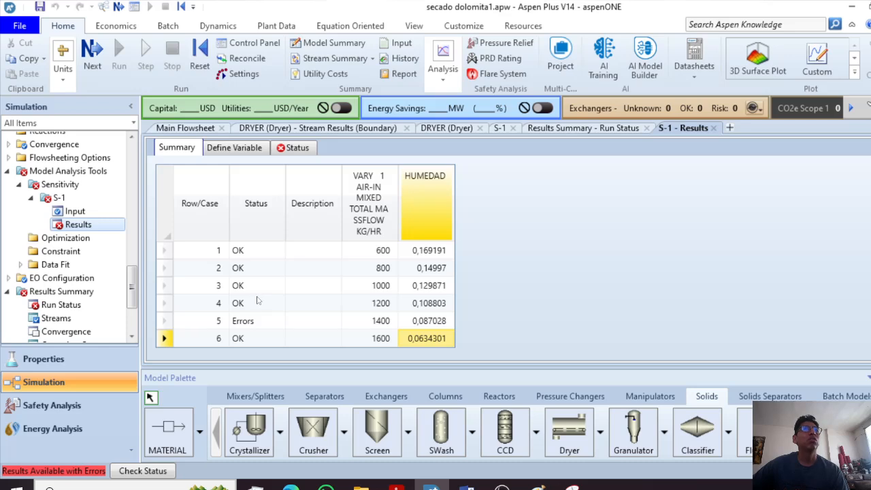
pyautogui.click(245, 319)
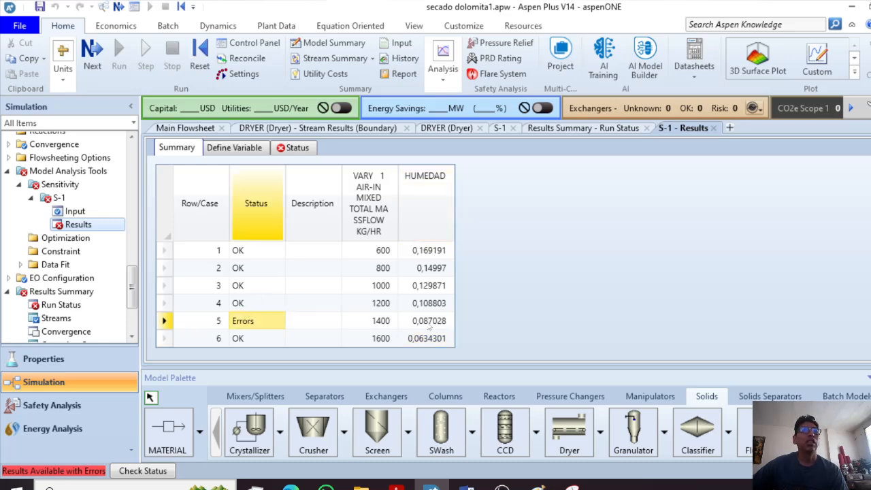
# Compare the HUMEDAD values of the 1200, 1400 and 1600 kg/hr cases in the S-1 summary.
pyautogui.click(430, 340)
pyautogui.click(429, 325)
pyautogui.click(425, 311)
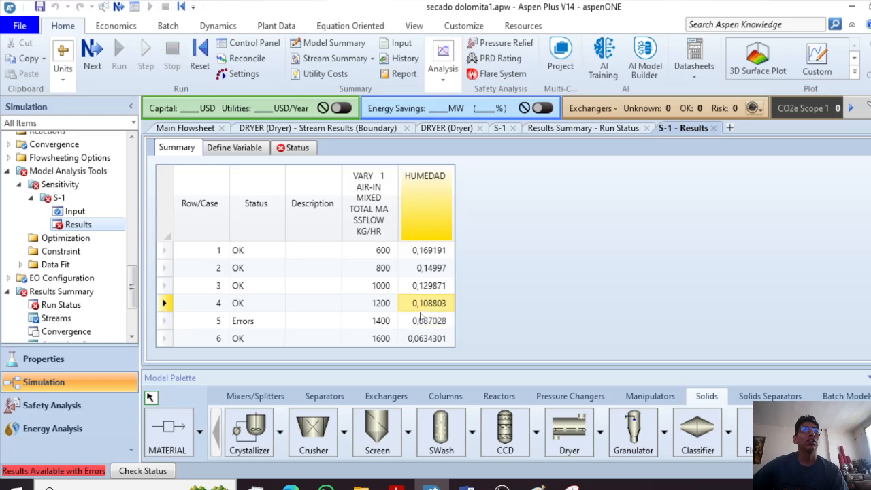
pyautogui.click(421, 317)
pyautogui.click(422, 339)
pyautogui.click(417, 308)
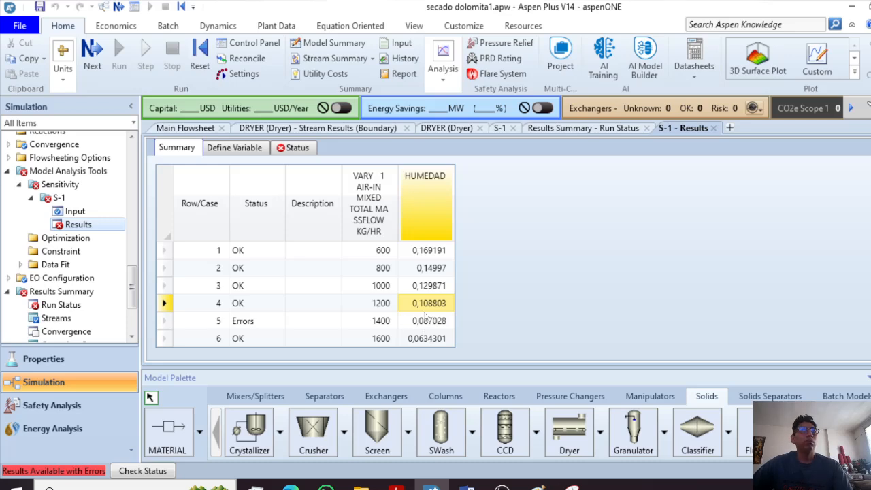
# Compare the AIR-IN mass flow and HUMEDAD values of all S-1 cases from 600 to 1600 kg/hr.
pyautogui.click(425, 249)
pyautogui.click(395, 268)
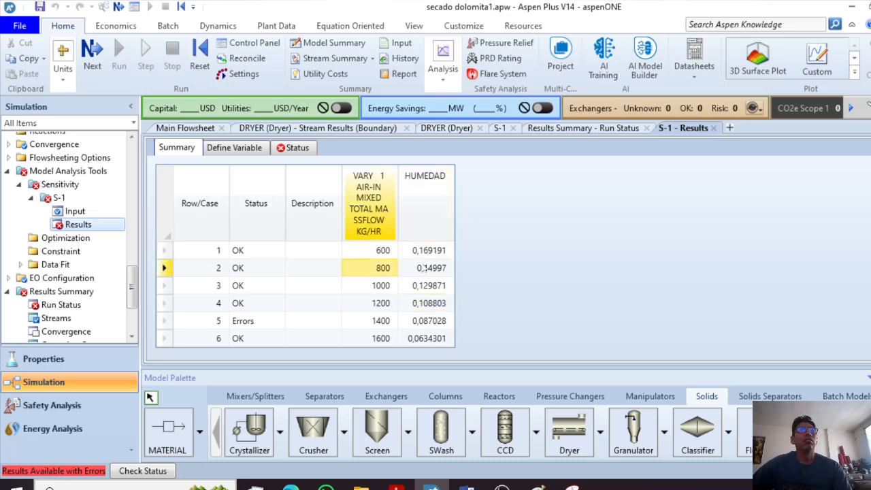
pyautogui.click(425, 268)
pyautogui.click(394, 285)
pyautogui.click(415, 286)
pyautogui.click(381, 305)
pyautogui.click(381, 320)
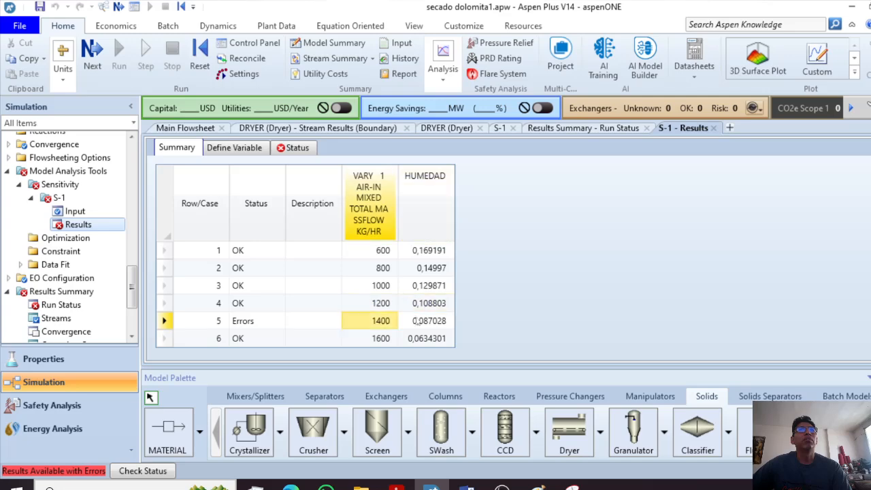
pyautogui.click(429, 321)
pyautogui.click(426, 338)
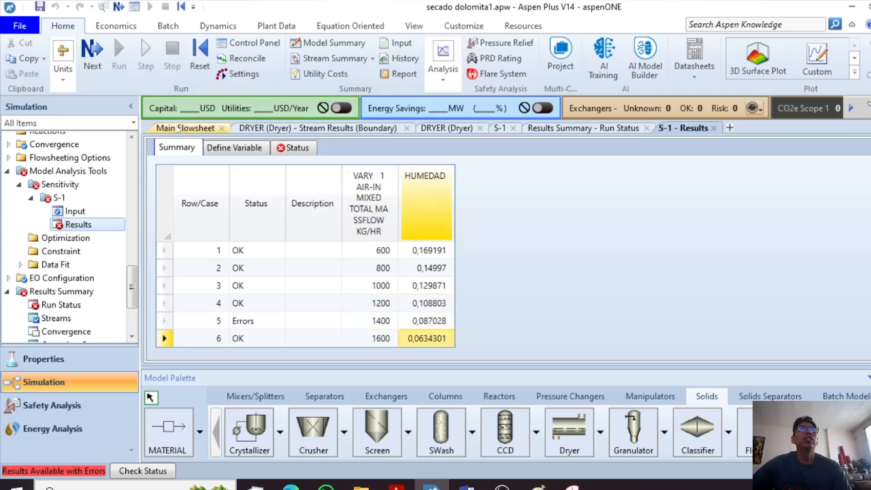
# Set the temperature of the AIR-IN stream to 140 C.
pyautogui.click(179, 127)
pyautogui.doubleClick(383, 333)
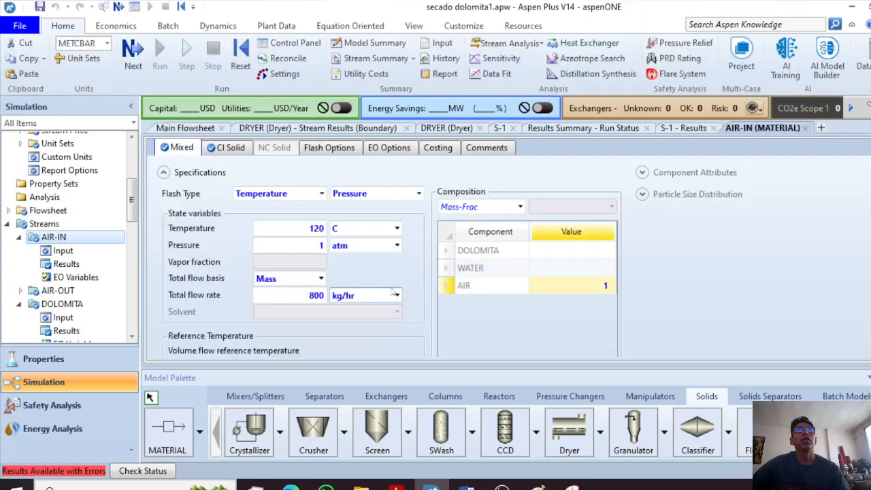
pyautogui.click(314, 229)
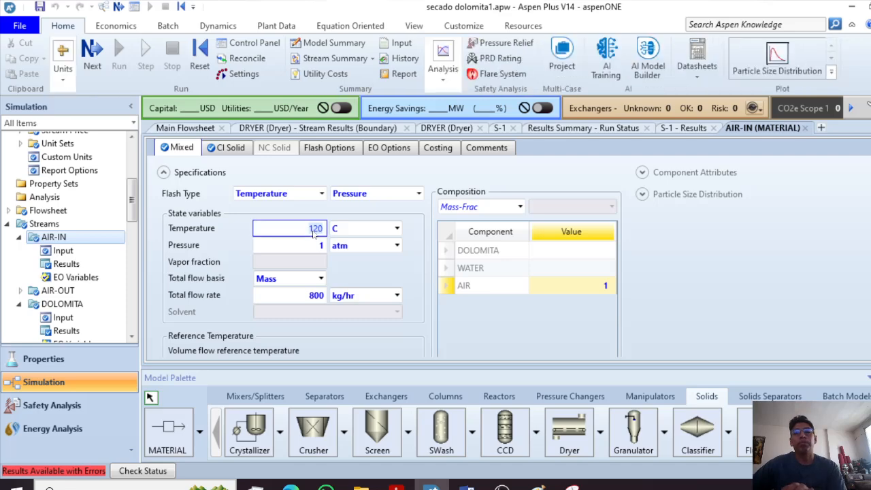
pyautogui.write('140')
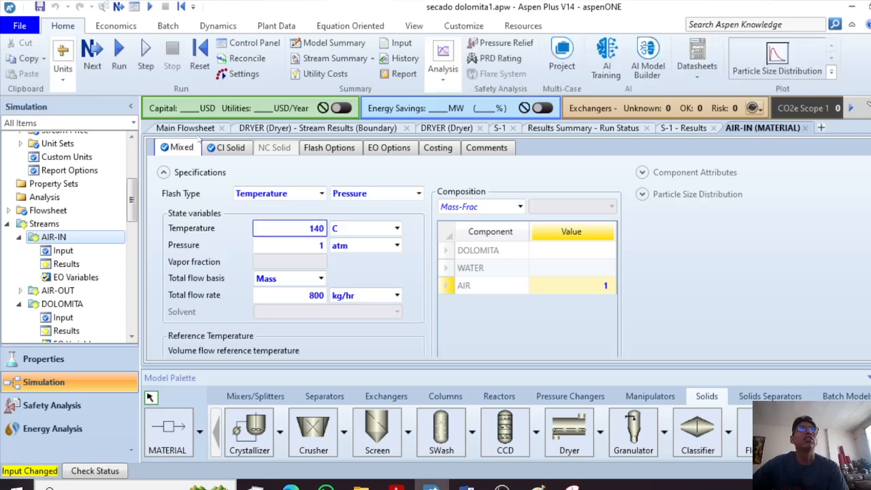
# Set the length of the DRYER block to 9 meter in its geometry specifications.
pyautogui.click(193, 128)
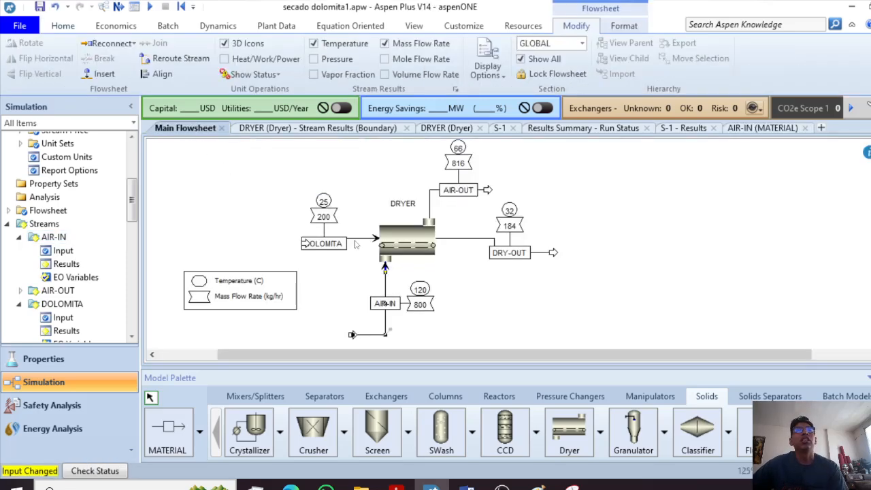
pyautogui.doubleClick(388, 240)
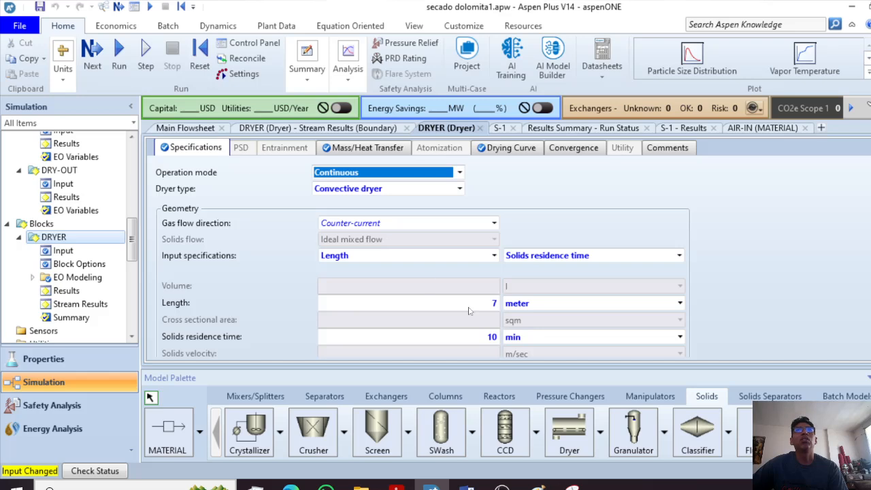
pyautogui.click(469, 307)
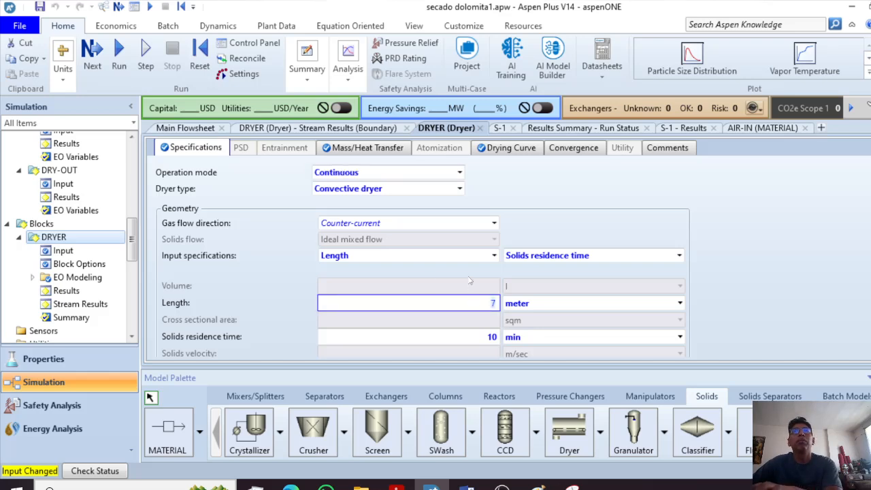
pyautogui.press('BackSpace')
pyautogui.write('8')
pyautogui.press('BackSpace')
pyautogui.write('9')
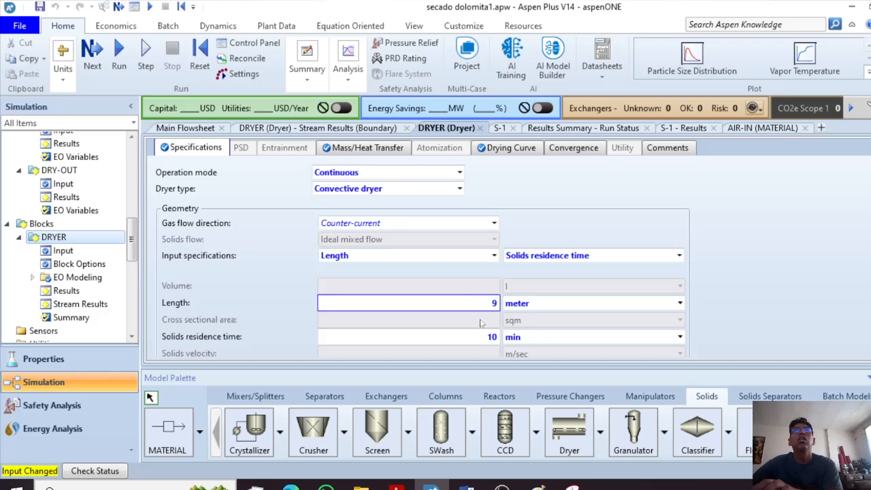
pyautogui.click(493, 337)
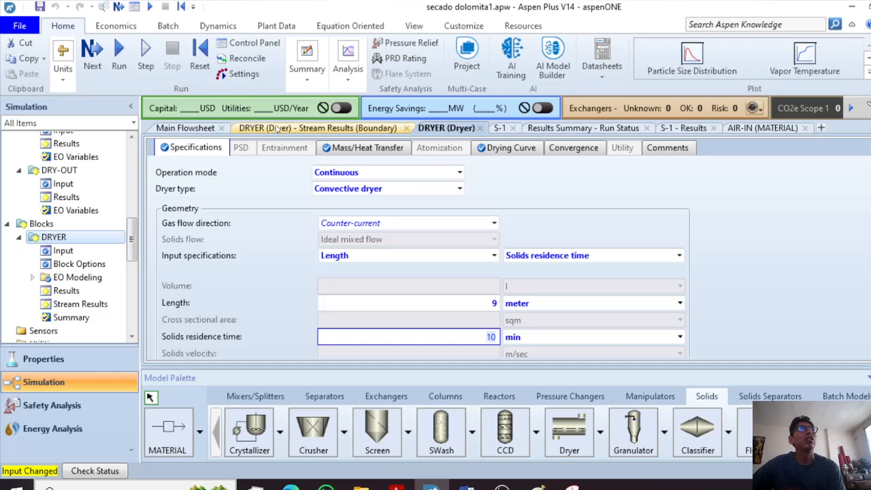
# Rerun the simulation with the changed air temperature and dryer length, and open the S-1 results summary.
pyautogui.click(119, 67)
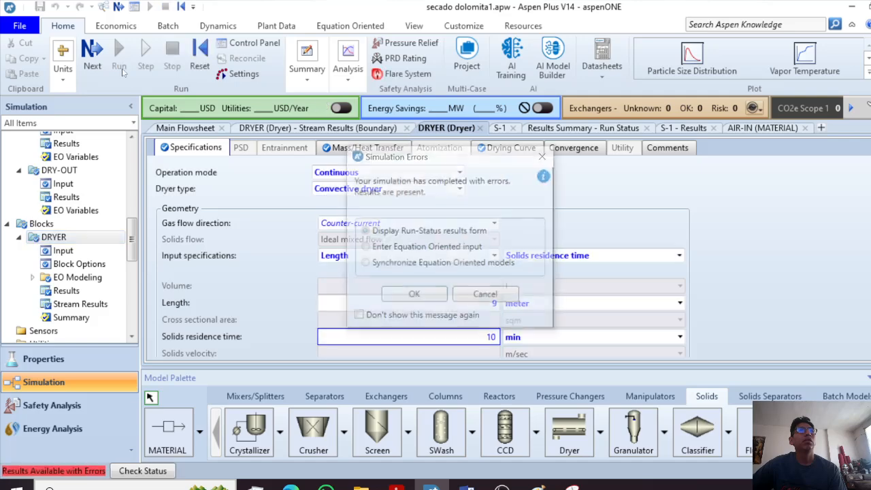
pyautogui.click(419, 301)
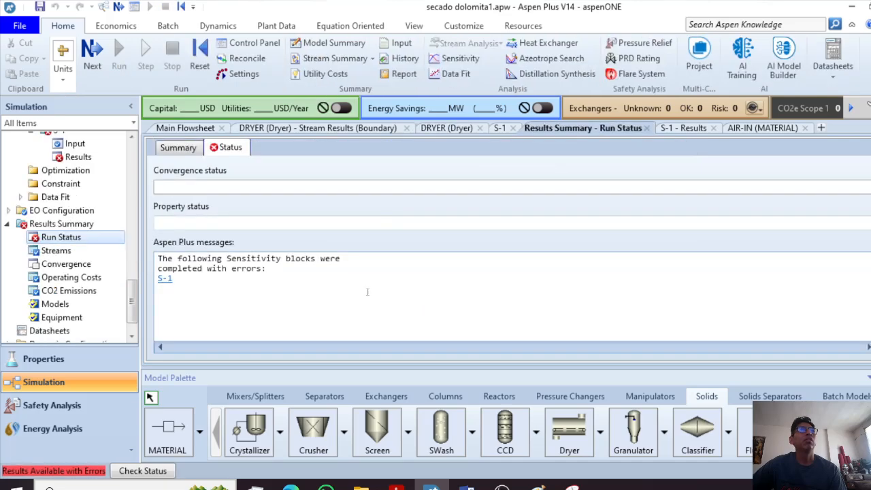
pyautogui.scroll(2, 71, 247)
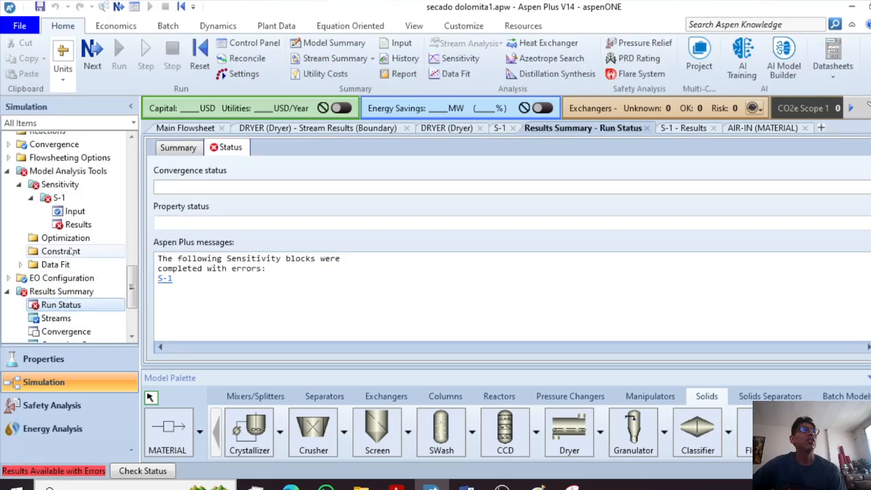
pyautogui.click(78, 224)
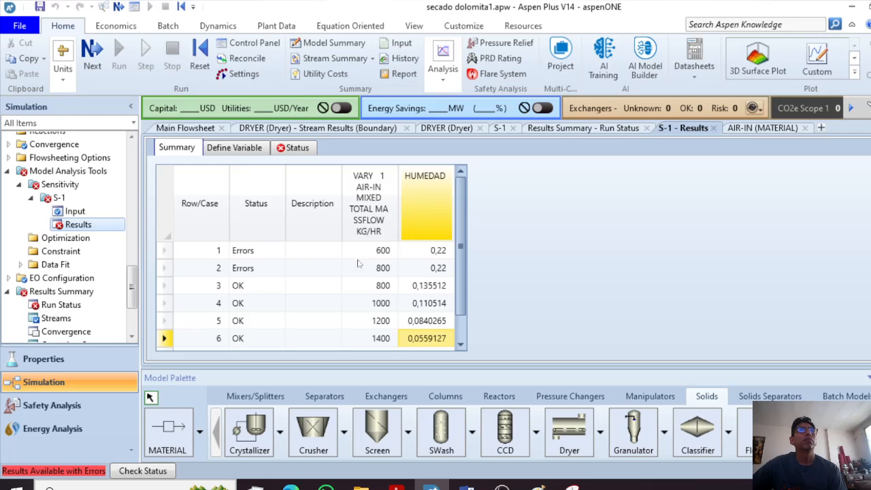
# Review the HUMEDAD values of the recalculated S-1 cases across the full AIR-IN flow range.
pyautogui.click(367, 271)
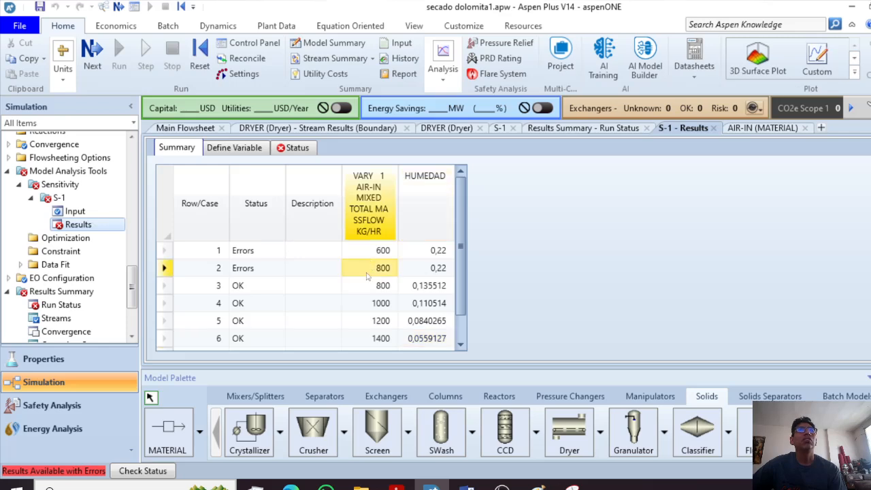
pyautogui.scroll(-1, 366, 289)
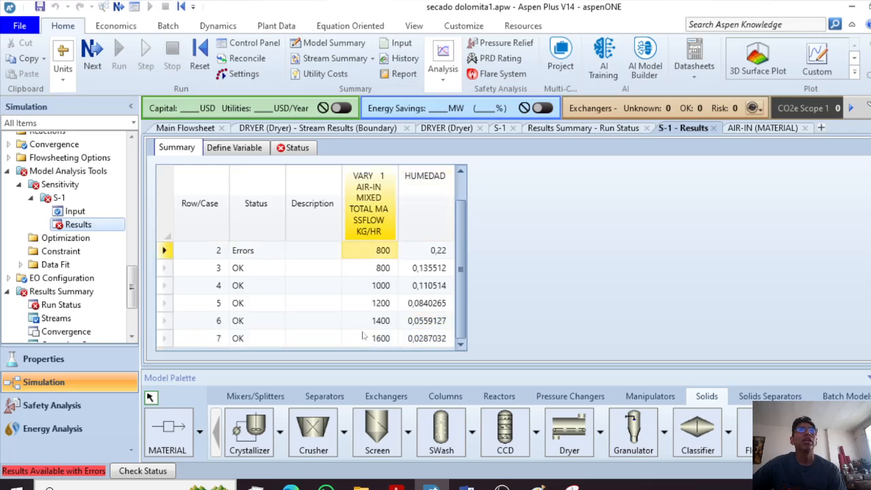
pyautogui.click(422, 321)
pyautogui.click(427, 284)
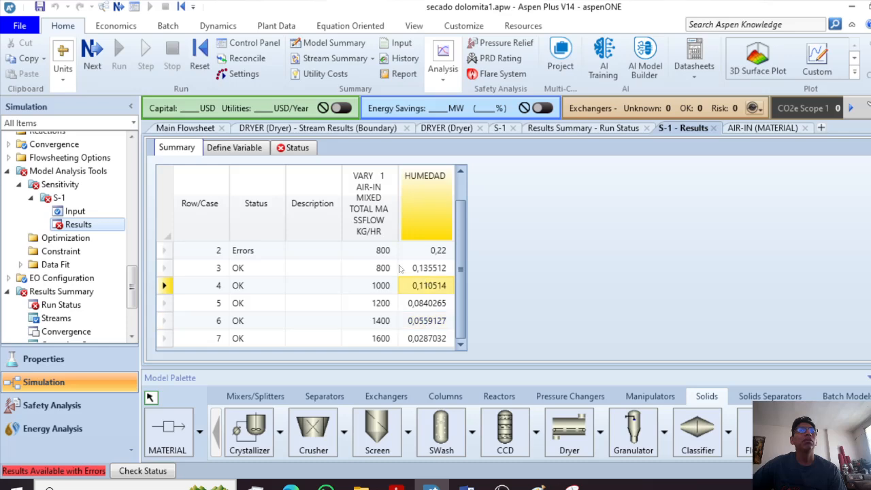
pyautogui.scroll(1, 371, 253)
pyautogui.click(416, 270)
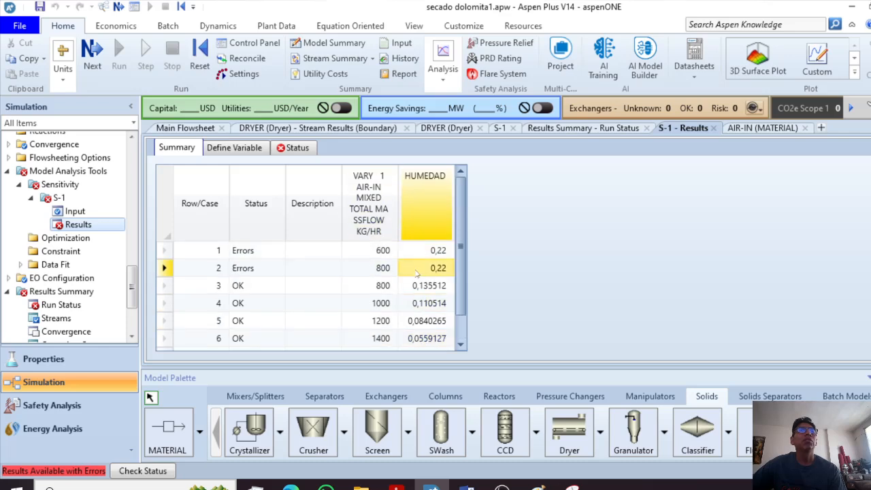
# Compare the two 800 kg/hr cases in the S-1 summary by status and HUMEDAD.
pyautogui.click(383, 289)
pyautogui.click(387, 273)
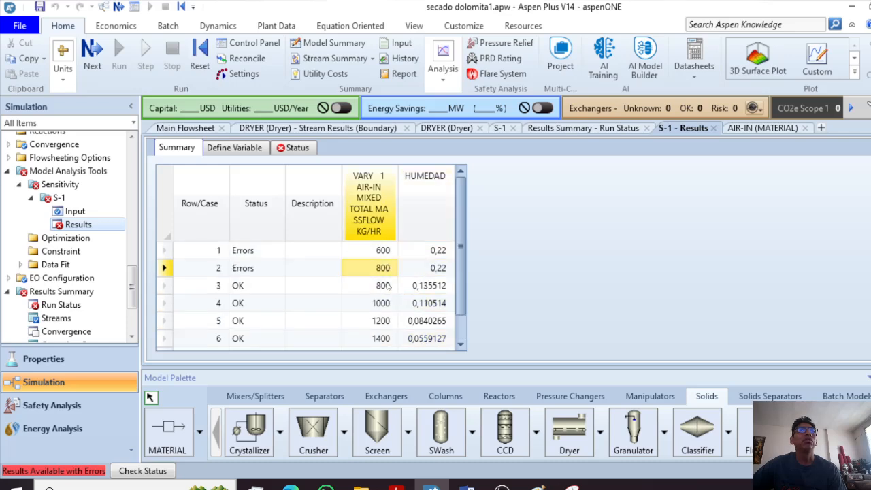
pyautogui.click(421, 287)
pyautogui.click(382, 284)
pyautogui.click(385, 268)
pyautogui.click(429, 285)
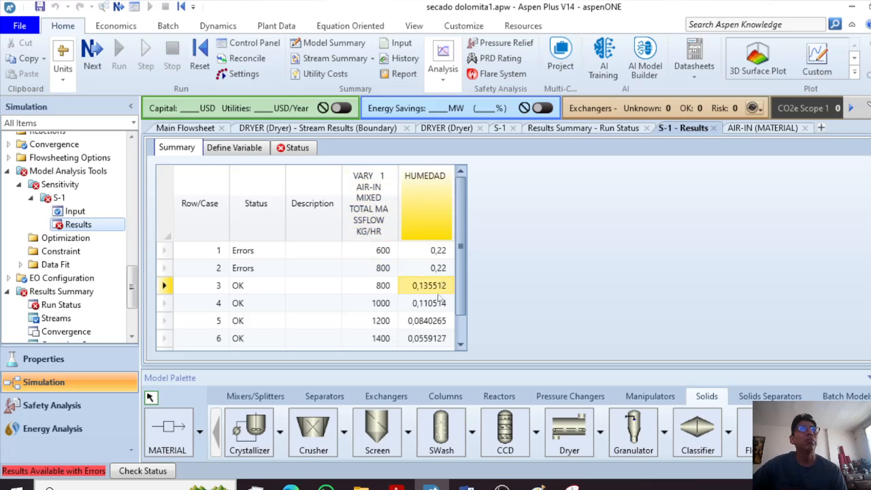
pyautogui.click(385, 268)
pyautogui.click(425, 286)
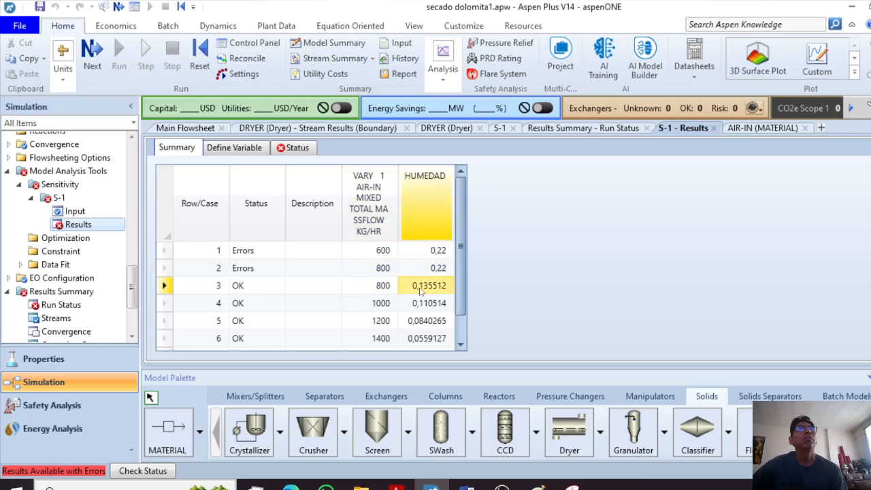
pyautogui.click(393, 301)
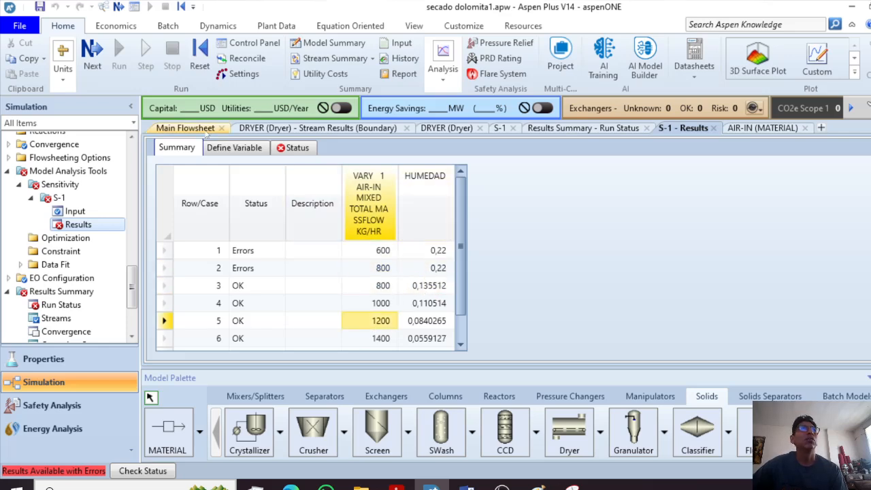
# Check the updated stream temperatures and flows on the main flowsheet and review the DRYER specifications.
pyautogui.click(210, 129)
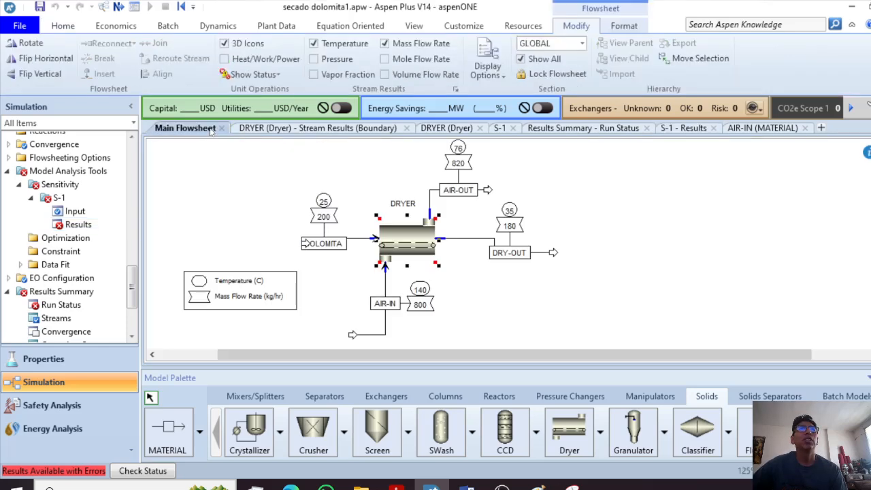
pyautogui.doubleClick(407, 241)
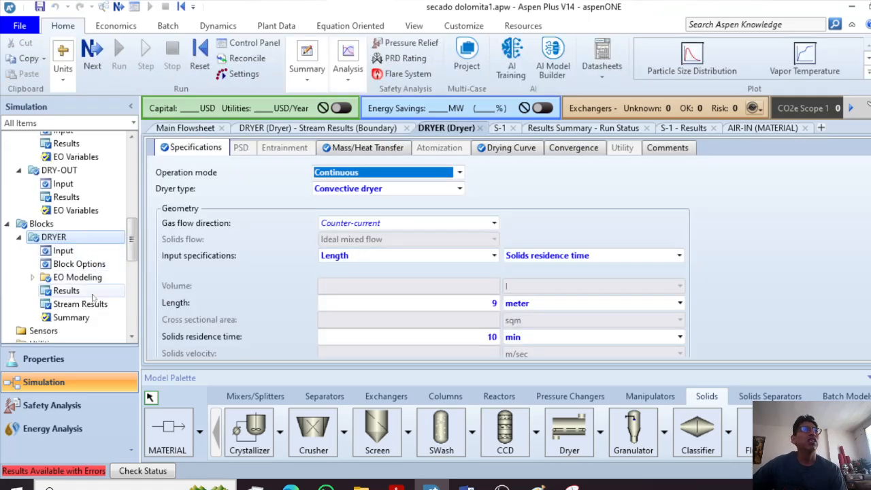
pyautogui.scroll(1, 97, 284)
pyautogui.scroll(-3, 96, 279)
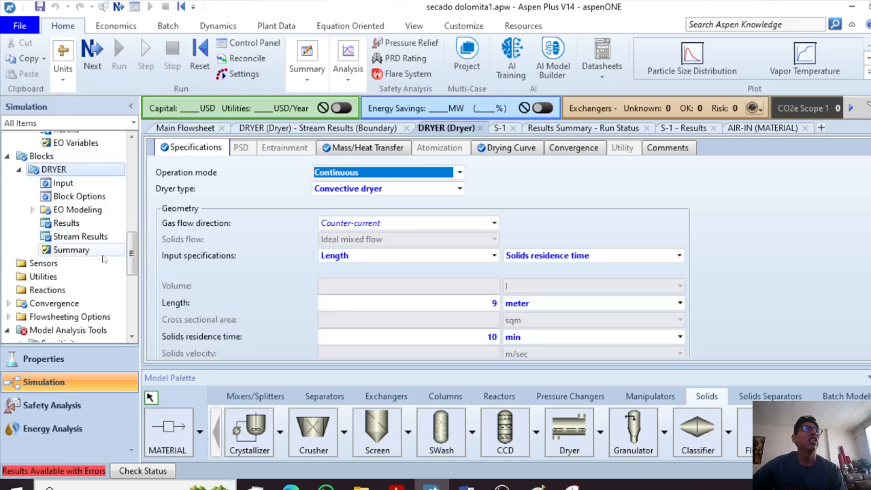
pyautogui.scroll(4, 96, 270)
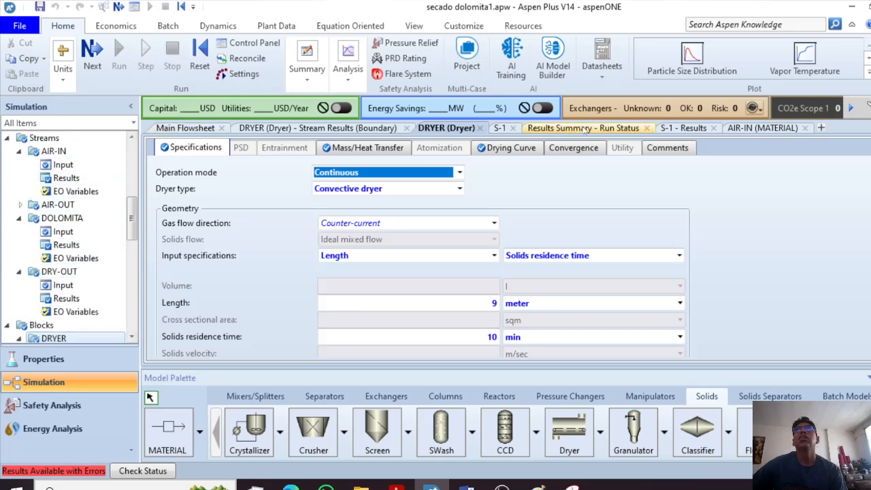
# Plot HUMEDAD against AIR-IN mass flow as a results curve from the S-1 results, examine it and close the plot.
pyautogui.click(504, 130)
pyautogui.click(81, 263)
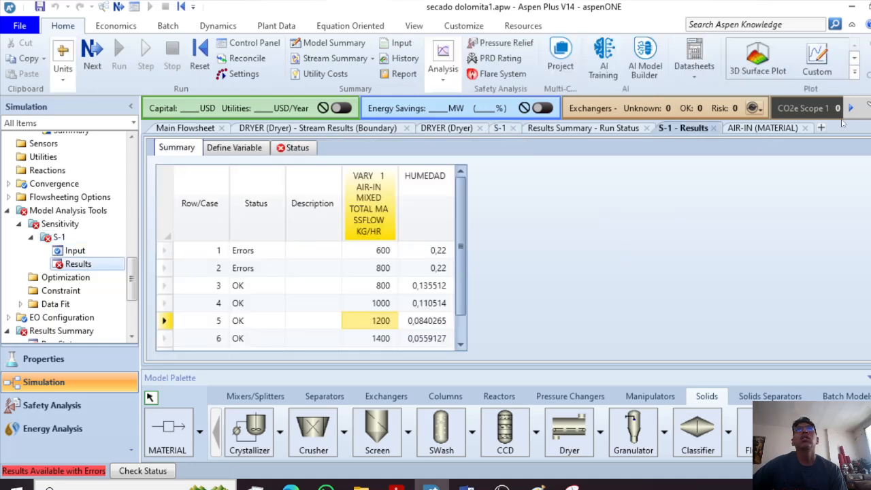
pyautogui.click(855, 73)
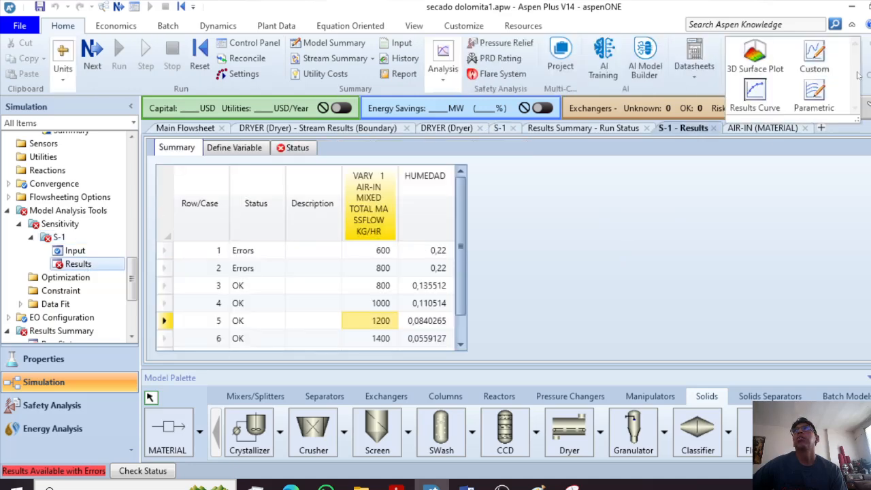
pyautogui.click(755, 95)
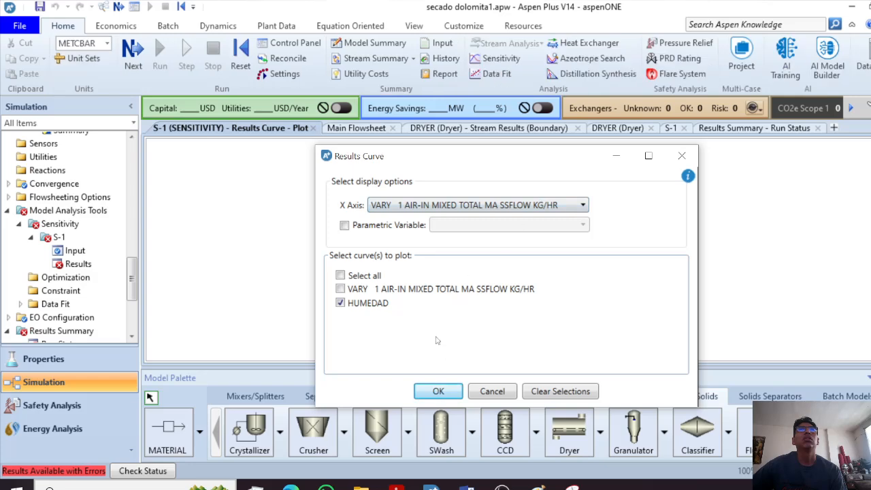
pyautogui.click(438, 391)
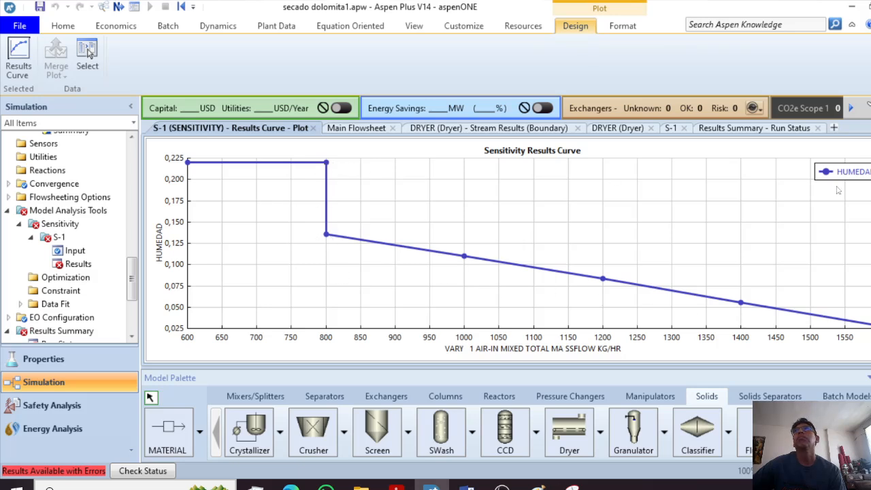
pyautogui.click(313, 128)
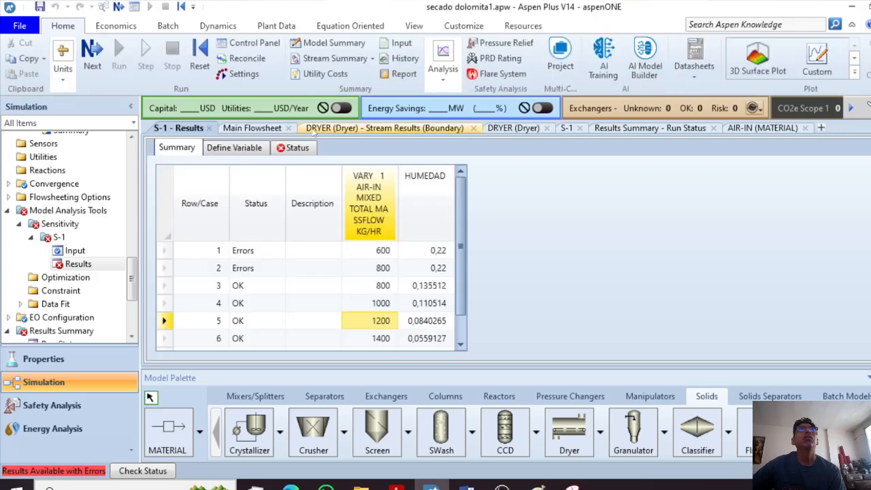
# Review the manipulated variable definition and limits set for AIR-IN mass flow in sensitivity S-1.
pyautogui.click(96, 212)
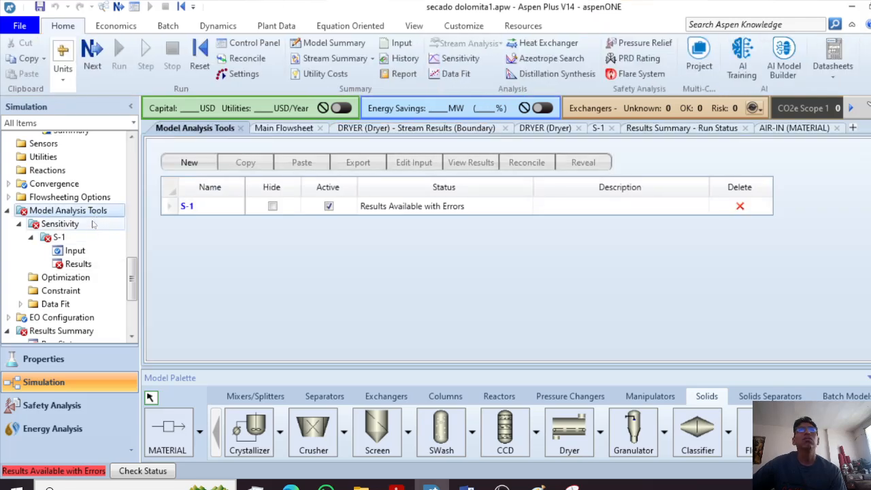
pyautogui.click(93, 225)
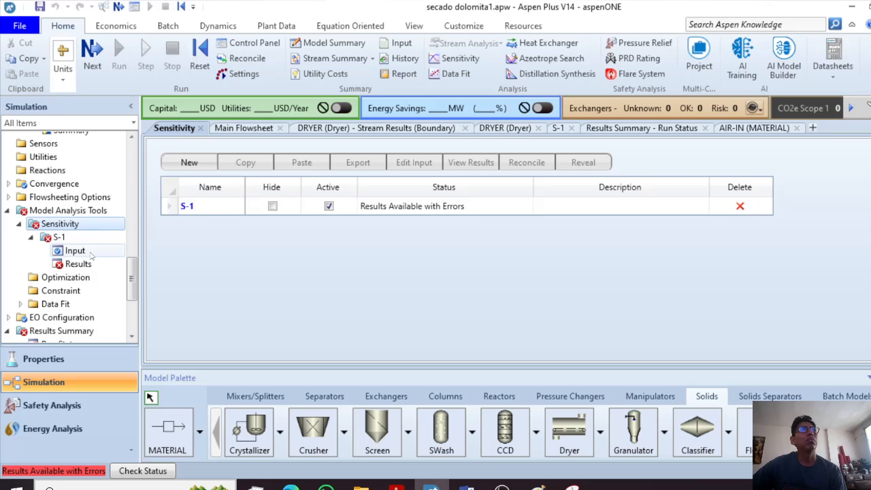
pyautogui.click(94, 237)
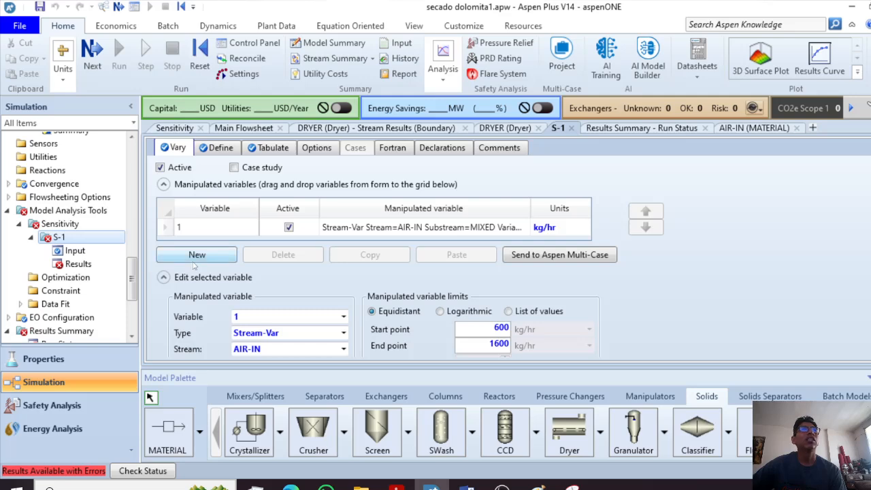
pyautogui.scroll(-1, 194, 267)
pyautogui.scroll(1, 199, 283)
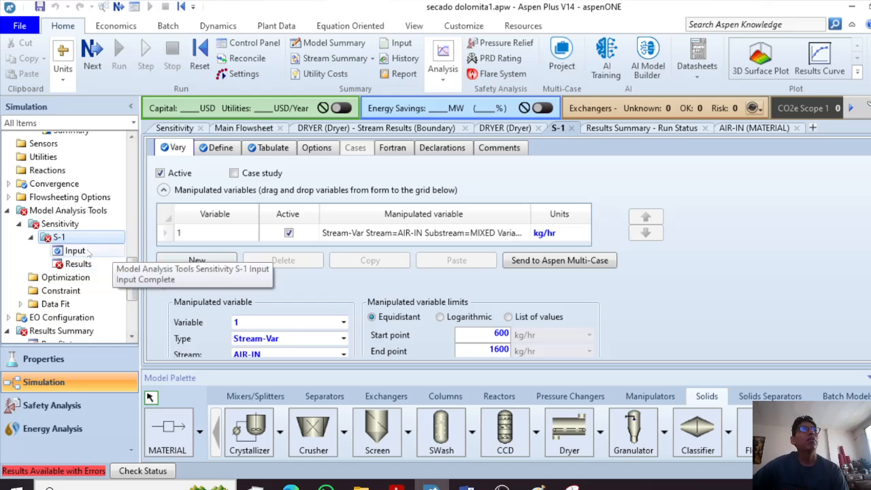
pyautogui.scroll(-1, 309, 315)
pyautogui.scroll(-2, 310, 315)
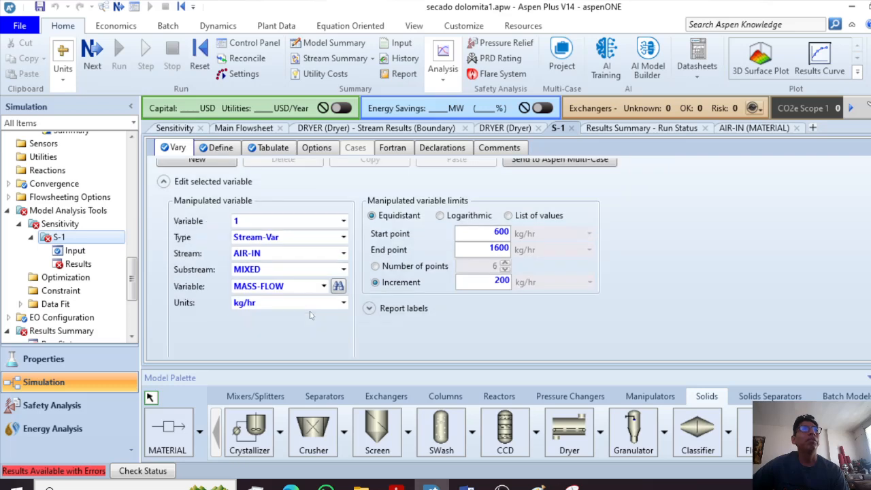
pyautogui.scroll(1, 316, 306)
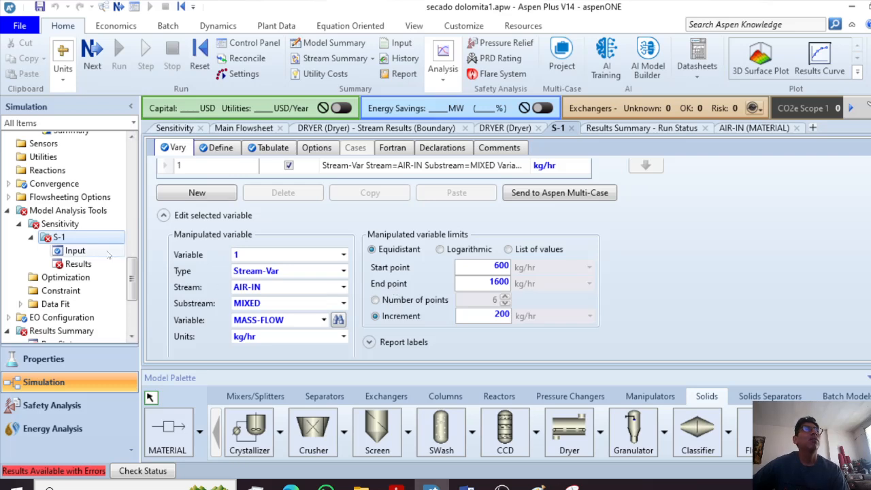
# Examine the DRYER block's results summary, including solids residence time, outlet moisture contents and evaporation rate.
pyautogui.scroll(4, 103, 255)
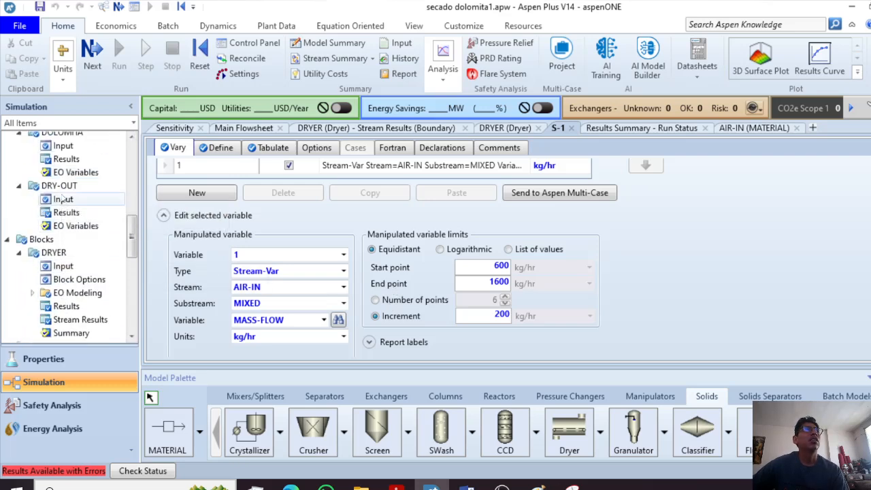
pyautogui.click(68, 272)
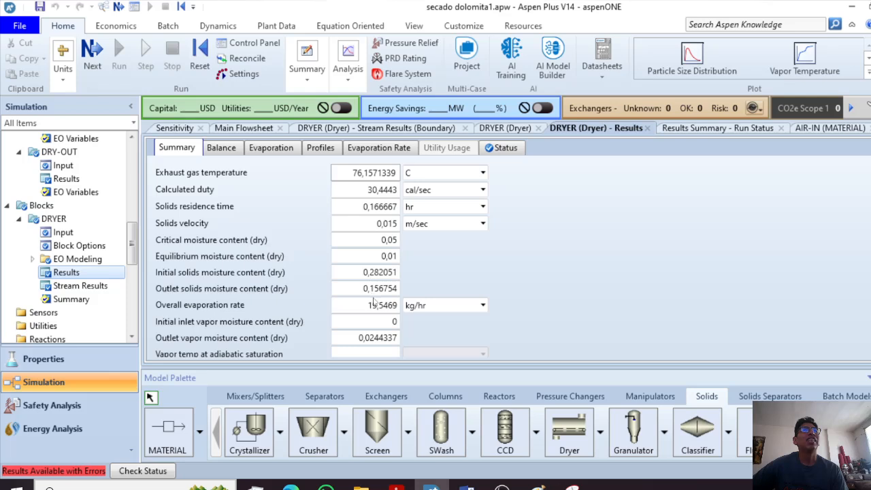
pyautogui.scroll(-1, 382, 287)
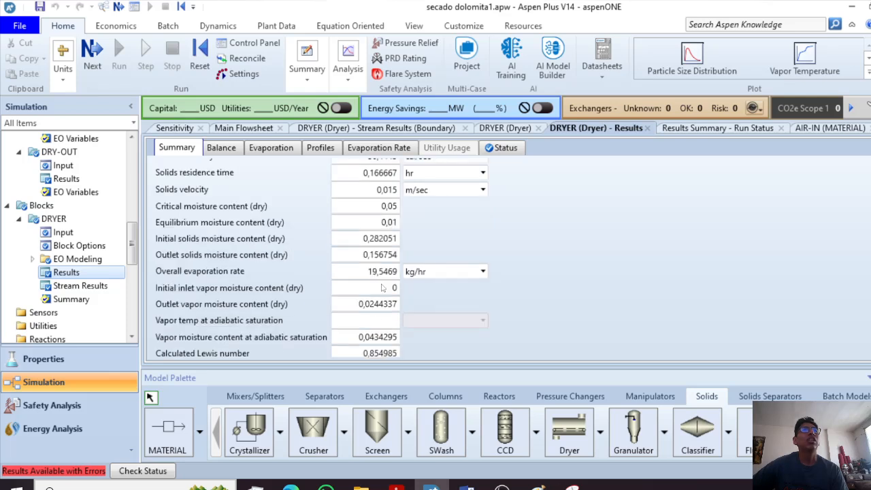
pyautogui.scroll(-1, 382, 288)
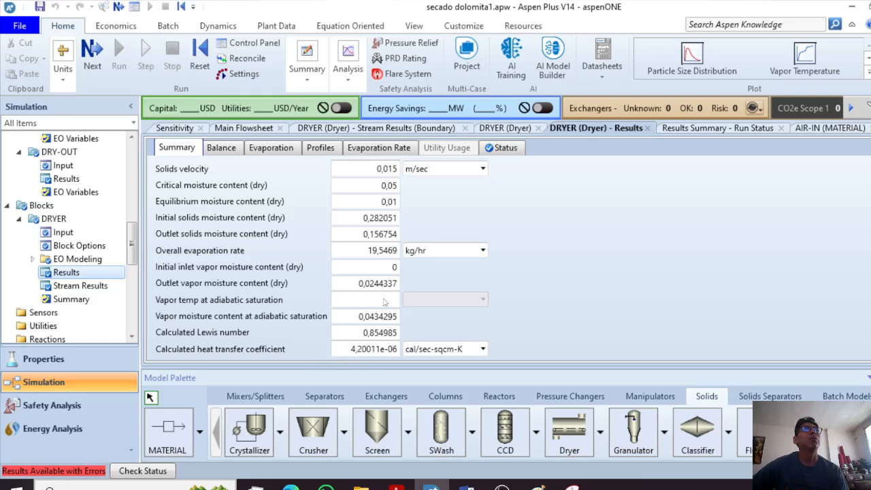
pyautogui.scroll(1, 384, 302)
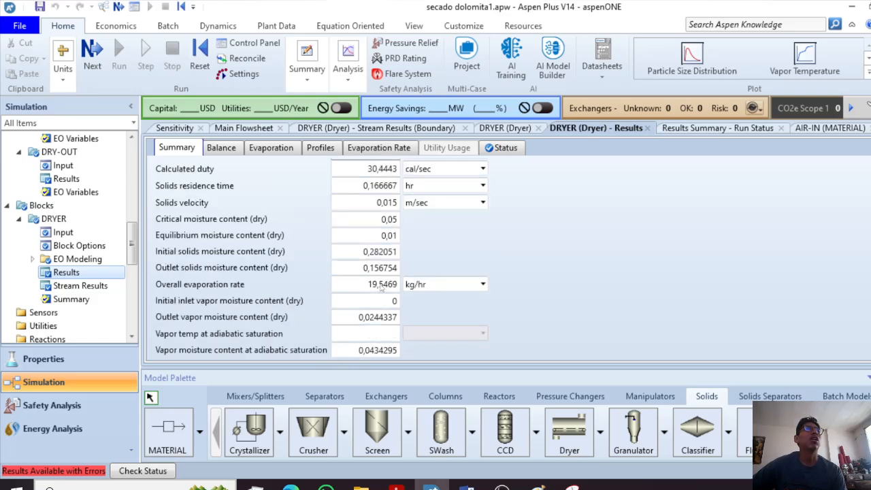
# Try a solids residence time of 30 min in the DRYER specifications.
pyautogui.click(262, 128)
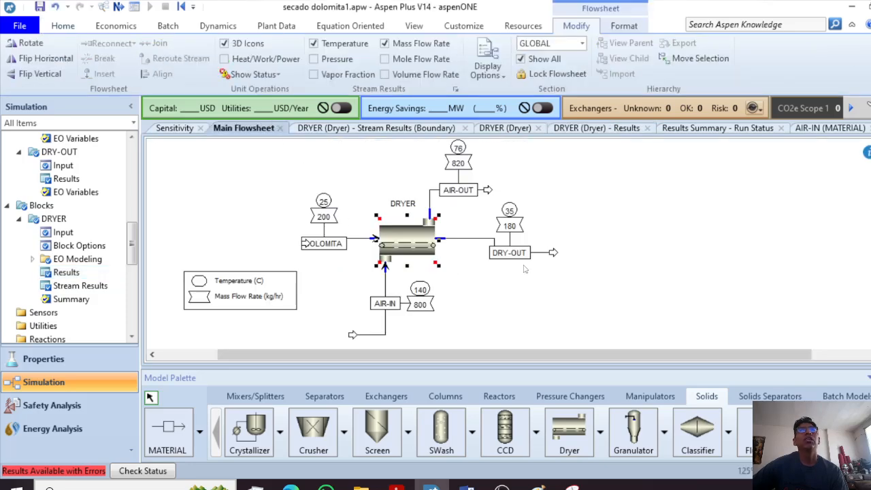
pyautogui.scroll(-2, 523, 269)
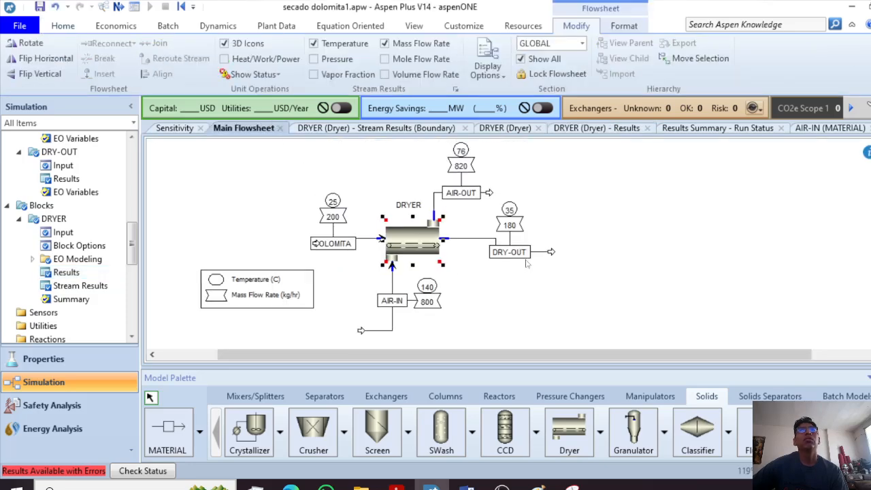
pyautogui.doubleClick(399, 234)
pyautogui.scroll(-3, 400, 234)
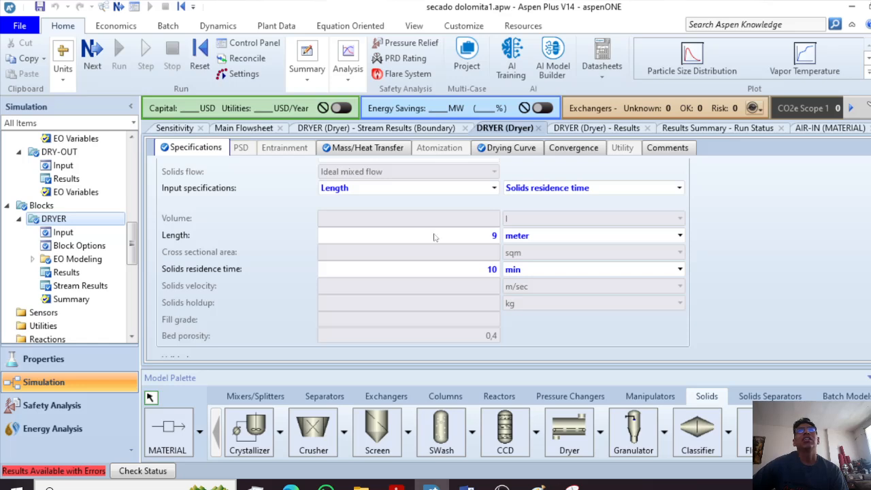
pyautogui.click(500, 269)
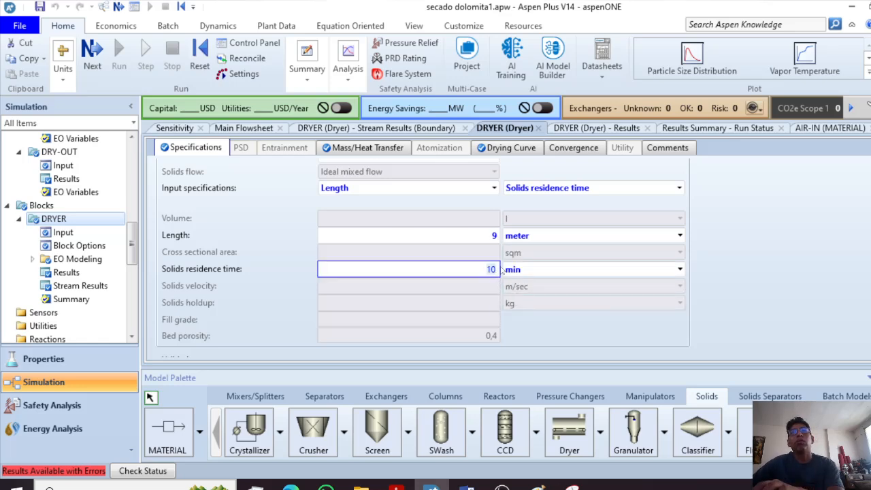
pyautogui.press('BackSpace')
pyautogui.press('BackSpace')
pyautogui.write('30')
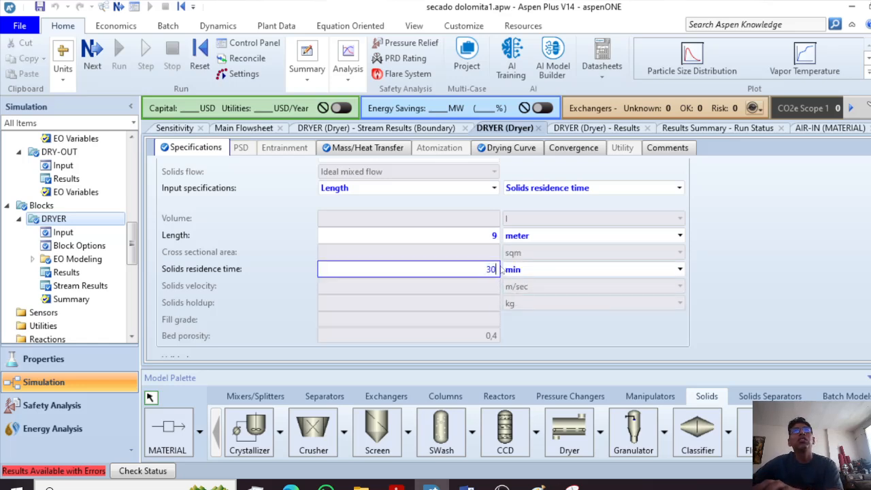
pyautogui.press('Return')
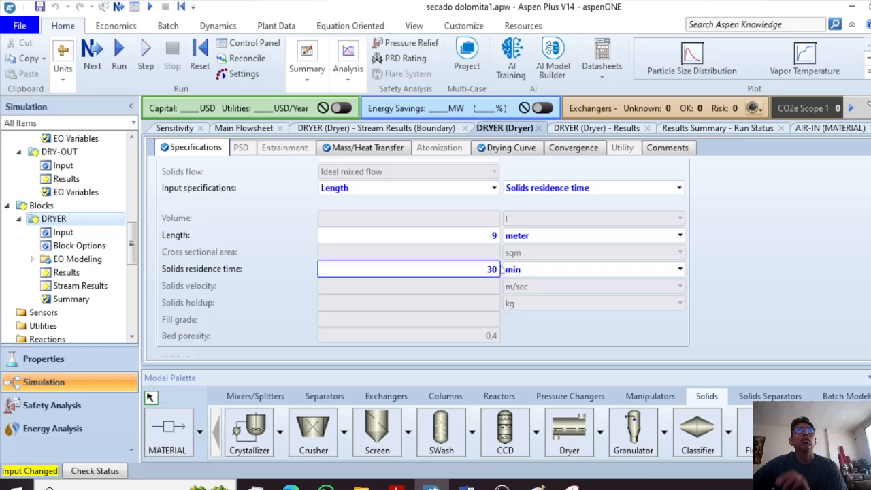
# Run the simulation with the changed residence time and inspect the run status and the DRYER's error messages.
pyautogui.click(121, 53)
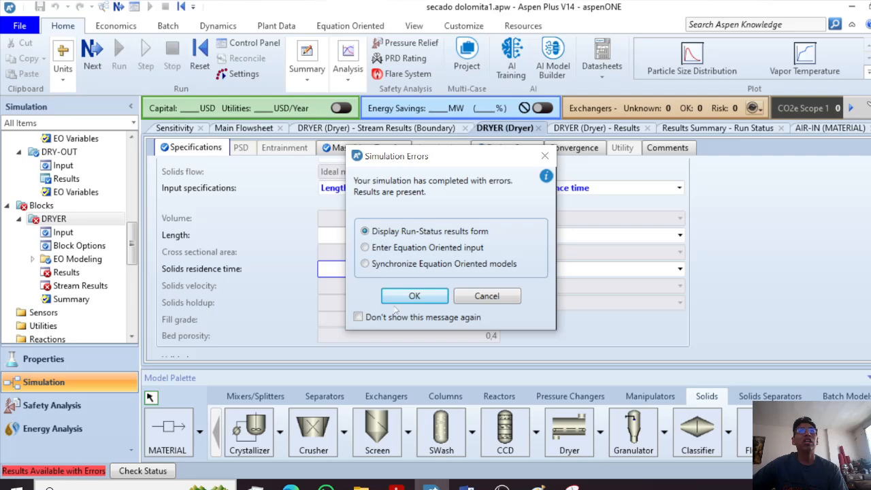
pyautogui.click(409, 294)
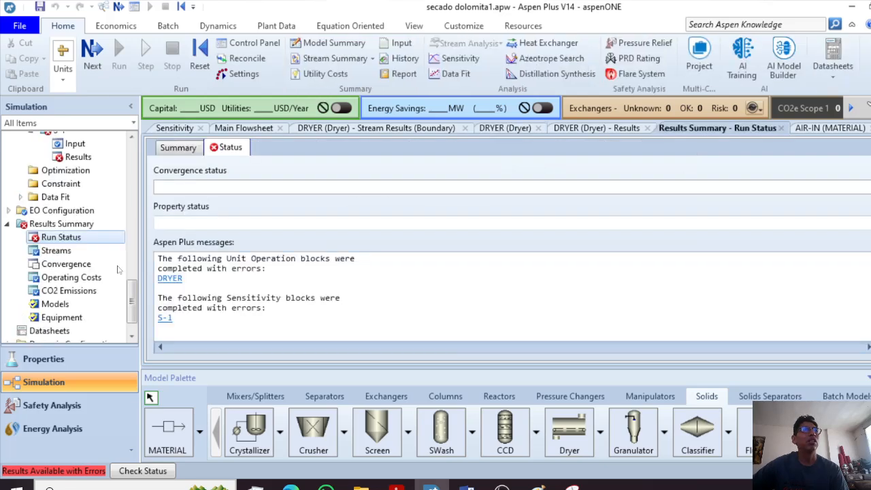
pyautogui.click(170, 278)
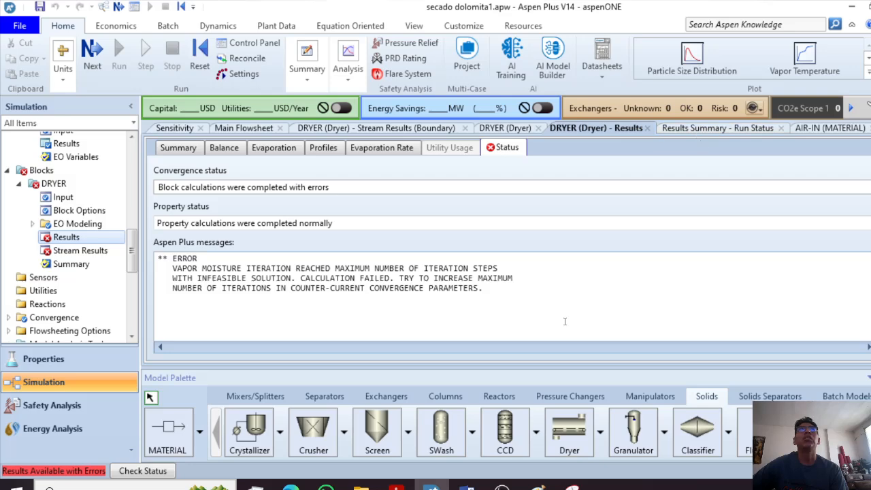
# Set the DRYER's solids residence time to 15 min and rerun the simulation.
pyautogui.click(265, 129)
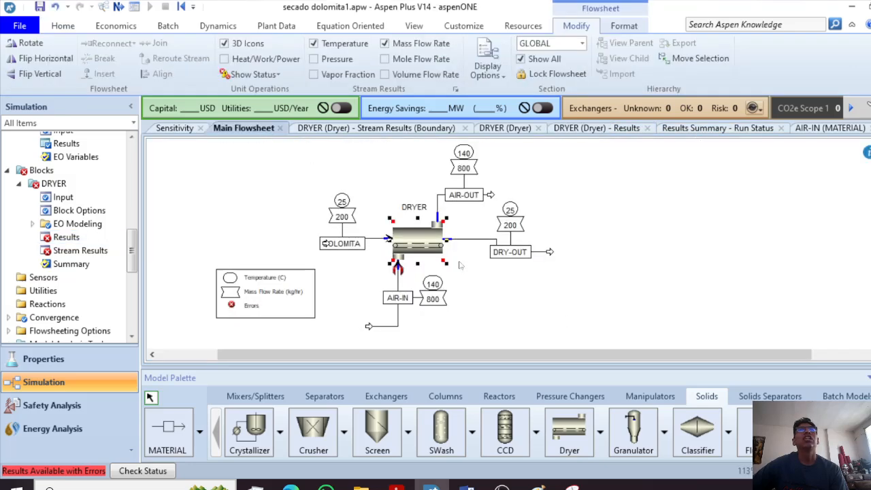
pyautogui.doubleClick(430, 237)
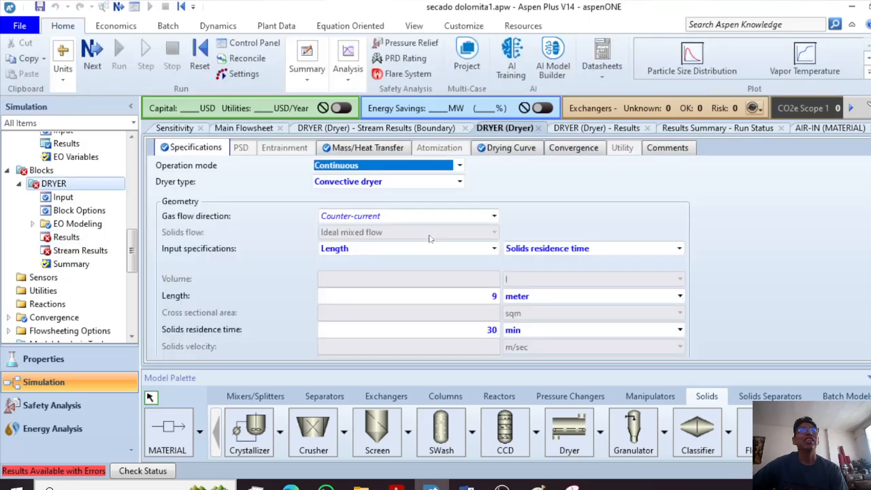
pyautogui.click(479, 330)
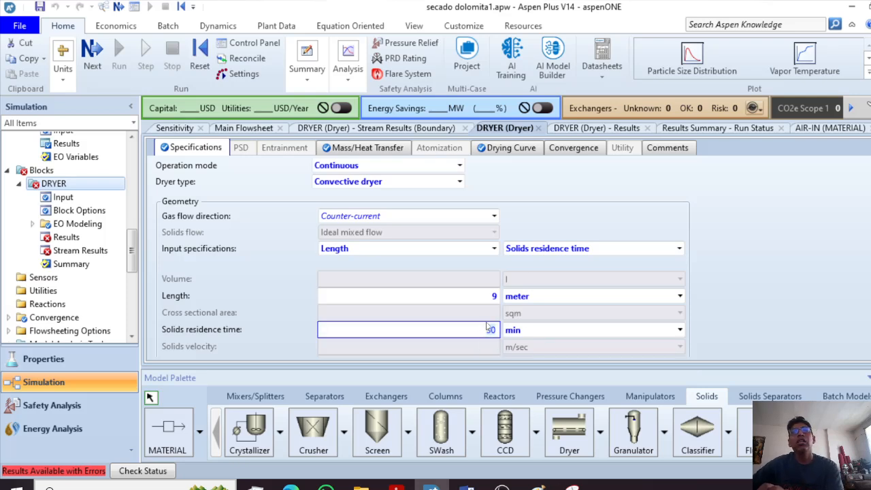
pyautogui.write('15')
pyautogui.press('Return')
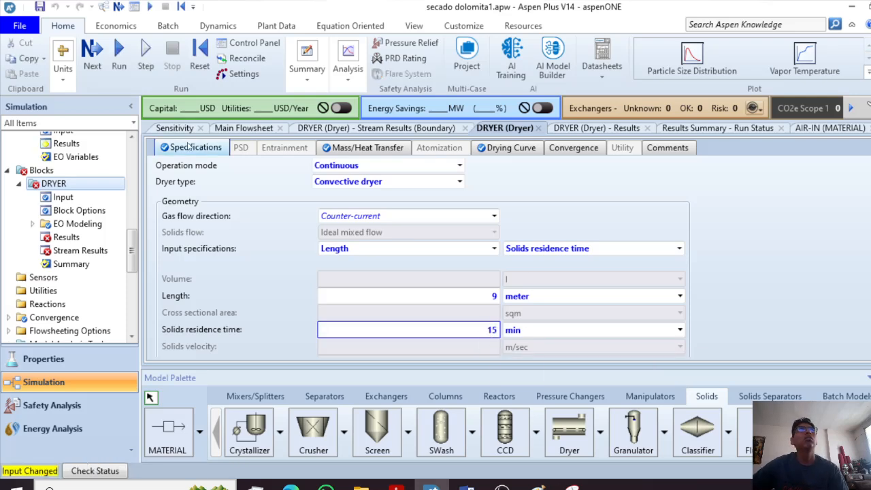
pyautogui.click(119, 61)
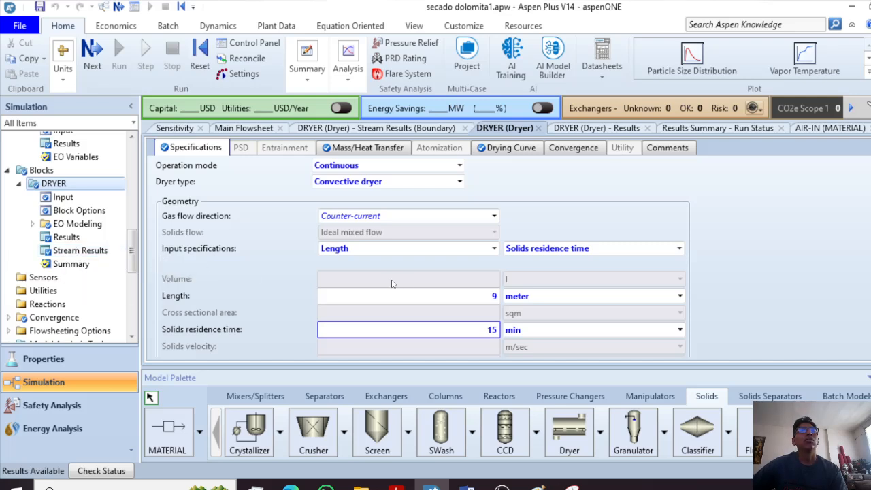
# Compare HUMEDAD with AIR-IN mass flow across all cases of the rerun S-1 results, from 600 to 1600 kg/hr.
pyautogui.scroll(-1, 306, 289)
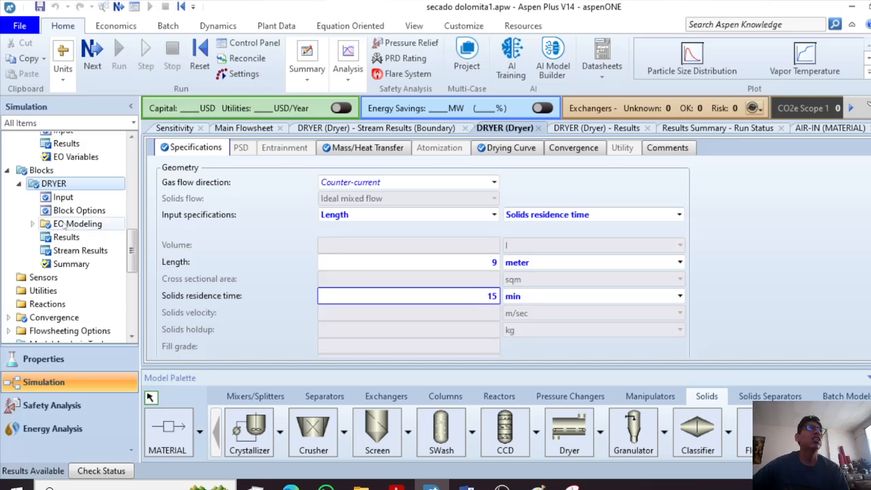
pyautogui.scroll(-4, 79, 218)
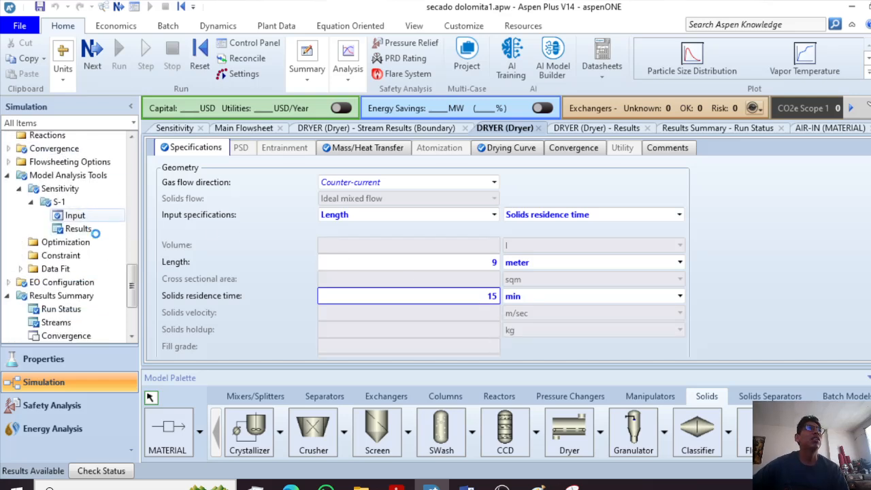
pyautogui.click(97, 229)
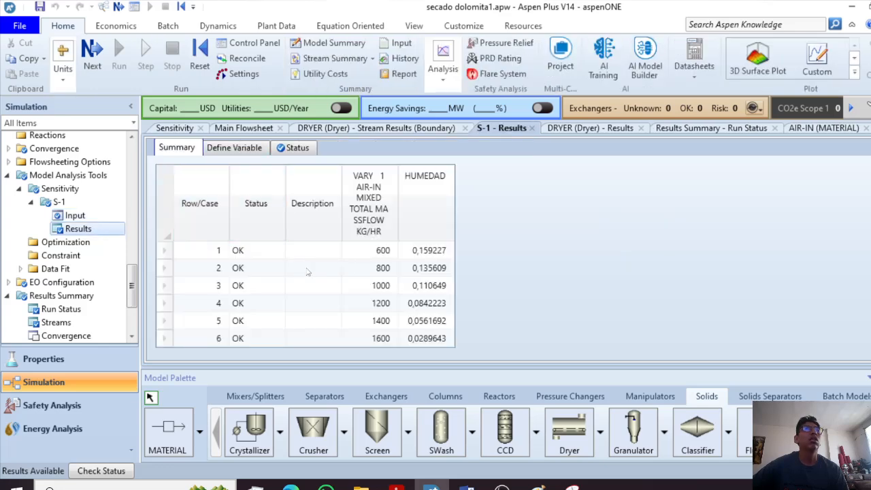
pyautogui.click(413, 339)
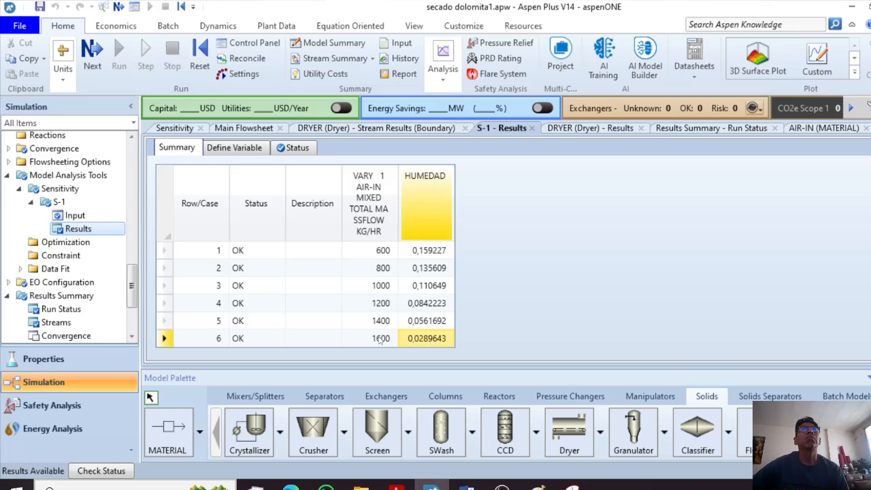
pyautogui.click(381, 304)
pyautogui.click(428, 304)
pyautogui.click(381, 285)
pyautogui.click(375, 255)
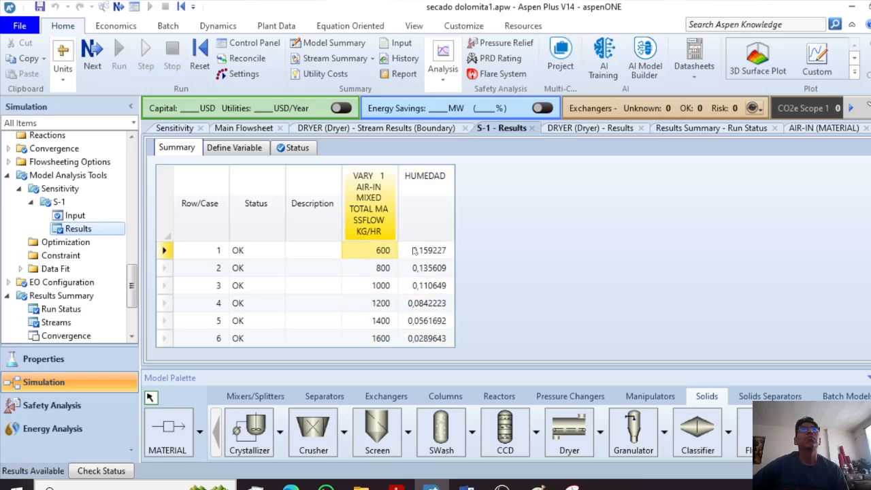
pyautogui.click(437, 249)
pyautogui.click(427, 287)
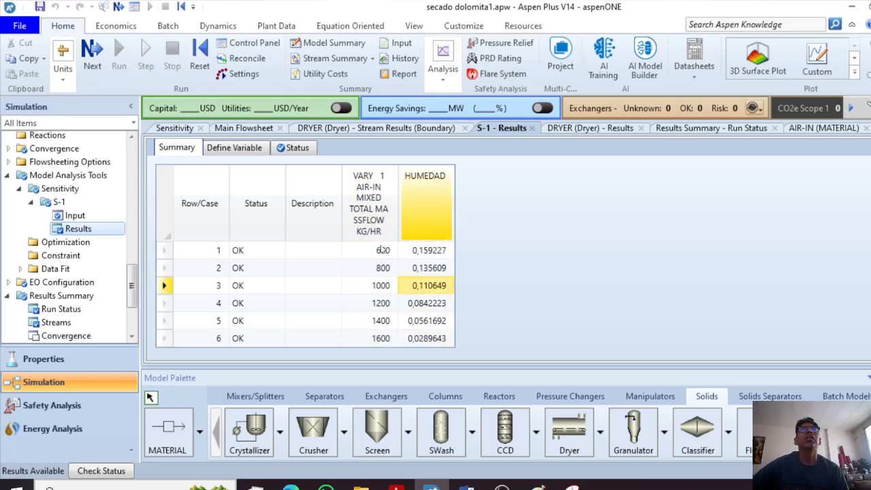
pyautogui.moveTo(383, 254); pyautogui.dragTo(384, 339)
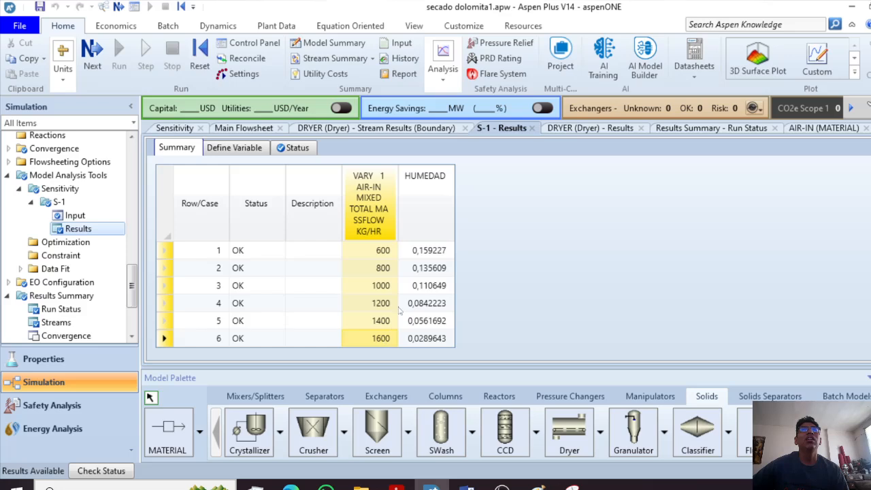
pyautogui.moveTo(428, 250); pyautogui.dragTo(430, 343)
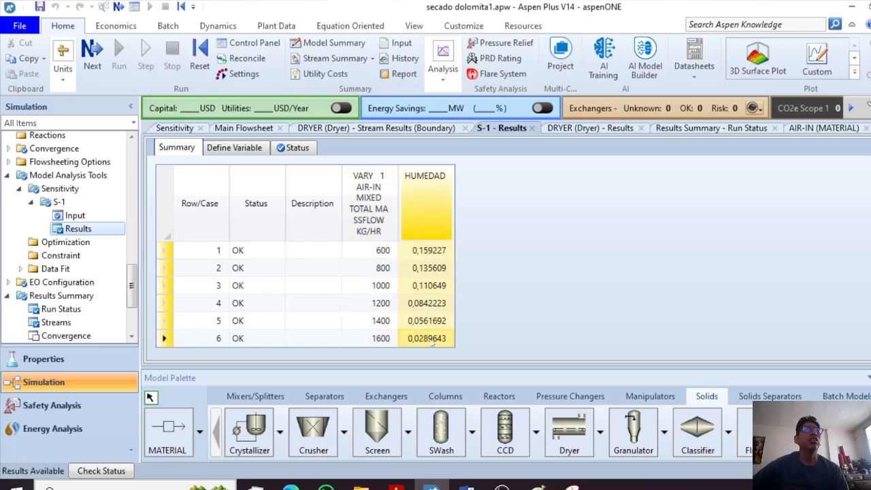
# Open the DRYER's boundary stream results to check the component mass flows.
pyautogui.click(854, 71)
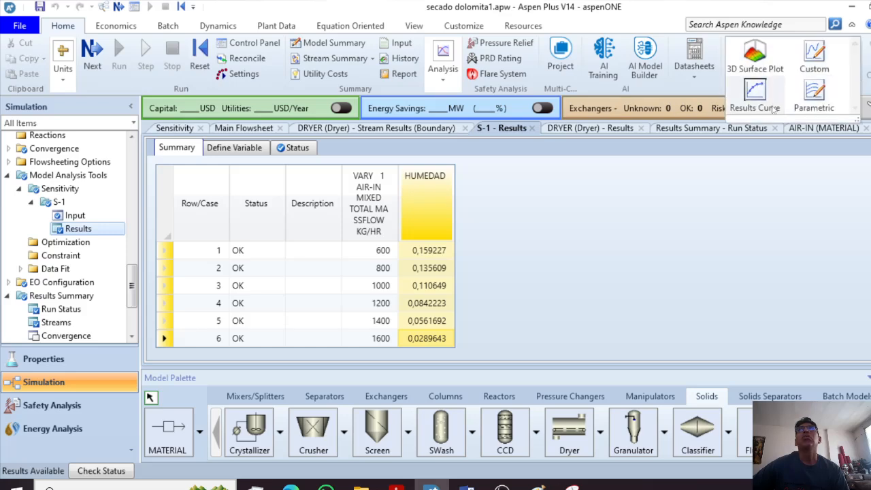
pyautogui.click(333, 128)
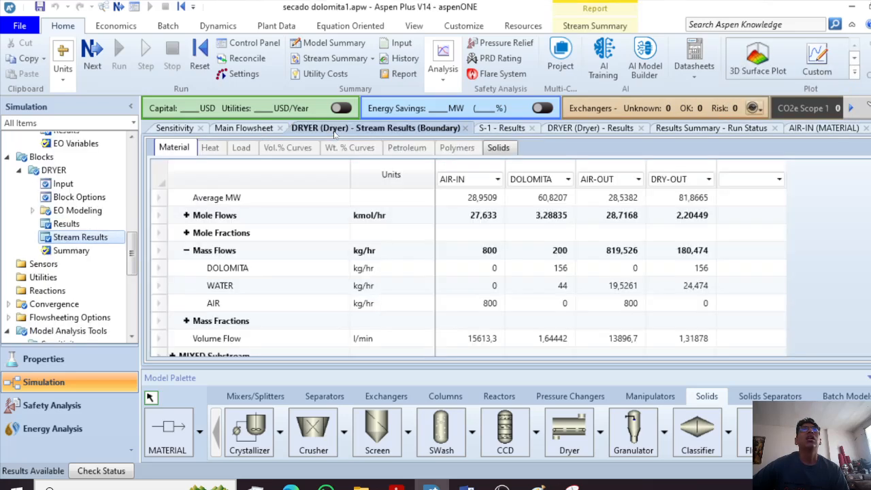
# Close the DRYER stream results, DRYER results, Run Status and AIR-IN forms.
pyautogui.click(465, 129)
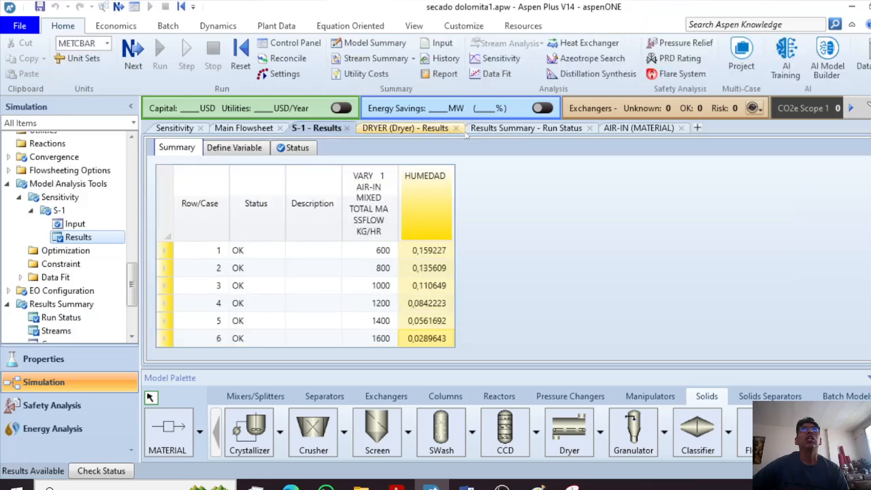
pyautogui.click(455, 128)
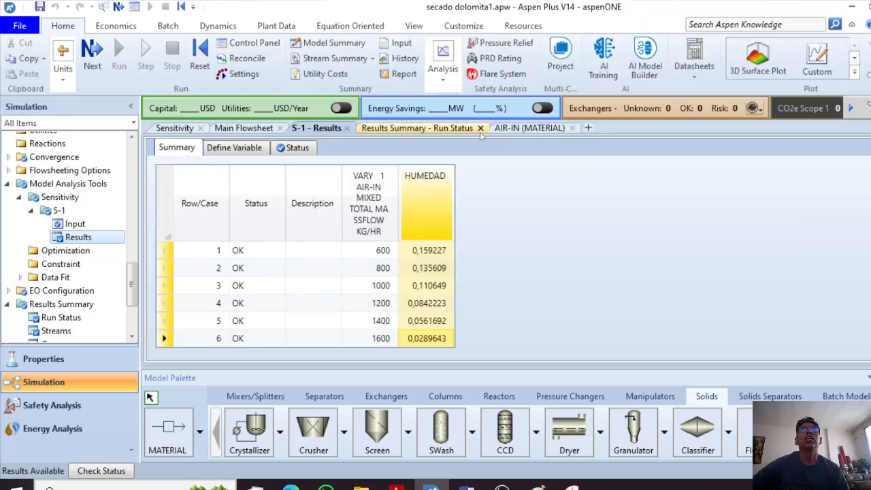
pyautogui.click(480, 129)
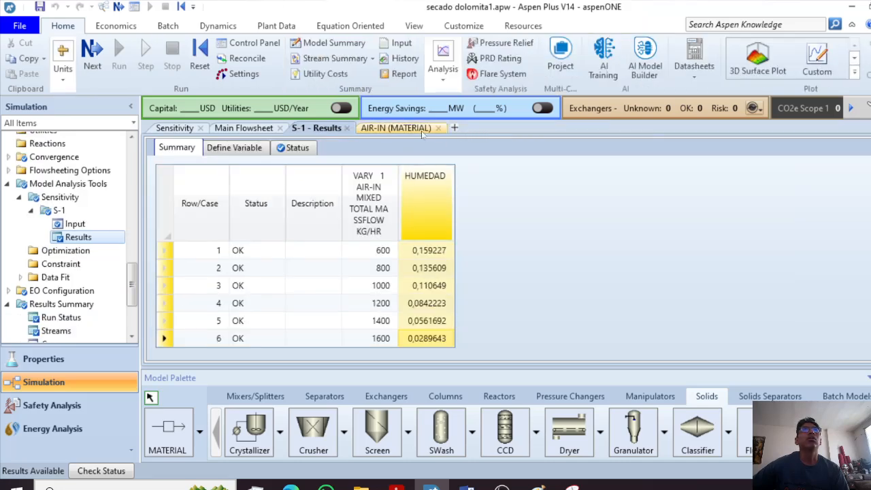
pyautogui.click(438, 128)
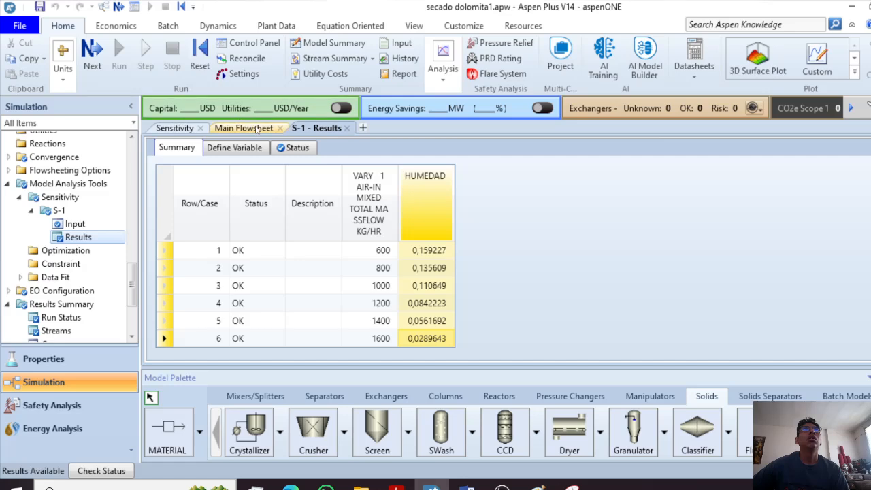
# Open the DRYER block's specifications and plot its Drying Curve.
pyautogui.click(257, 130)
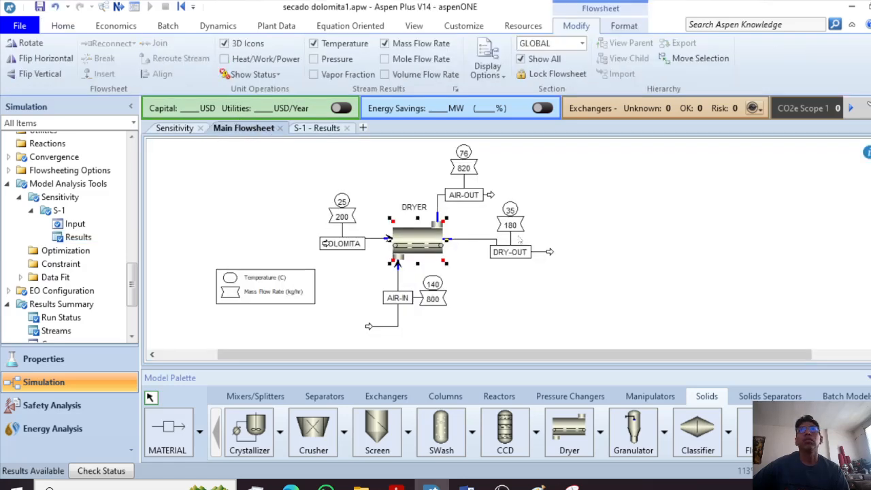
pyautogui.doubleClick(407, 237)
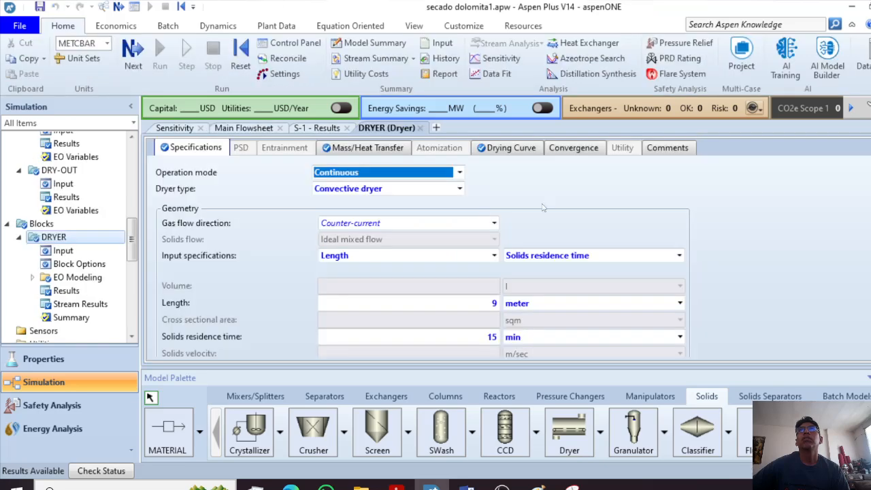
pyautogui.click(866, 60)
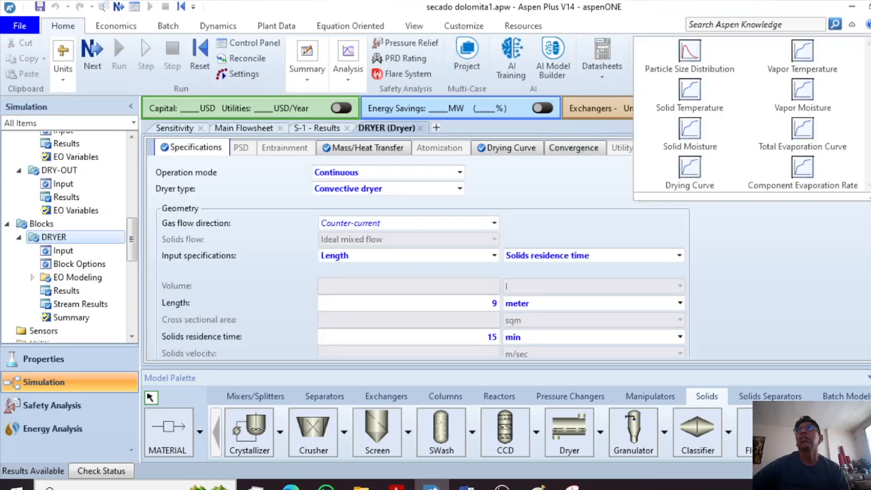
pyautogui.click(707, 174)
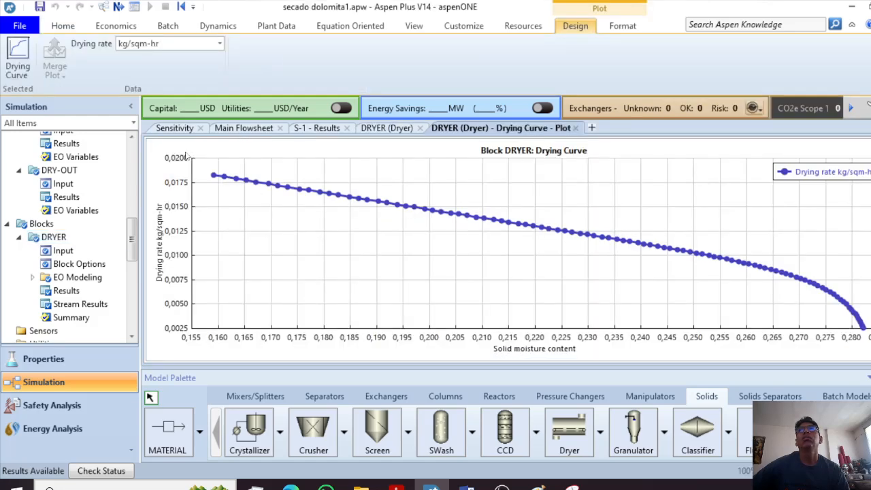
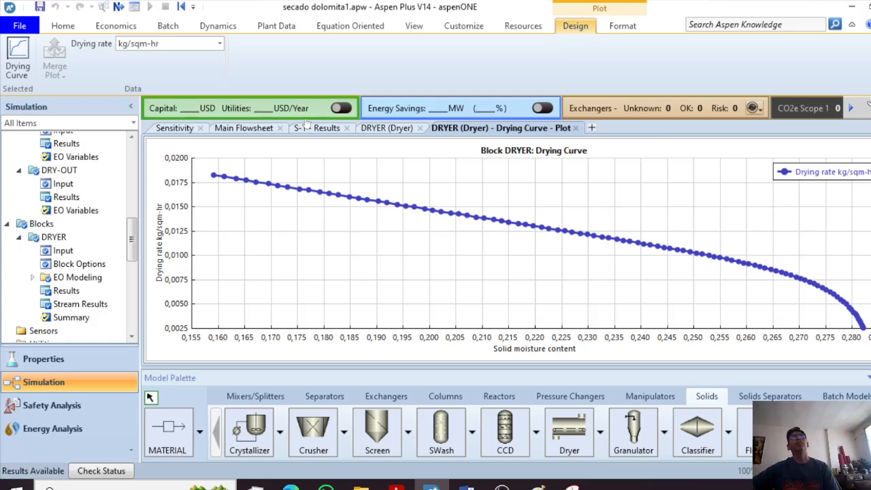
# Open the DRY-OUT stream results from the flowsheet and expand Mass Fractions to check the component values.
pyautogui.click(250, 131)
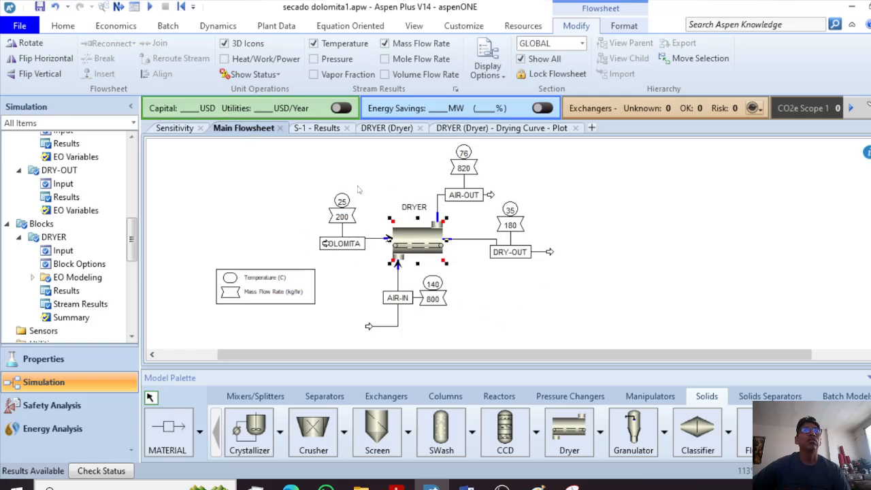
pyautogui.scroll(3, 353, 221)
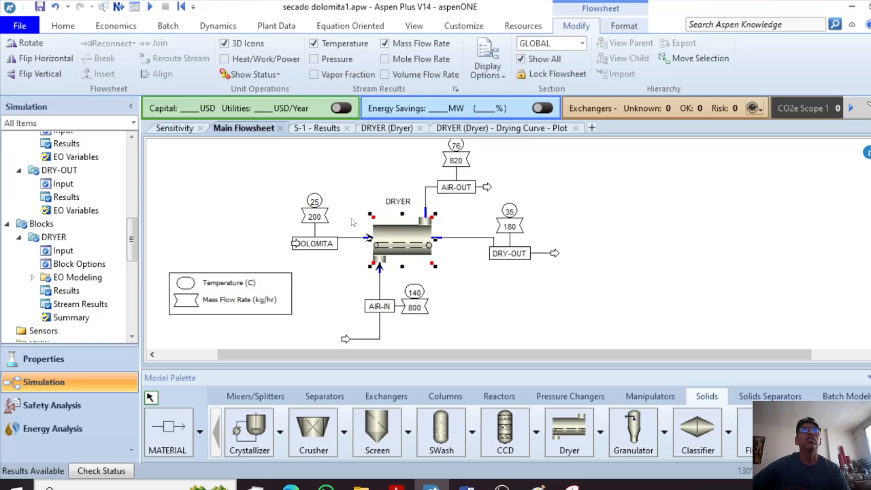
pyautogui.scroll(-2, 352, 221)
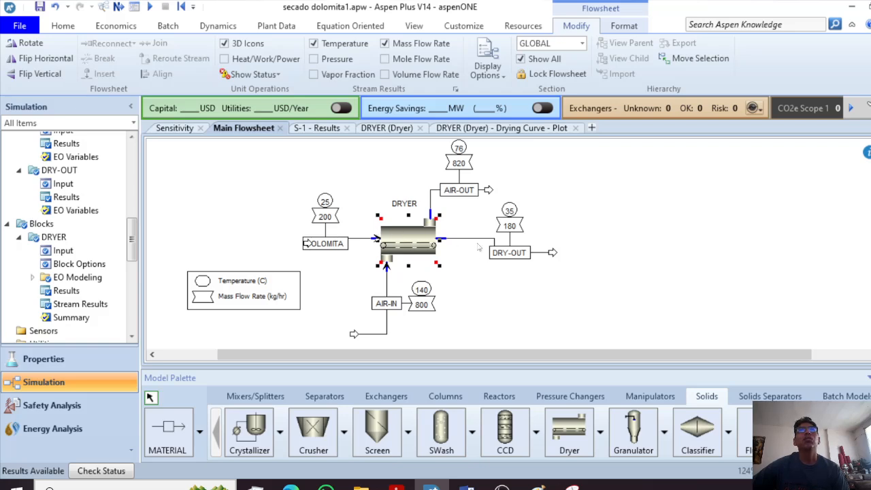
pyautogui.doubleClick(479, 239)
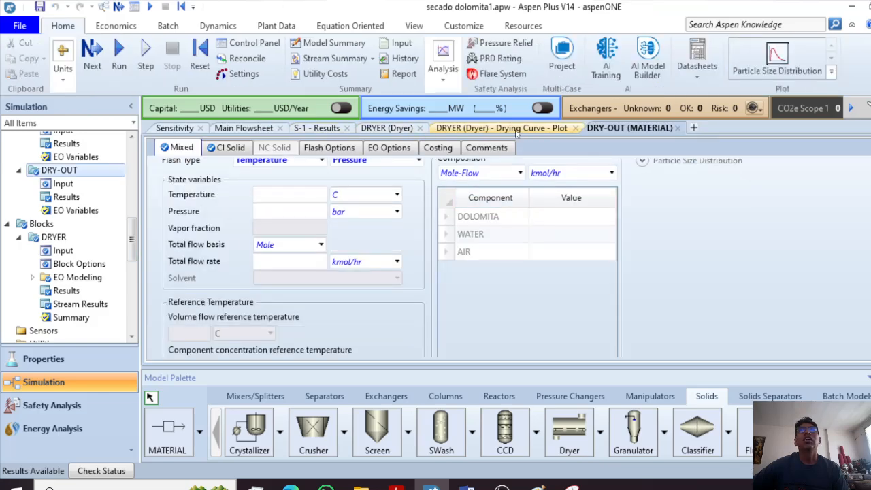
pyautogui.click(86, 198)
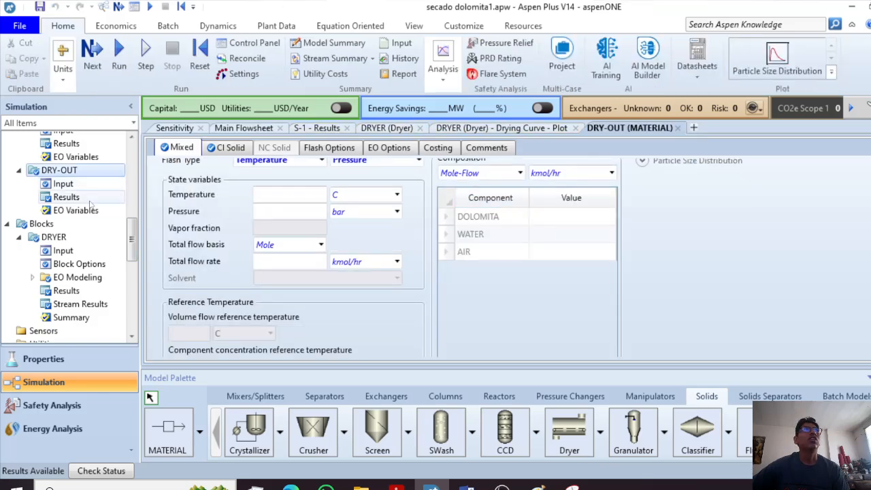
pyautogui.scroll(-6, 296, 304)
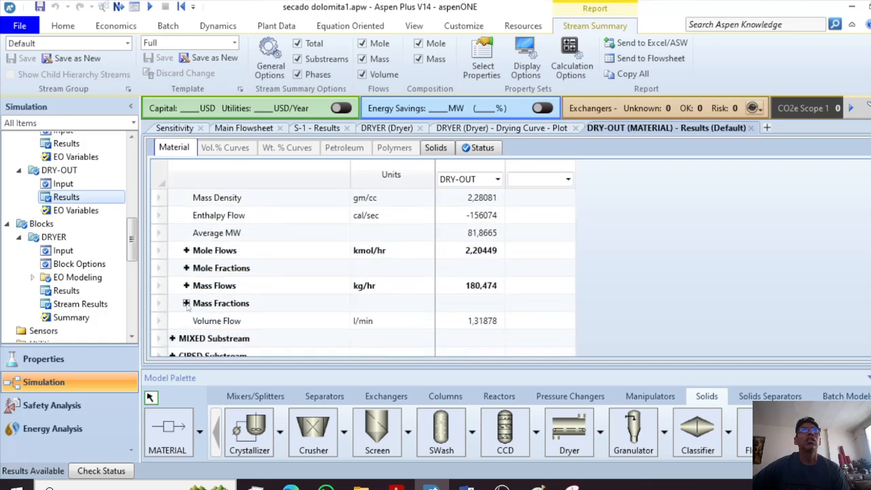
pyautogui.click(185, 303)
pyautogui.scroll(-1, 401, 293)
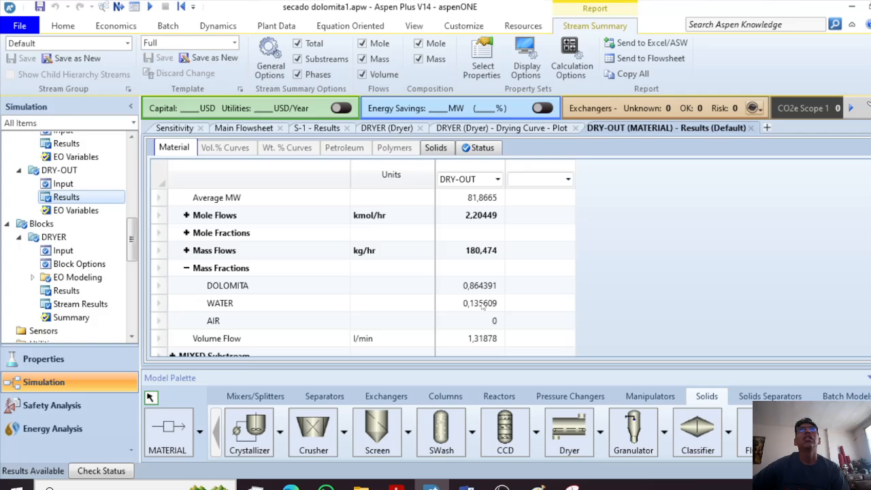
# Set the end point of sensitivity S-1's AIR-IN mass flow range to 2400 kg/hr.
pyautogui.click(240, 129)
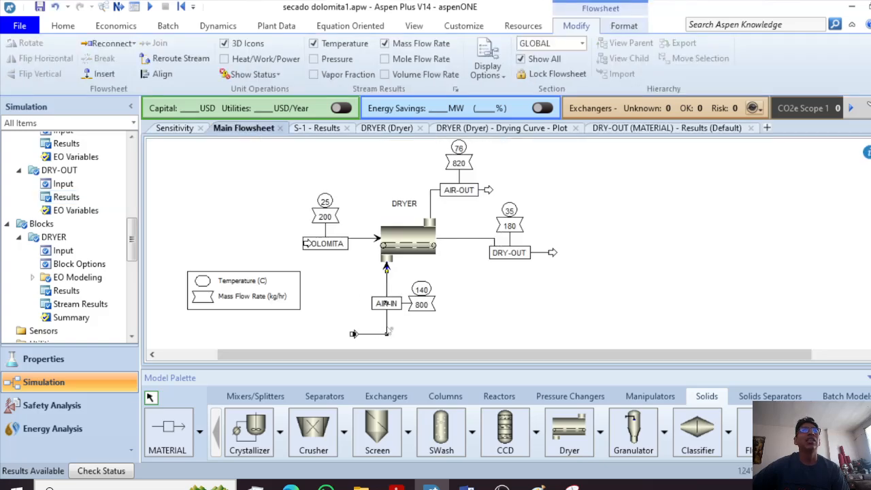
pyautogui.doubleClick(387, 331)
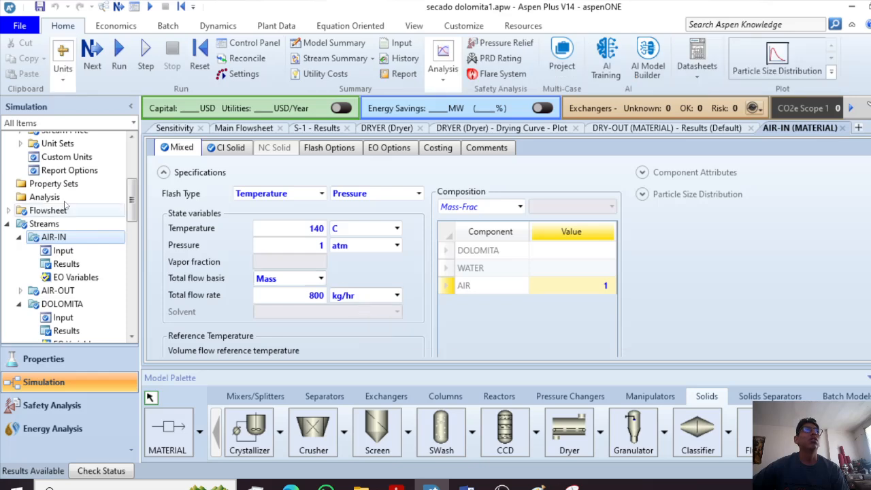
pyautogui.scroll(-3, 89, 224)
pyautogui.scroll(-5, 98, 286)
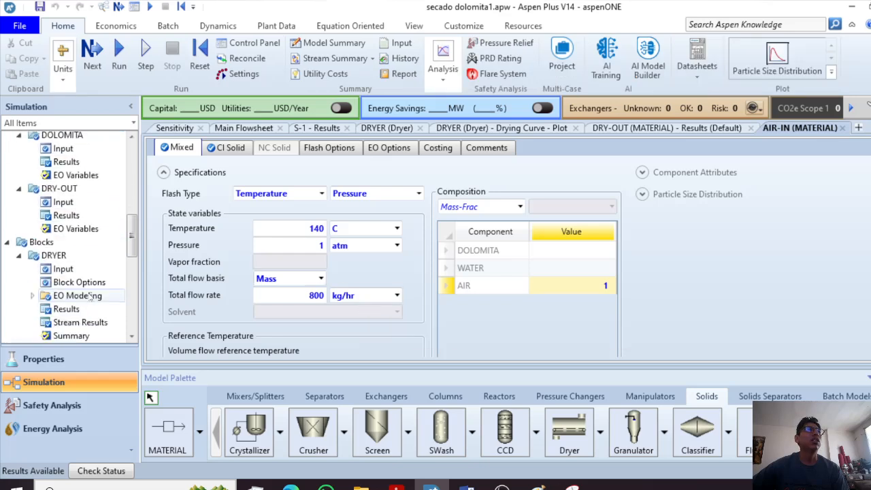
pyautogui.click(88, 307)
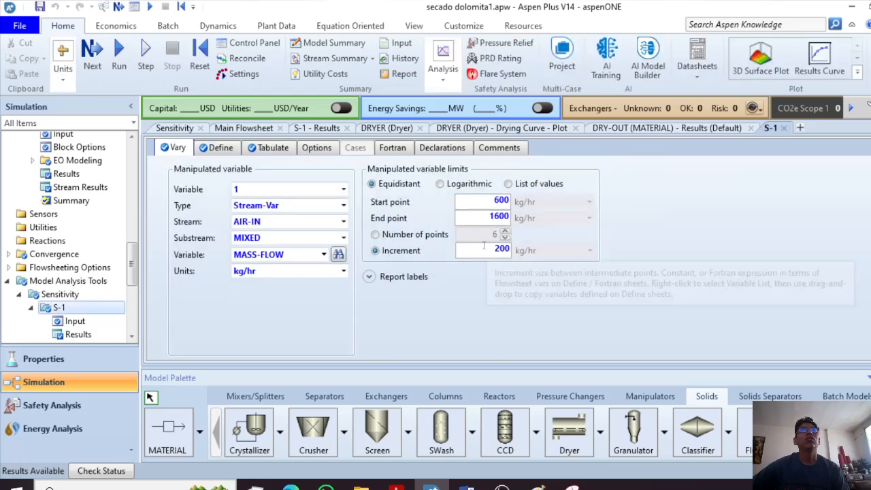
pyautogui.click(500, 217)
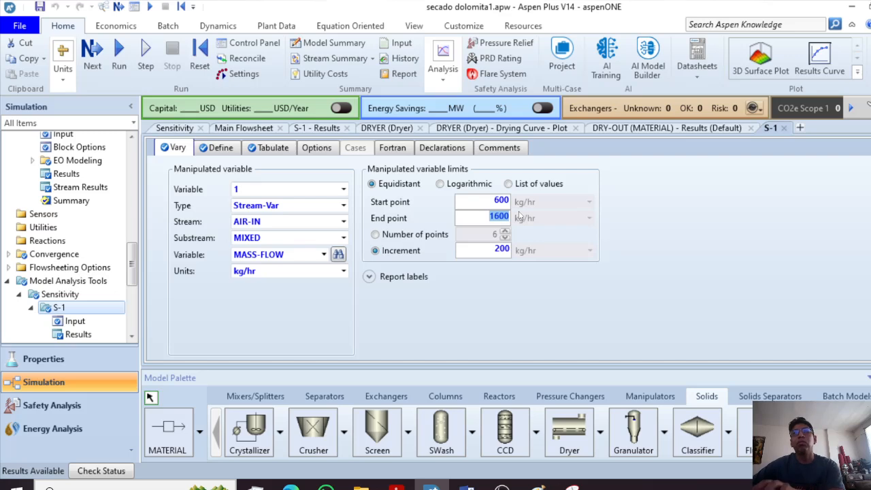
pyautogui.write('2400')
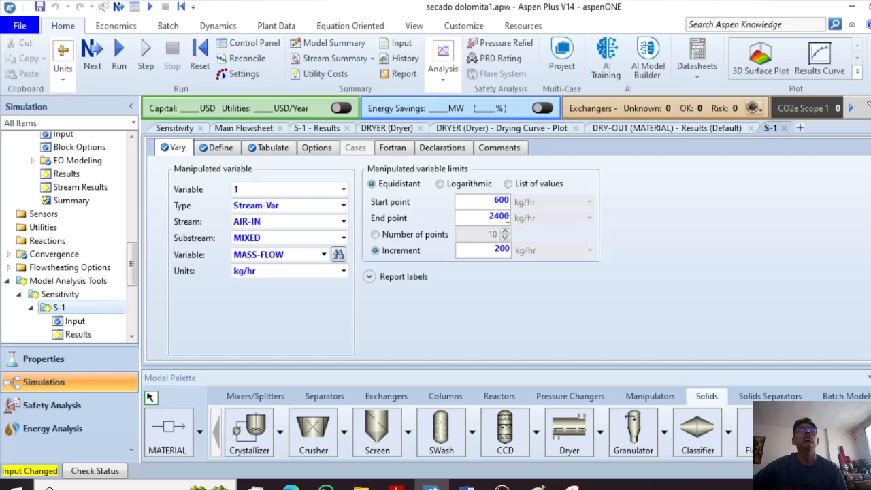
# Run the simulation with the extended range and review the run status and S-1's manipulated variable limits.
pyautogui.click(149, 6)
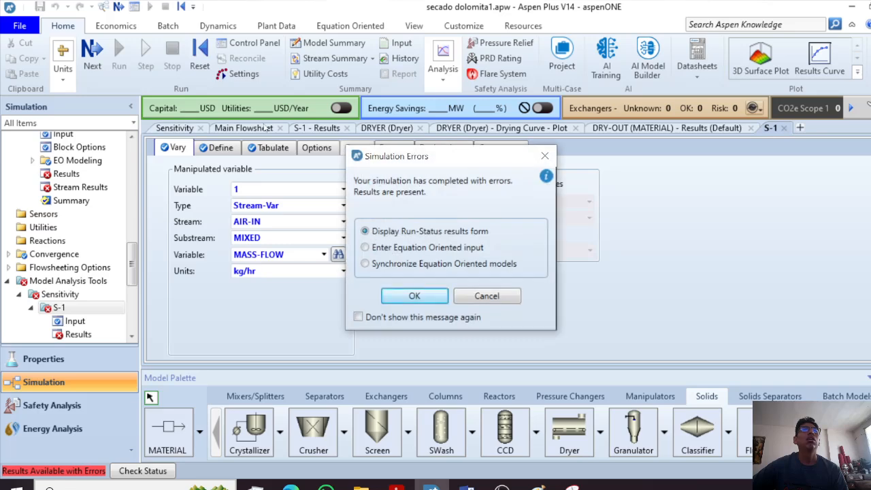
pyautogui.click(415, 296)
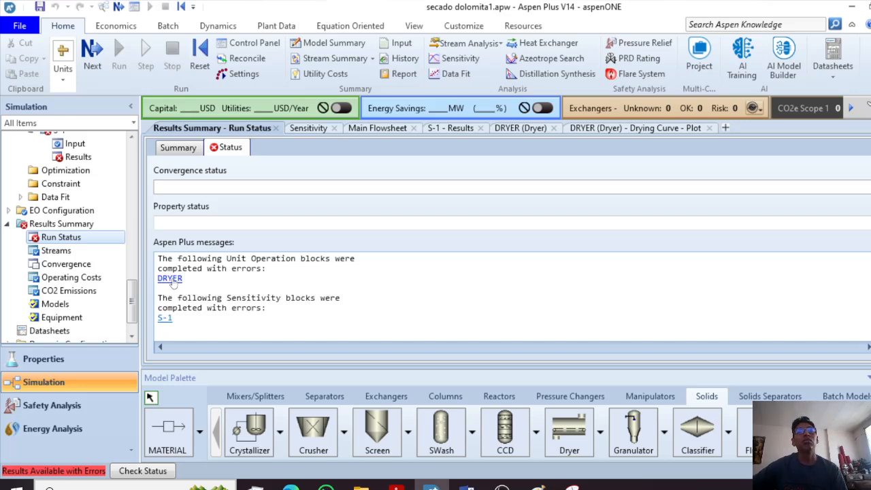
pyautogui.click(401, 134)
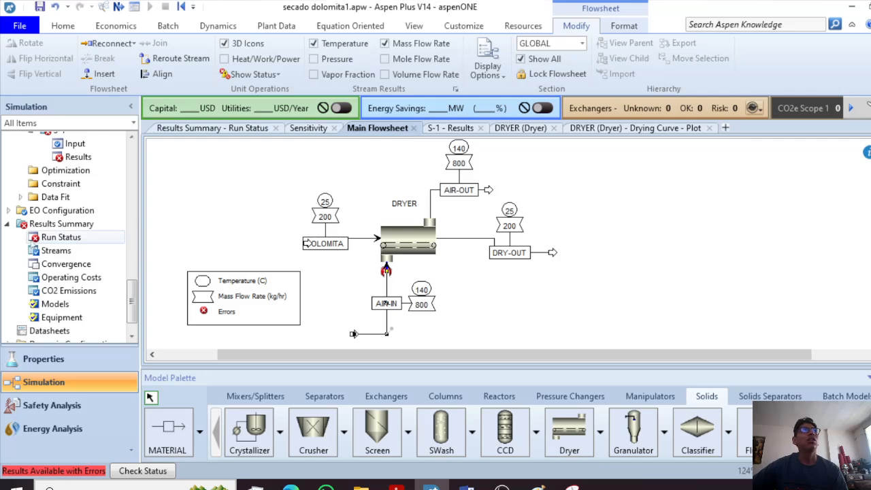
pyautogui.scroll(2, 92, 198)
pyautogui.doubleClick(92, 196)
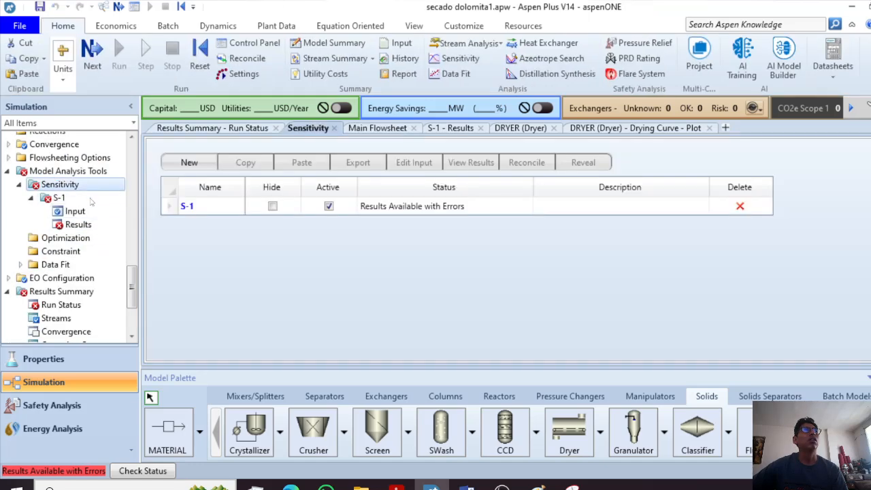
pyautogui.scroll(-3, 438, 312)
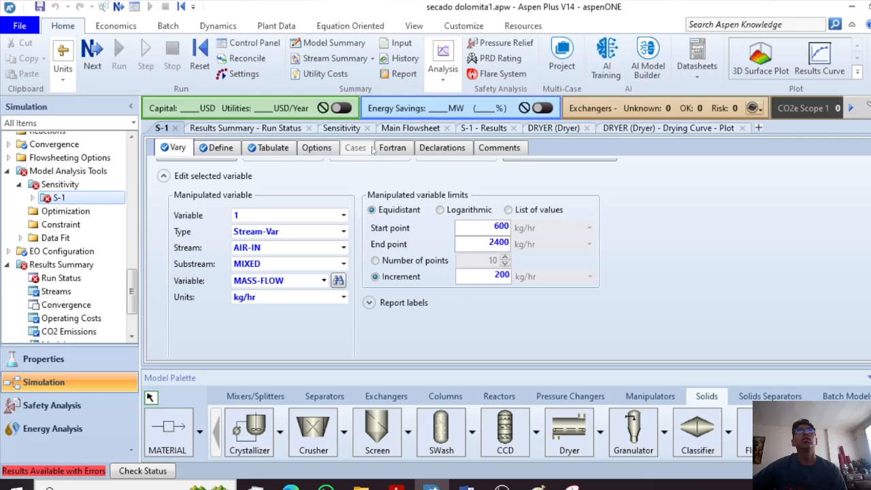
# Set the AIR-IN stream's total flow rate to 2000 kg/hr.
pyautogui.click(410, 132)
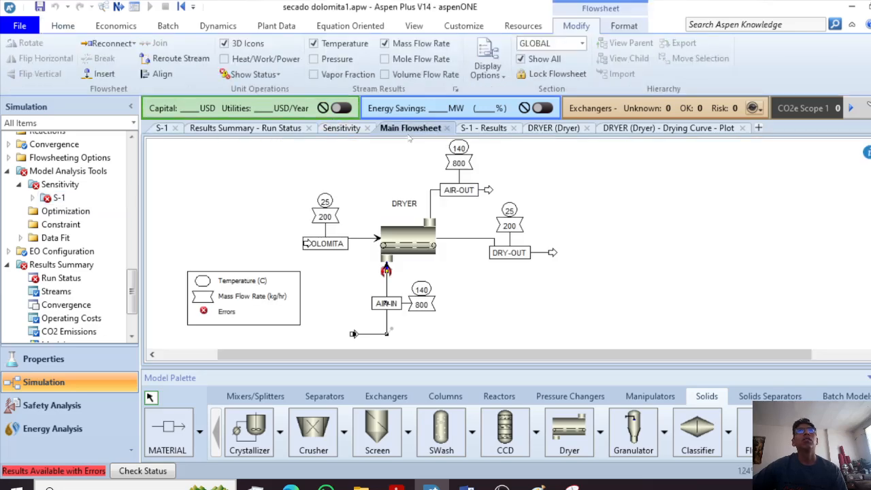
pyautogui.doubleClick(384, 317)
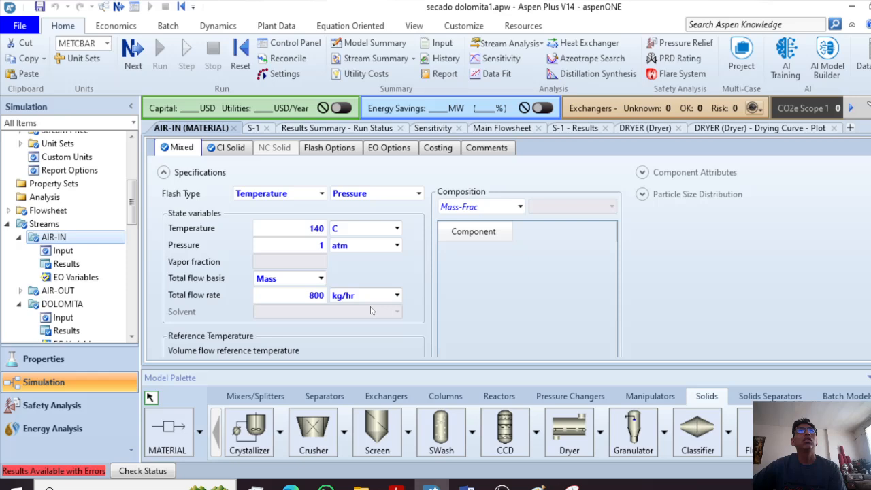
pyautogui.doubleClick(307, 294)
pyautogui.write('24')
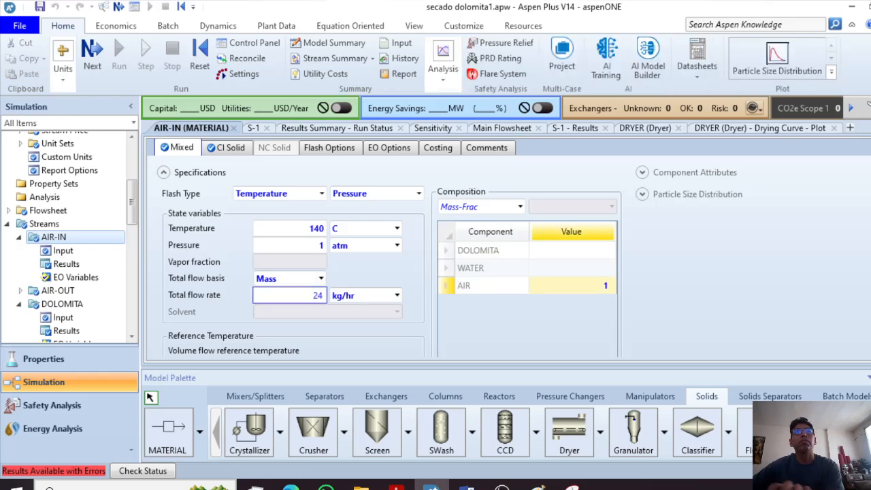
pyautogui.press('BackSpace')
pyautogui.write('000')
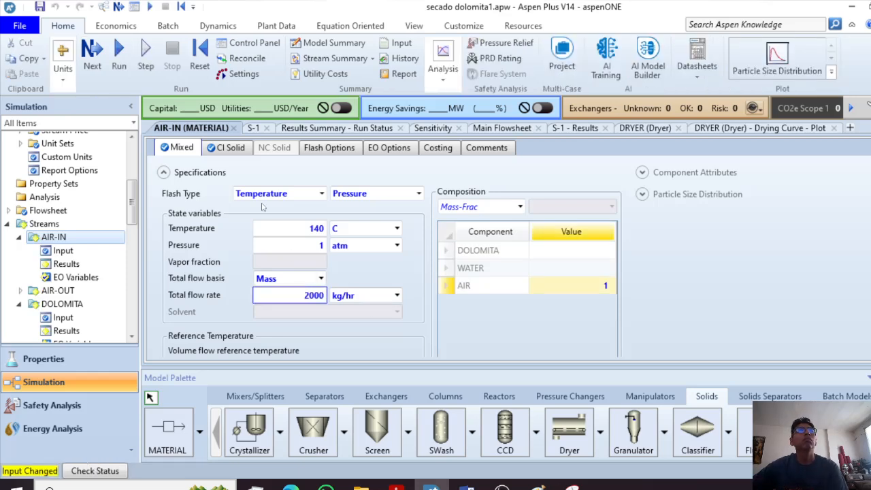
# Rerun the simulation and inspect S-1's error messages and the base-case value of HUMEDAD.
pyautogui.click(119, 55)
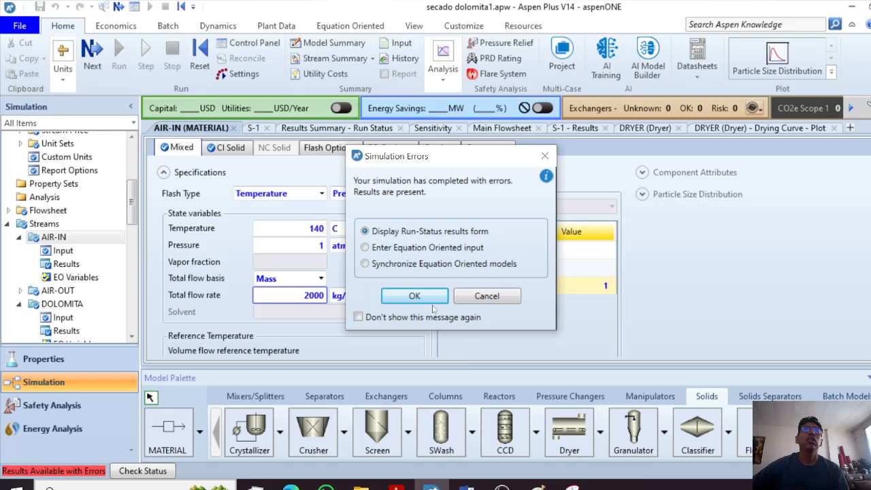
pyautogui.click(414, 296)
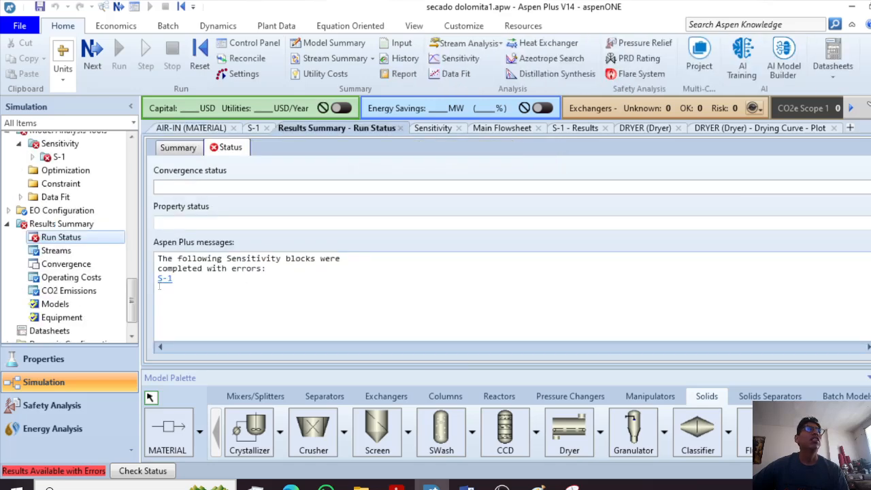
pyautogui.click(166, 278)
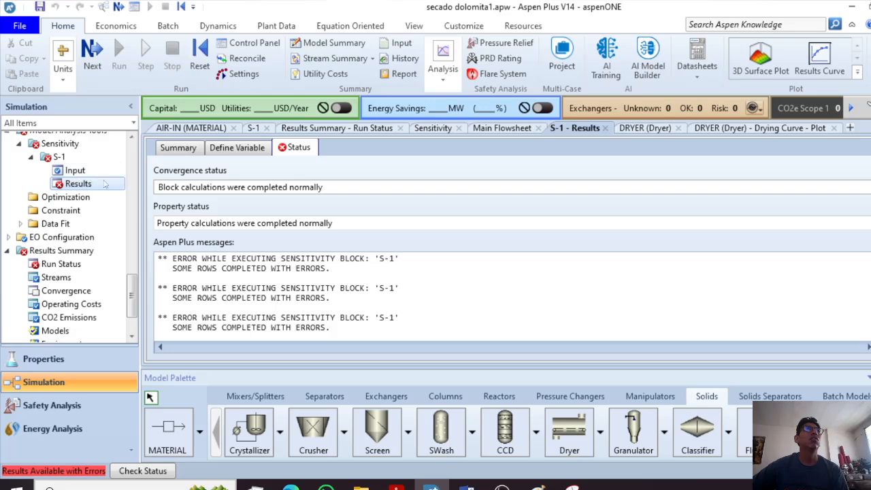
pyautogui.click(238, 150)
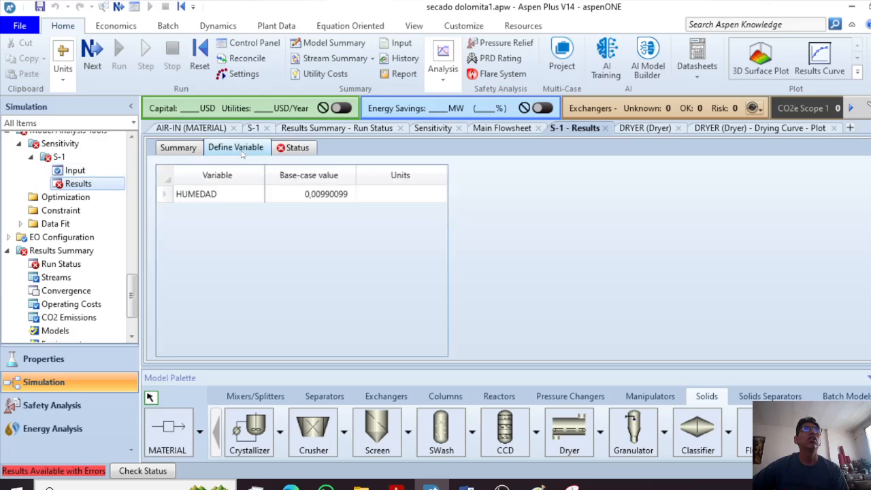
# Review the case statuses and HUMEDAD values in sensitivity S-1's results summary table.
pyautogui.click(88, 170)
pyautogui.click(92, 184)
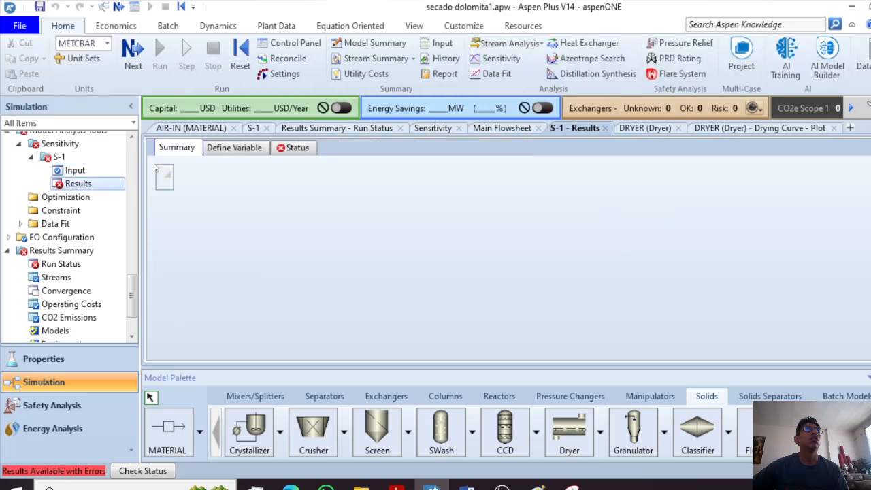
pyautogui.click(182, 148)
pyautogui.scroll(-3, 426, 271)
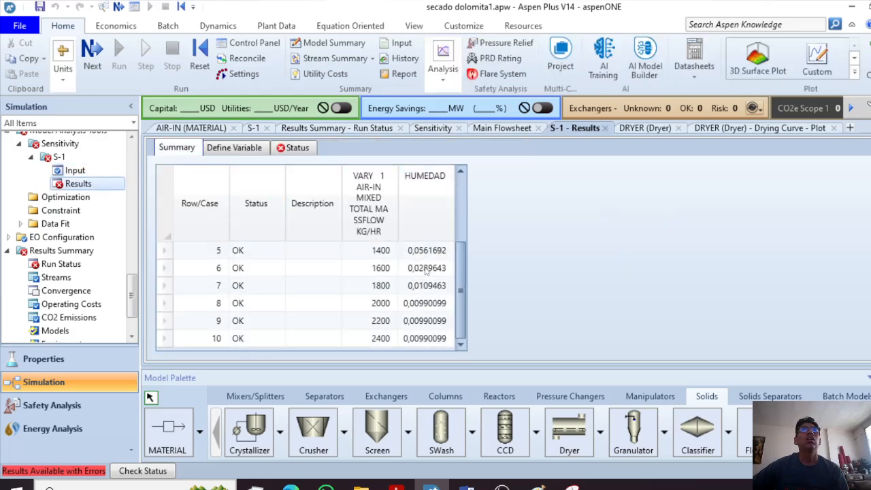
pyautogui.scroll(3, 327, 323)
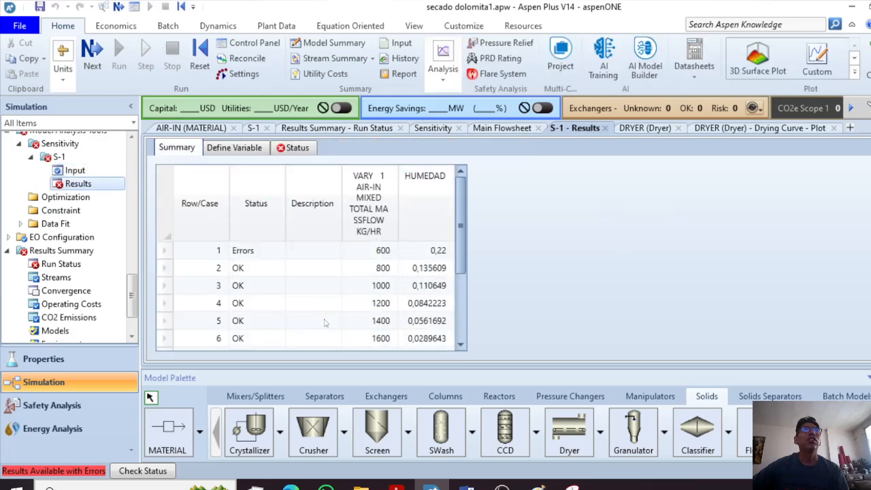
pyautogui.scroll(-3, 419, 251)
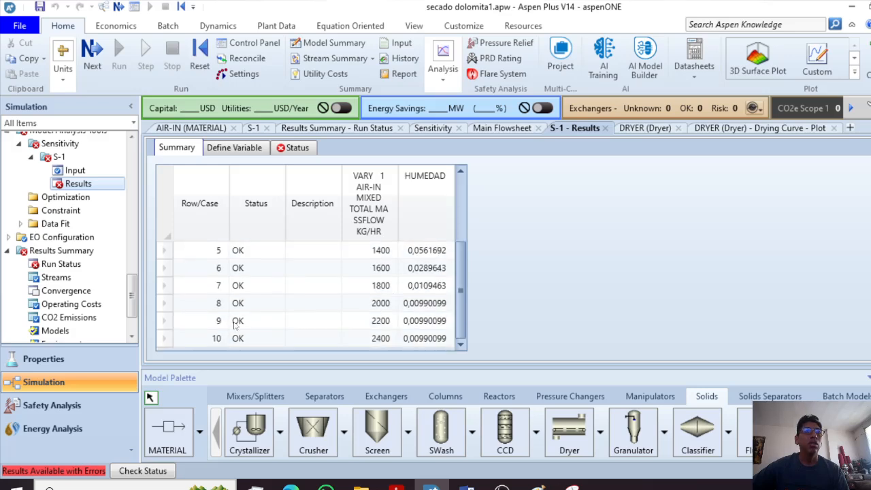
# Compare the HUMEDAD results for the 2000, 2200 and 2400 kg/hr AIR-IN cases in S-1's summary.
pyautogui.click(417, 304)
pyautogui.click(428, 320)
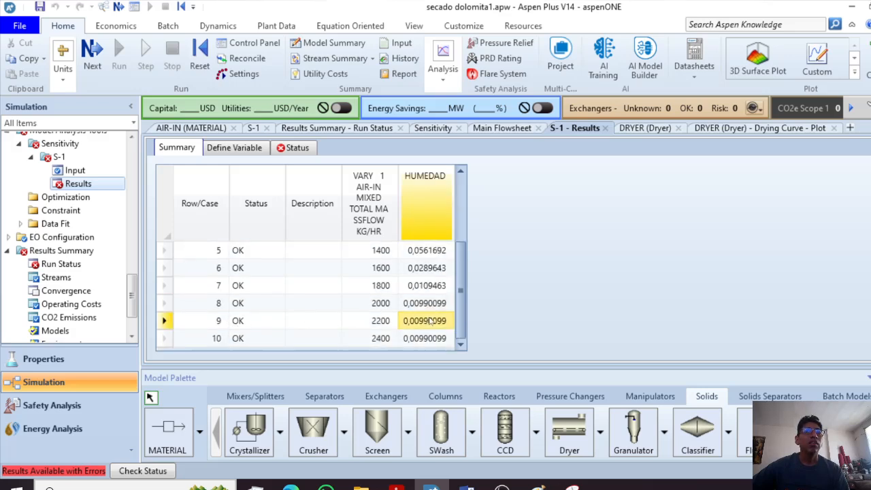
pyautogui.click(426, 338)
pyautogui.click(425, 321)
pyautogui.click(425, 304)
pyautogui.click(426, 321)
pyautogui.click(427, 338)
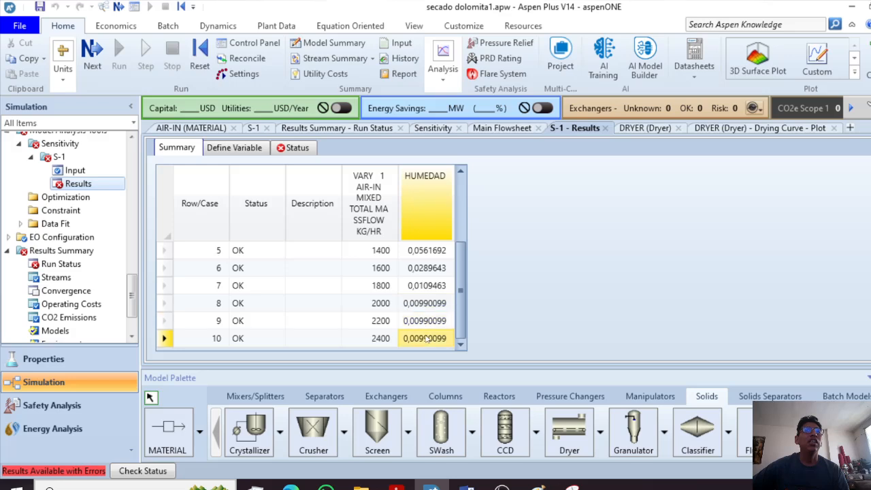
pyautogui.click(427, 321)
pyautogui.click(426, 304)
pyautogui.click(425, 320)
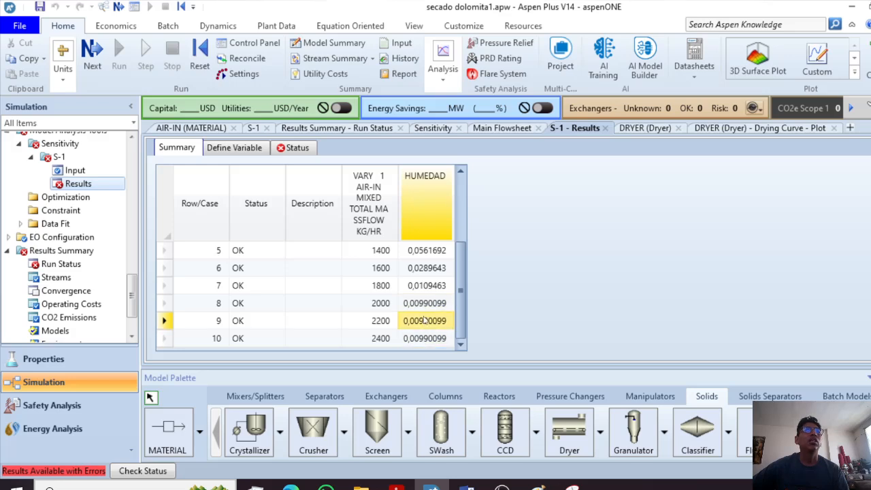
pyautogui.click(426, 304)
pyautogui.click(427, 321)
pyautogui.click(430, 338)
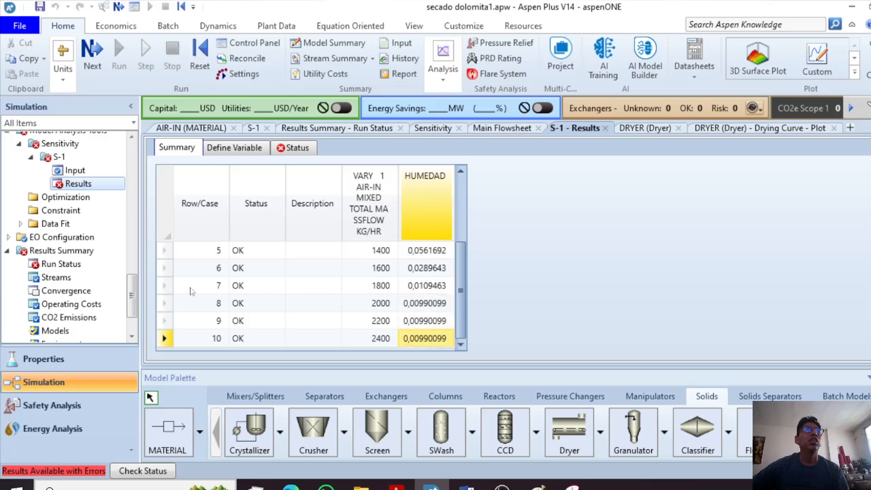
pyautogui.moveTo(204, 304); pyautogui.dragTo(426, 334)
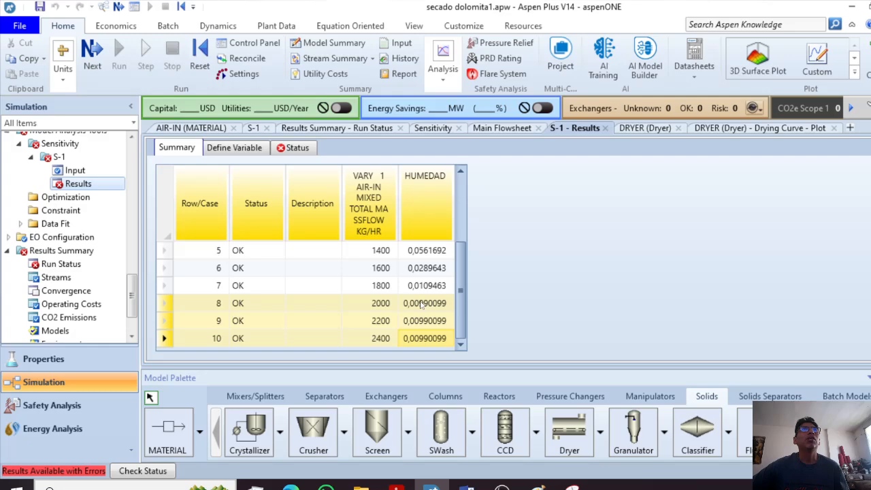
# Inspect the DRYER block's specifications and drying curve parameters, and view its drying curve plot before closing the plot.
pyautogui.click(501, 128)
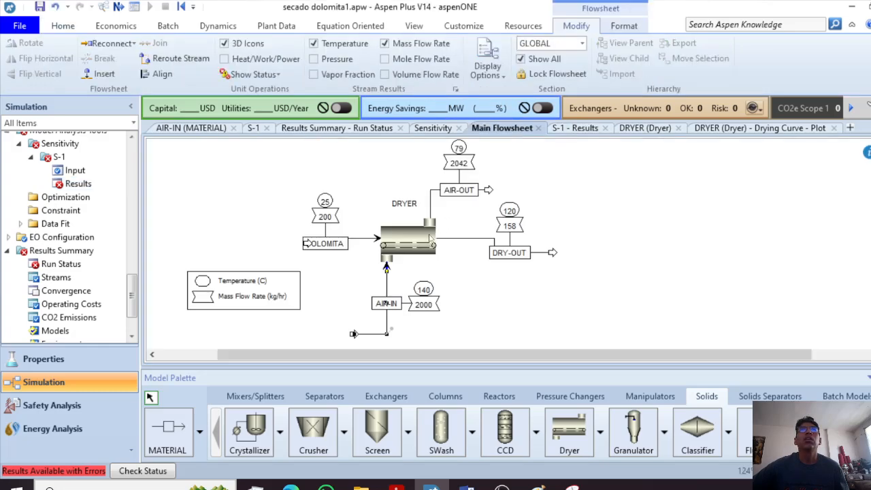
pyautogui.doubleClick(428, 238)
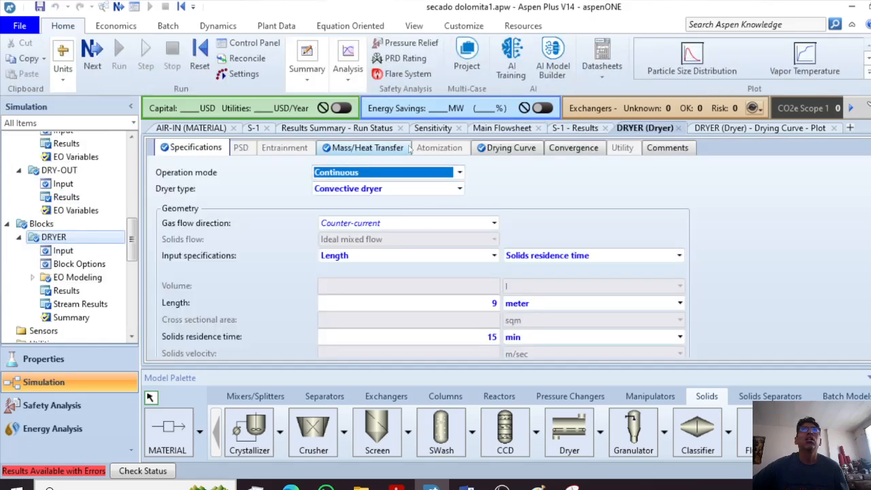
pyautogui.click(502, 151)
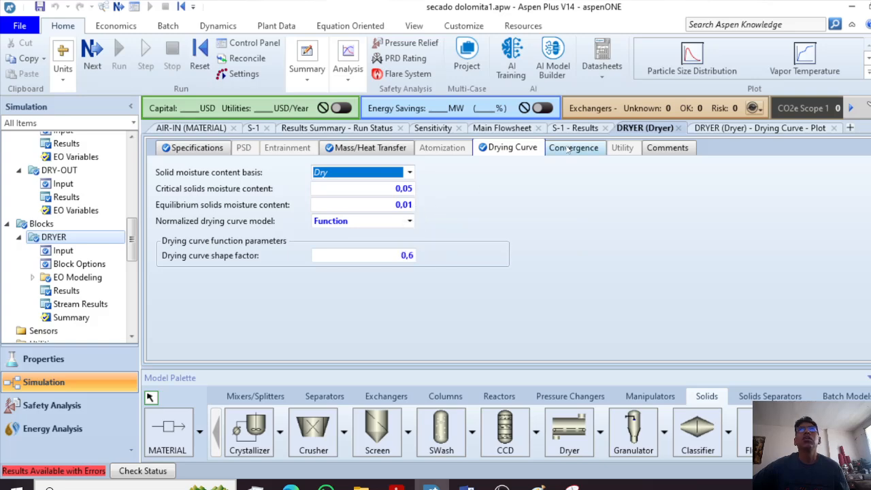
pyautogui.click(722, 129)
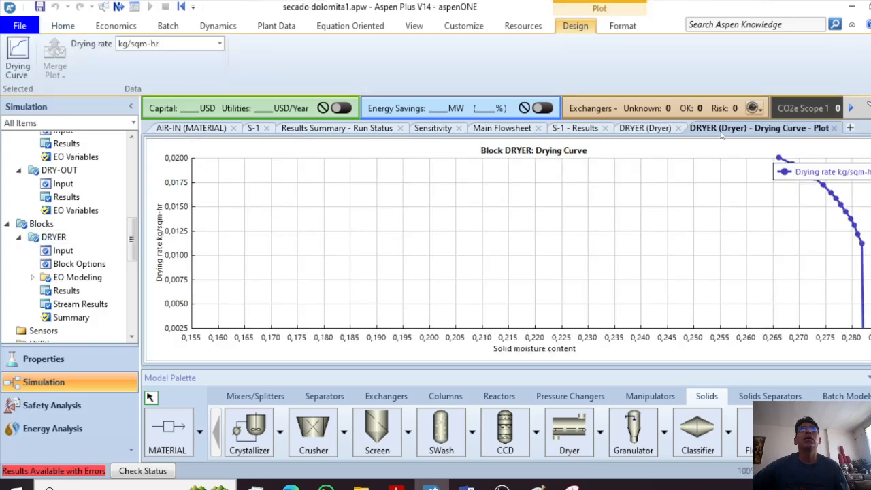
pyautogui.scroll(2, 78, 191)
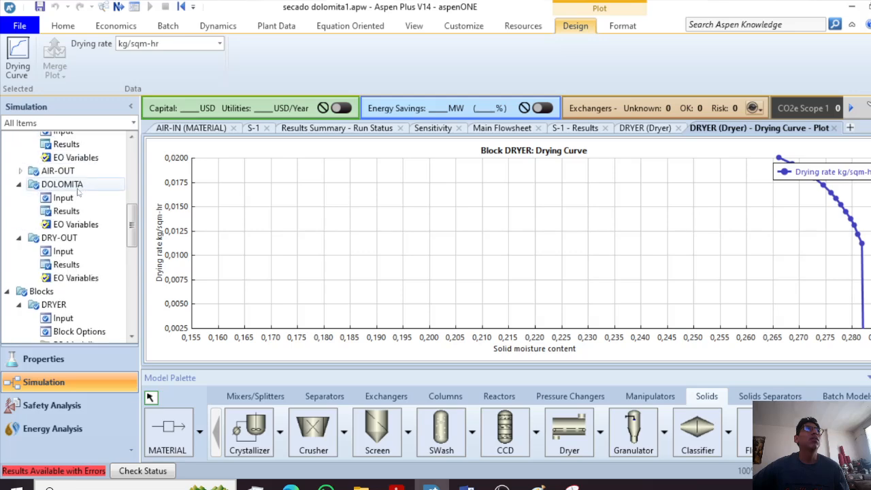
pyautogui.click(833, 128)
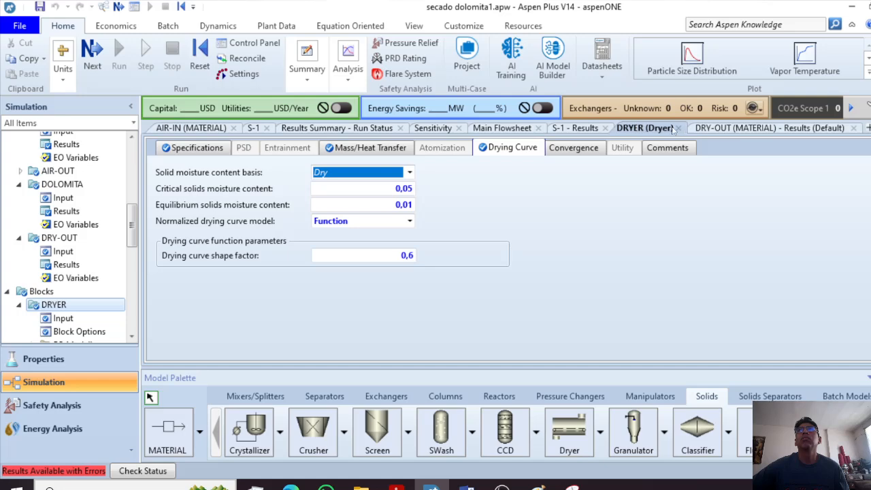
# Return to S-1's results summary and recheck the HUMEDAD values of the last three cases against the equilibrium moisture.
pyautogui.scroll(-8, 110, 253)
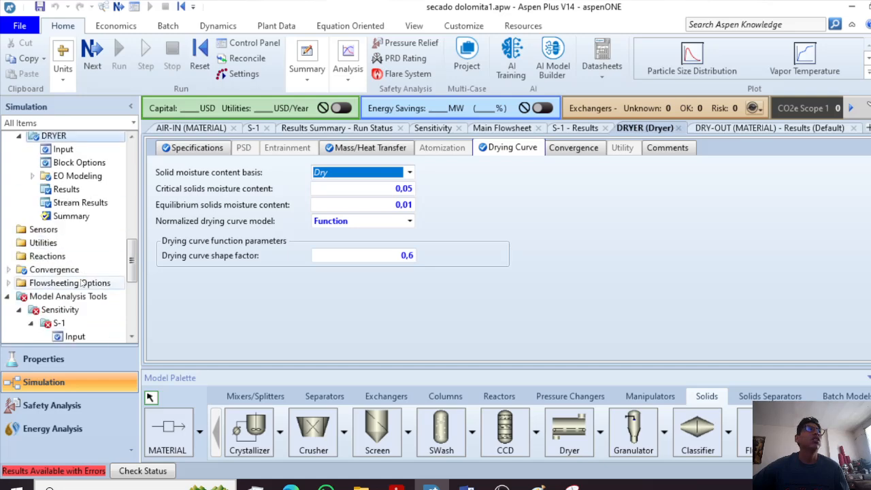
pyautogui.click(101, 179)
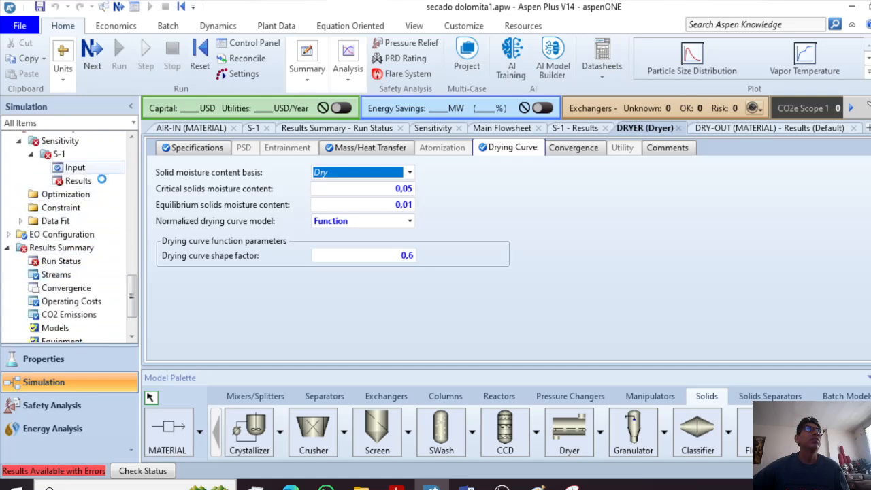
pyautogui.doubleClick(100, 181)
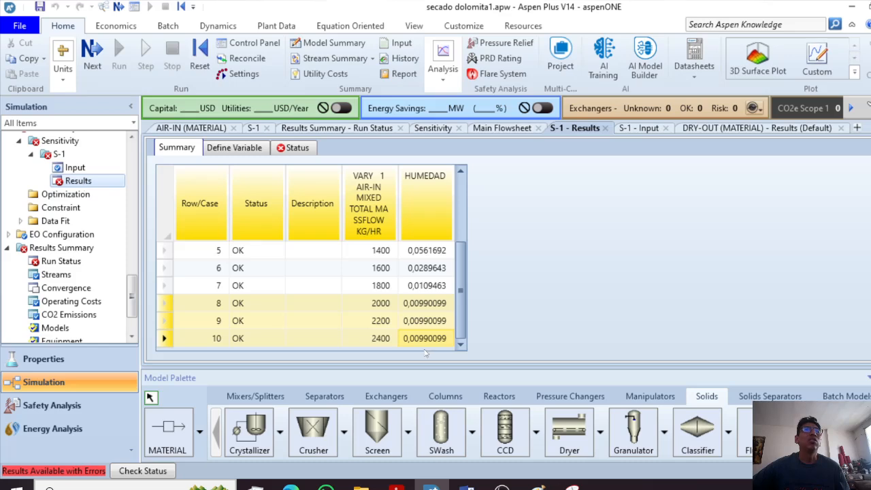
pyautogui.scroll(-2, 382, 251)
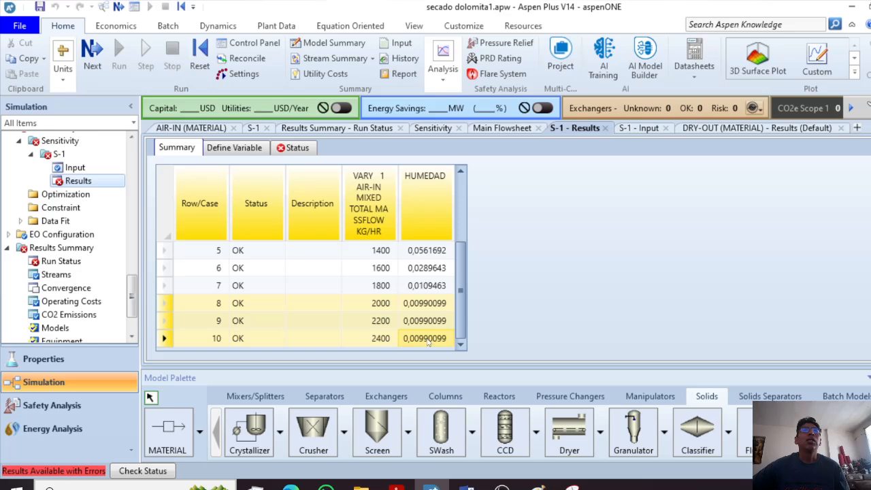
pyautogui.click(422, 304)
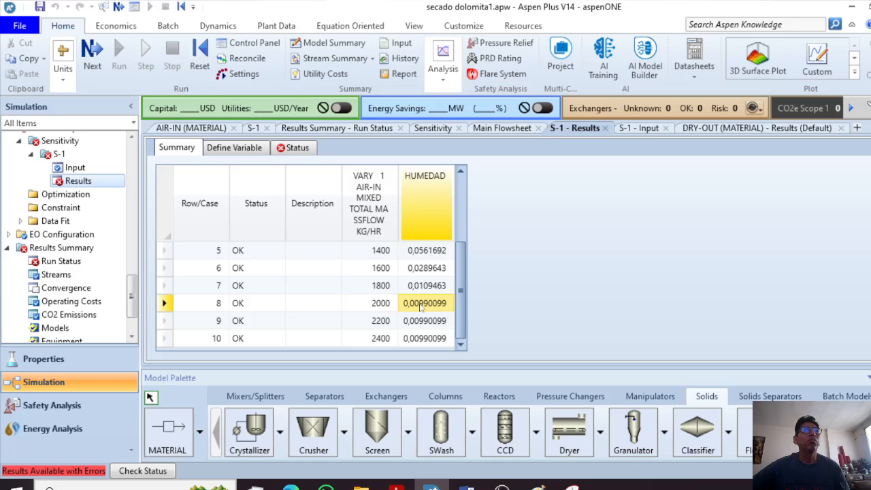
pyautogui.click(421, 320)
pyautogui.click(419, 338)
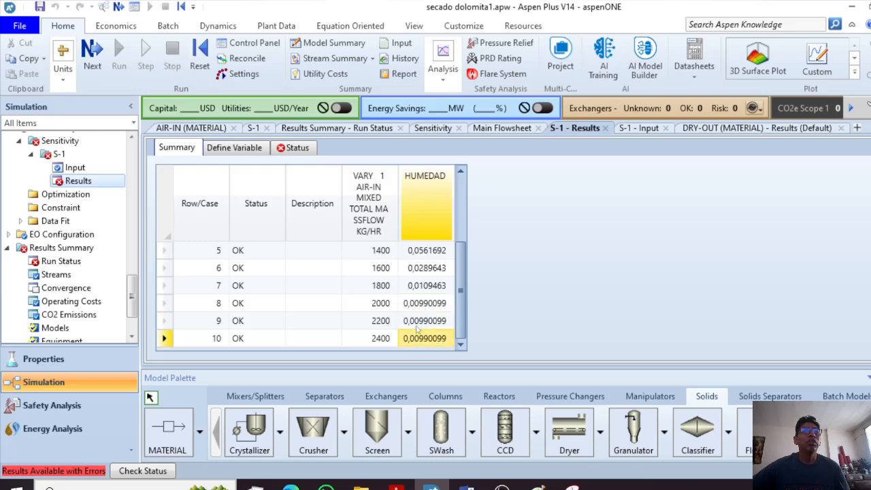
pyautogui.moveTo(421, 307)
pyautogui.mouseDown()
pyautogui.moveTo(416, 349)
pyautogui.moveTo(426, 312)
pyautogui.moveTo(427, 333)
pyautogui.mouseUp()
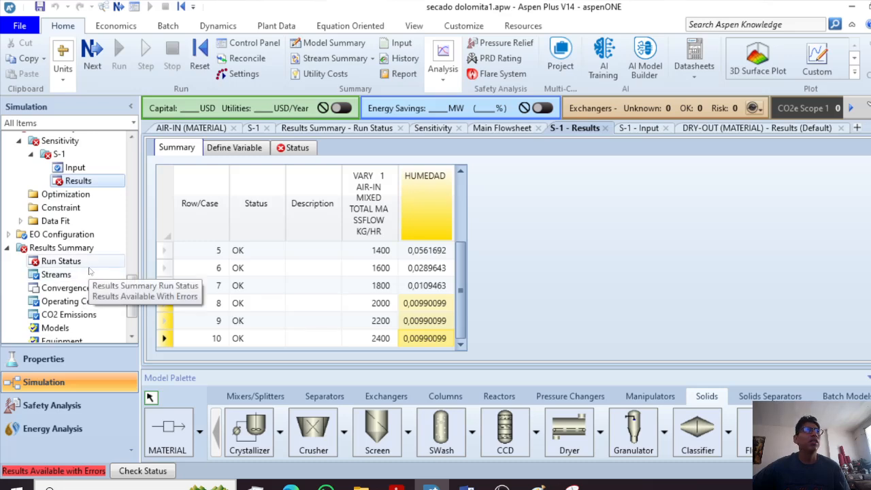
# Set the start point of sensitivity S-1's AIR-IN mass flow range to 1000 kg/hr.
pyautogui.scroll(2, 89, 272)
pyautogui.scroll(2, 381, 270)
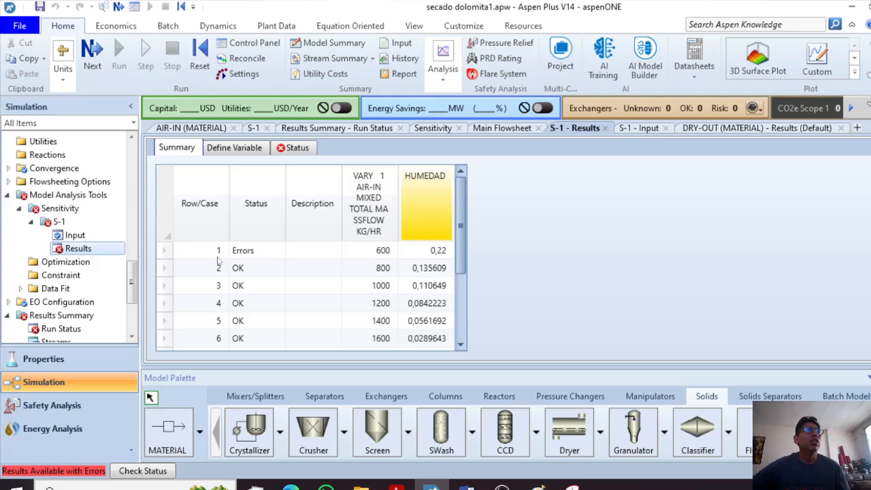
pyautogui.click(59, 222)
pyautogui.doubleClick(499, 328)
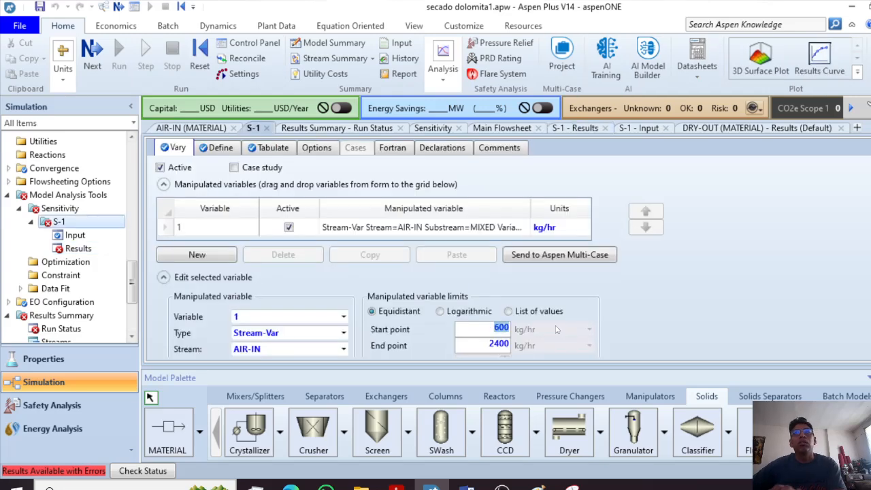
pyautogui.write('100')
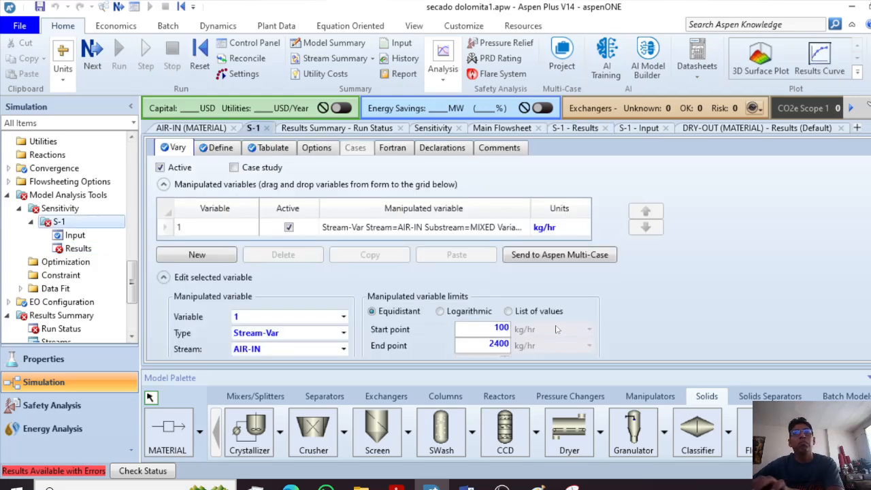
pyautogui.press('Return')
pyautogui.scroll(-3, 551, 330)
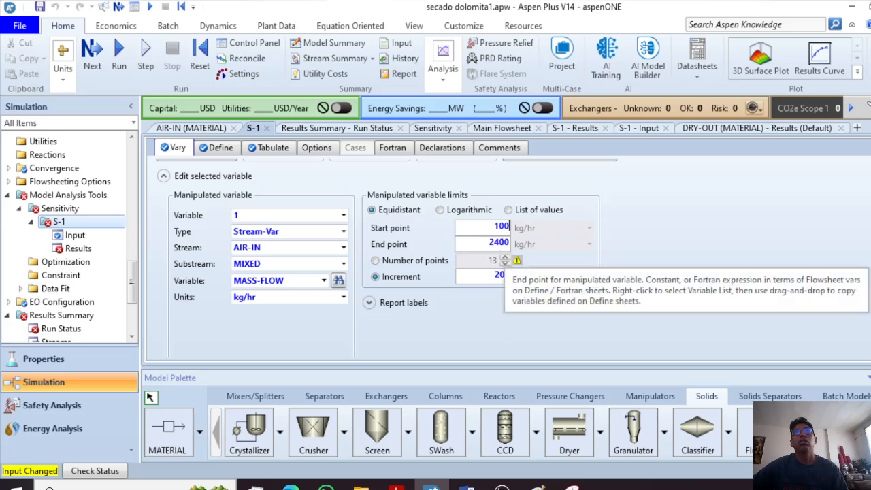
pyautogui.write('0')
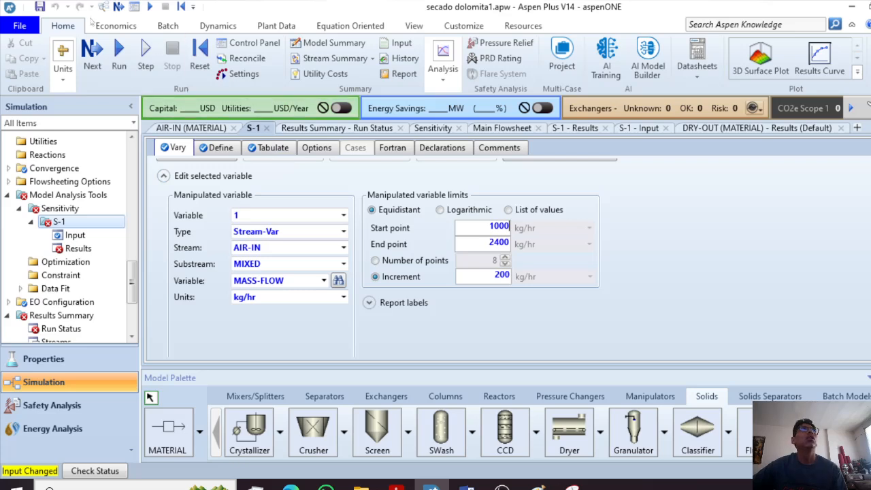
# Run the simulation with the narrowed AIR-IN flow range and review S-1's results summary.
pyautogui.click(150, 7)
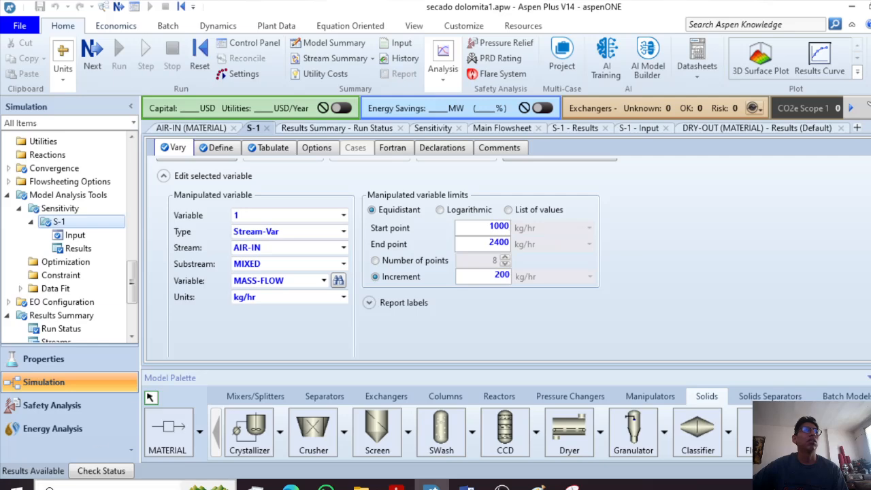
pyautogui.click(75, 235)
pyautogui.click(102, 249)
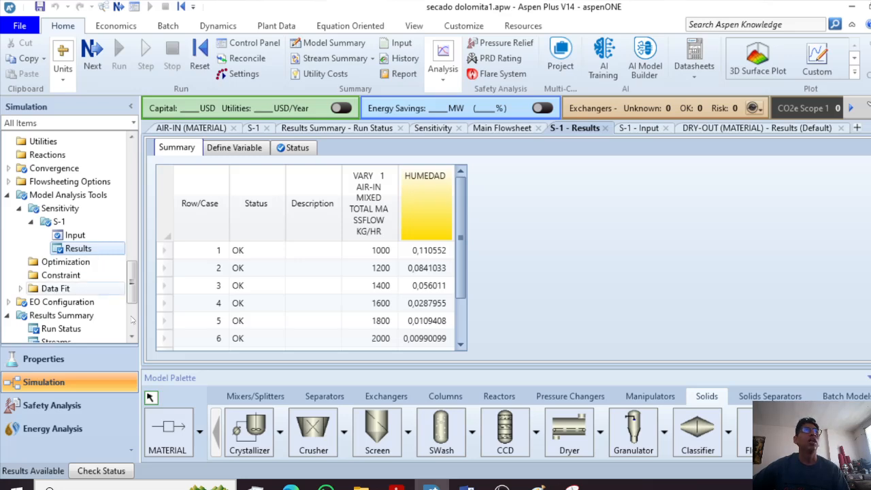
pyautogui.scroll(-1, 371, 308)
pyautogui.scroll(1, 371, 308)
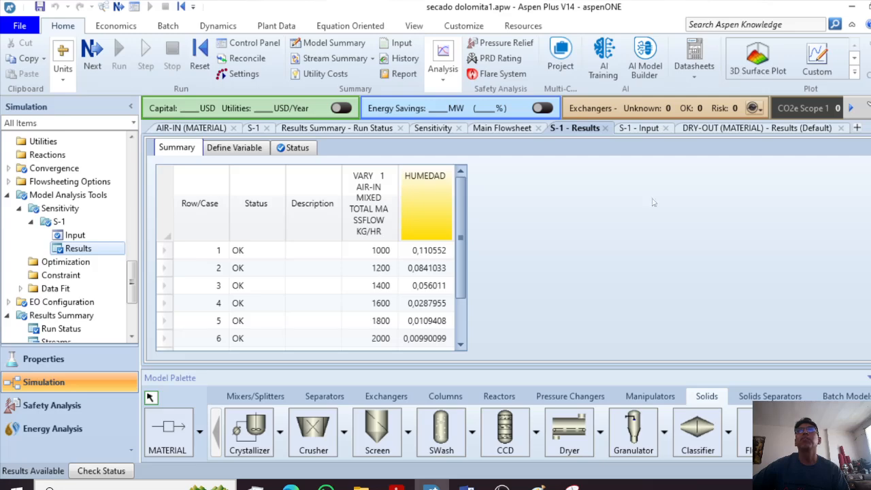
# Plot S-1's results curve with the AIR-IN mass flow on the X axis and HUMEDAD as the curve.
pyautogui.click(854, 72)
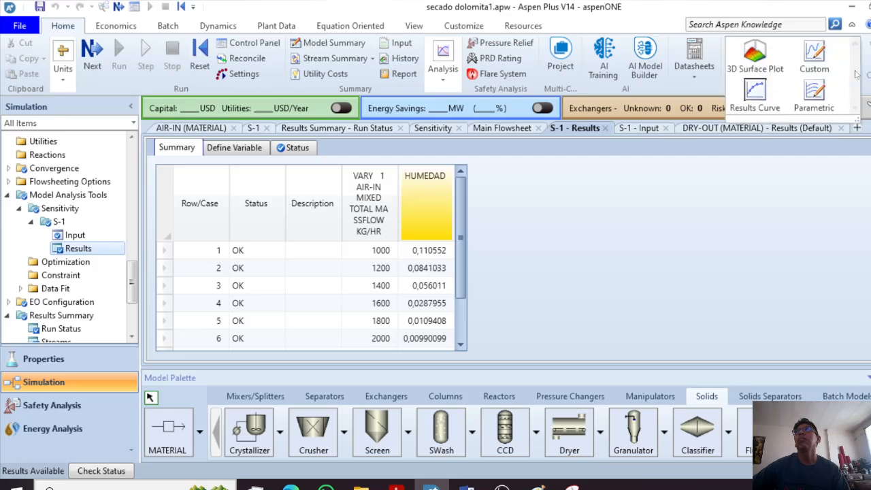
pyautogui.click(760, 95)
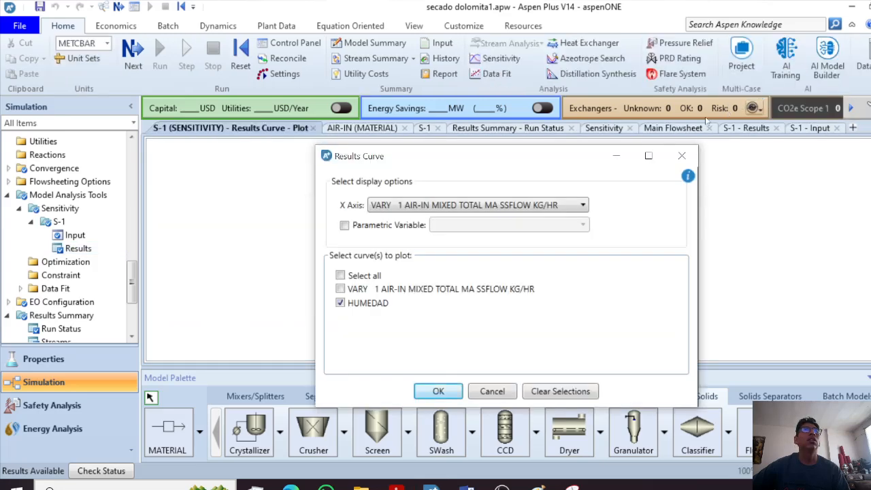
pyautogui.click(436, 393)
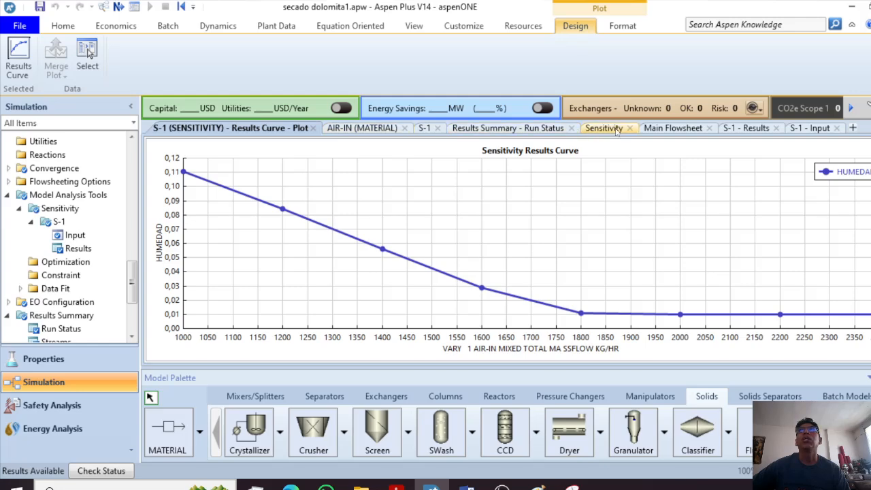
# Examine the AIR-IN stream's temperature and mass flow rate on the main flowsheet.
pyautogui.click(671, 129)
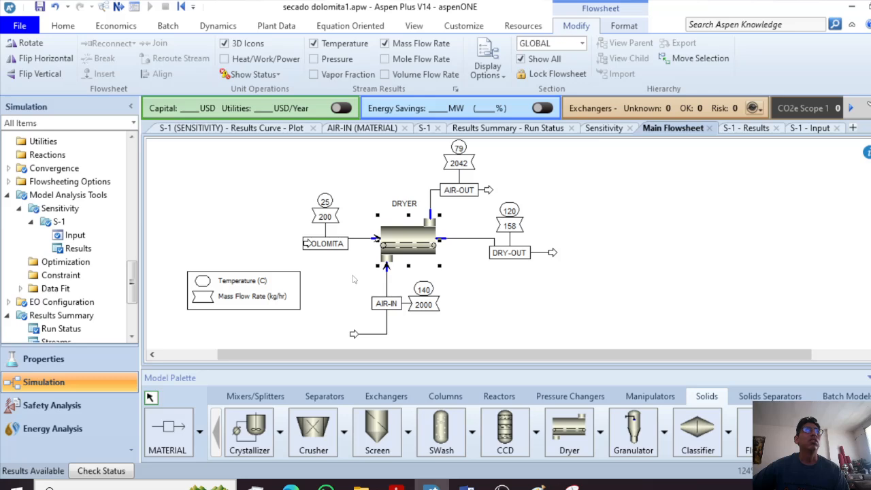
pyautogui.moveTo(352, 275); pyautogui.dragTo(458, 314)
pyautogui.moveTo(273, 174); pyautogui.dragTo(459, 320)
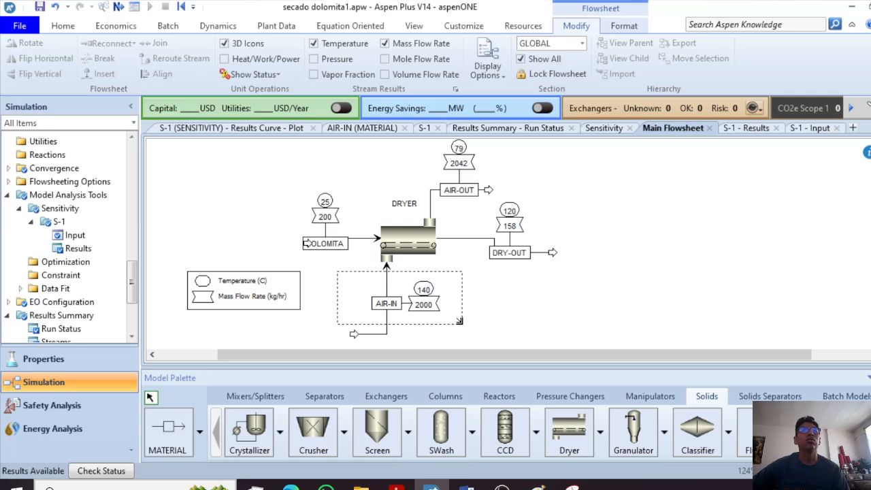
# Extend the DOLOMITA feed line farther from the dryer and reposition its stream label midway so it clears the inlet arrow.
pyautogui.moveTo(459, 320); pyautogui.dragTo(461, 324)
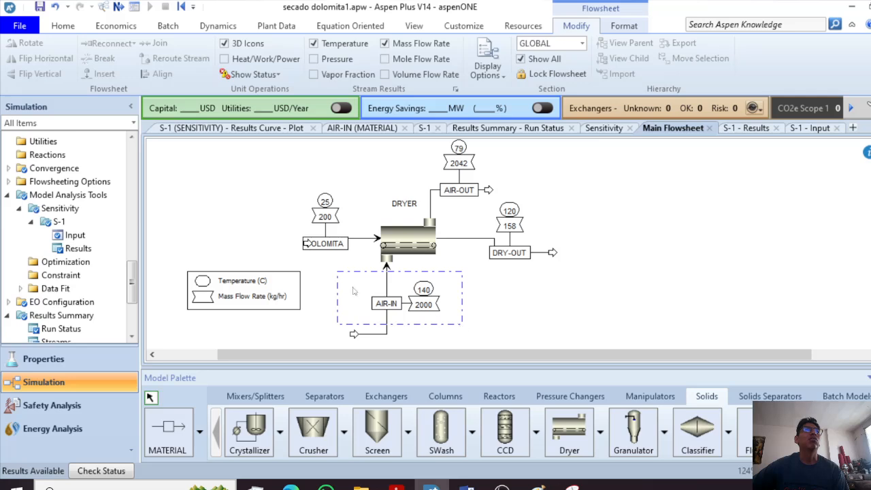
pyautogui.click(323, 277)
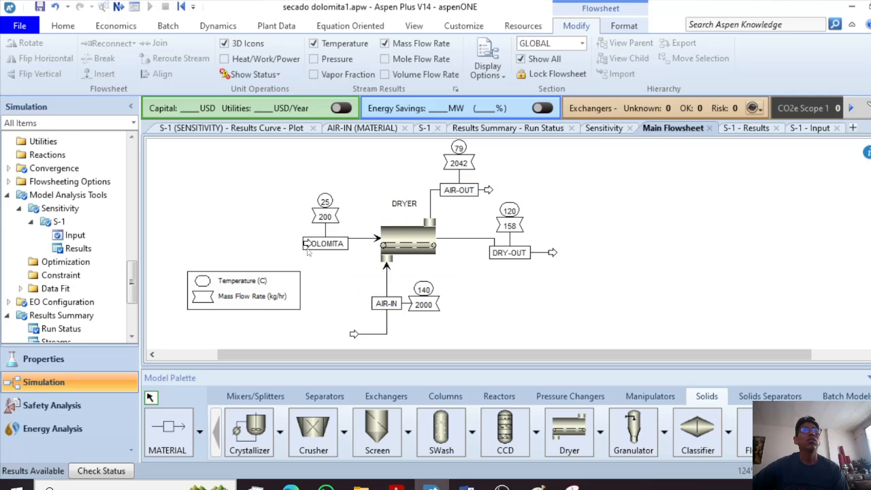
pyautogui.moveTo(307, 247); pyautogui.dragTo(270, 248)
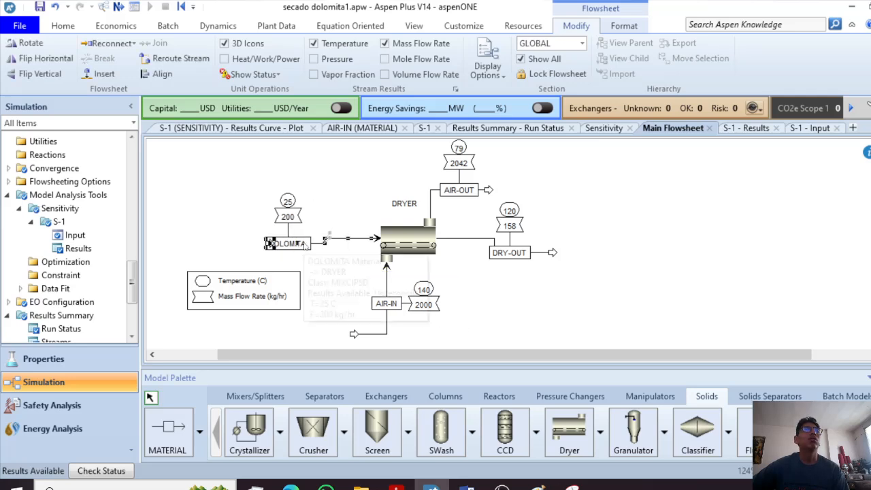
pyautogui.moveTo(335, 236); pyautogui.dragTo(343, 244)
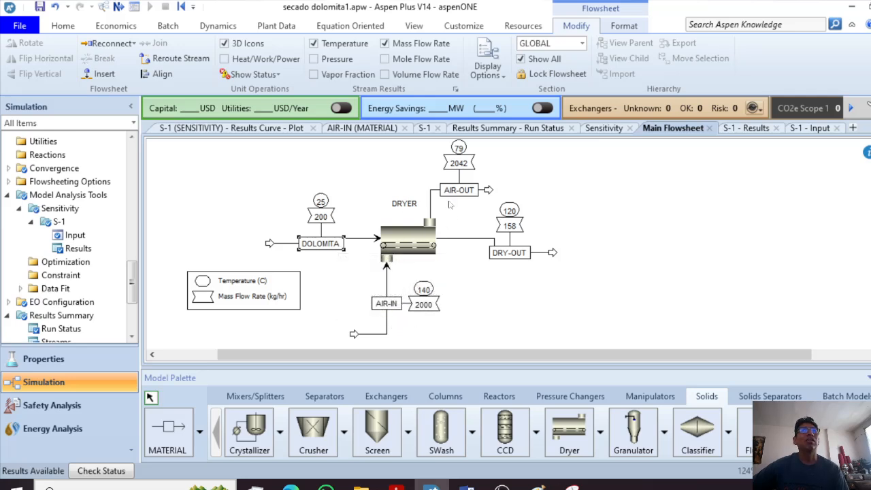
pyautogui.scroll(2, 455, 226)
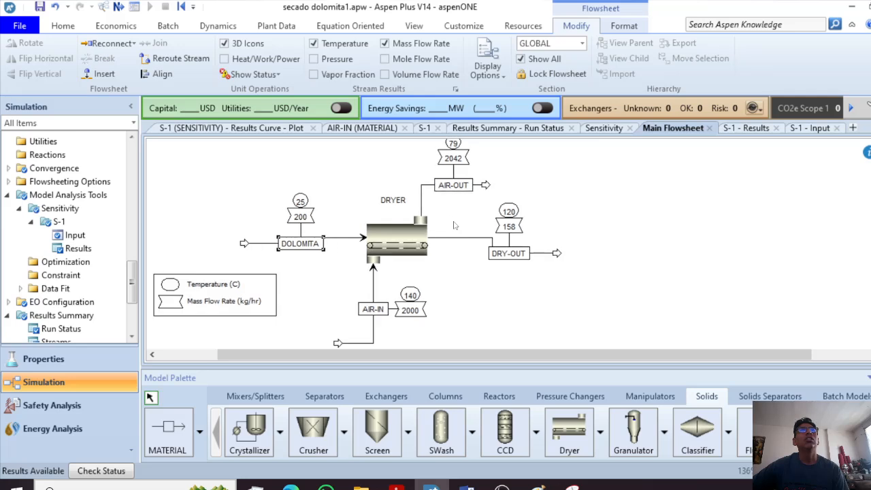
pyautogui.moveTo(349, 277); pyautogui.dragTo(438, 330)
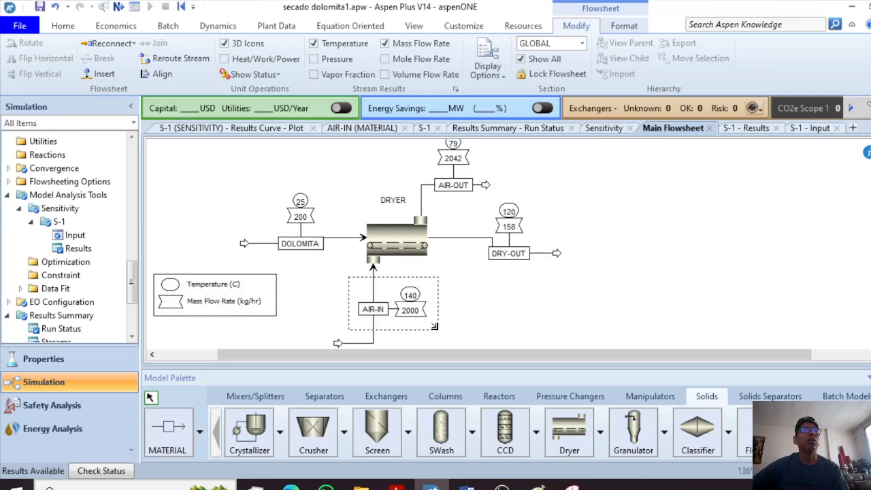
pyautogui.click(476, 329)
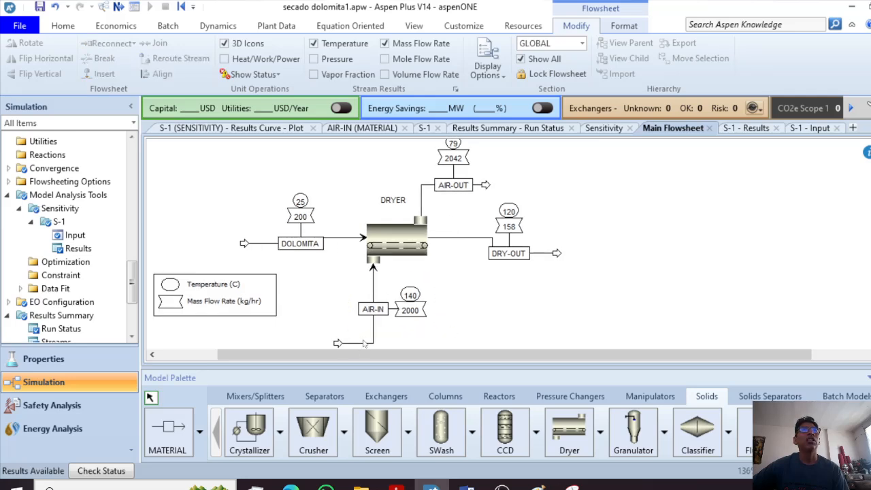
# Review the DRYER block's length and solids residence time specifications and its drying curve parameters.
pyautogui.click(377, 229)
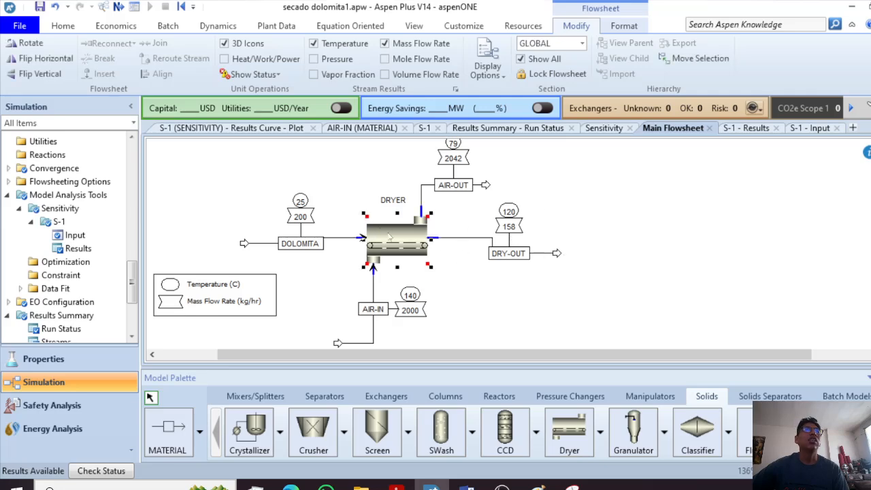
pyautogui.doubleClick(389, 236)
pyautogui.scroll(-3, 402, 281)
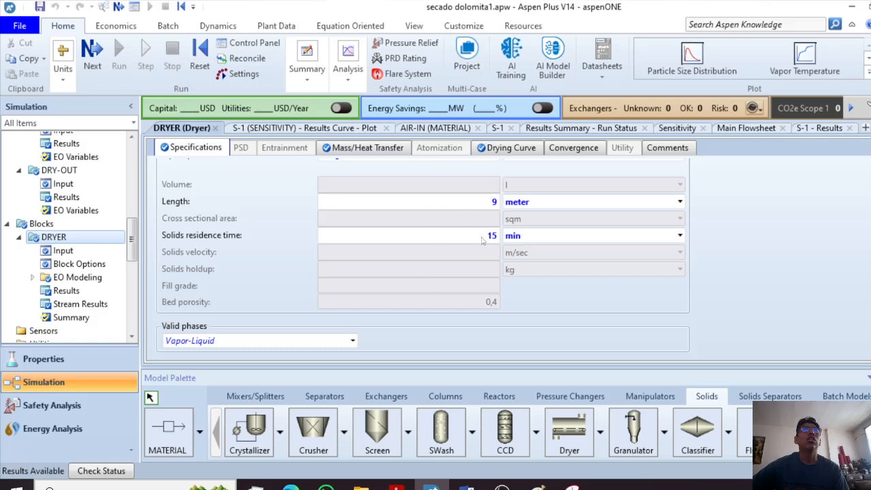
pyautogui.click(511, 149)
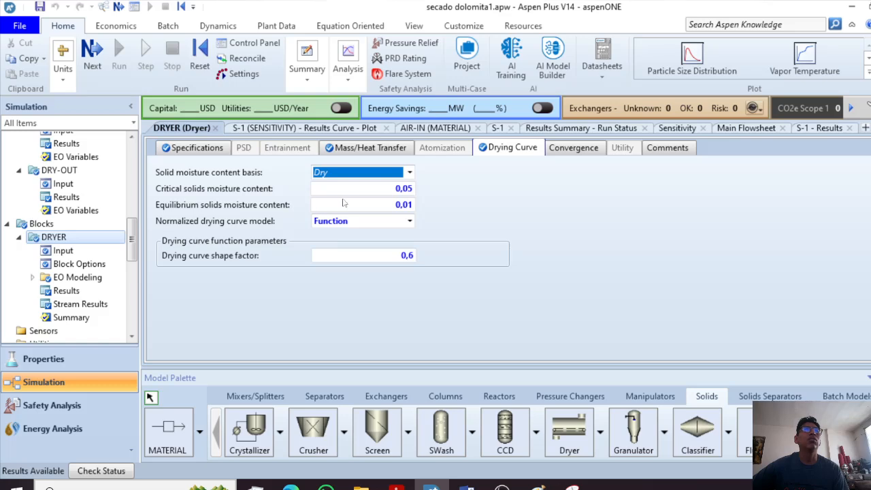